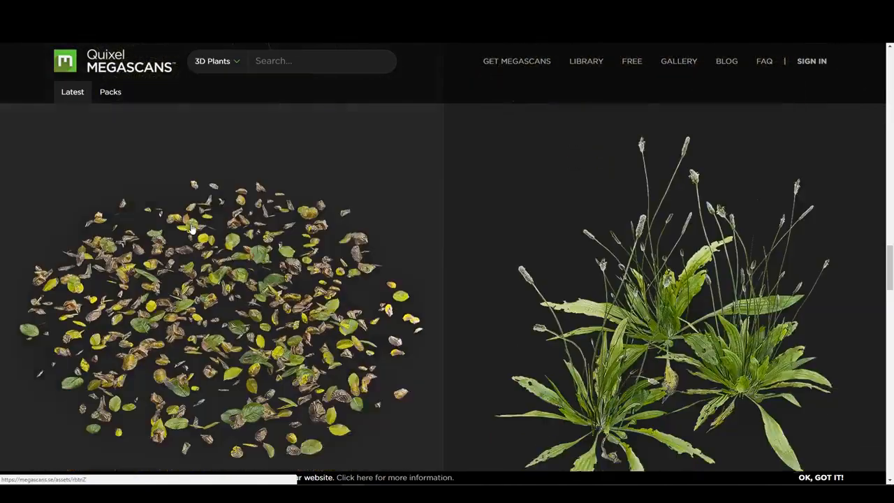
# Browse the Megascans library, show the owned scans and open the mossy Rock Granite asset.
pyautogui.scroll(-5, 168, 236)
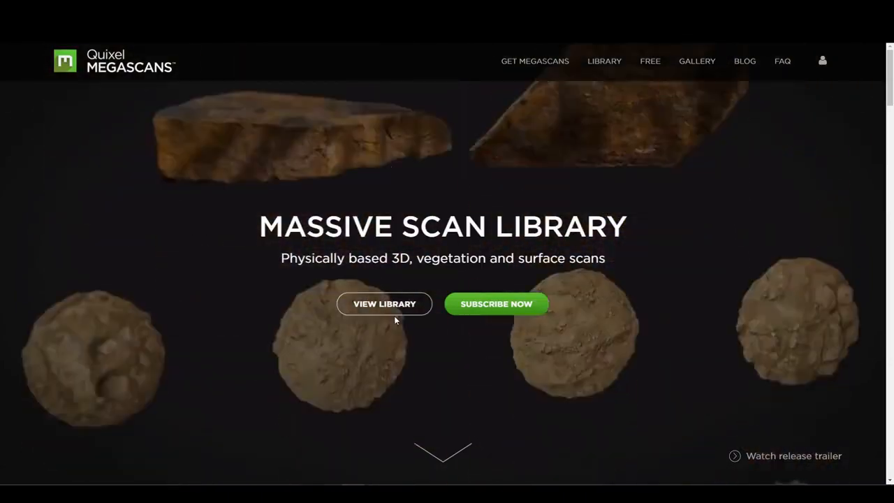
pyautogui.click(392, 312)
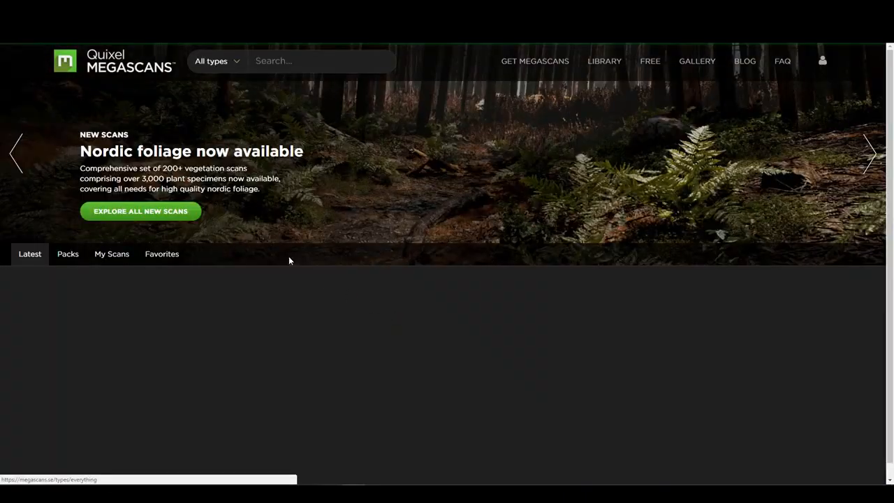
pyautogui.click(124, 256)
pyautogui.scroll(-1, 394, 265)
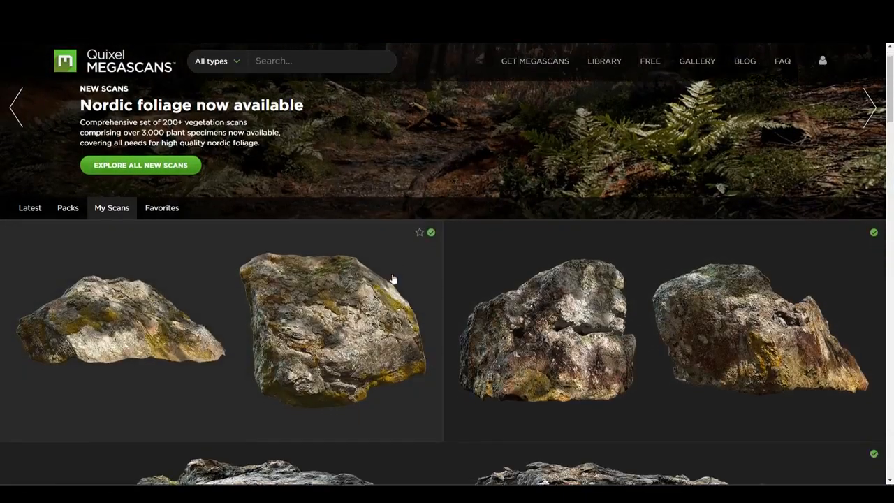
pyautogui.click(378, 339)
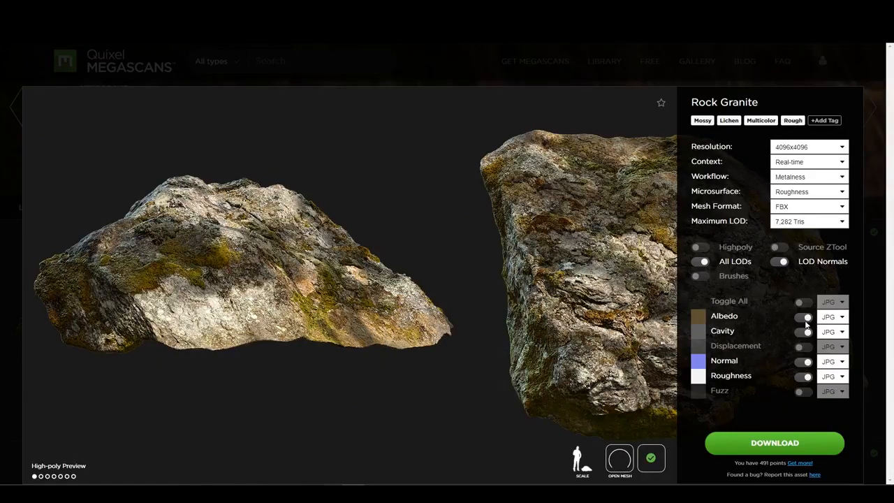
# Download the Rock Granite asset at 4096x4096 for real-time use, as FBX with all LODs and LOD normals.
pyautogui.click(798, 162)
pyautogui.click(799, 163)
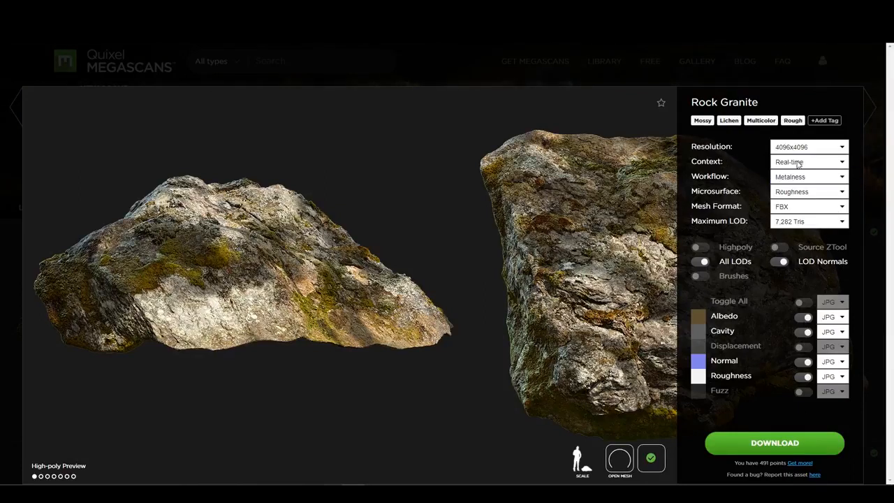
pyautogui.click(782, 262)
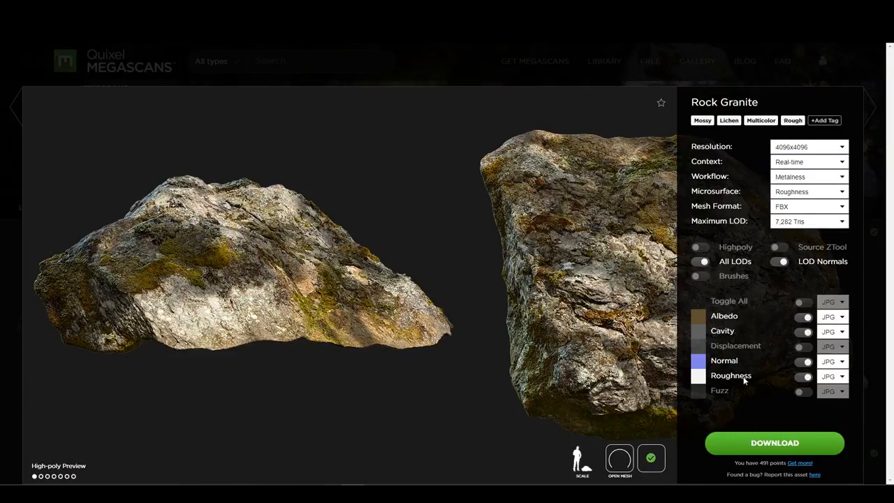
pyautogui.click(811, 446)
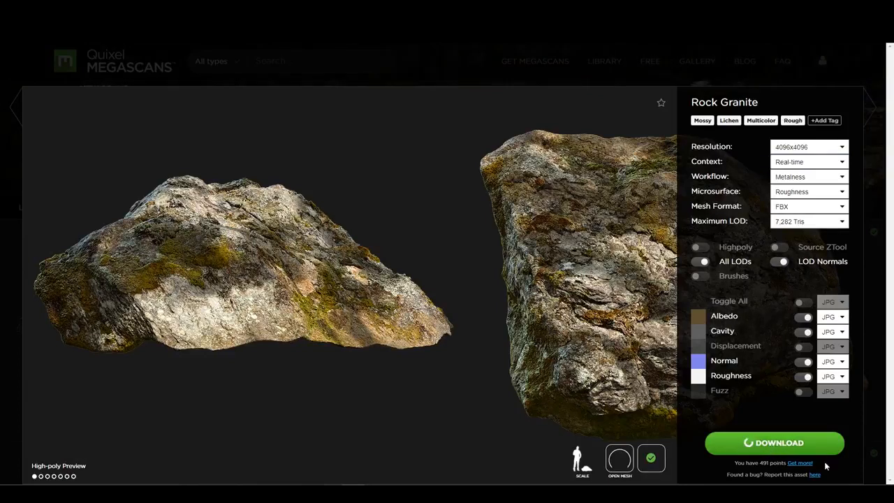
# Close the rock asset, look through the owned scans and open the Leafy Dandelions plant.
pyautogui.click(1, 242)
pyautogui.scroll(-10, 337, 306)
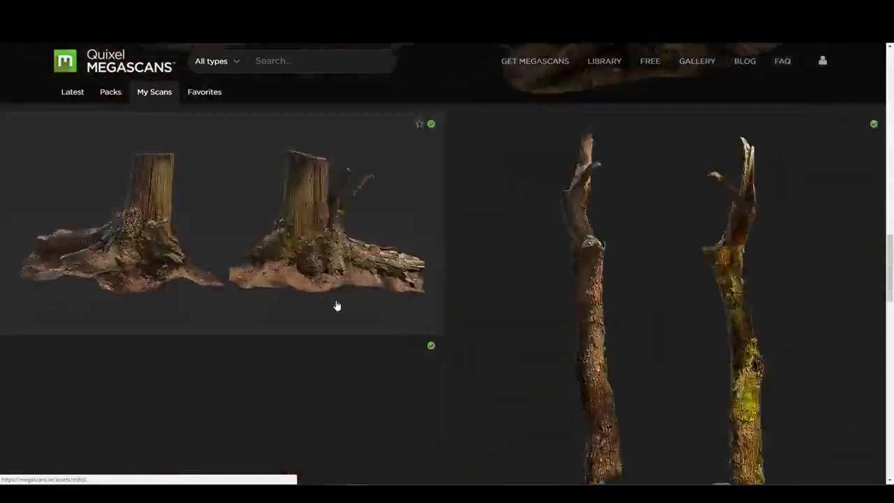
pyautogui.scroll(-10, 340, 303)
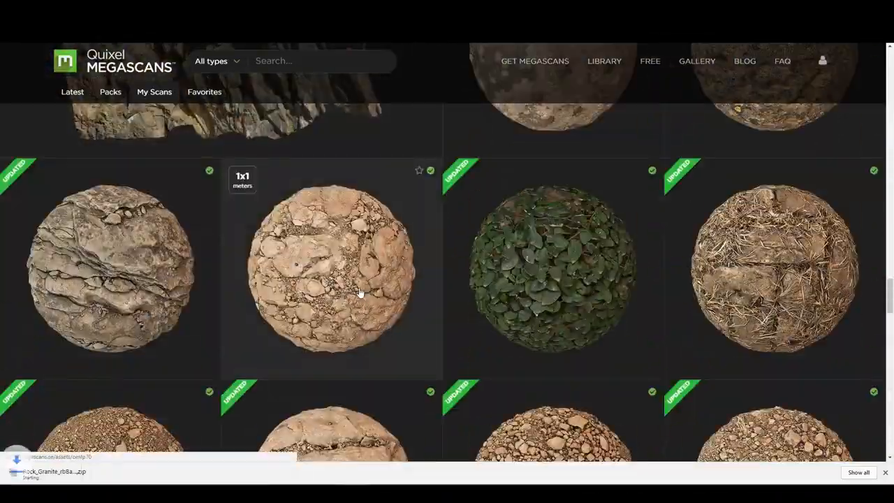
pyautogui.scroll(-15, 359, 294)
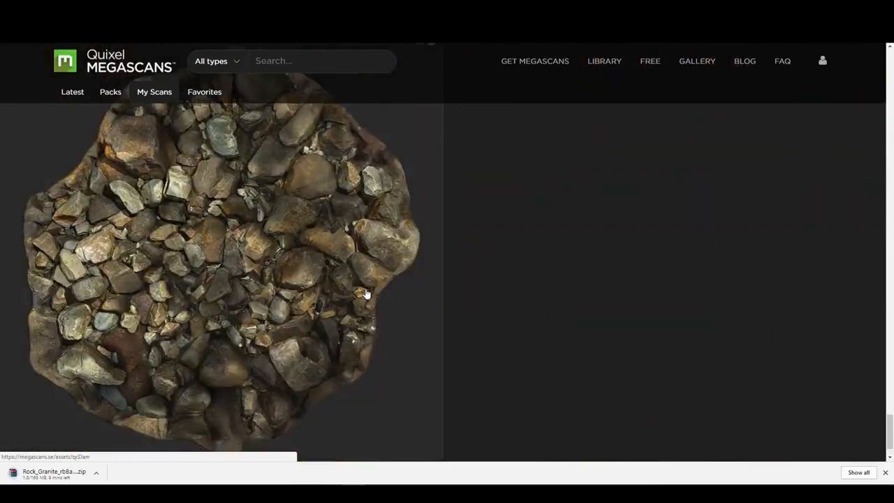
pyautogui.scroll(-10, 367, 294)
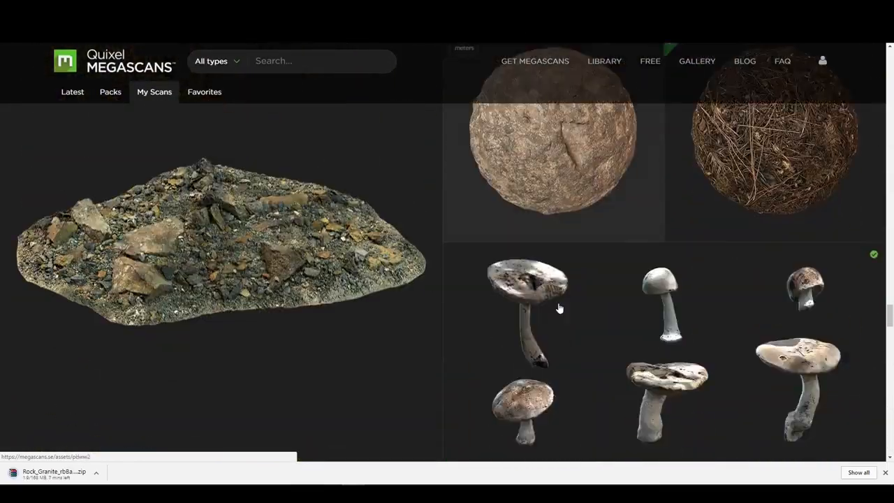
pyautogui.scroll(-15, 559, 308)
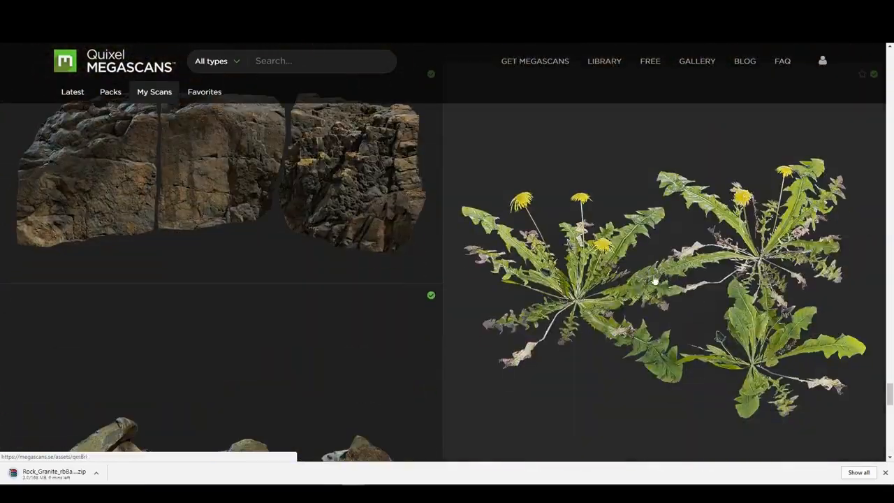
pyautogui.click(632, 287)
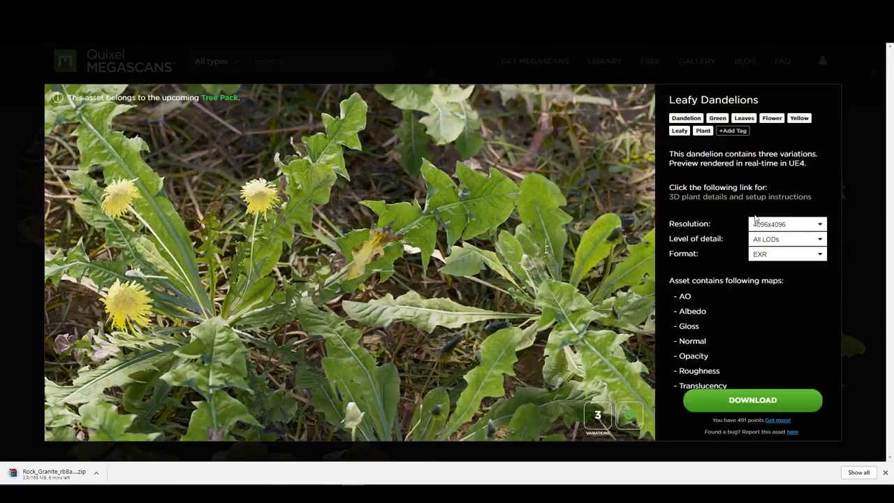
# Check the format options and download the Leafy Dandelions asset at 4096x4096 with all LODs.
pyautogui.click(775, 259)
pyautogui.click(779, 264)
pyautogui.click(771, 404)
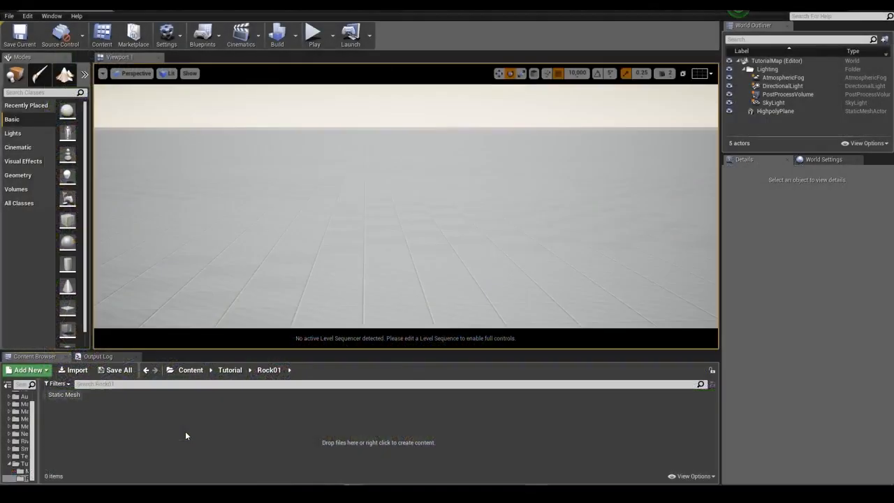
# In Unreal Editor, import the granite rock's albedo, cavity, roughness, LOD1 and LOD5 normal maps and LOD1 and LOD5 FBX meshes into Rock01.
pyautogui.click(80, 371)
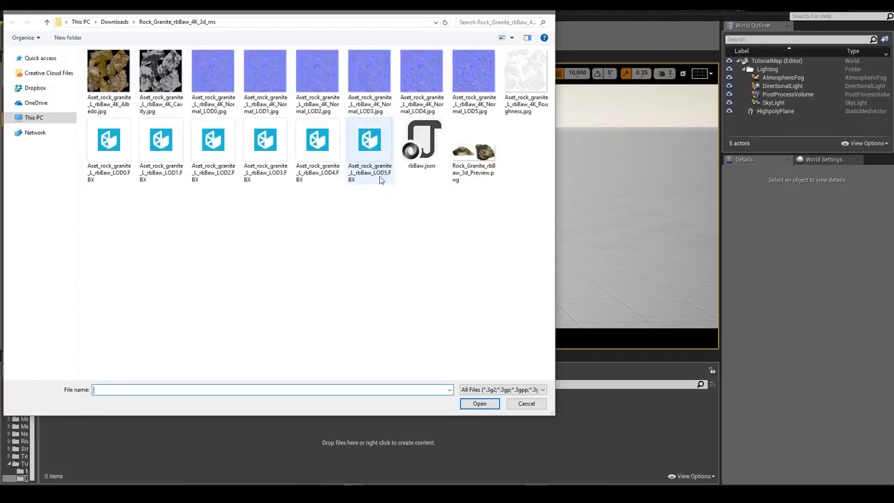
pyautogui.click(108, 77)
pyautogui.keyDown('ctrl'); pyautogui.click(161, 77); pyautogui.keyUp('ctrl')
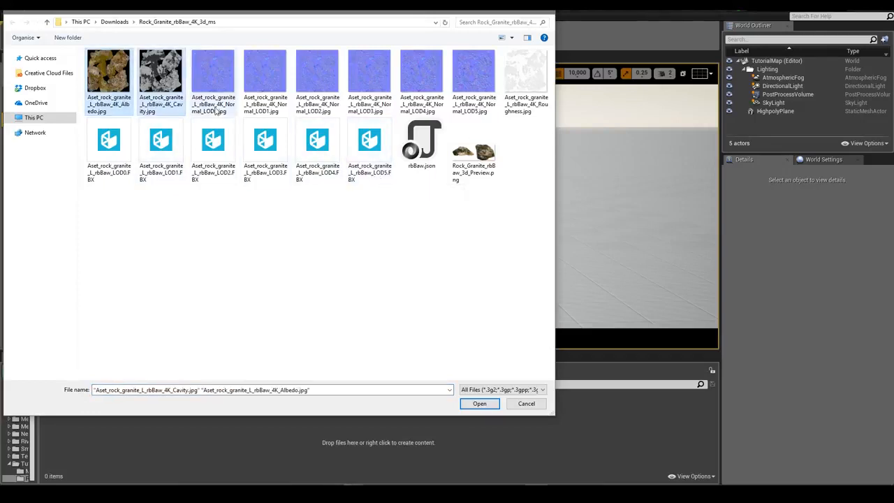
pyautogui.keyDown('ctrl'); pyautogui.click(269, 109); pyautogui.keyUp('ctrl')
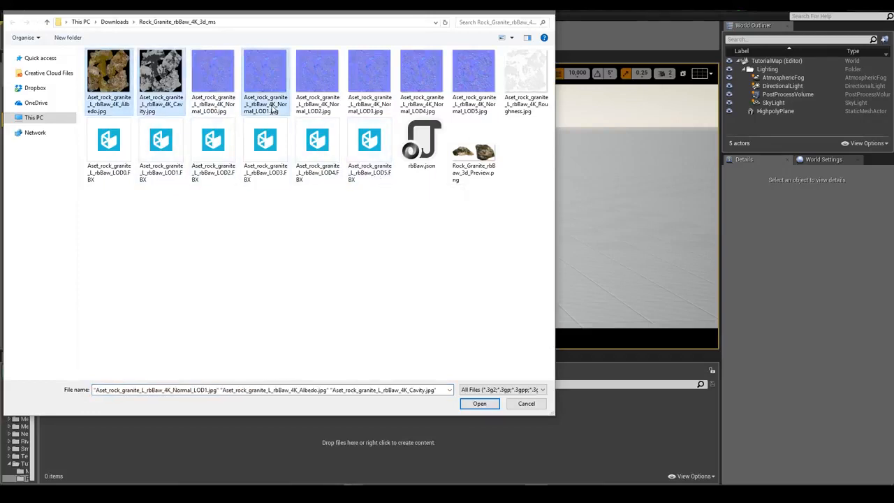
pyautogui.keyDown('ctrl'); pyautogui.click(474, 108); pyautogui.keyUp('ctrl')
pyautogui.keyDown('ctrl'); pyautogui.click(526, 81); pyautogui.keyUp('ctrl')
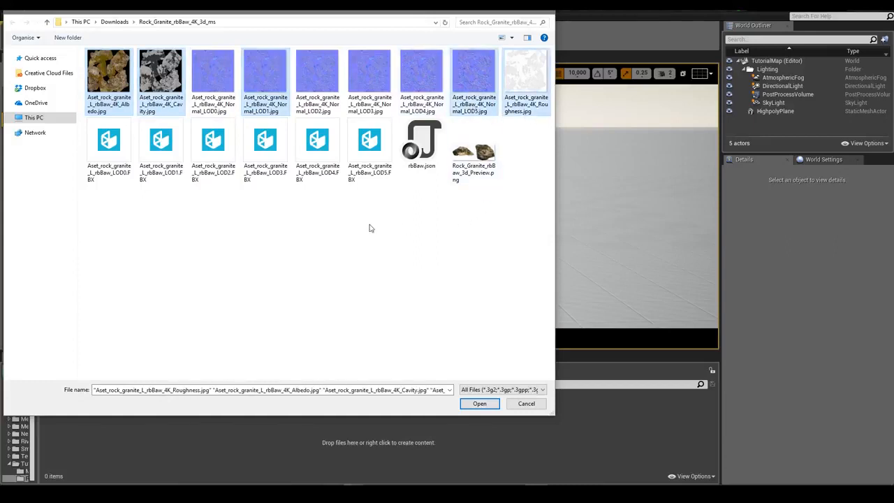
pyautogui.keyDown('ctrl'); pyautogui.click(171, 176); pyautogui.keyUp('ctrl')
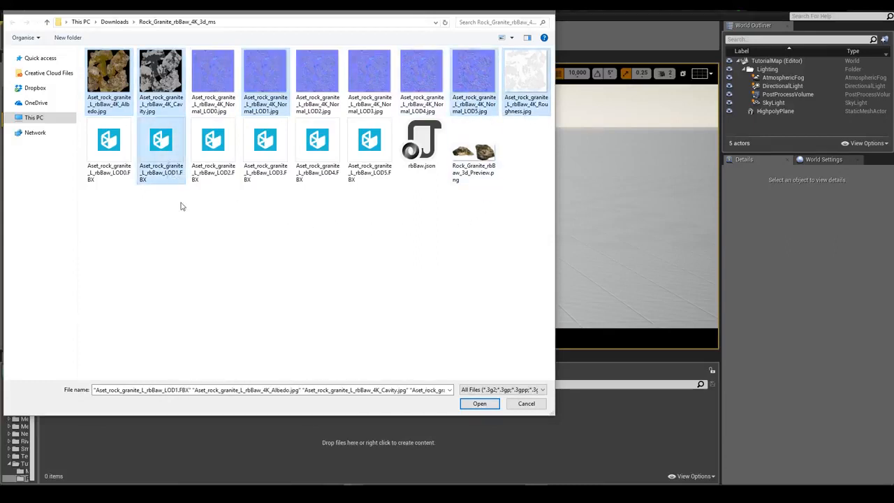
pyautogui.keyDown('ctrl'); pyautogui.click(370, 172); pyautogui.keyUp('ctrl')
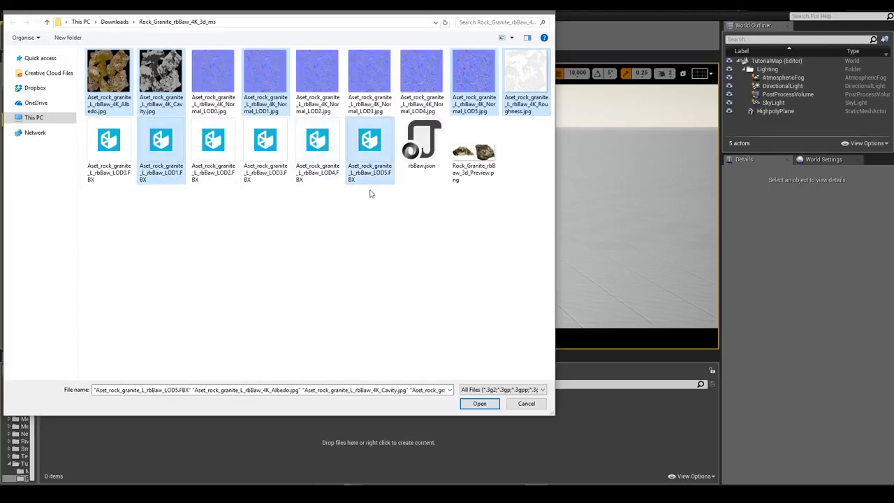
pyautogui.click(485, 405)
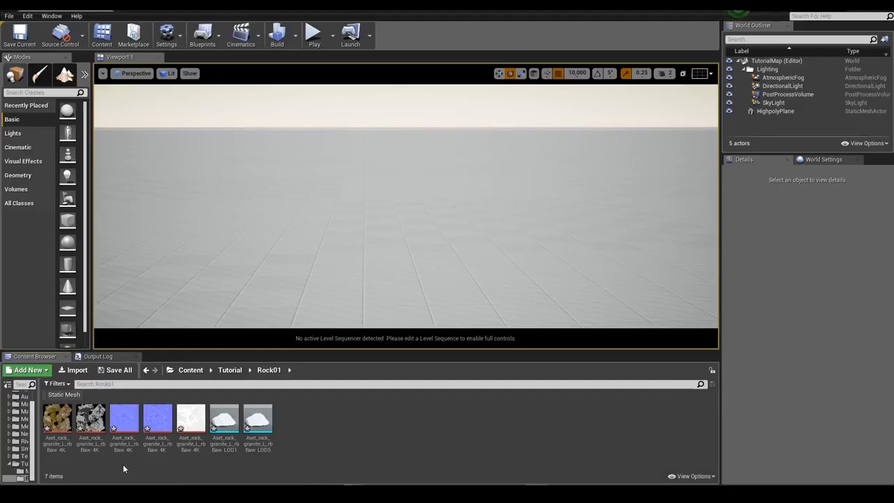
# Check the rock albedo texture's compression settings, and set the cavity texture's compression to Masks (no sRGB).
pyautogui.doubleClick(57, 418)
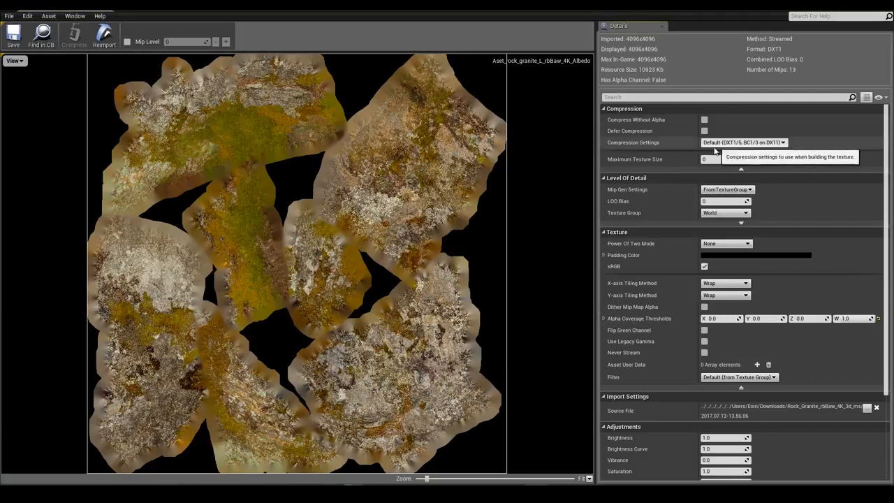
pyautogui.click(105, 4)
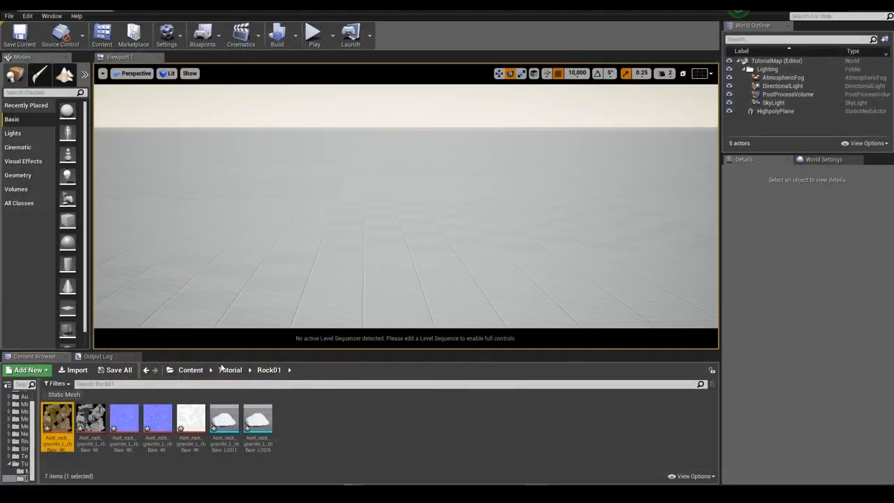
pyautogui.doubleClick(91, 423)
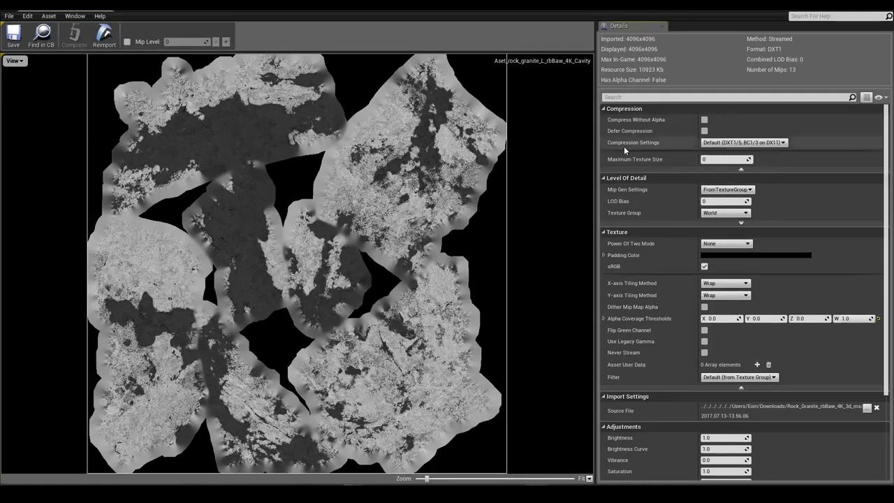
pyautogui.click(723, 143)
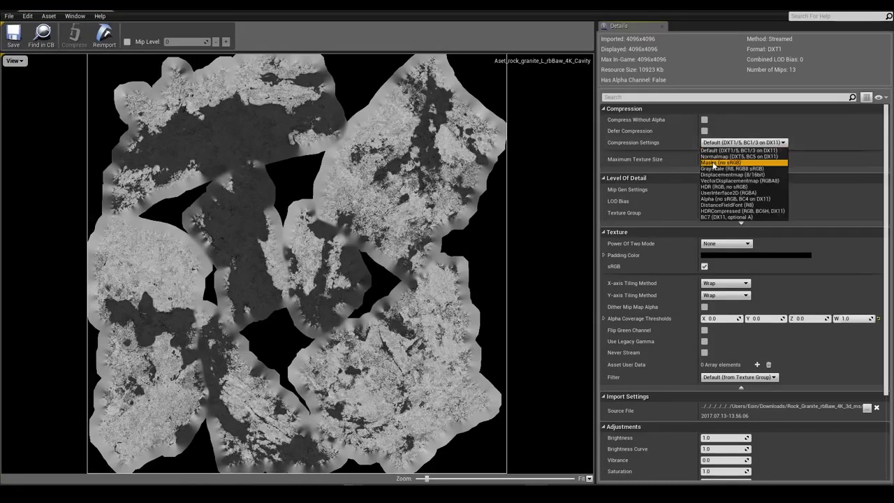
pyautogui.click(720, 162)
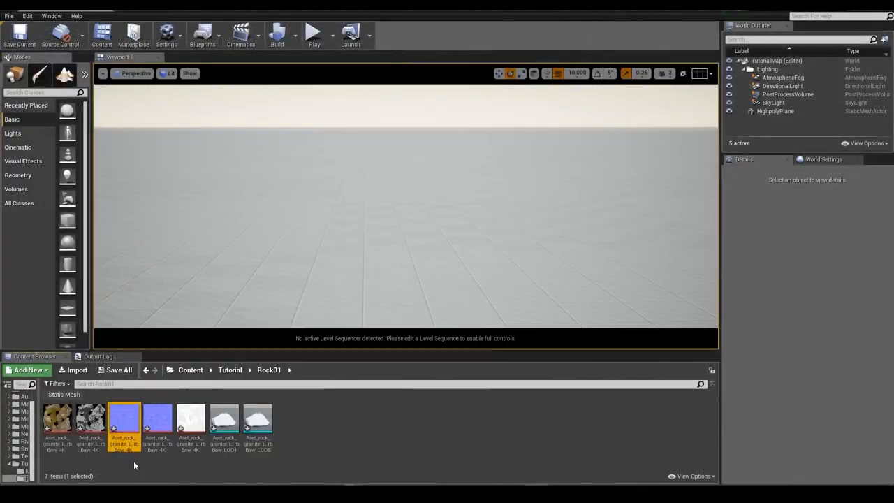
# Enable Flip Green Channel on the rock's LOD1 and LOD5 normal maps and save them.
pyautogui.doubleClick(125, 425)
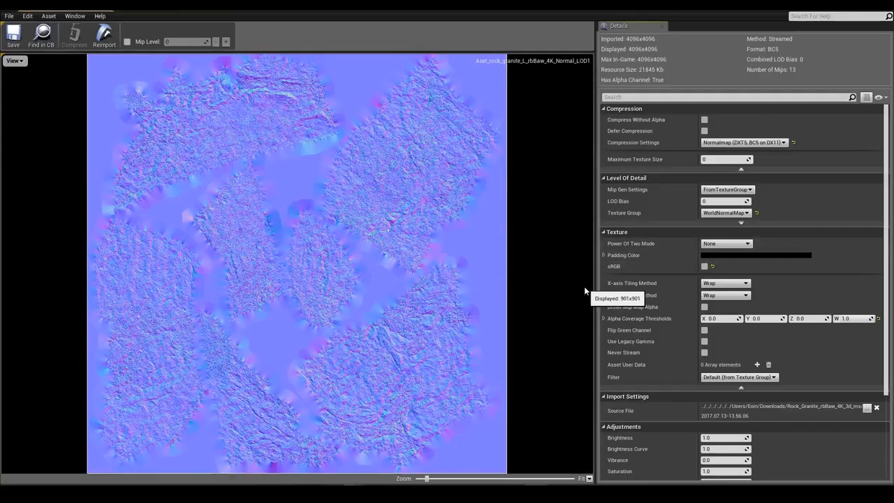
pyautogui.click(706, 331)
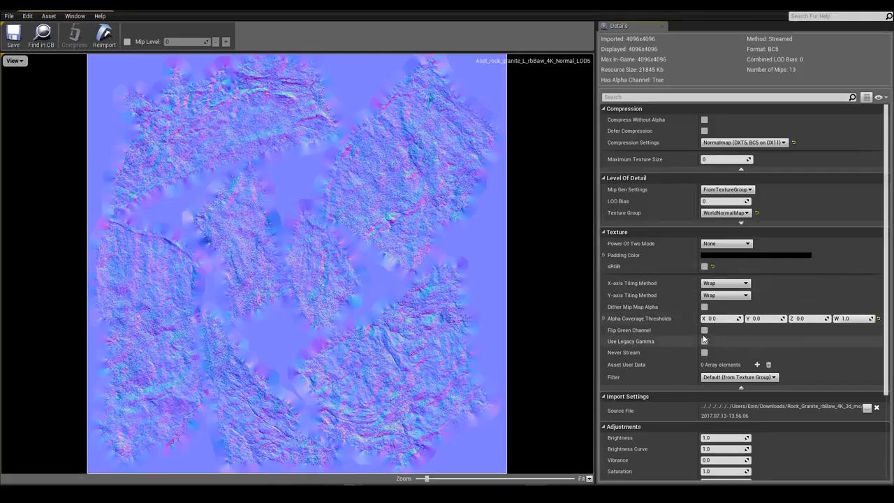
pyautogui.click(704, 330)
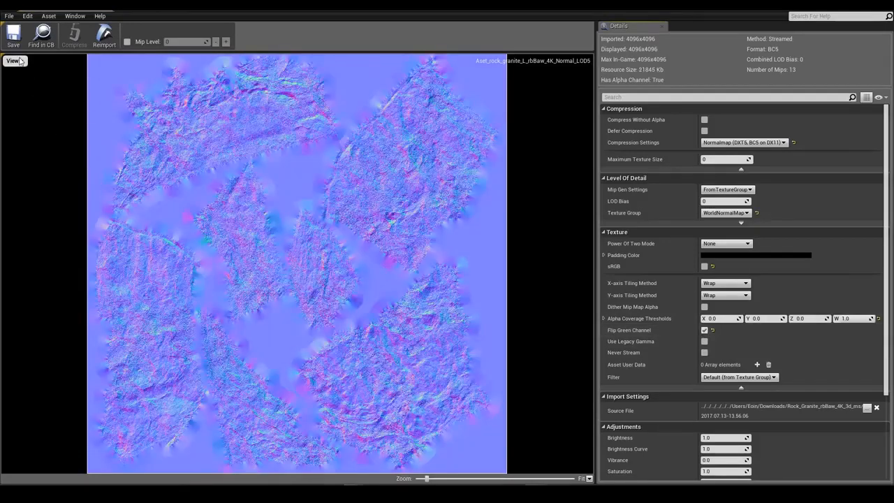
pyautogui.click(13, 35)
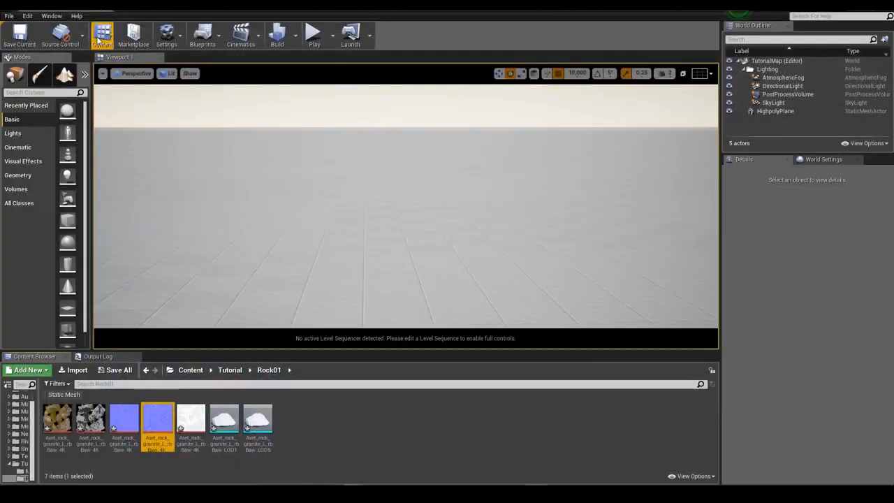
# Open the granite rock's LOD1 static mesh and inspect it up close.
pyautogui.click(276, 452)
pyautogui.doubleClick(225, 419)
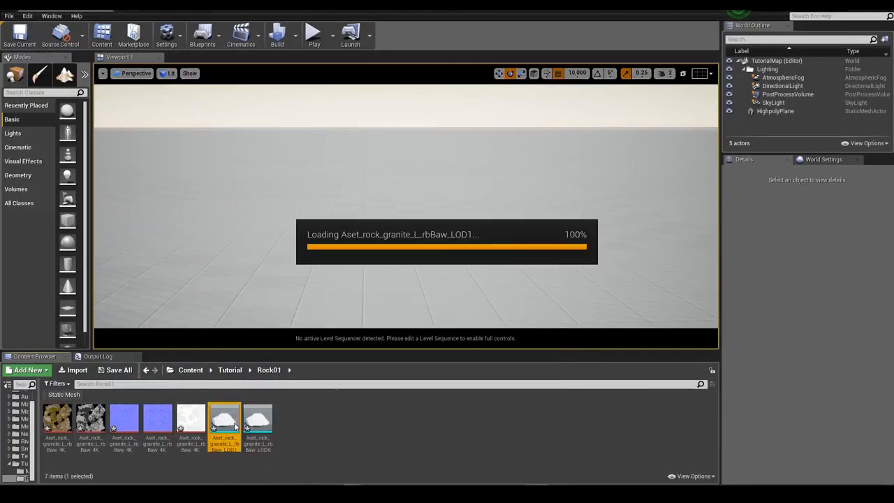
pyautogui.scroll(3, 355, 241)
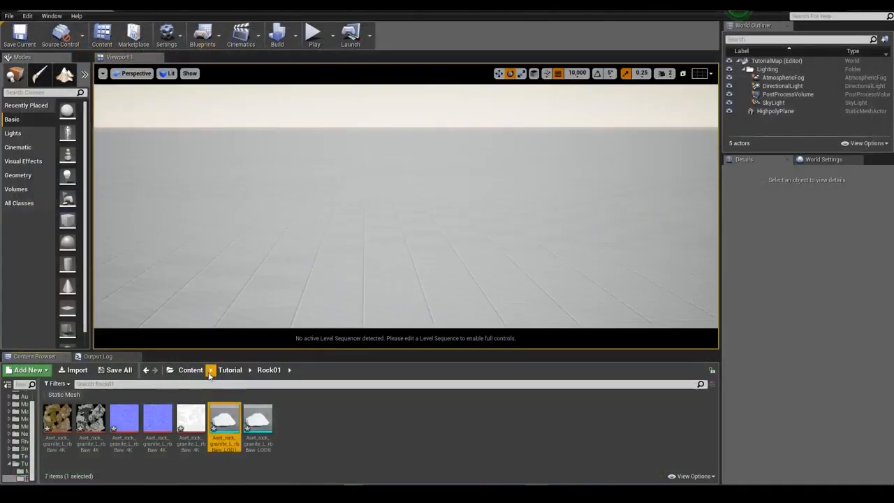
# Create a material named Opaque_Master_Material in the Tutorial/Master_Materials folder and open it for editing.
pyautogui.click(230, 369)
pyautogui.click(62, 420)
pyautogui.doubleClick(63, 420)
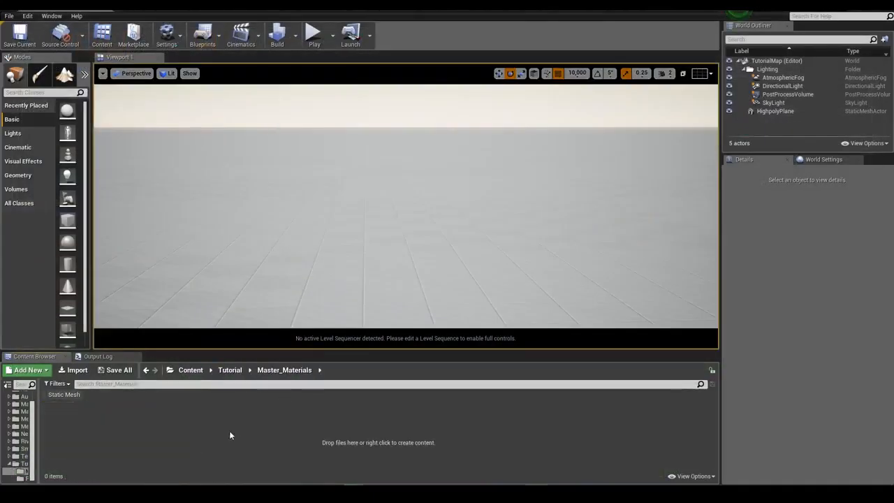
pyautogui.click(28, 369)
pyautogui.moveTo(44, 297)
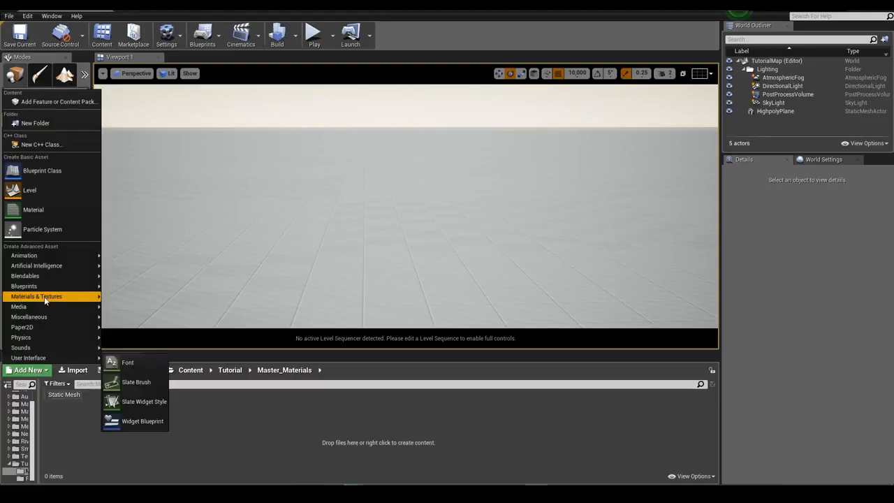
pyautogui.click(165, 337)
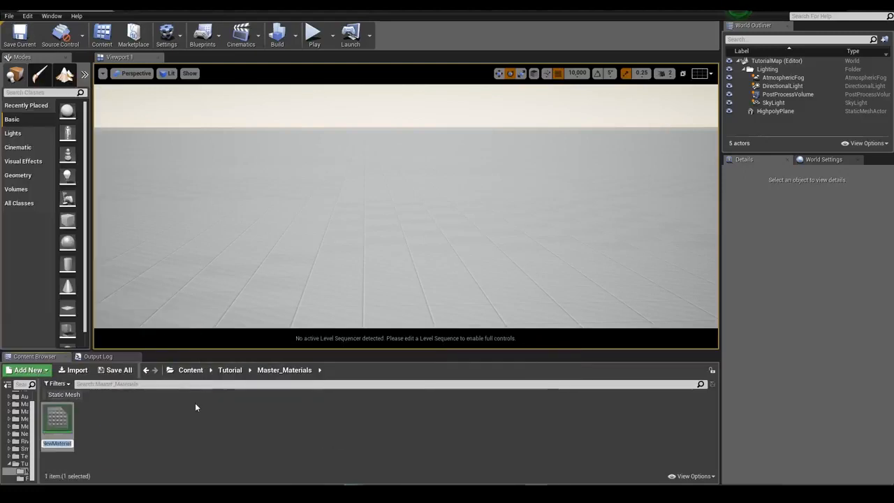
pyautogui.write('Opaque')
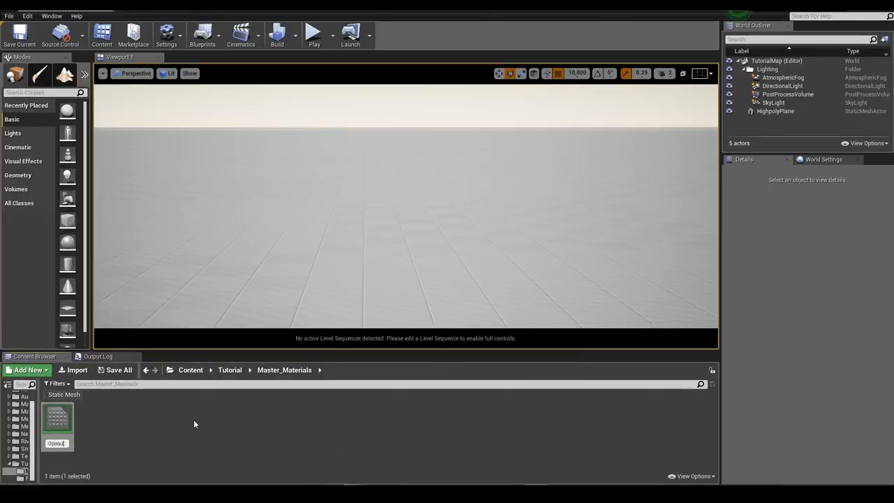
pyautogui.write('_Master_Material')
pyautogui.press('Return')
pyautogui.doubleClick(59, 419)
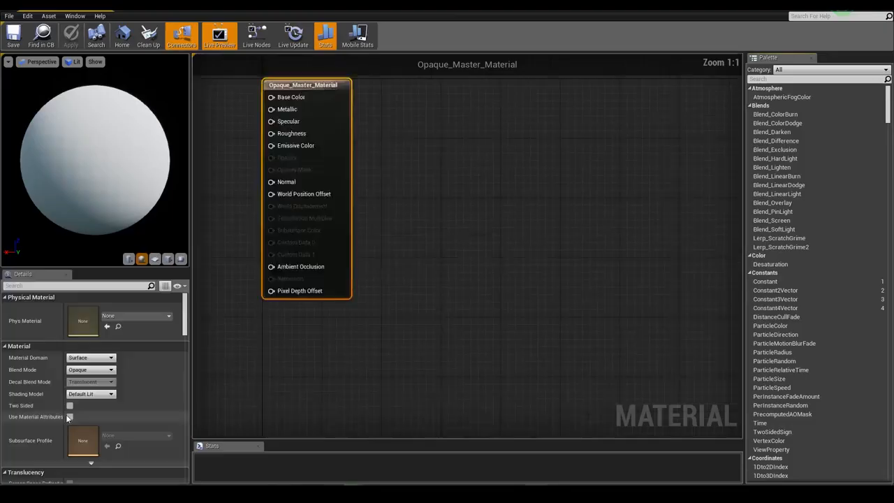
pyautogui.moveTo(296, 169); pyautogui.dragTo(487, 189, button='right')
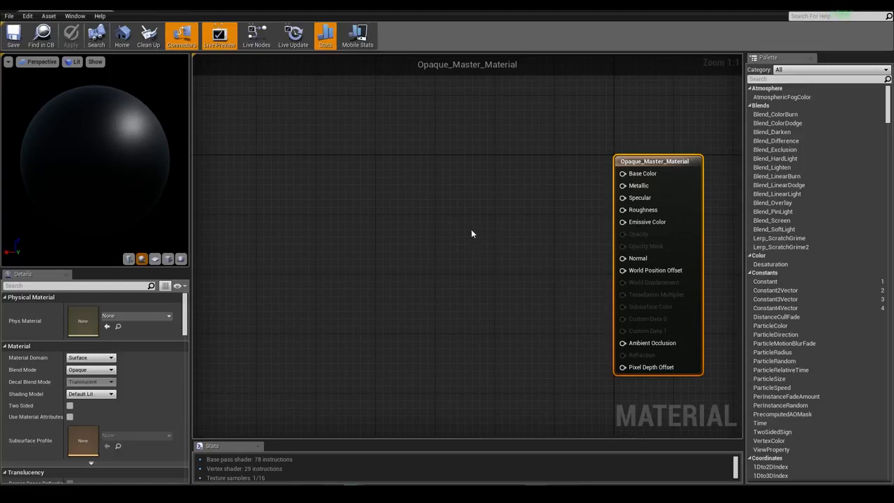
pyautogui.moveTo(473, 235); pyautogui.dragTo(517, 236, button='right')
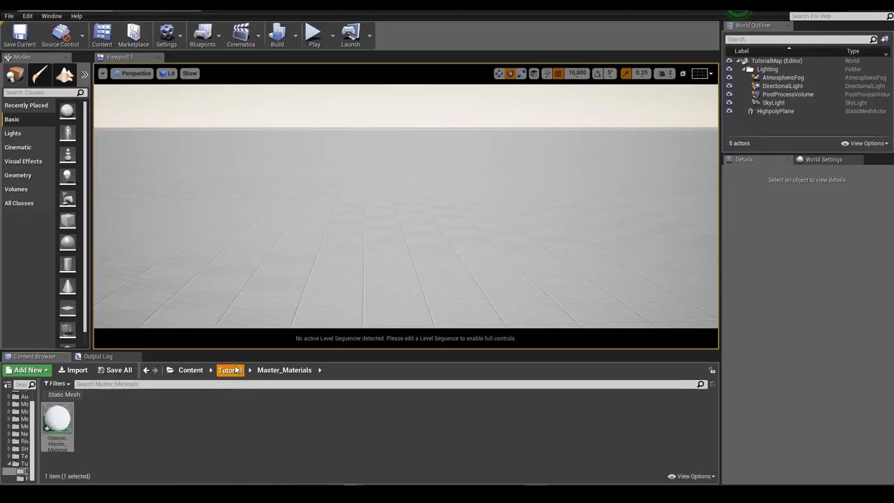
# Inspect the granite rock's albedo and cavity textures from the Rock01 folder.
pyautogui.click(230, 370)
pyautogui.doubleClick(90, 419)
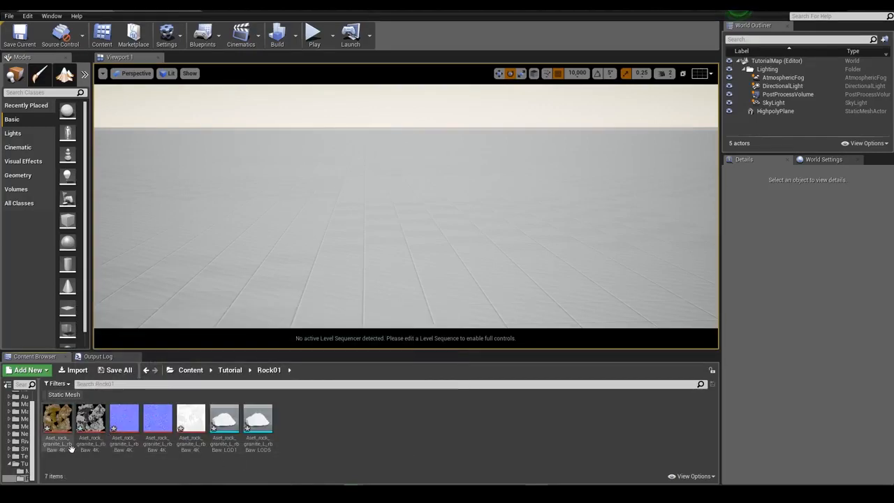
pyautogui.doubleClick(57, 419)
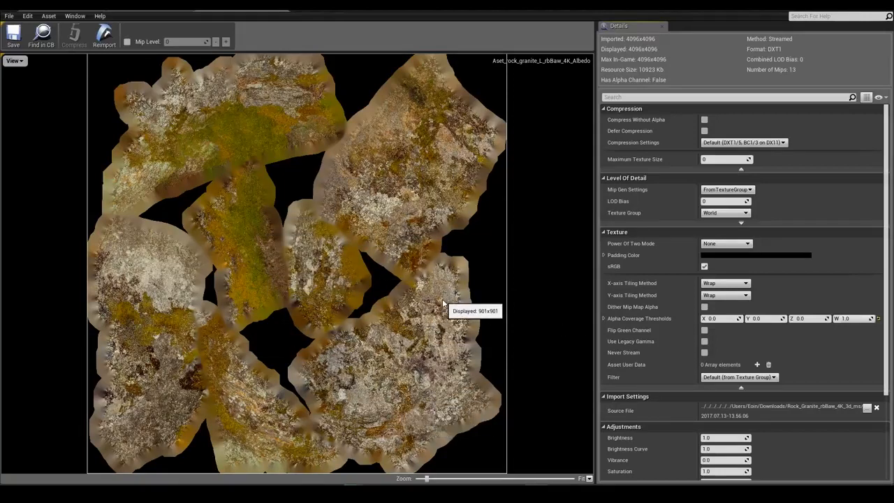
pyautogui.click(283, 12)
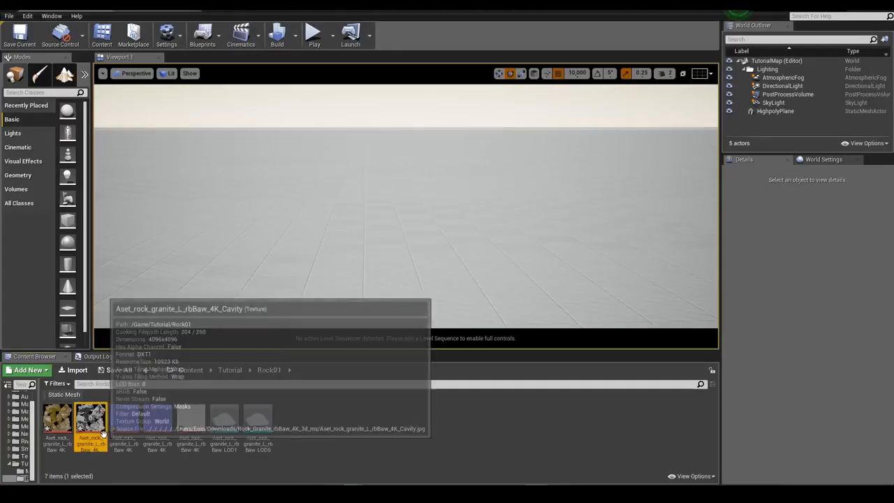
pyautogui.doubleClick(89, 418)
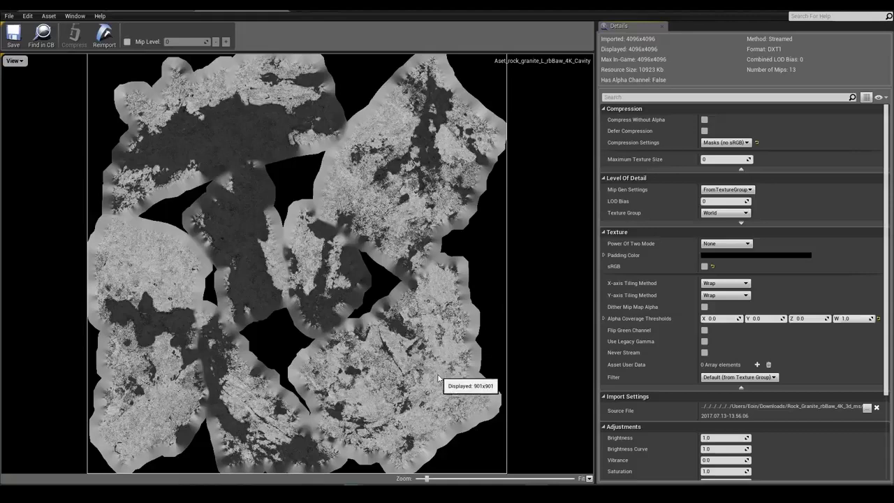
pyautogui.click(282, 7)
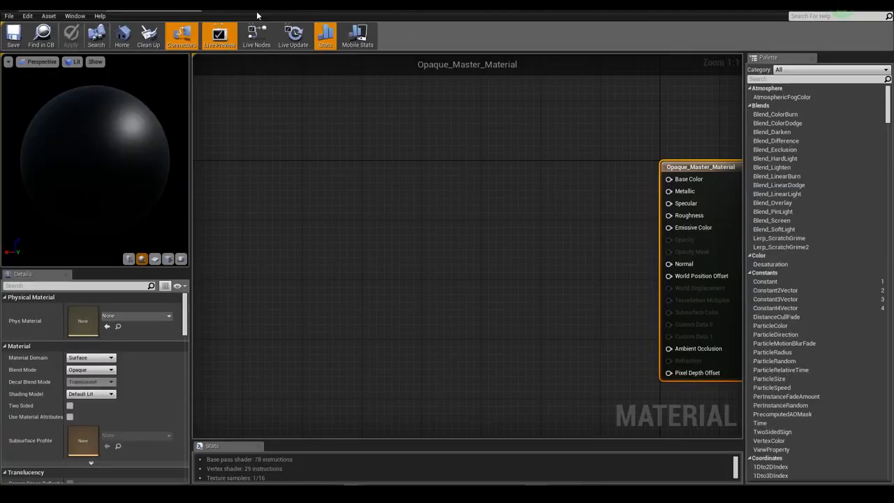
# Inspect the granite rock's LOD1 normal map and roughness texture up close, and return to the master material.
pyautogui.click(62, 7)
pyautogui.doubleClick(124, 419)
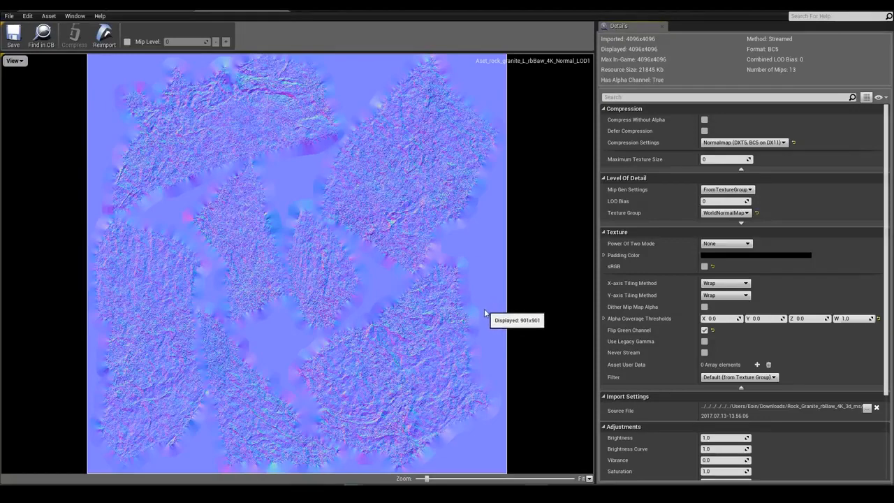
pyautogui.scroll(5, 396, 334)
pyautogui.scroll(-5, 397, 333)
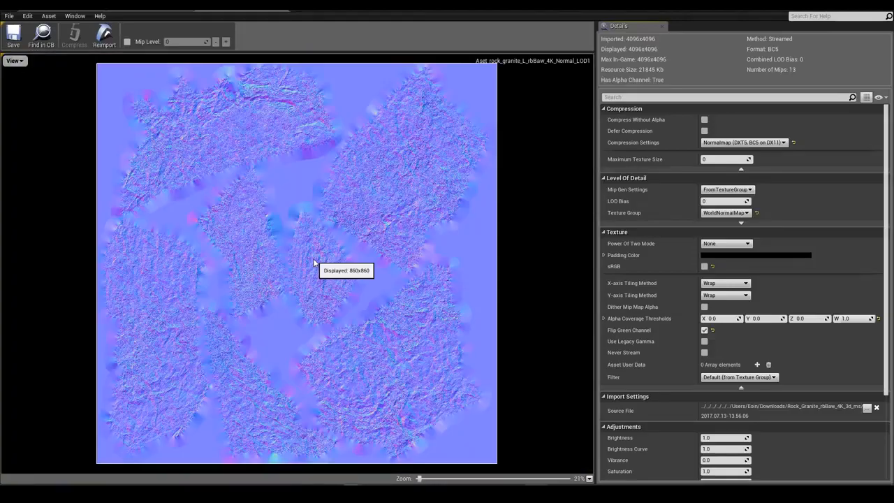
pyautogui.click(269, 11)
pyautogui.click(77, 8)
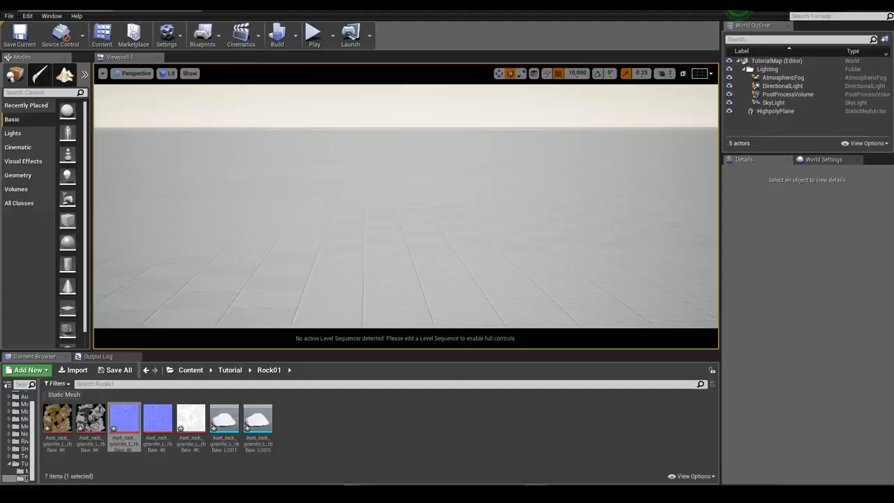
pyautogui.doubleClick(191, 418)
pyautogui.scroll(-3, 444, 321)
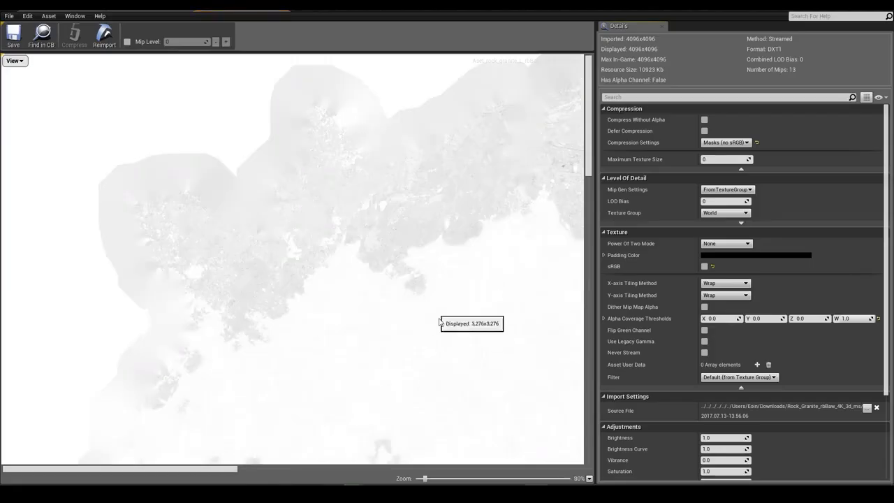
pyautogui.scroll(1, 448, 346)
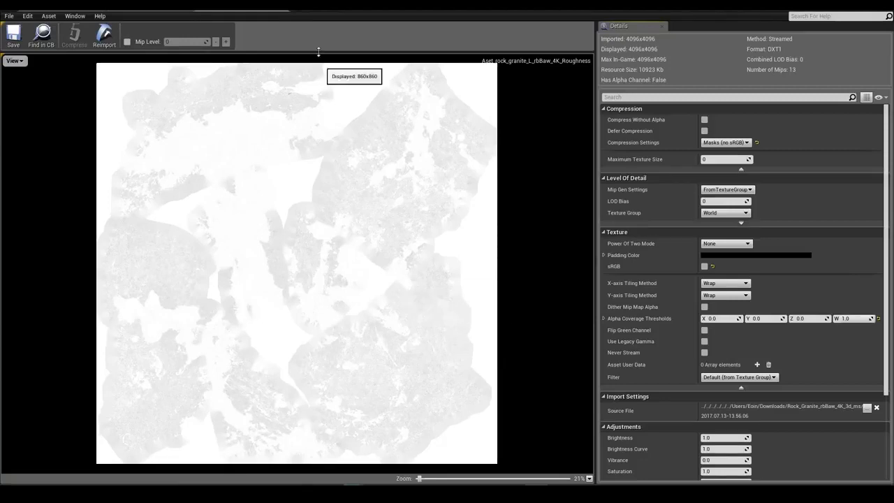
pyautogui.click(283, 9)
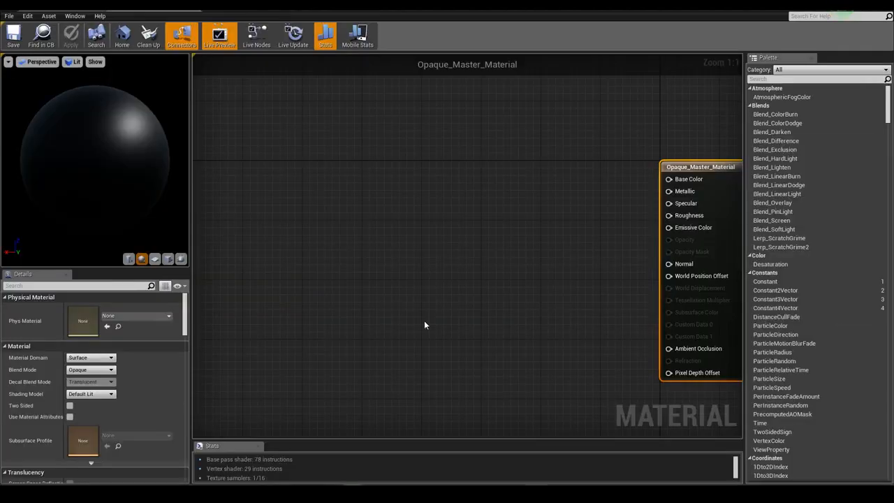
# Add a TextureSampleParameter2D node to the material graph and assign it the Aset_rock_granite_L_rbBaw_4K_Albedo texture.
pyautogui.rightClick(315, 183)
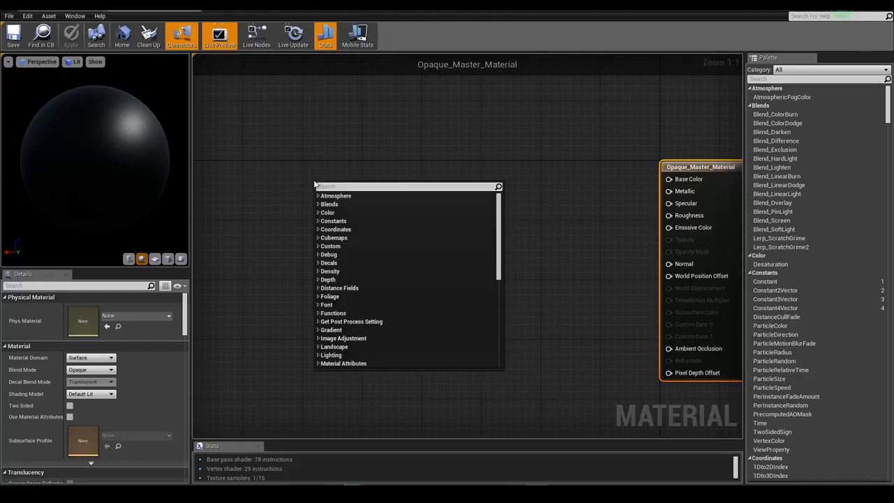
pyautogui.write('texture sample')
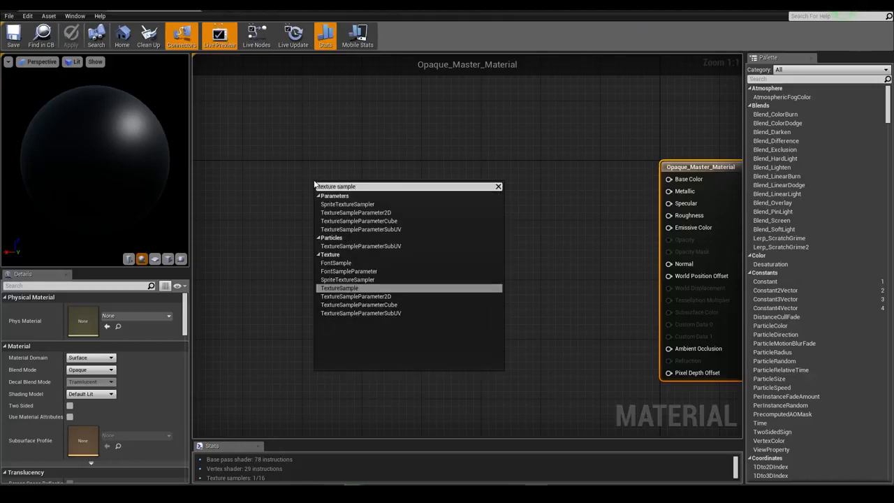
pyautogui.click(354, 213)
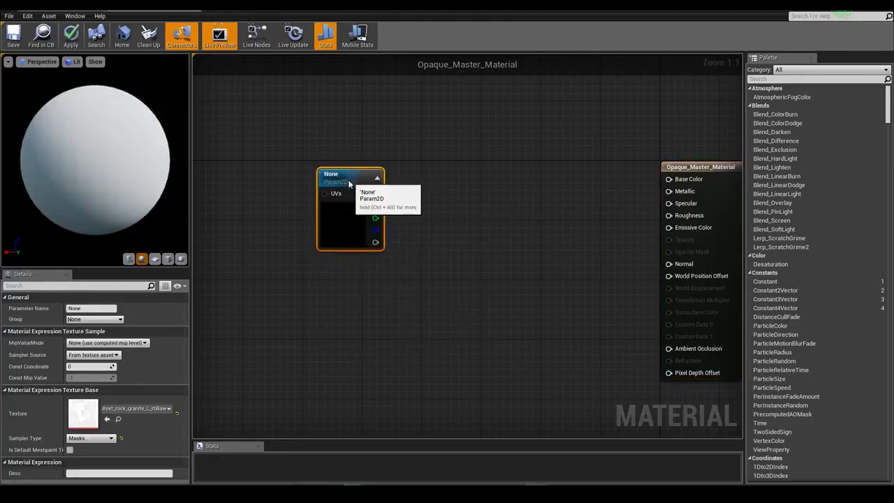
pyautogui.moveTo(338, 170); pyautogui.dragTo(331, 171)
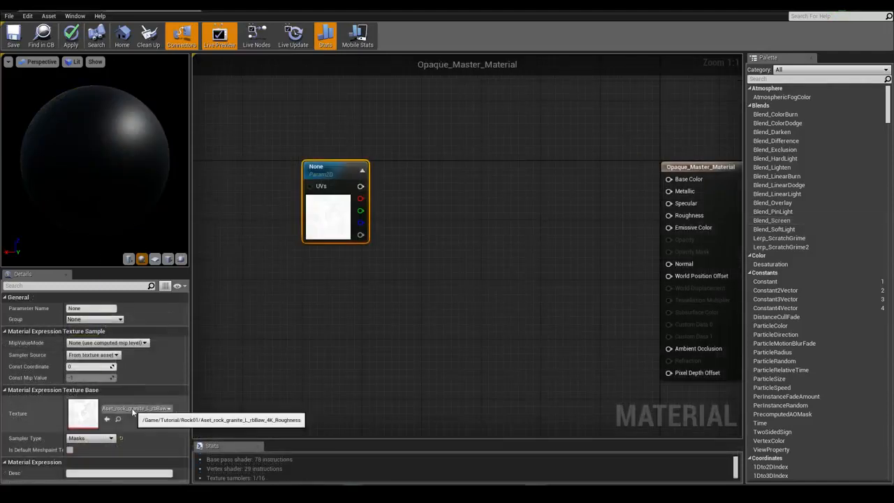
pyautogui.click(136, 408)
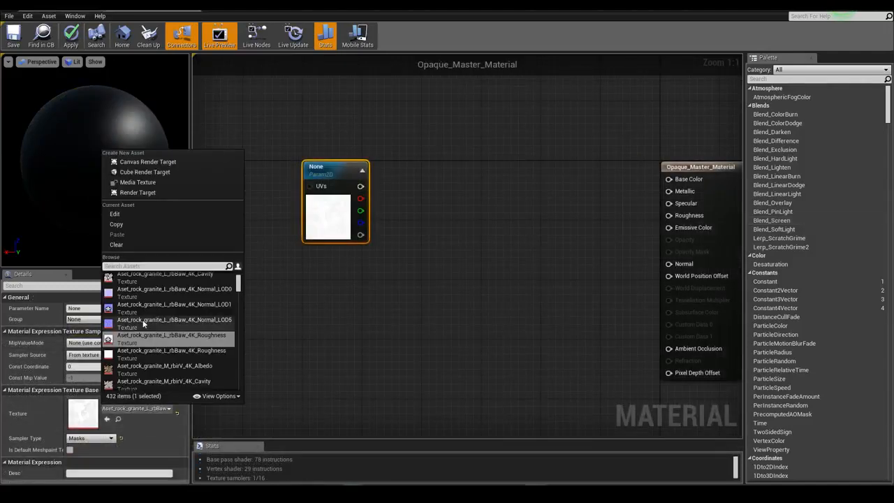
pyautogui.scroll(3, 143, 349)
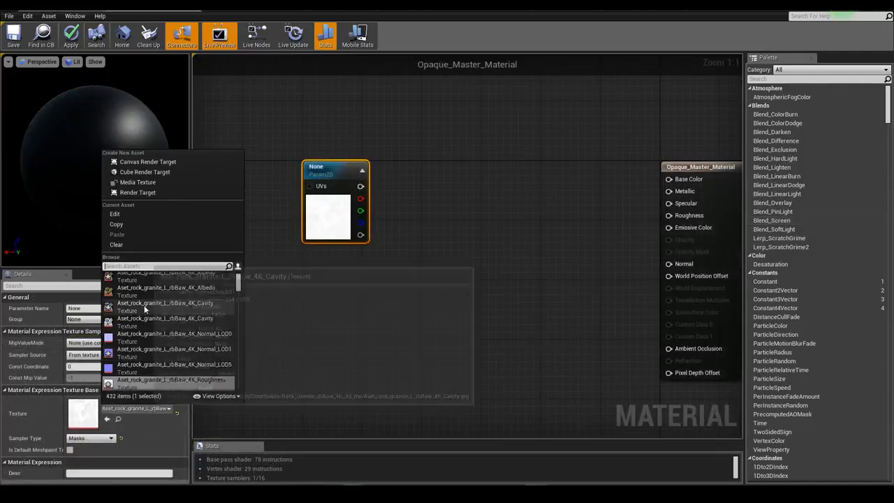
pyautogui.click(145, 280)
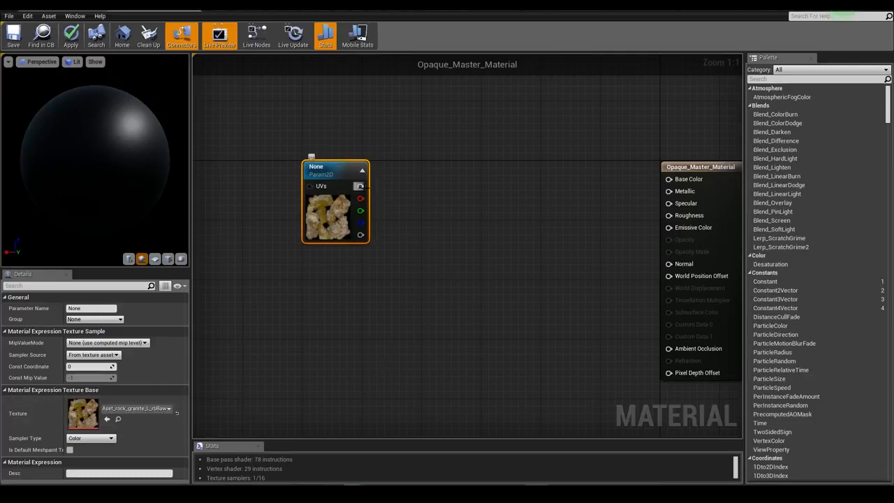
# Add a Multiply node with the albedo texture's RGB output wired to A and a new ScalarParameter wired to B.
pyautogui.click(423, 181)
pyautogui.moveTo(429, 201); pyautogui.dragTo(360, 186)
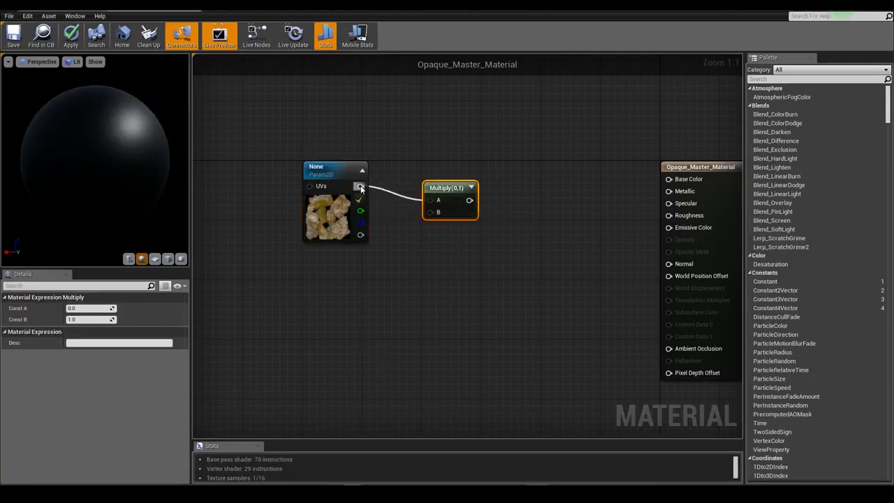
pyautogui.moveTo(459, 191); pyautogui.dragTo(418, 240)
pyautogui.write('scal')
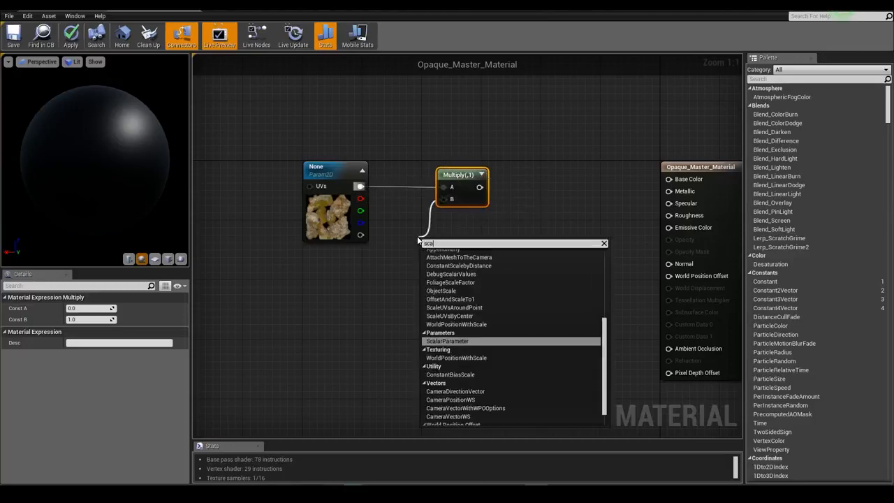
pyautogui.press('Return')
# Set the scalar parameter's default value to 1, name it Brightness, and place it between the albedo texture and Multiply nodes.
pyautogui.click(99, 343)
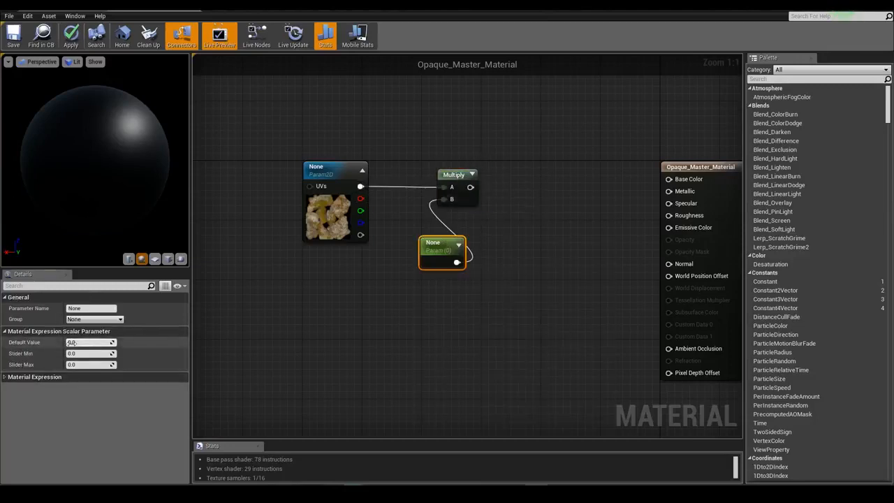
pyautogui.write('1')
pyautogui.press('Return')
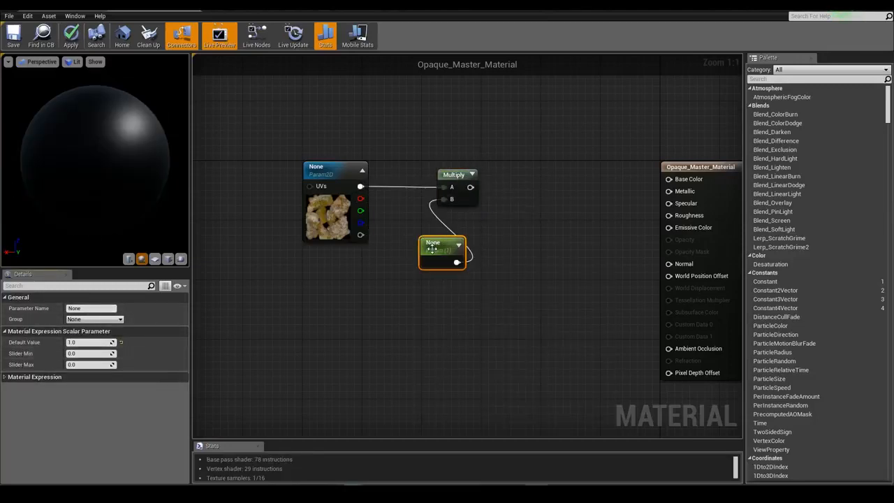
pyautogui.click(98, 308)
pyautogui.write('Brightness')
pyautogui.press('Return')
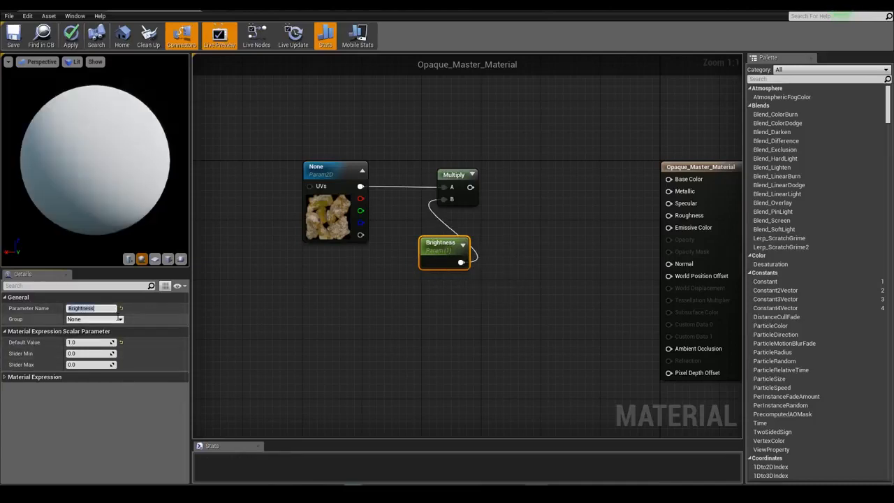
pyautogui.moveTo(429, 247); pyautogui.dragTo(387, 217)
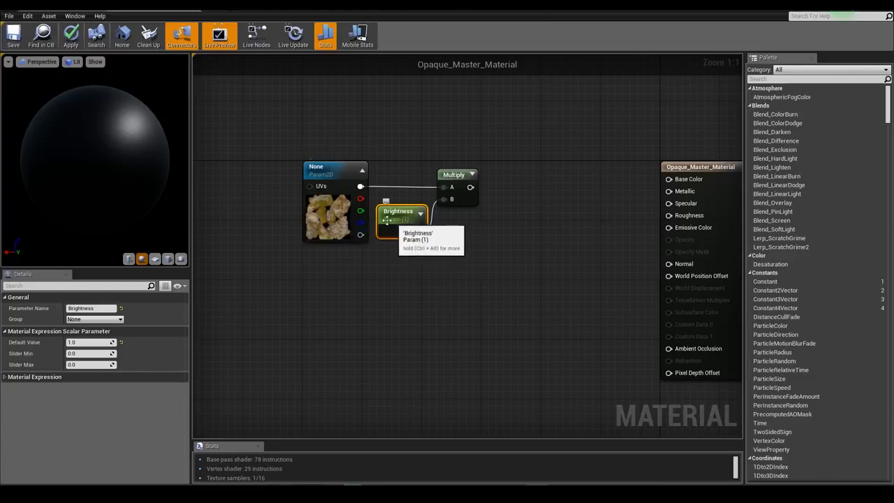
pyautogui.click(391, 241)
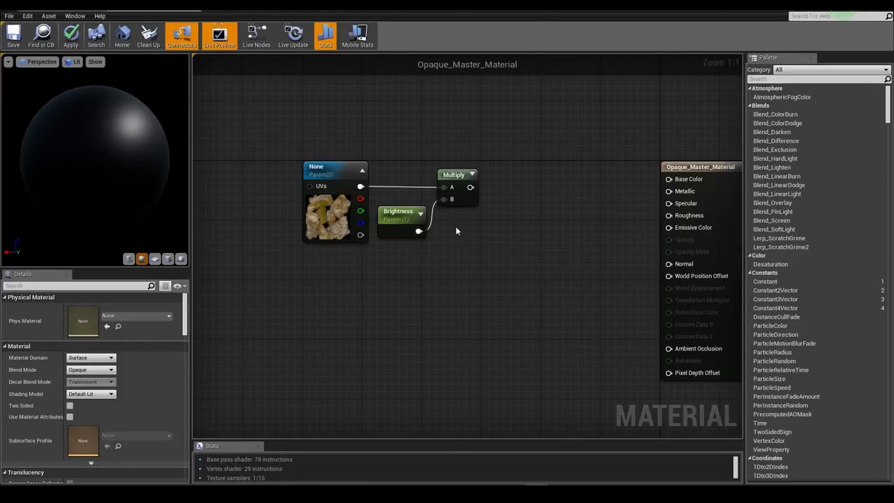
# Name the rock texture's parameter node Albedo.
pyautogui.click(327, 209)
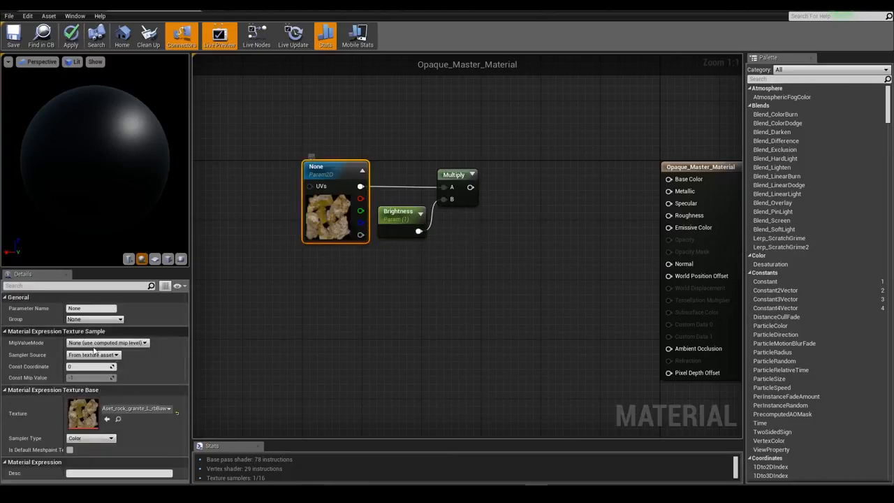
pyautogui.click(99, 310)
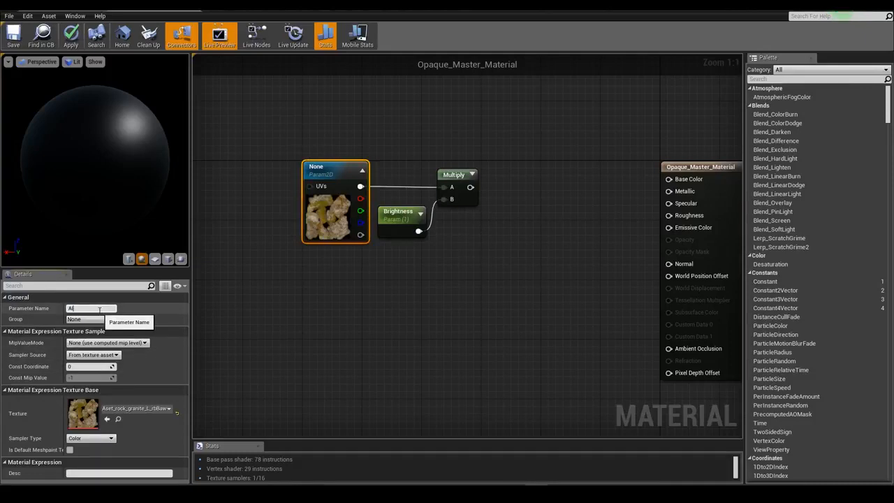
pyautogui.press('Return')
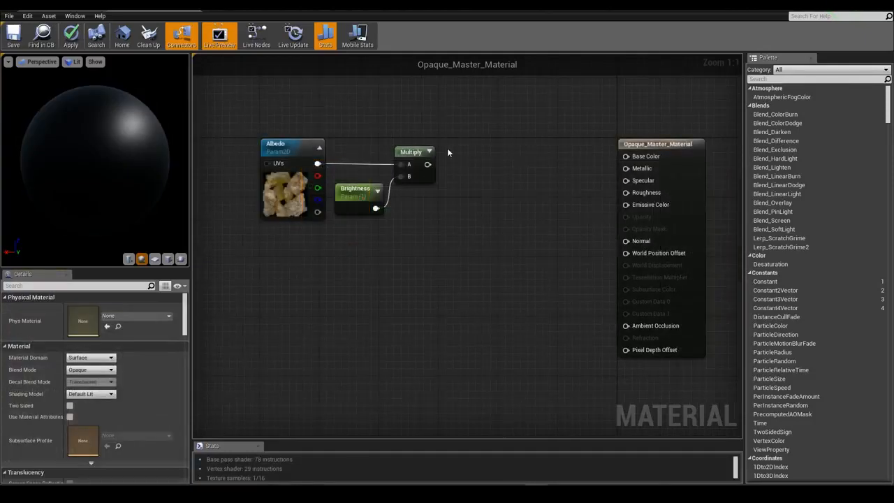
# Wire the Multiply output to Base Color and place a copy of the Albedo texture node directly below the original.
pyautogui.moveTo(427, 164); pyautogui.dragTo(514, 163)
pyautogui.moveTo(611, 156); pyautogui.dragTo(636, 158)
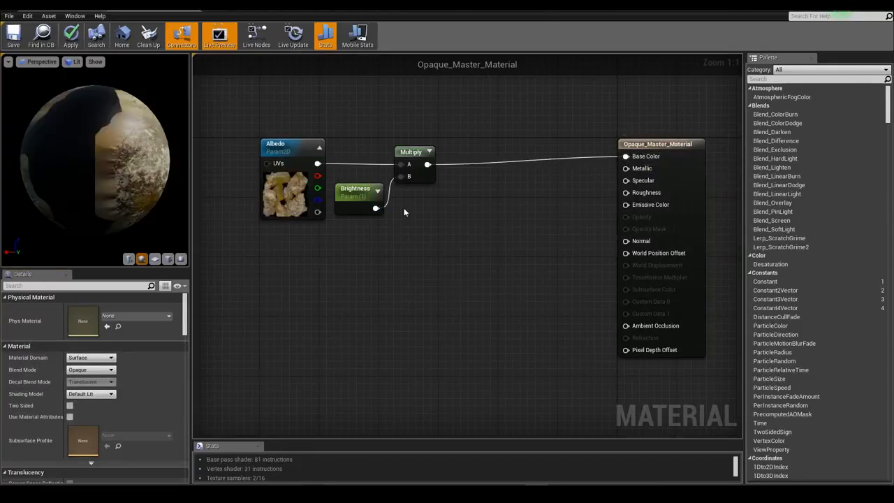
pyautogui.moveTo(266, 105); pyautogui.dragTo(300, 208)
pyautogui.hotkey('ctrl', 'c')
pyautogui.click(292, 243)
pyautogui.hotkey('ctrl', 'v')
pyautogui.moveTo(323, 257); pyautogui.dragTo(294, 242)
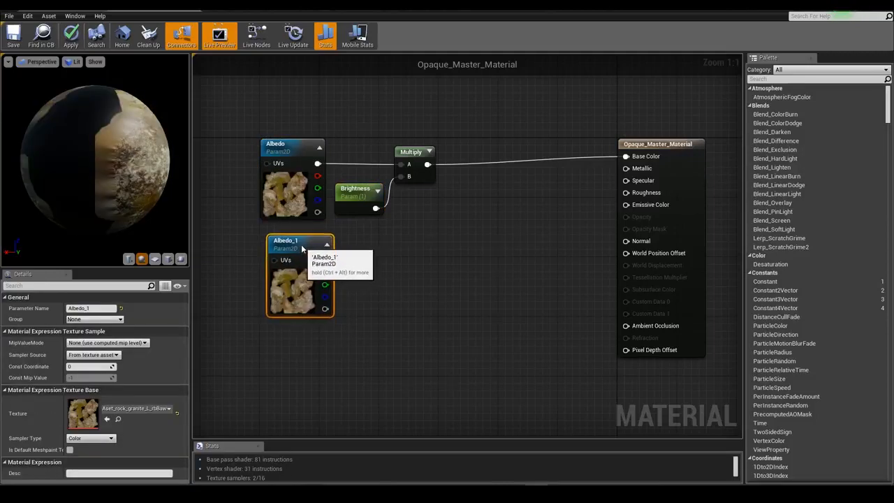
# Name the copied texture parameter Cavity and assign it the Aset_rock_granite_L_rbBaw_4K_Cavity texture.
pyautogui.click(91, 309)
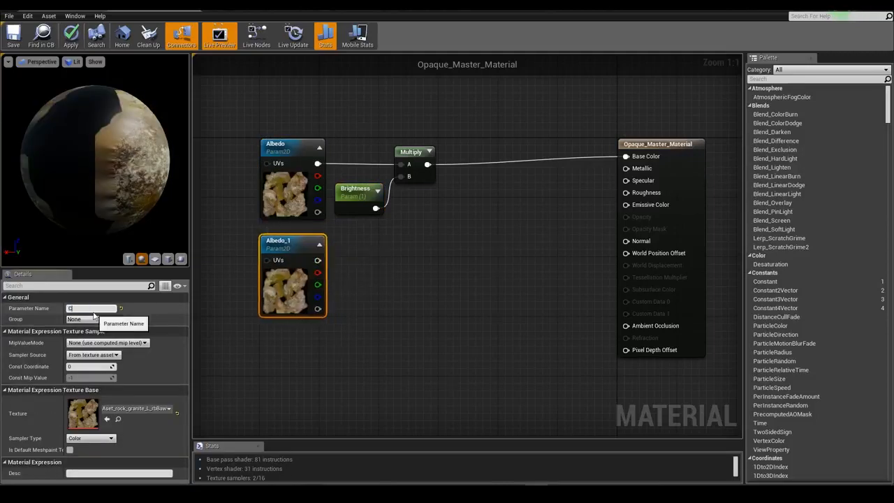
pyautogui.write('Cavity')
pyautogui.press('Return')
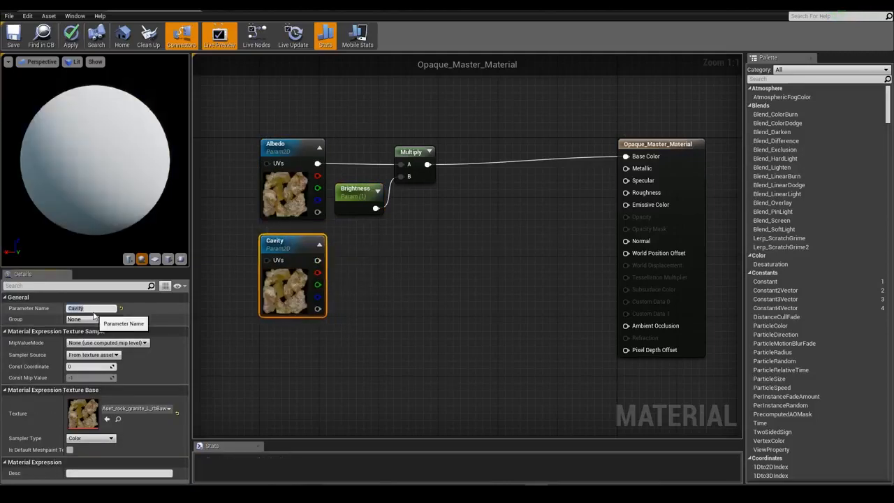
pyautogui.click(152, 409)
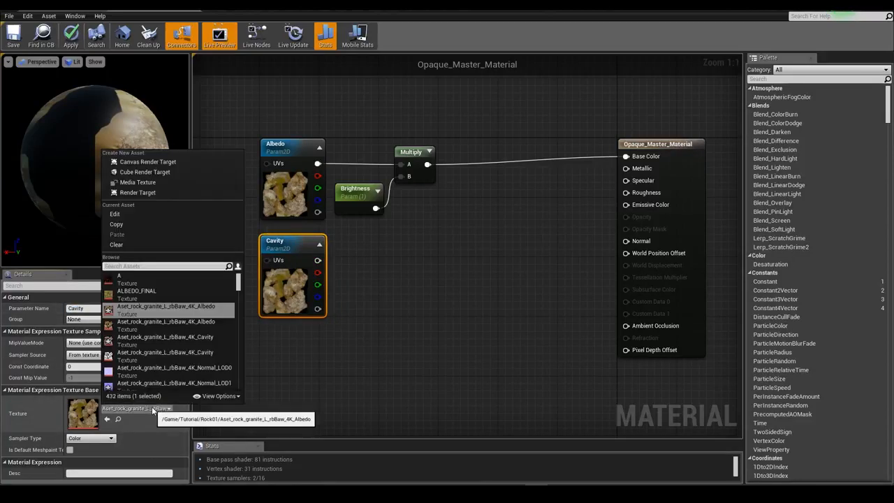
pyautogui.click(171, 341)
# Add a Power node with the Cavity texture's RGB output wired to its Base input.
pyautogui.click(322, 262)
pyautogui.moveTo(316, 260); pyautogui.dragTo(401, 247)
pyautogui.write('power')
pyautogui.press('Return')
# Duplicate the Brightness parameter, wire the copy to the Power node's Exp input, and name it Cavity_Power.
pyautogui.click(350, 202)
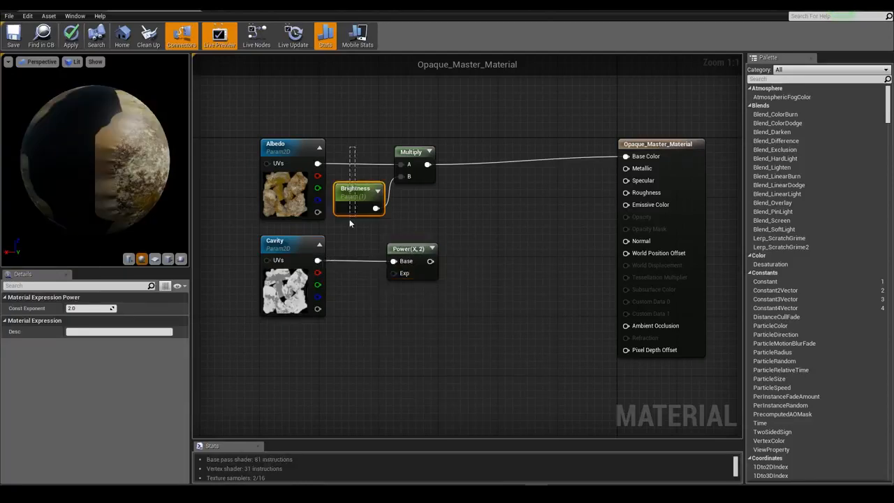
pyautogui.hotkey('ctrl', 'c')
pyautogui.hotkey('ctrl', 'v')
pyautogui.moveTo(355, 339); pyautogui.dragTo(394, 274)
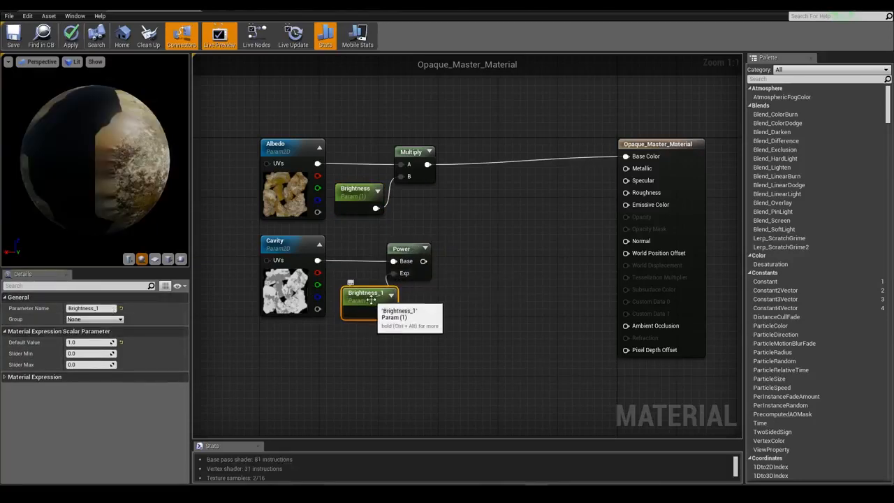
pyautogui.click(114, 309)
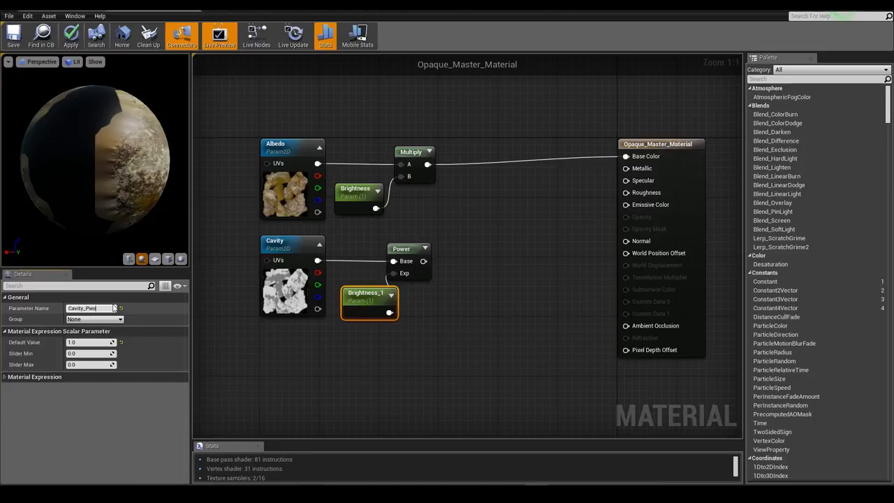
pyautogui.write('Cavity_Power')
pyautogui.press('Return')
pyautogui.click(423, 306)
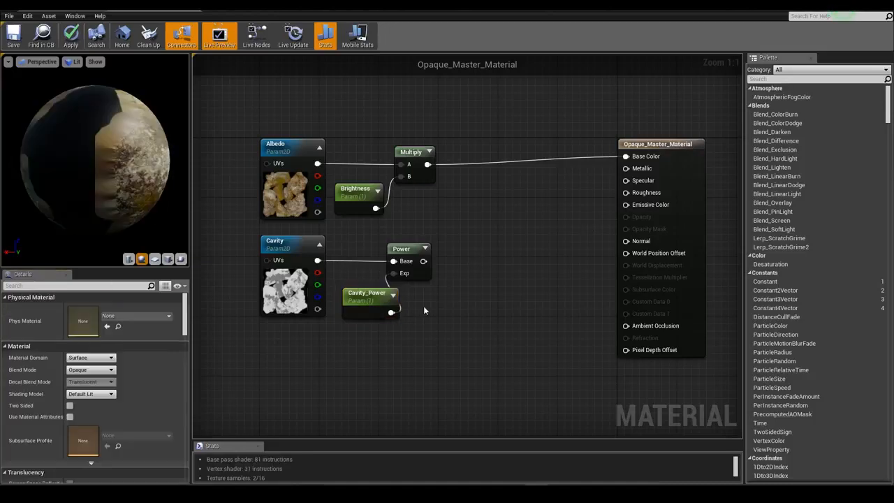
# Combine the brightened albedo and the cavity Power result in a new Multiply node and wire it to Base Color.
pyautogui.moveTo(403, 256); pyautogui.dragTo(418, 255)
pyautogui.click(460, 250)
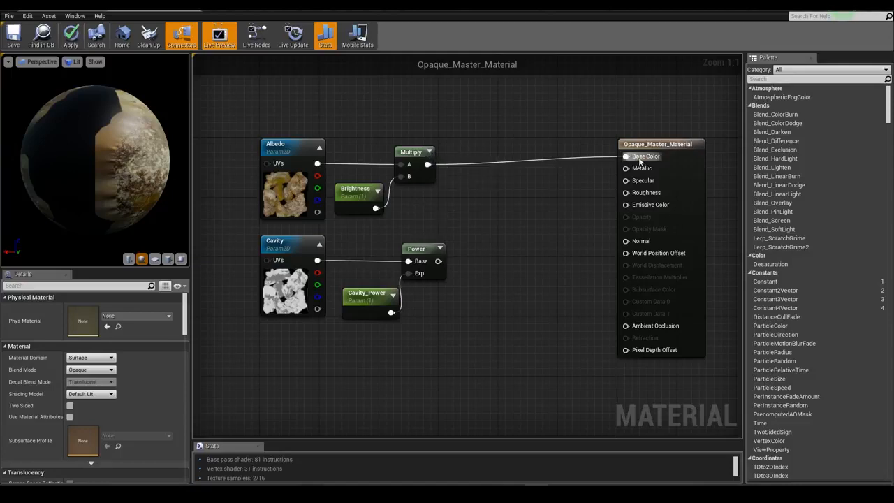
pyautogui.press('m')
pyautogui.click(471, 203)
pyautogui.moveTo(427, 161); pyautogui.dragTo(479, 220)
pyautogui.moveTo(438, 260); pyautogui.dragTo(478, 232)
pyautogui.moveTo(495, 211); pyautogui.dragTo(627, 157)
# Hide the floor in the material preview and orbit around the sphere to inspect the combined texture.
pyautogui.moveTo(150, 200)
pyautogui.mouseDown()
pyautogui.moveTo(119, 178)
pyautogui.moveTo(105, 210)
pyautogui.moveTo(101, 177)
pyautogui.mouseUp()
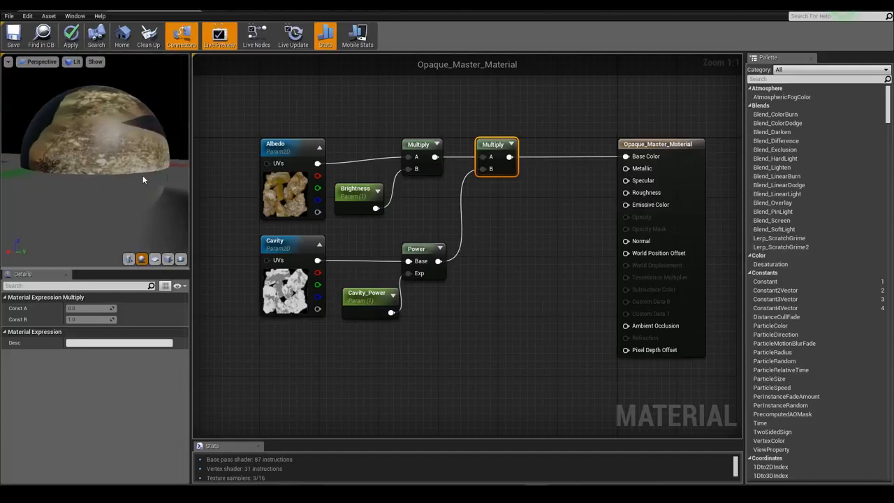
pyautogui.click(74, 62)
pyautogui.moveTo(95, 62)
pyautogui.click(111, 96)
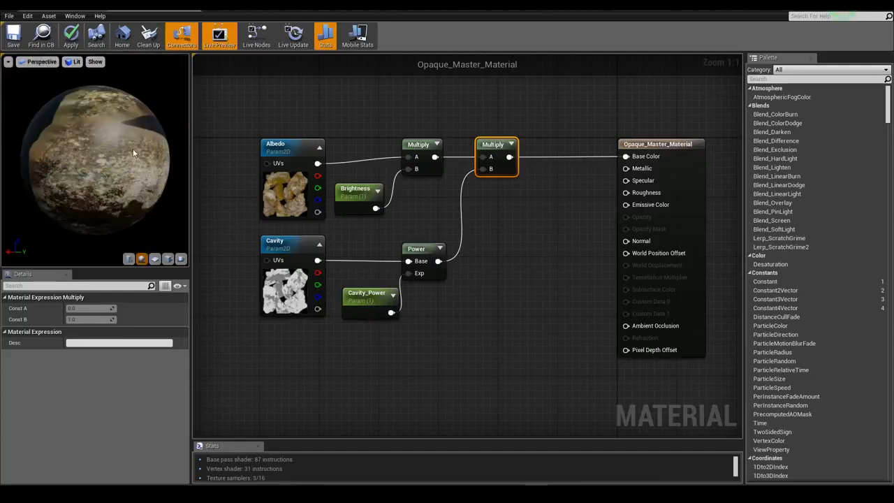
pyautogui.moveTo(133, 153); pyautogui.dragTo(137, 167)
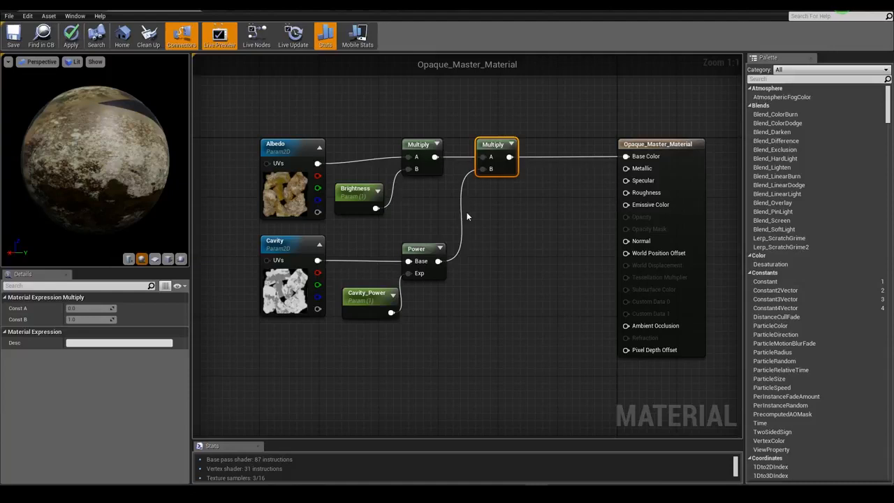
# Group the Albedo, Brightness and both Multiply nodes in a comment titled Albedo and trim its box closely around them.
pyautogui.click(471, 212)
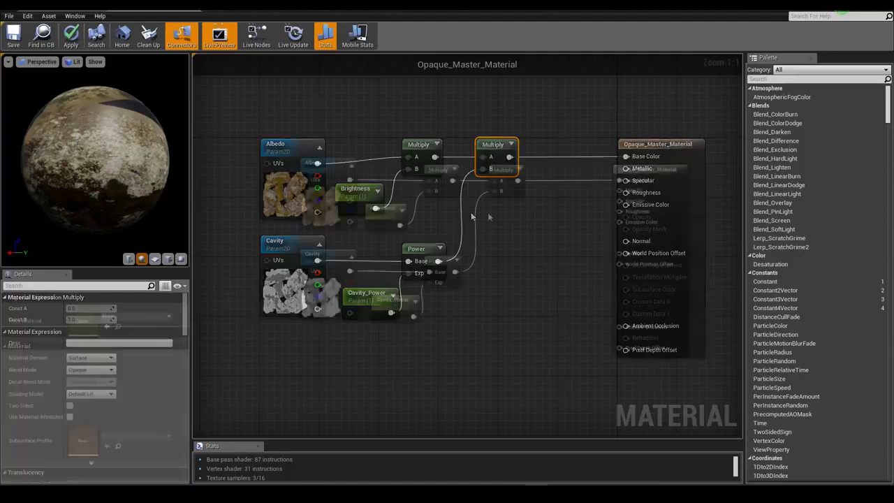
pyautogui.scroll(-1, 482, 221)
pyautogui.moveTo(315, 152); pyautogui.dragTo(516, 229)
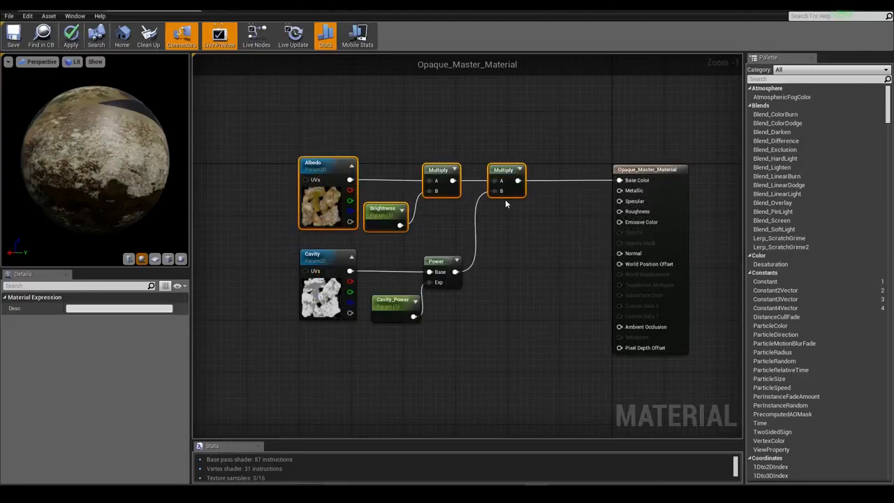
pyautogui.press('c')
pyautogui.write('edo')
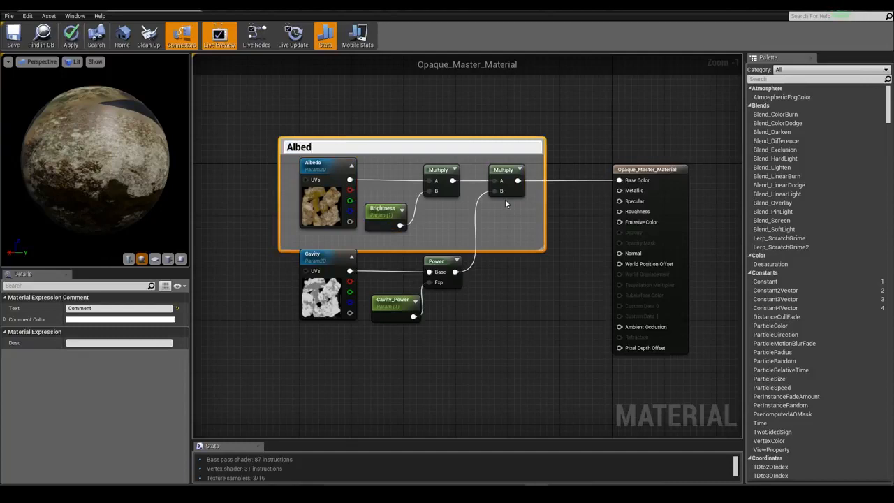
pyautogui.press('Return')
pyautogui.click(493, 277)
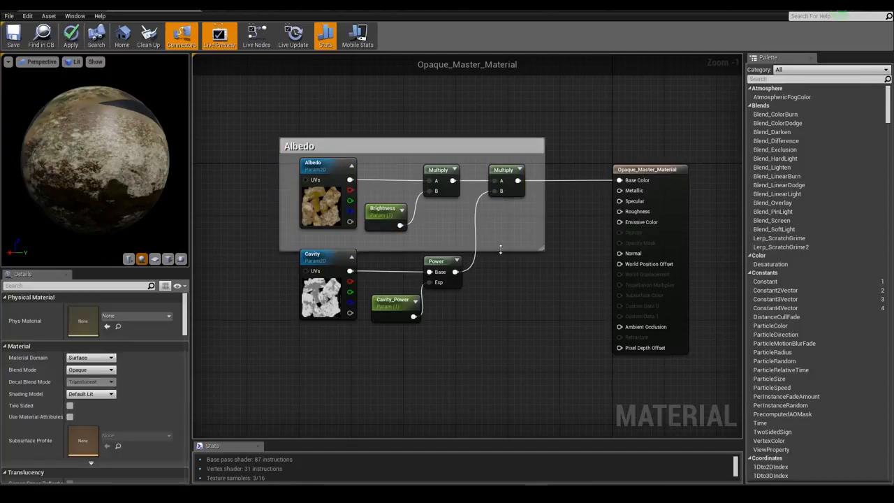
pyautogui.moveTo(501, 249); pyautogui.dragTo(501, 236)
pyautogui.moveTo(278, 144); pyautogui.dragTo(292, 144)
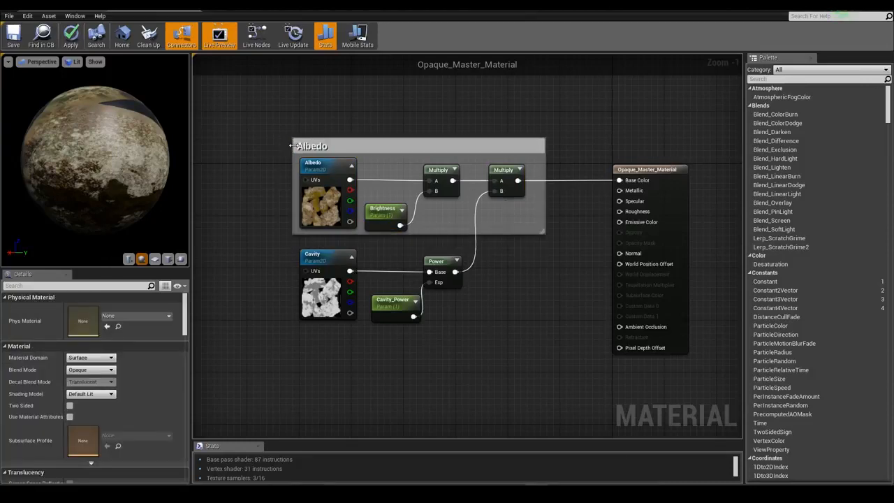
pyautogui.moveTo(546, 145); pyautogui.dragTo(534, 148)
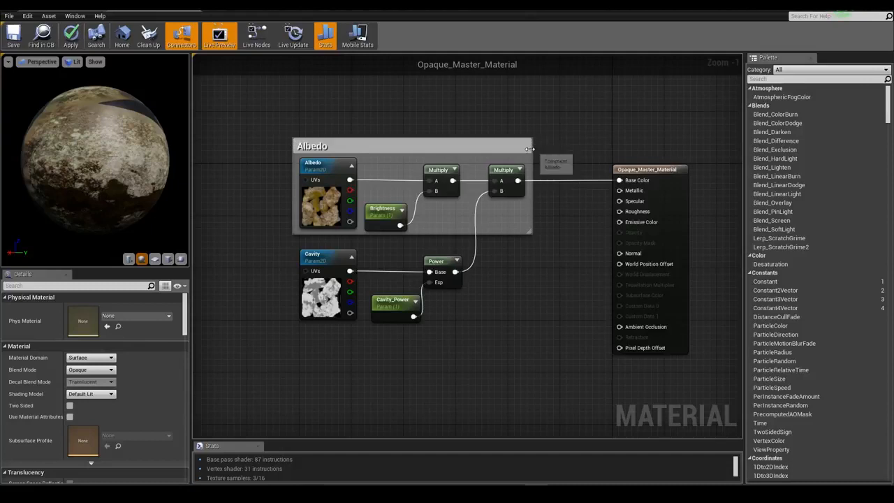
# Group the Cavity, Cavity_Power and Power nodes in a comment titled Cavity and align its box directly beneath the Albedo comment.
pyautogui.moveTo(304, 355); pyautogui.dragTo(445, 280)
pyautogui.moveTo(539, 367); pyautogui.dragTo(546, 320, button='right')
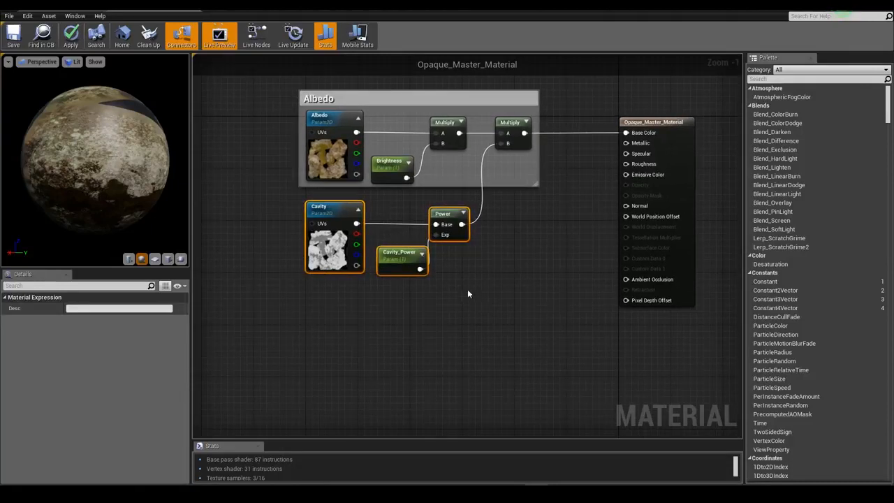
pyautogui.moveTo(444, 214); pyautogui.dragTo(445, 234)
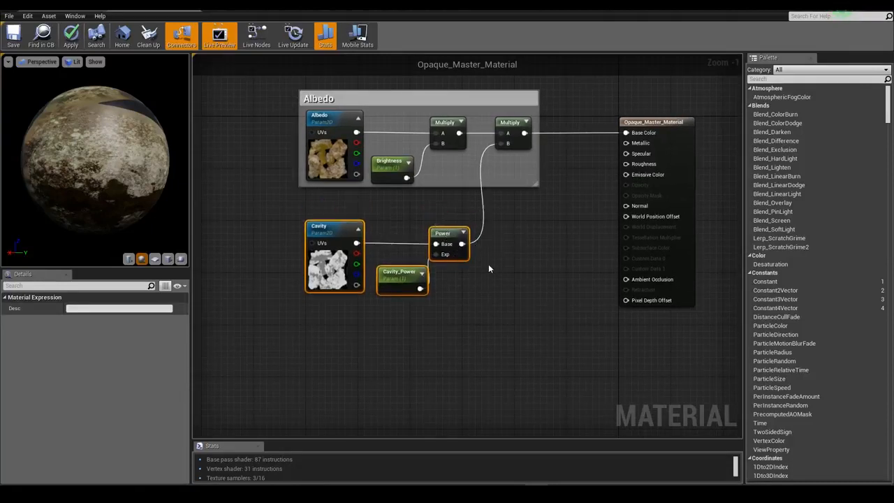
pyautogui.write('cCavity')
pyautogui.press('Return')
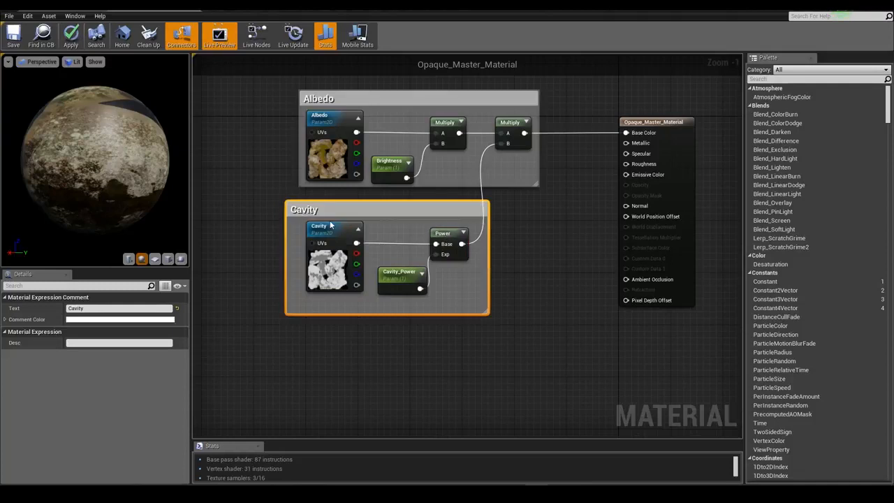
pyautogui.moveTo(331, 225); pyautogui.dragTo(343, 212)
pyautogui.click(385, 300)
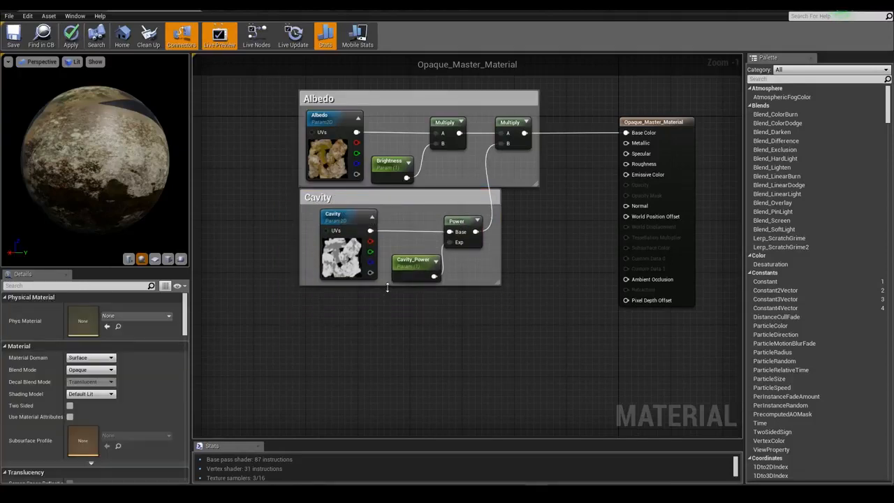
# Move the Opaque_Master_Material result node farther from the comment groups to make room for more nodes.
pyautogui.moveTo(595, 247); pyautogui.dragTo(514, 271, button='right')
pyautogui.scroll(-2, 595, 199)
pyautogui.scroll(1, 595, 197)
pyautogui.moveTo(577, 184); pyautogui.dragTo(675, 183)
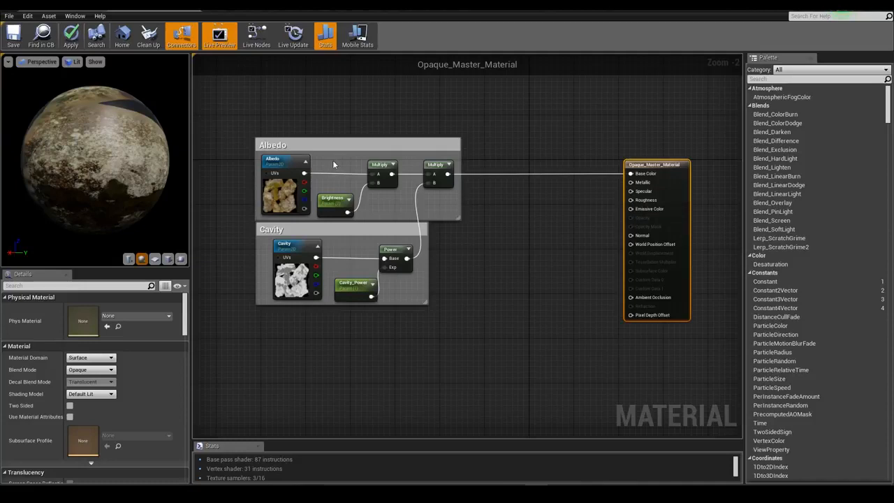
# Duplicate the Brightness and Multiply pair, then wire Albedo's red channel through the copied Multiply into the Specular input.
pyautogui.moveTo(334, 162); pyautogui.dragTo(380, 205)
pyautogui.hotkey('ctrl', 'c')
pyautogui.click(504, 245)
pyautogui.hotkey('ctrl', 'v')
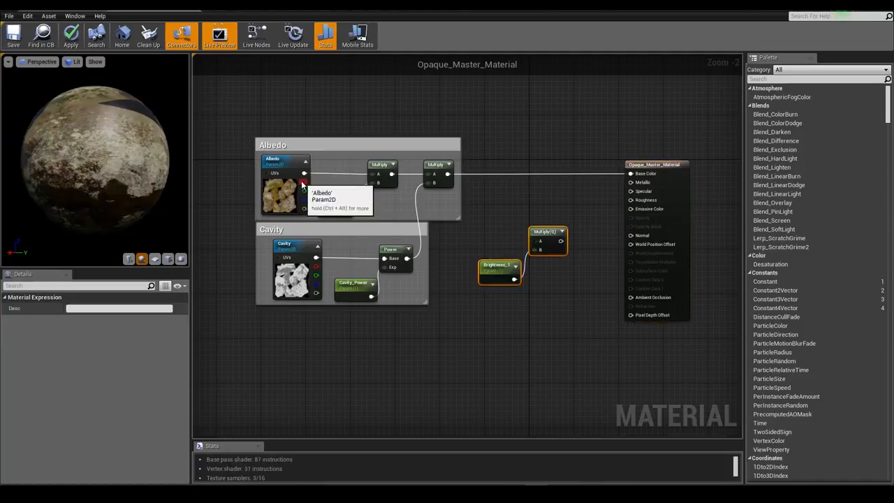
pyautogui.moveTo(304, 183); pyautogui.dragTo(639, 193)
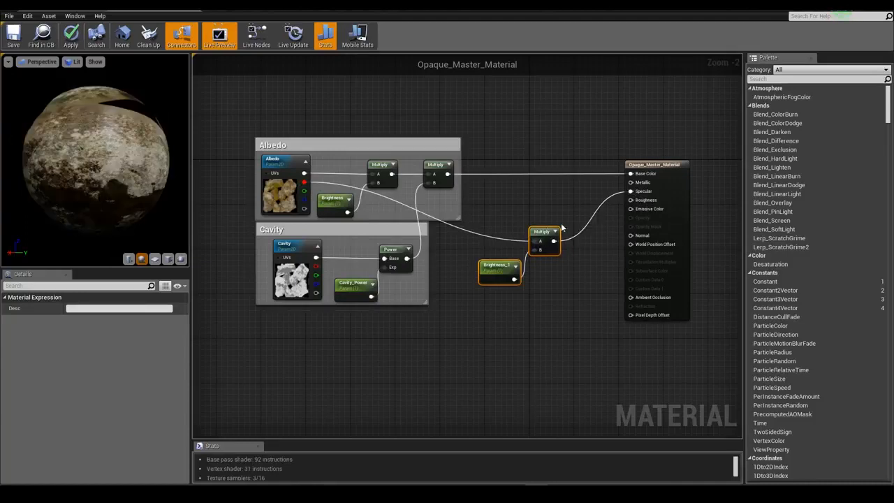
pyautogui.moveTo(550, 230); pyautogui.dragTo(549, 208)
pyautogui.click(512, 225)
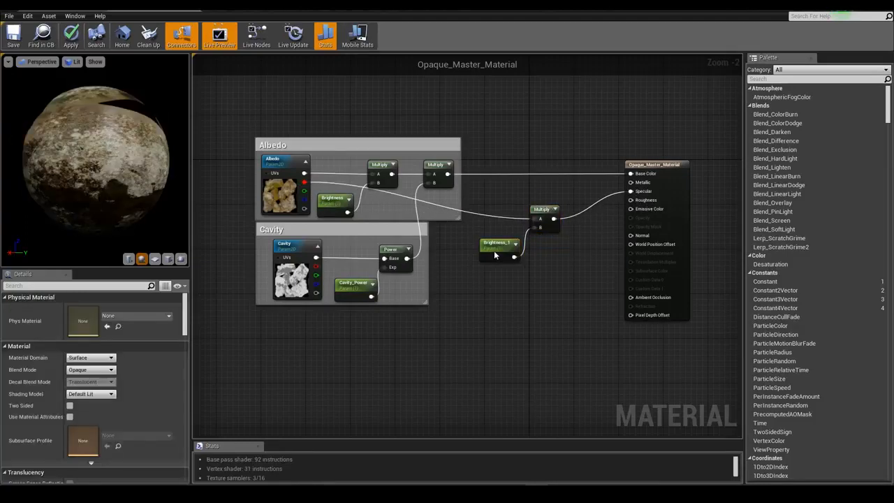
# Move the copied brightness parameter closer beneath its Multiply node and name it Specular_Amount.
pyautogui.moveTo(494, 253); pyautogui.dragTo(505, 258)
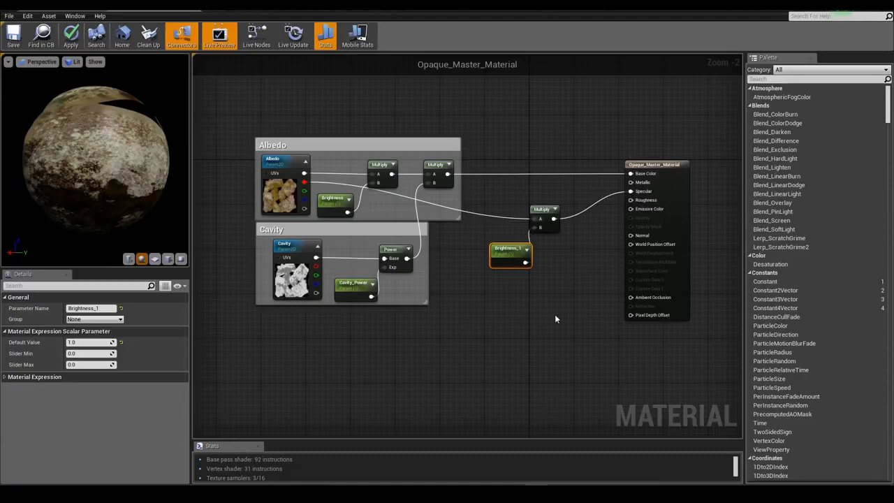
pyautogui.click(101, 309)
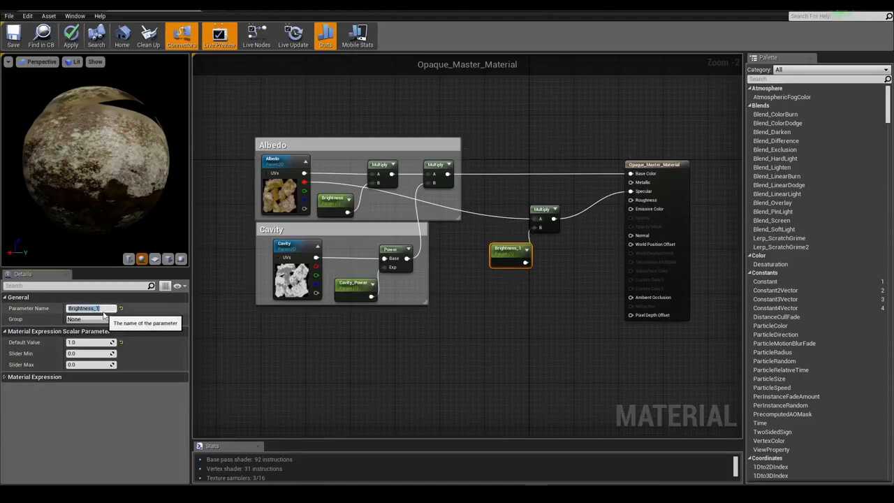
pyautogui.write('Specular_Amount')
pyautogui.press('Return')
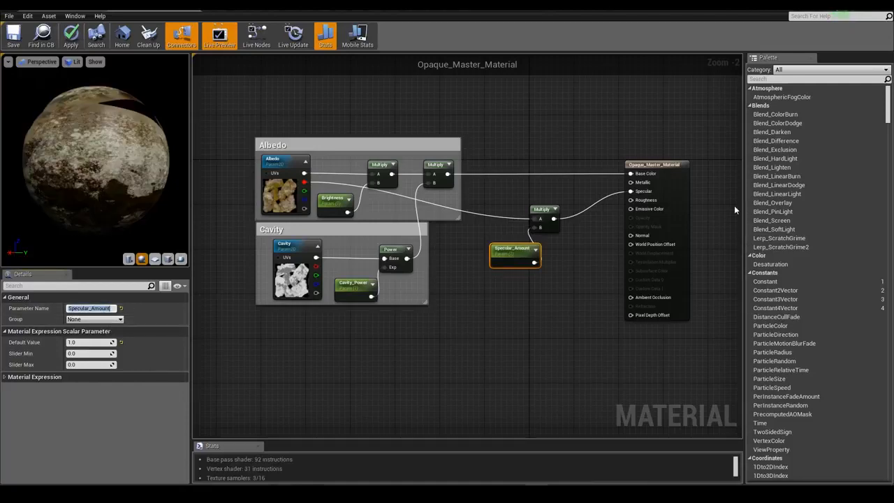
# Group the Specular_Amount and Multiply nodes in a comment titled Specular and shorten its box to fit.
pyautogui.moveTo(494, 220); pyautogui.dragTo(559, 272)
pyautogui.write('cSpecular')
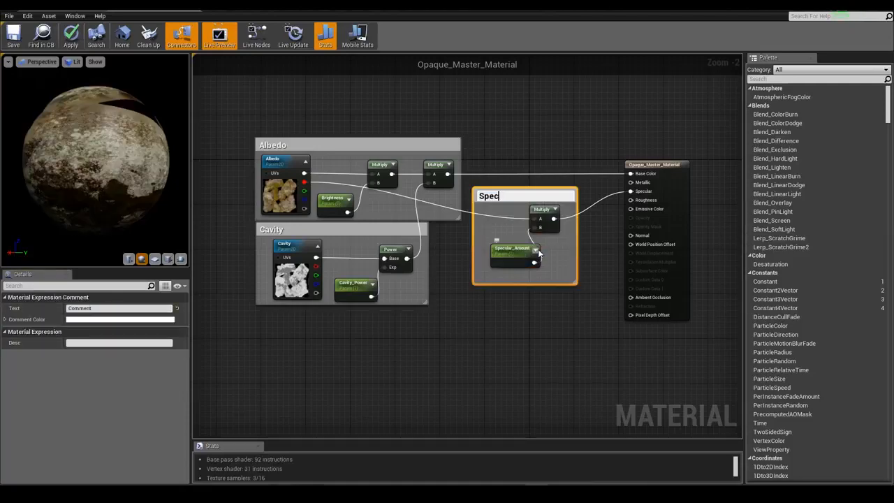
pyautogui.press('Return')
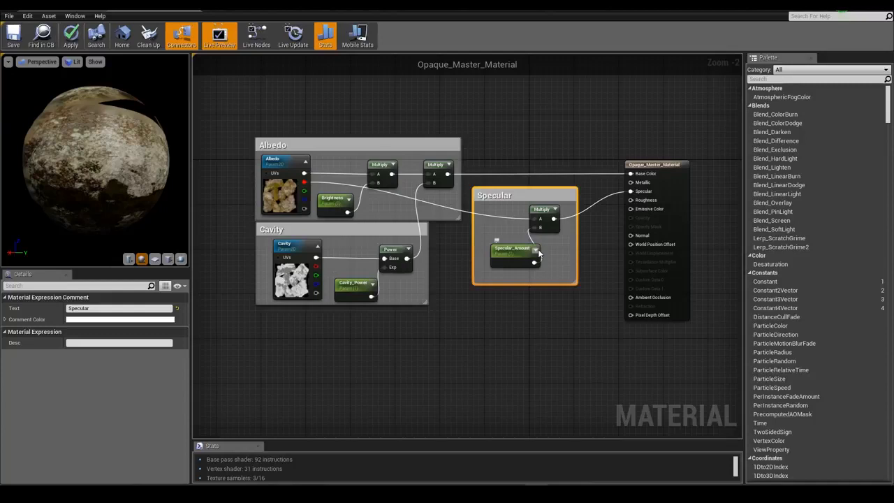
pyautogui.click(506, 294)
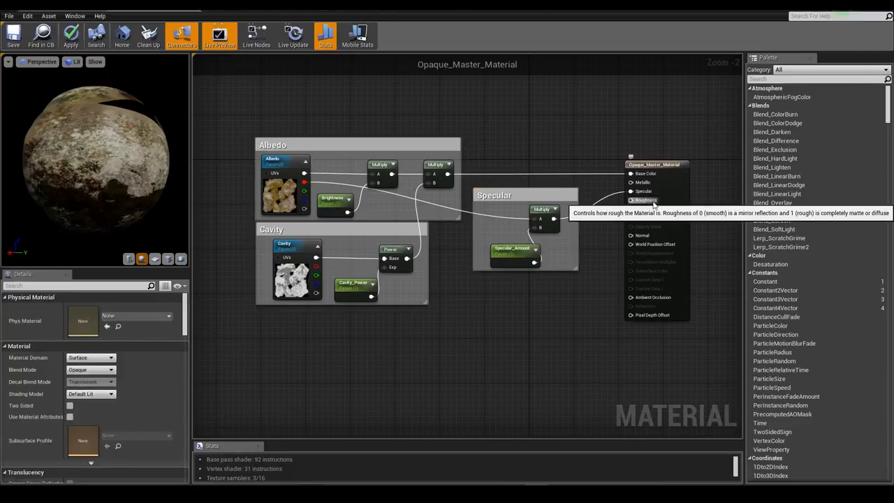
# Duplicate the Albedo comment with its texture, Brightness and first Multiply nodes, and place the copy directly below the Cavity comment.
pyautogui.moveTo(396, 244); pyautogui.dragTo(427, 228, button='right')
pyautogui.moveTo(232, 99); pyautogui.dragTo(418, 187)
pyautogui.hotkey('ctrl', 'c')
pyautogui.moveTo(418, 186); pyautogui.dragTo(431, 151, button='right')
pyautogui.click(368, 316)
pyautogui.hotkey('ctrl', 'v')
pyautogui.moveTo(383, 300); pyautogui.dragTo(363, 262)
# Title the duplicated comment Roughness and select the texture parameter node inside it.
pyautogui.doubleClick(363, 263)
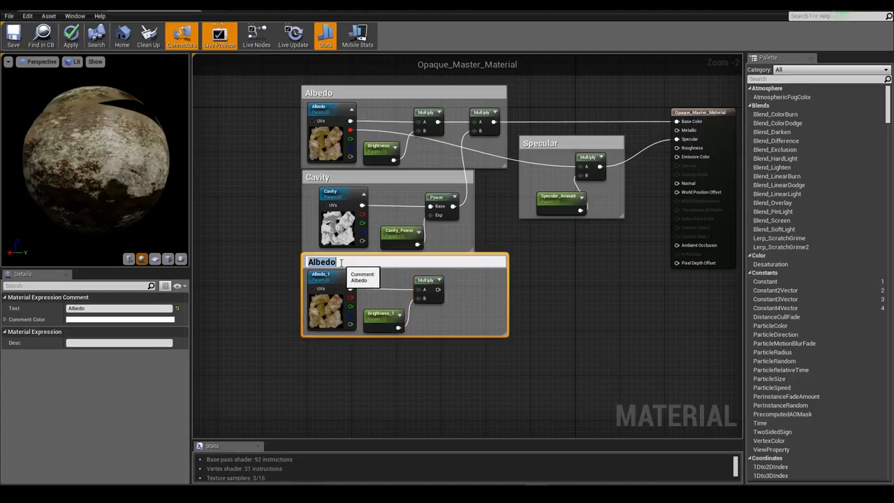
pyautogui.write('Roughness')
pyautogui.press('Return')
pyautogui.click(332, 296)
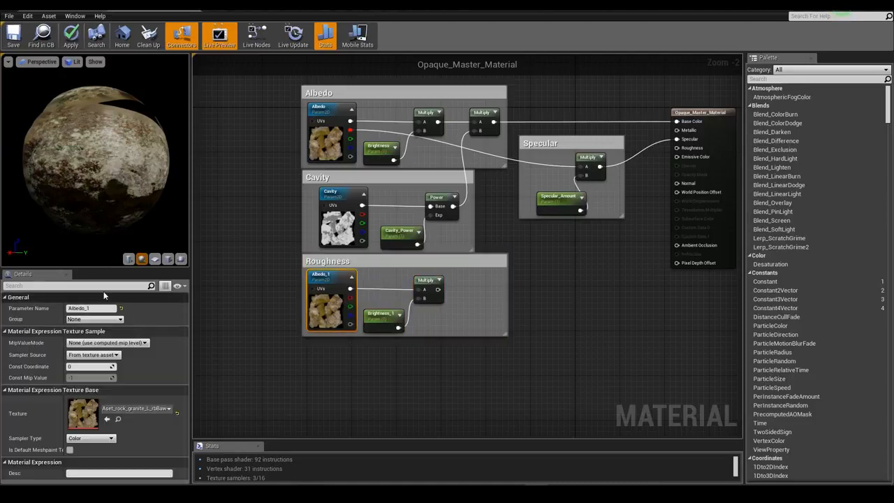
# Name the selected texture parameter Roughness and assign it the Aset_rock_granite_L_rbBaw_4K_Roughness texture.
pyautogui.click(109, 309)
pyautogui.write('Roughness')
pyautogui.press('Return')
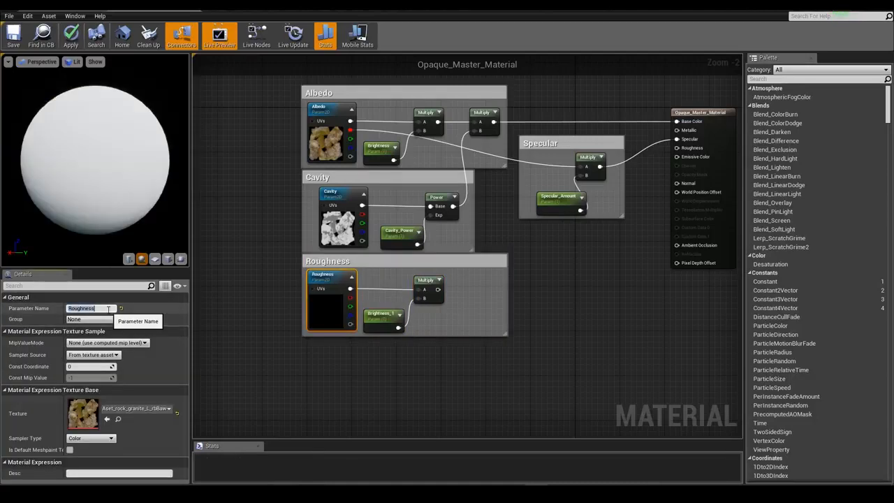
pyautogui.click(140, 411)
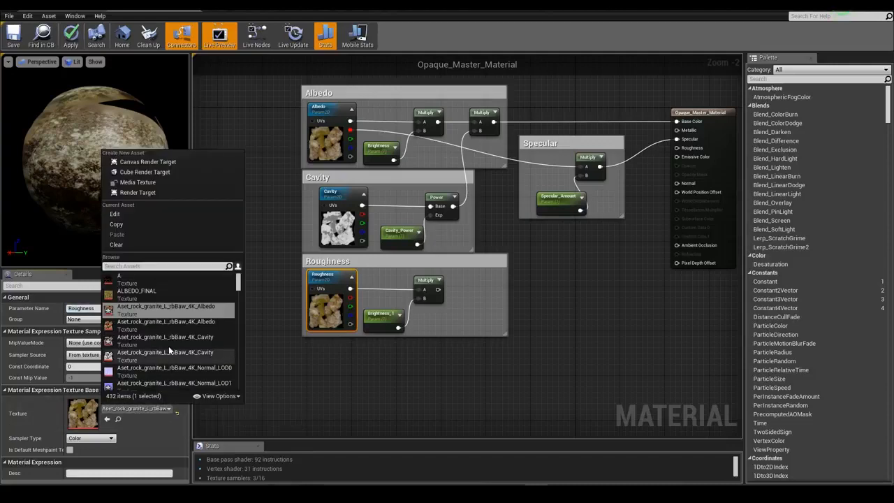
pyautogui.scroll(-1, 183, 367)
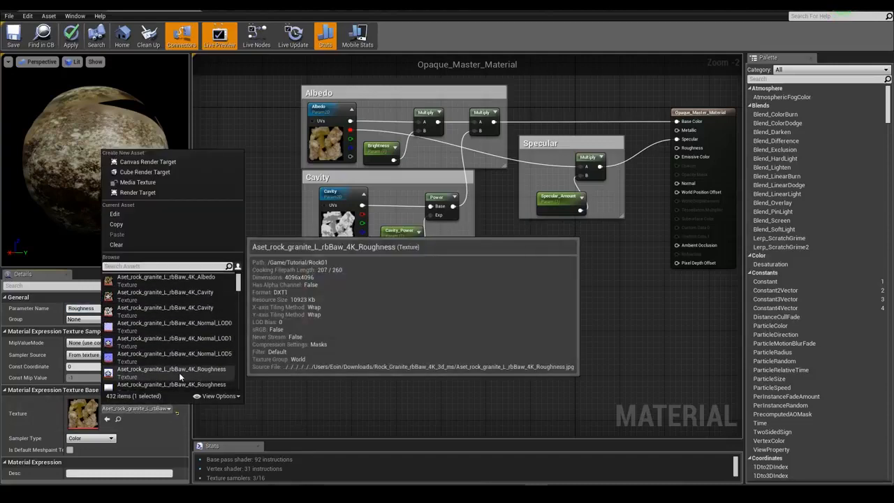
pyautogui.click(179, 372)
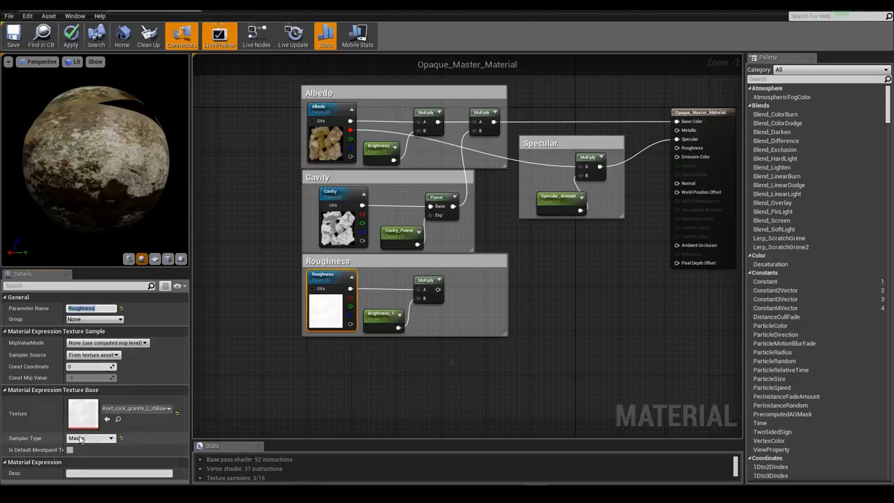
pyautogui.click(370, 361)
# Rename the copied brightness parameter in the Roughness comment to Roughness_Amount.
pyautogui.click(385, 324)
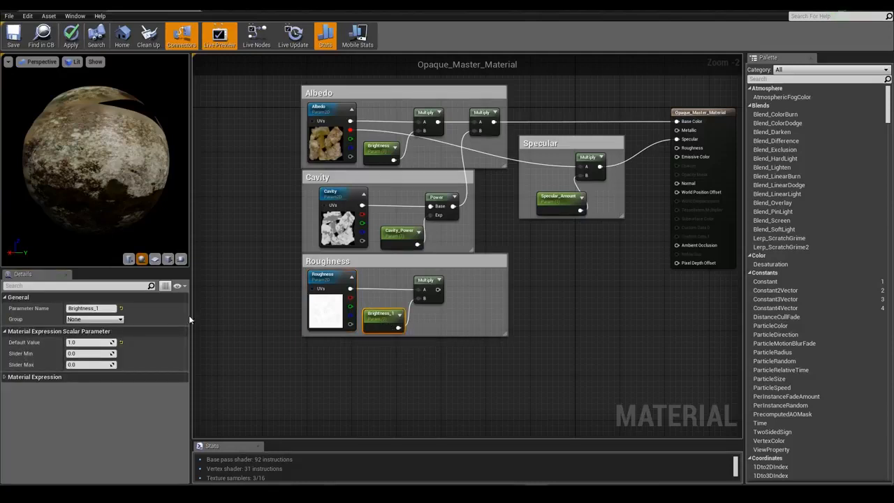
pyautogui.click(114, 308)
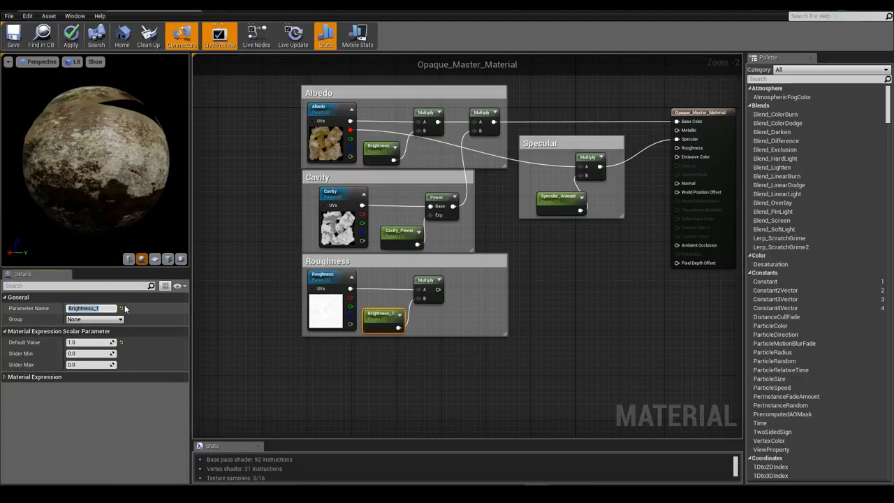
pyautogui.write('Roughness_Amount')
pyautogui.press('Return')
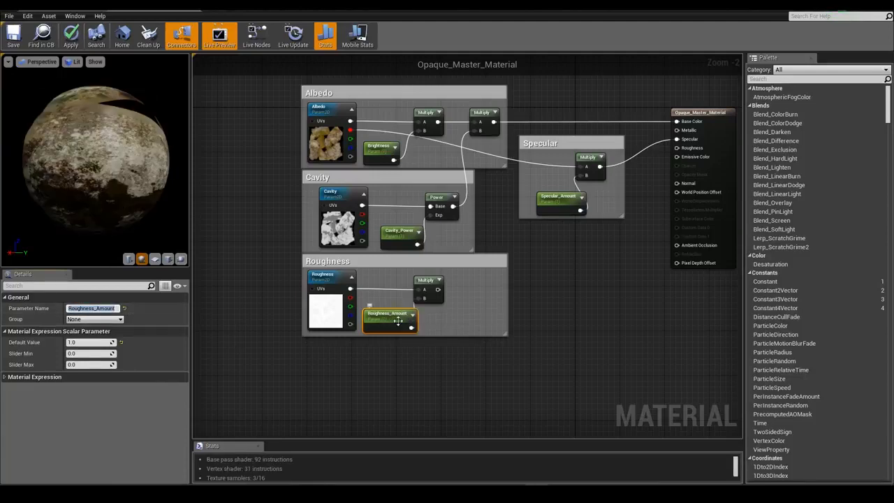
pyautogui.click(450, 312)
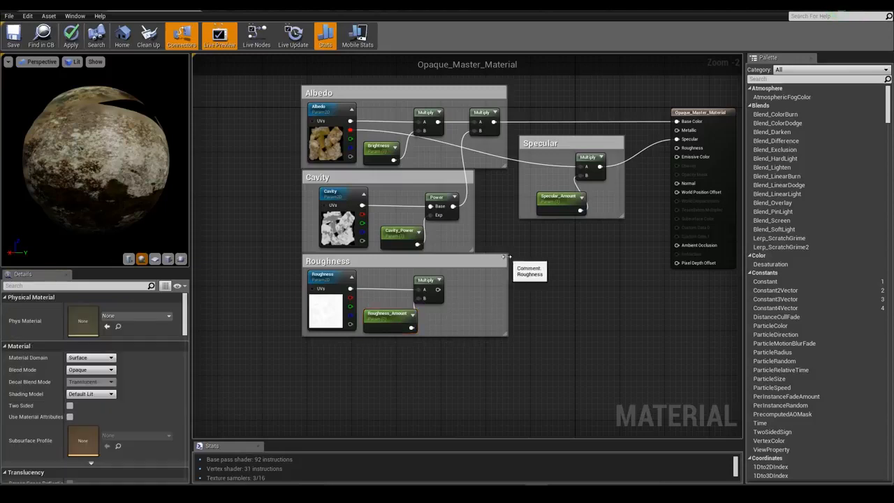
# Narrow the Roughness comment box so it fits around its nodes.
pyautogui.click(494, 262)
pyautogui.moveTo(509, 267); pyautogui.dragTo(458, 268)
pyautogui.click(388, 315)
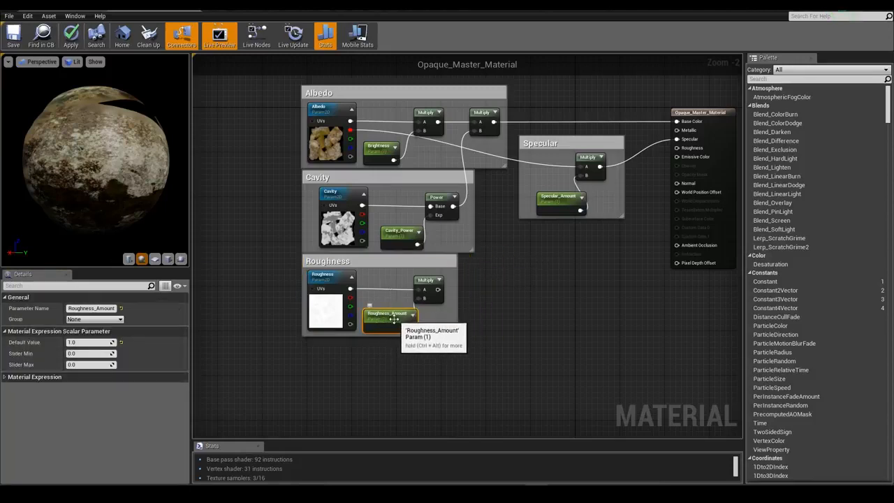
pyautogui.click(466, 285)
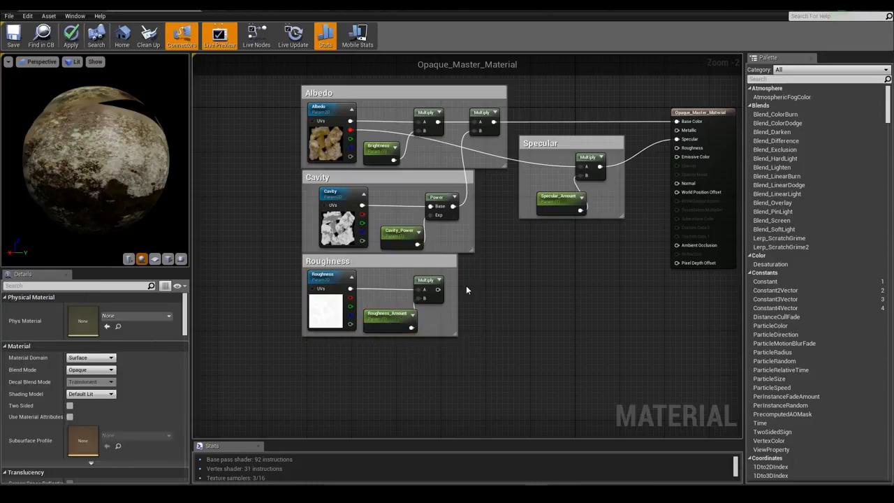
# Connect the Roughness Multiply to the material's Roughness input and route the wire beneath the Specular comment with a reroute node.
pyautogui.moveTo(485, 283); pyautogui.dragTo(457, 294, button='right')
pyautogui.moveTo(410, 301); pyautogui.dragTo(630, 162)
pyautogui.moveTo(525, 332); pyautogui.dragTo(567, 299, button='right')
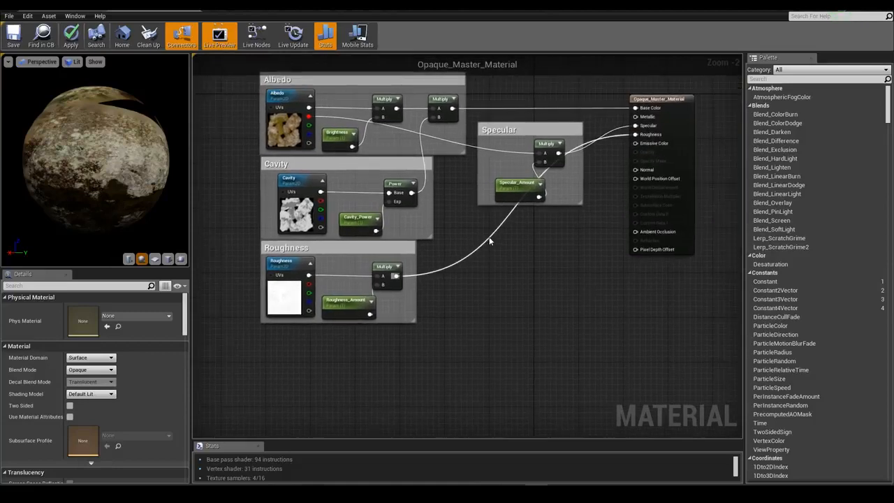
pyautogui.doubleClick(490, 241)
pyautogui.moveTo(490, 241); pyautogui.dragTo(581, 214)
pyautogui.click(538, 281)
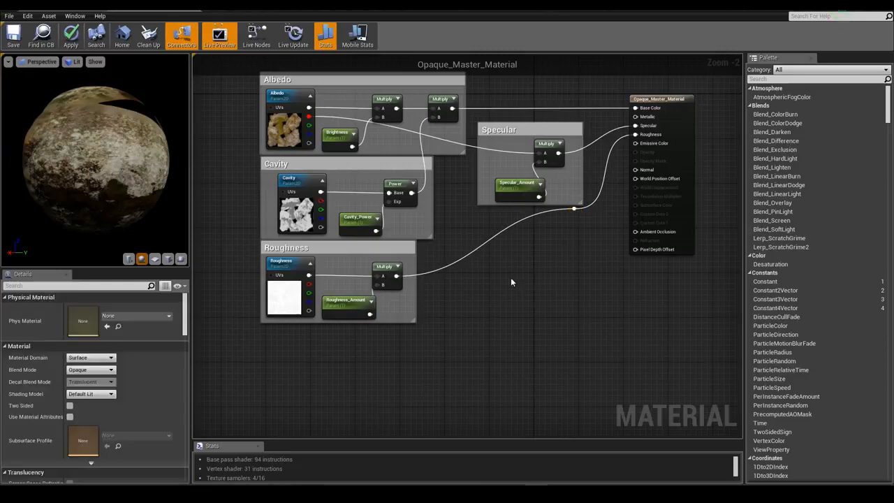
# Trim the left side of the Specular comment box closer to its nodes.
pyautogui.moveTo(511, 281); pyautogui.dragTo(558, 313, button='right')
pyautogui.moveTo(533, 166); pyautogui.dragTo(544, 167)
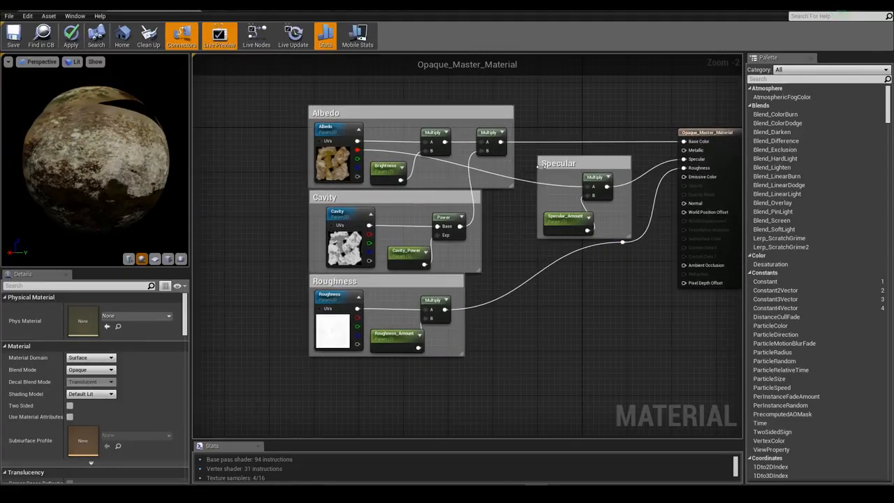
pyautogui.scroll(-2, 626, 224)
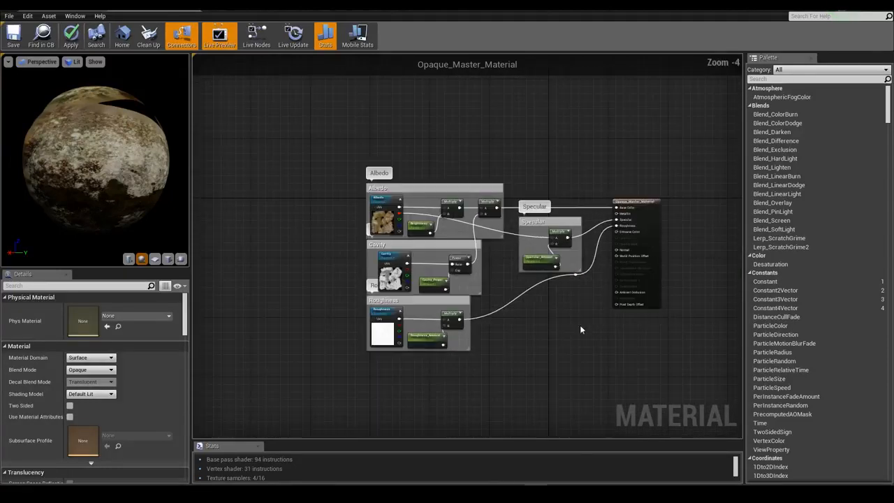
# Duplicate the Roughness texture parameter and place the copy directly below the Roughness comment.
pyautogui.scroll(1, 580, 325)
pyautogui.moveTo(382, 336); pyautogui.dragTo(471, 272, button='right')
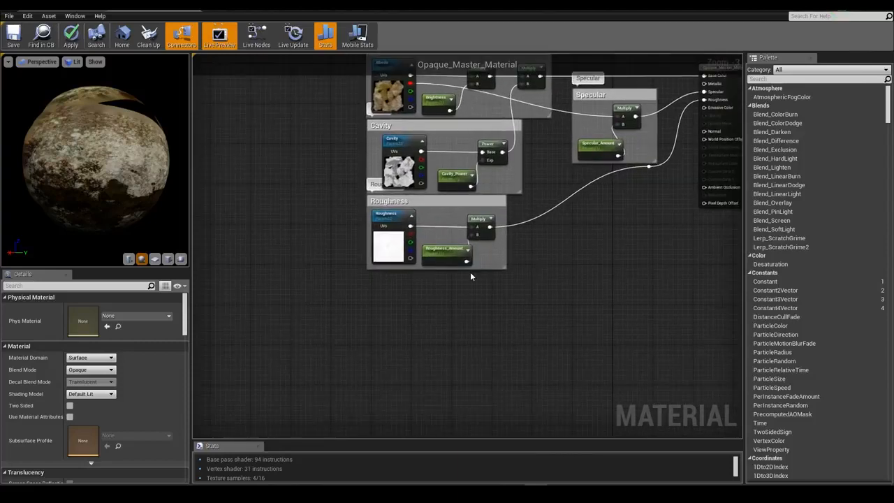
pyautogui.click(402, 216)
pyautogui.hotkey('ctrl', 'c')
pyautogui.hotkey('ctrl', 'v')
pyautogui.moveTo(391, 323); pyautogui.dragTo(393, 283)
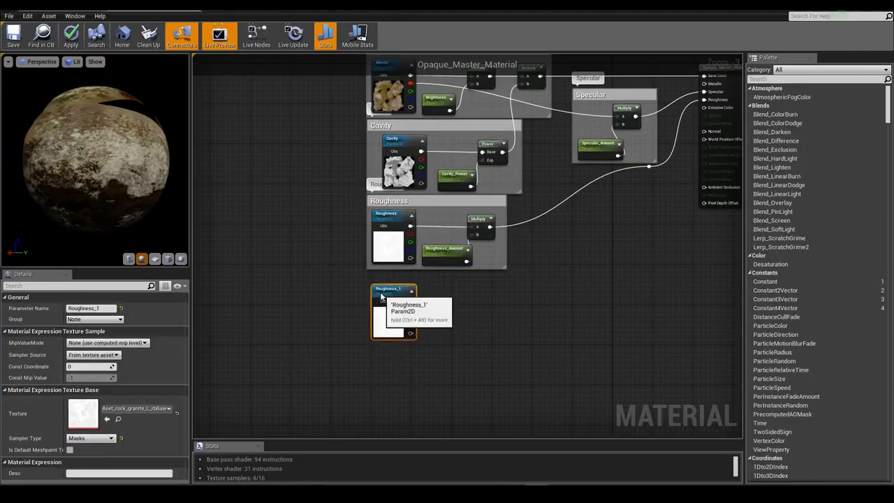
# Name the copied texture parameter Normal and assign it the granite rock's normal map.
pyautogui.click(90, 309)
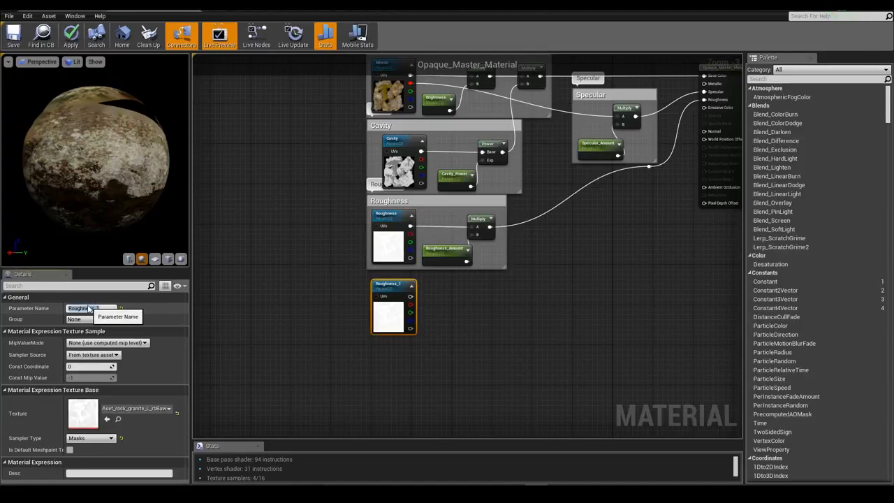
pyautogui.write('Normal')
pyautogui.press('Return')
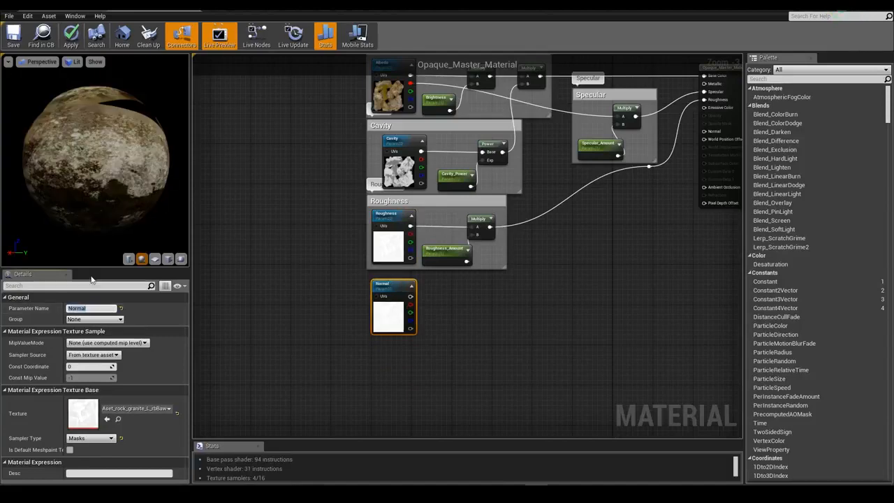
pyautogui.click(153, 411)
pyautogui.click(174, 289)
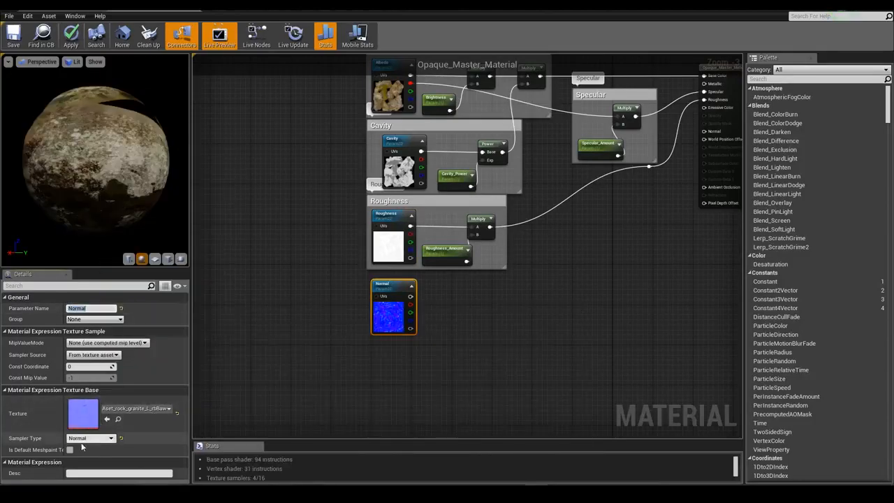
pyautogui.click(463, 302)
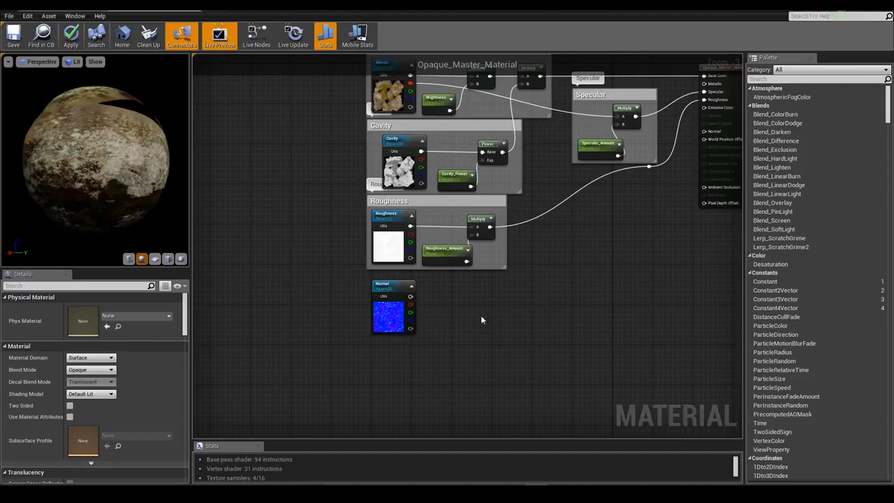
pyautogui.moveTo(518, 314); pyautogui.dragTo(475, 310, button='right')
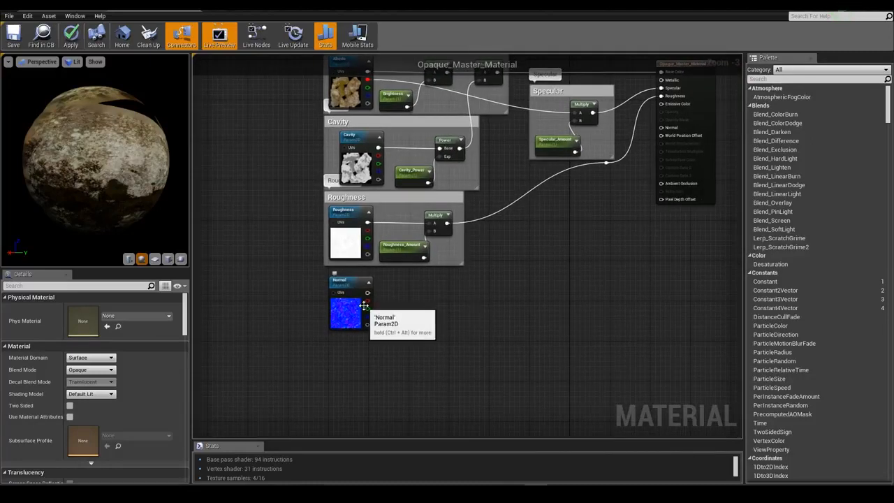
pyautogui.moveTo(416, 283); pyautogui.dragTo(608, 360)
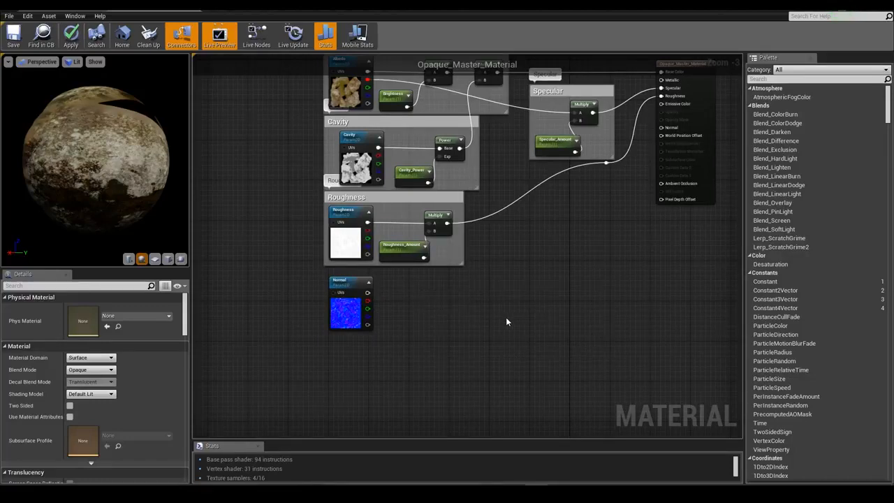
pyautogui.moveTo(557, 242); pyautogui.dragTo(549, 288, button='right')
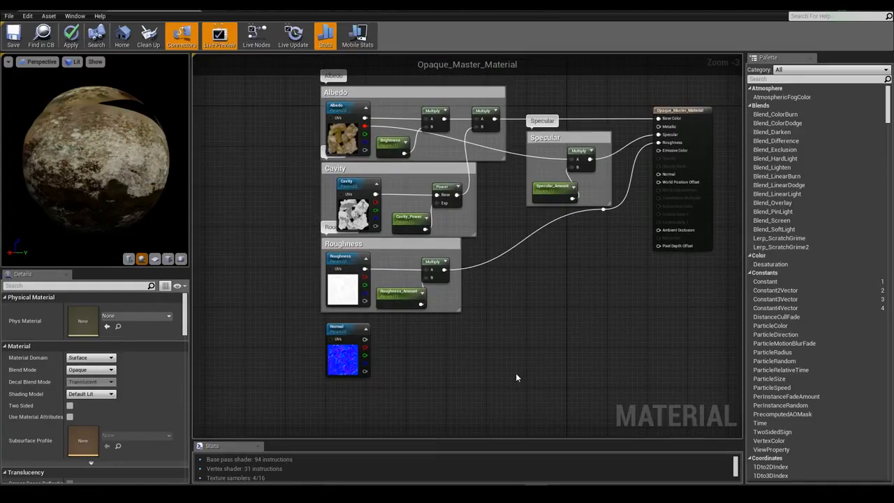
pyautogui.scroll(2, 433, 342)
pyautogui.moveTo(562, 337); pyautogui.dragTo(466, 362, button='right')
pyautogui.scroll(-1, 443, 357)
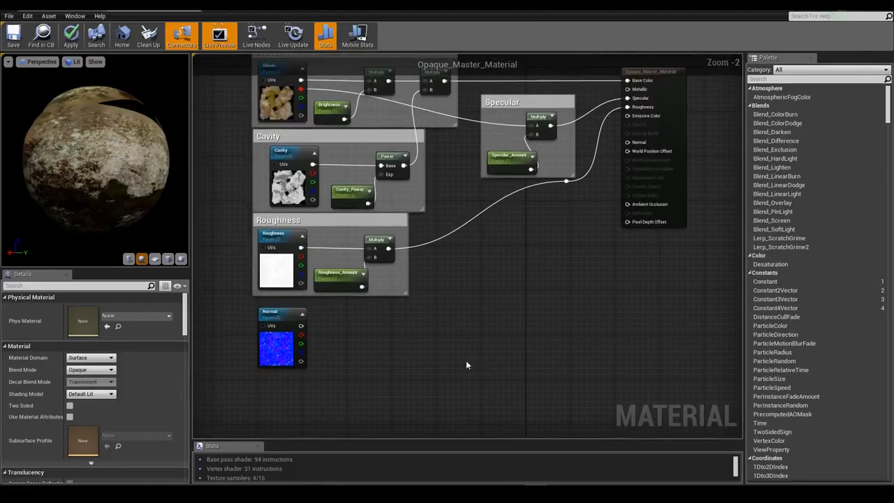
pyautogui.moveTo(315, 339); pyautogui.dragTo(316, 336, button='right')
pyautogui.scroll(1, 317, 335)
pyautogui.moveTo(304, 326); pyautogui.dragTo(347, 349)
pyautogui.click(322, 257)
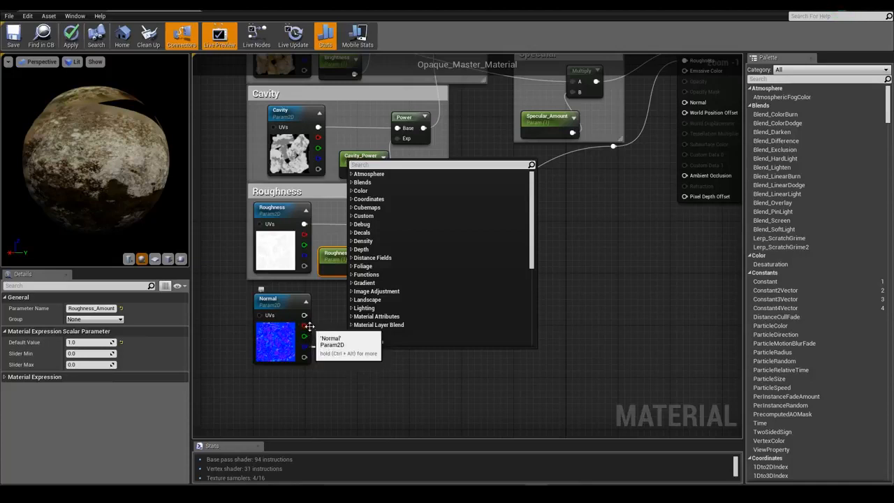
pyautogui.click(335, 328)
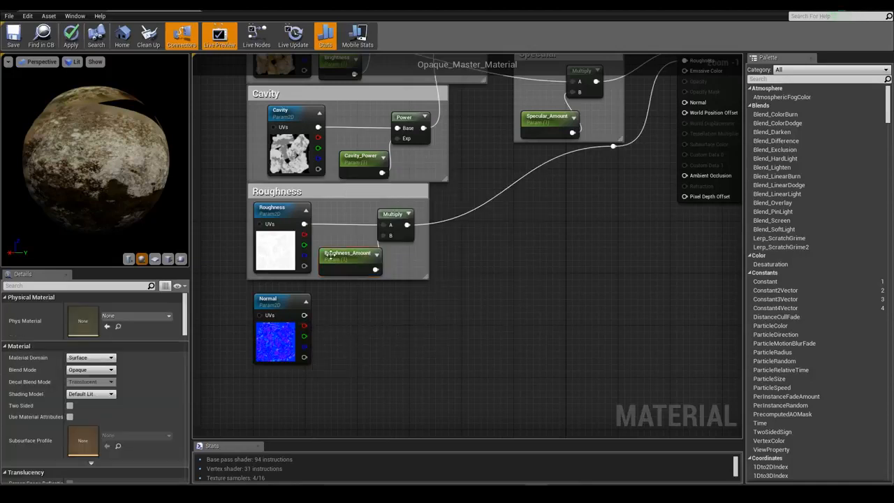
# Copy the Roughness Multiply node beside the Normal texture and connect the texture's red channel to its A input.
pyautogui.click(395, 217)
pyautogui.hotkey('ctrl', 'c')
pyautogui.hotkey('ctrl', 'v')
pyautogui.moveTo(370, 339); pyautogui.dragTo(370, 313)
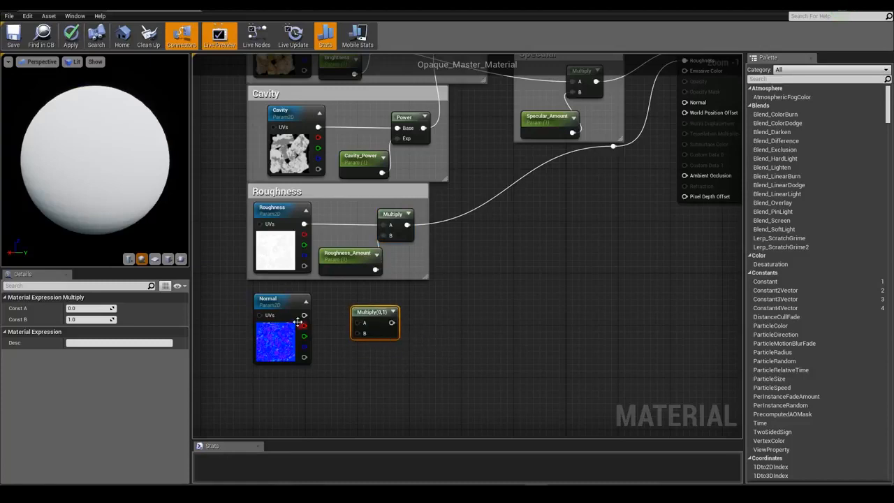
pyautogui.moveTo(303, 327); pyautogui.dragTo(380, 310)
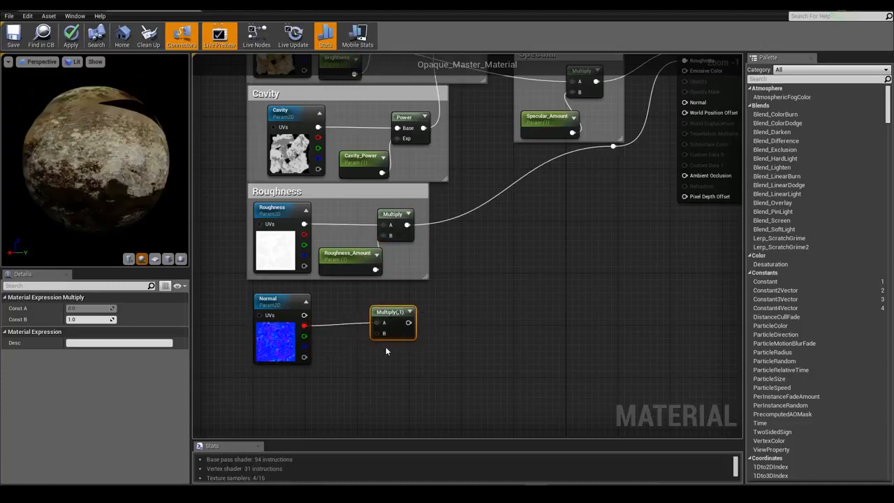
# Paste a second Multiply below the first, feed its A input from the Normal texture's green channel, and lower the Normal node slightly.
pyautogui.moveTo(436, 359); pyautogui.dragTo(423, 322, button='right')
pyautogui.hotkey('ctrl', 'v')
pyautogui.moveTo(450, 323); pyautogui.dragTo(381, 318)
pyautogui.moveTo(287, 293); pyautogui.dragTo(386, 309)
pyautogui.click(252, 320)
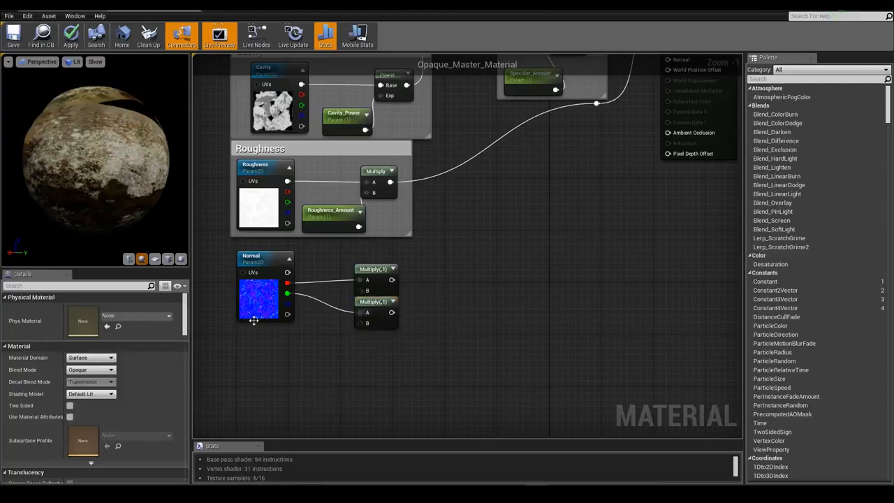
pyautogui.moveTo(252, 320); pyautogui.dragTo(250, 334)
# Duplicate the Roughness_Amount parameter, place the copy below the Normal texture node and name it Normal_Strength.
pyautogui.scroll(-1, 405, 216)
pyautogui.click(355, 201)
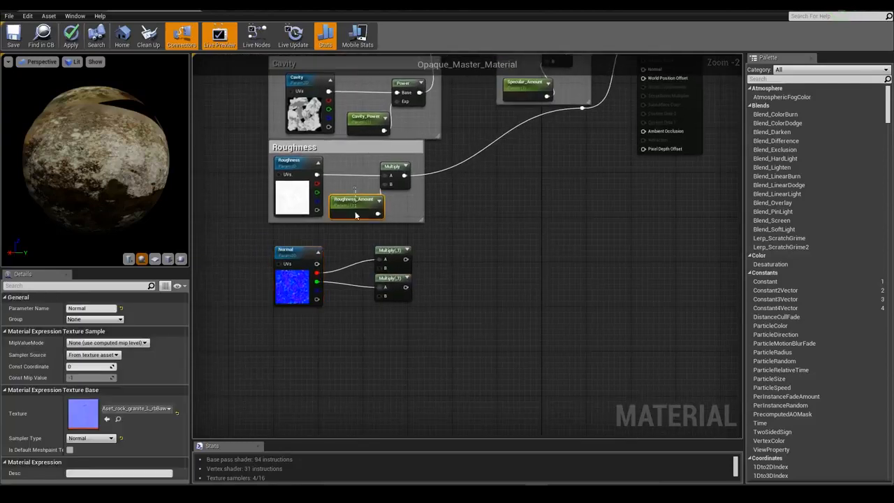
pyautogui.hotkey('ctrl', 'w')
pyautogui.moveTo(321, 353); pyautogui.dragTo(300, 317)
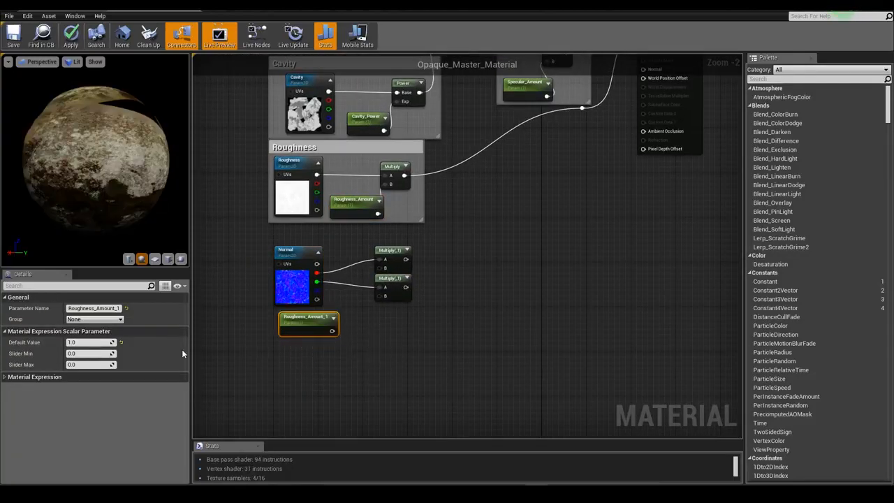
pyautogui.click(94, 308)
pyautogui.write('Nopr')
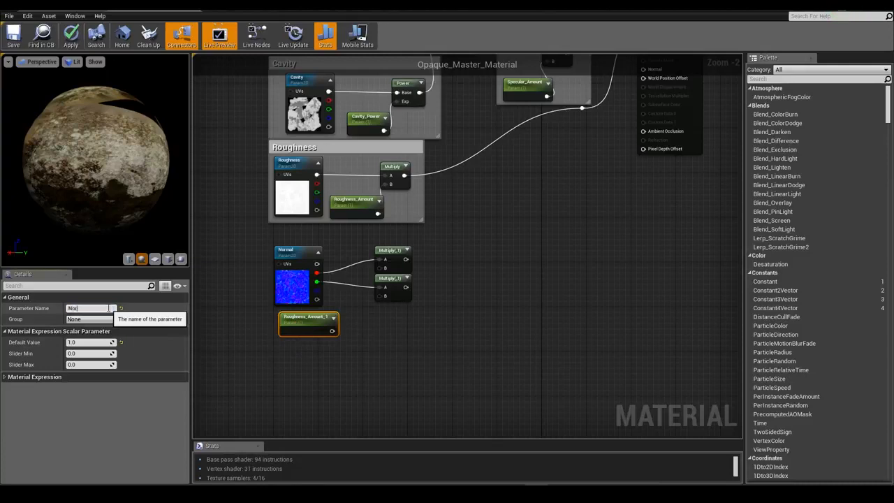
pyautogui.write('al_Strength')
pyautogui.press('Return')
pyautogui.click(103, 342)
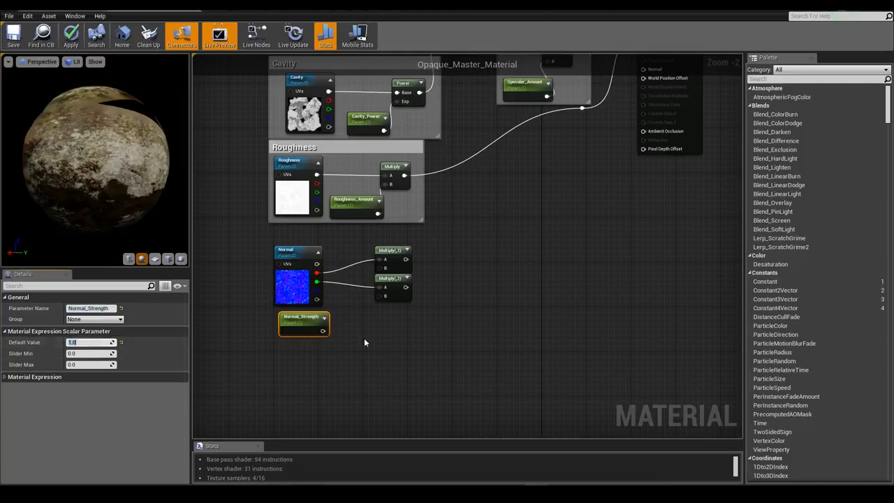
# Connect Normal_Strength to the B inputs of both new Multiply nodes and select the upper Multiply.
pyautogui.moveTo(322, 331); pyautogui.dragTo(383, 296)
pyautogui.click(438, 266)
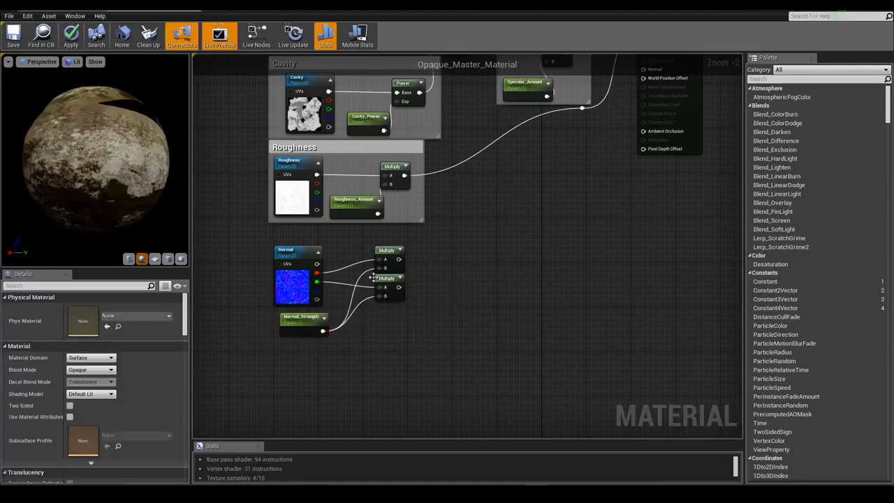
pyautogui.click(390, 251)
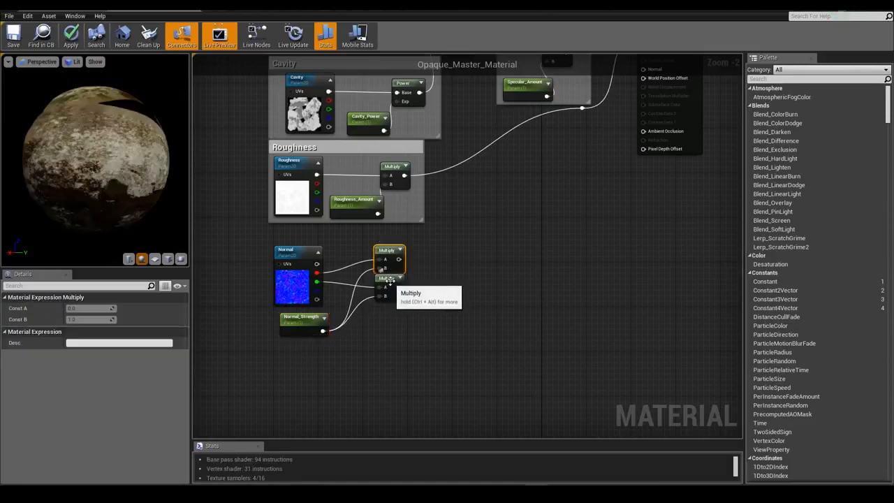
# Add an Append node to the graph and place it to the right of the two Normal Multiply nodes.
pyautogui.click(388, 281)
pyautogui.click(432, 290)
pyautogui.moveTo(320, 292); pyautogui.dragTo(383, 326)
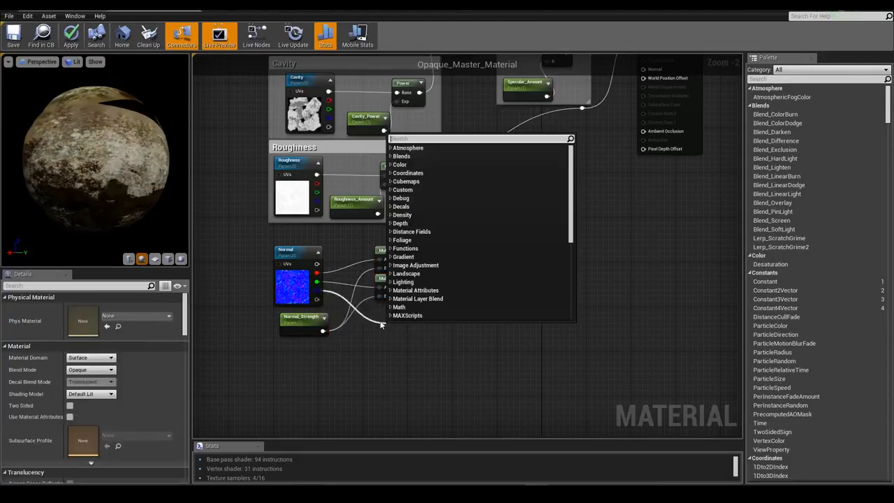
pyautogui.write('append')
pyautogui.press('Return')
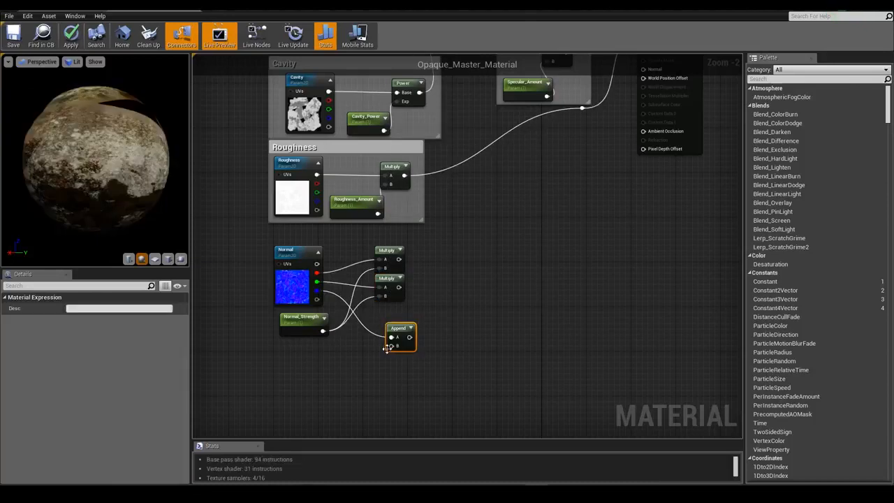
pyautogui.moveTo(404, 328); pyautogui.dragTo(470, 311)
# Duplicate the Append node, join both Multiply outputs in the first, and combine that result with the Normal texture's blue channel in the second.
pyautogui.hotkey('ctrl', 'c')
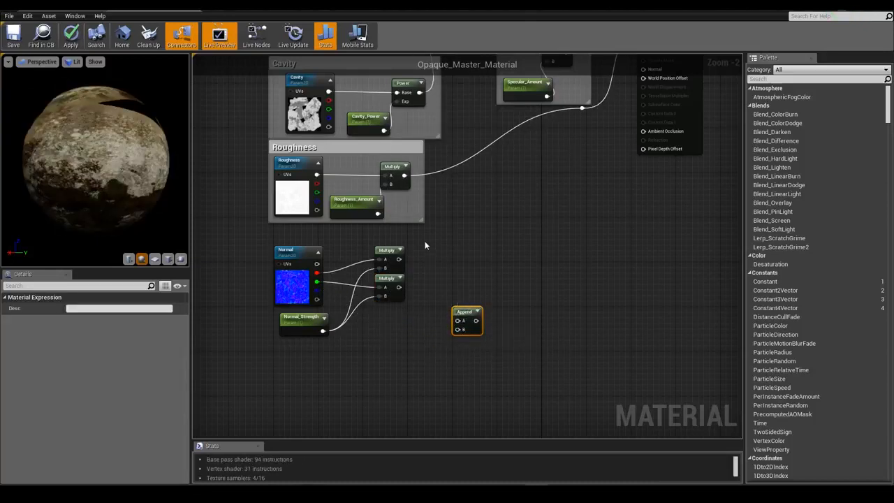
pyautogui.hotkey('ctrl', 'v')
pyautogui.moveTo(399, 259); pyautogui.dragTo(424, 260)
pyautogui.moveTo(424, 268); pyautogui.dragTo(499, 260)
pyautogui.click(430, 256)
pyautogui.click(434, 271)
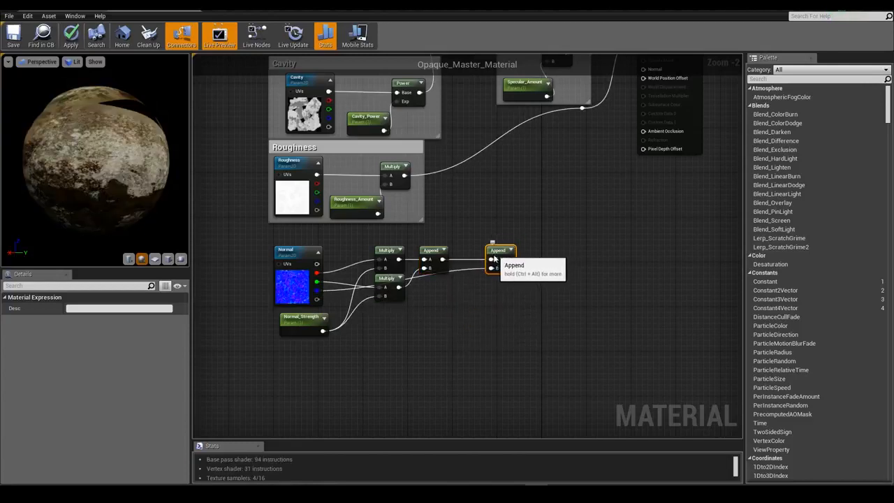
pyautogui.click(472, 295)
# Move Normal_Strength beneath the Multiply nodes, then group the normal nodes in a comment titled Normal, aligned directly under the Roughness comment.
pyautogui.moveTo(473, 295); pyautogui.dragTo(498, 304, button='right')
pyautogui.moveTo(315, 339); pyautogui.dragTo(406, 339)
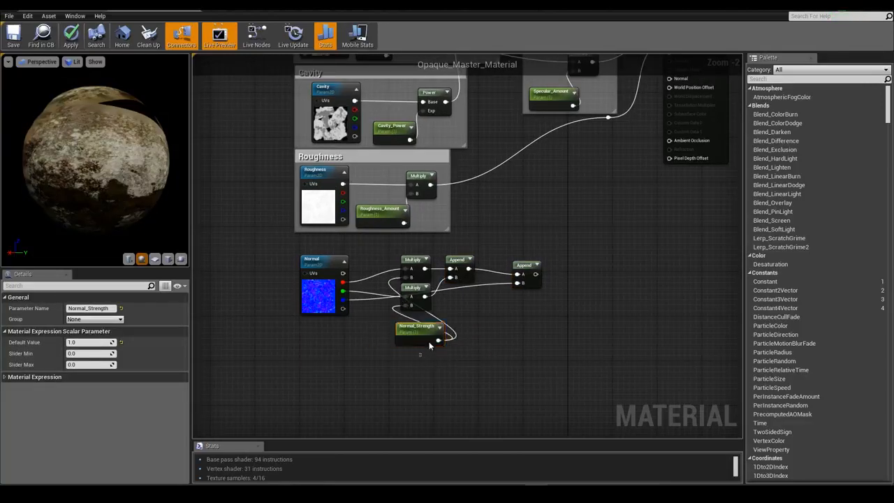
pyautogui.moveTo(552, 250); pyautogui.dragTo(299, 349)
pyautogui.write('cNormal')
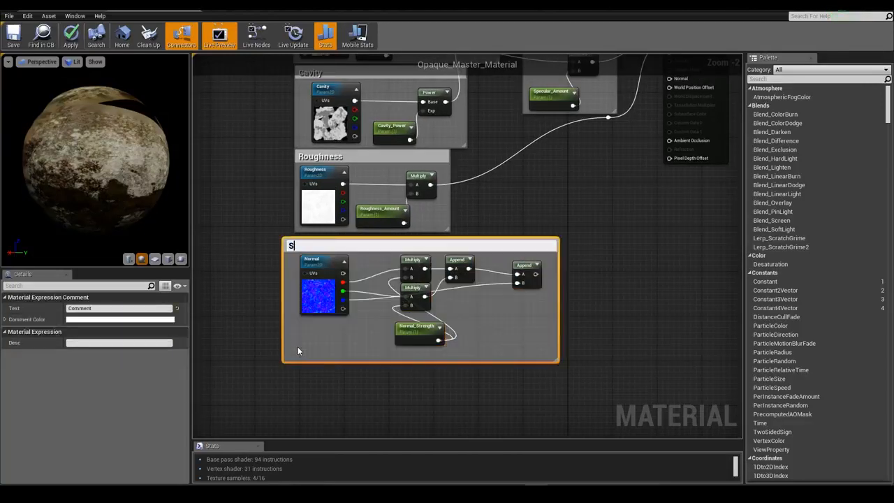
pyautogui.press('Return')
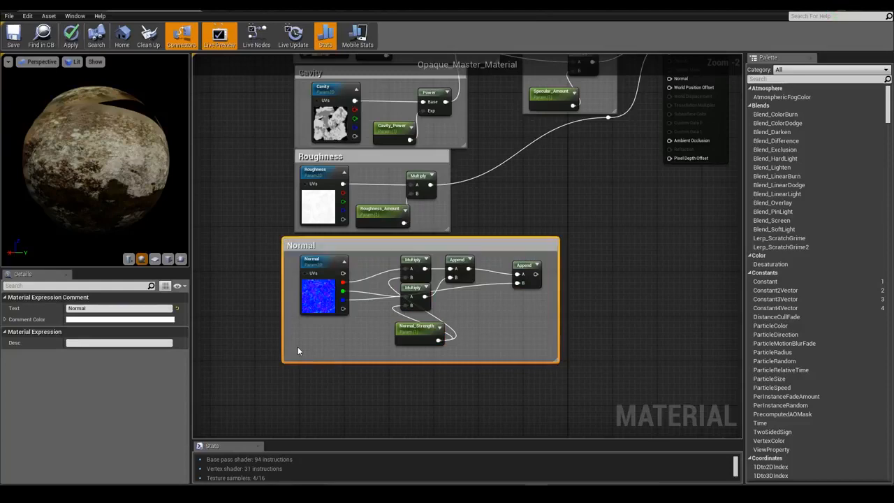
pyautogui.moveTo(306, 241); pyautogui.dragTo(319, 239)
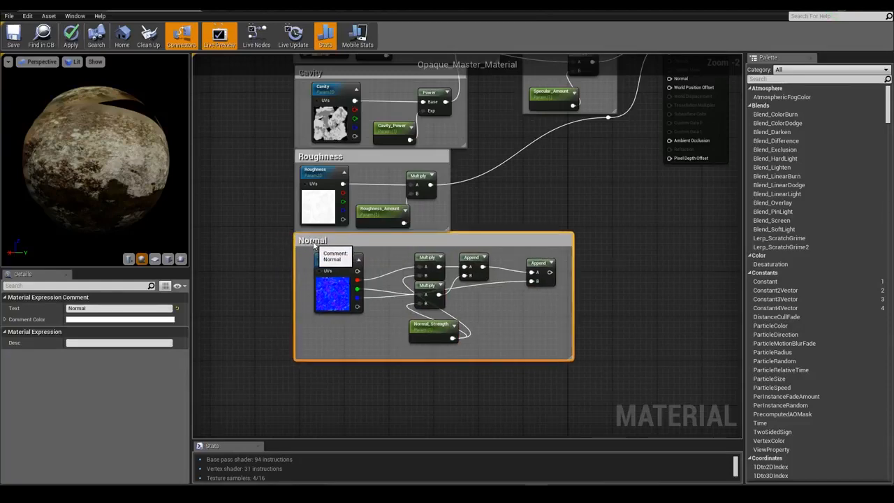
# Connect the final Append node's output to the material's Normal input.
pyautogui.click(671, 251)
pyautogui.moveTo(672, 252); pyautogui.dragTo(653, 332, button='right')
pyautogui.moveTo(532, 353); pyautogui.dragTo(652, 159)
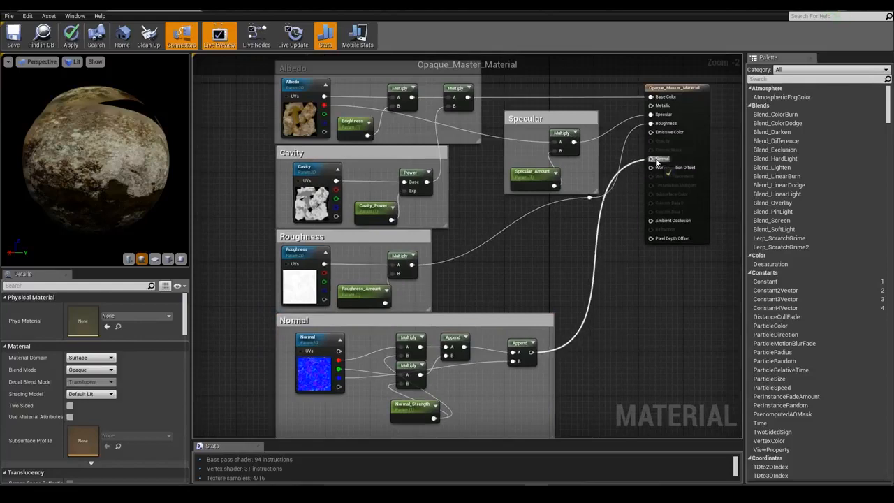
# Reposition the Normal_Strength node beneath the Normal texture inside its comment and save Opaque_Master_Material.
pyautogui.moveTo(548, 366); pyautogui.dragTo(625, 303, button='right')
pyautogui.click(437, 357)
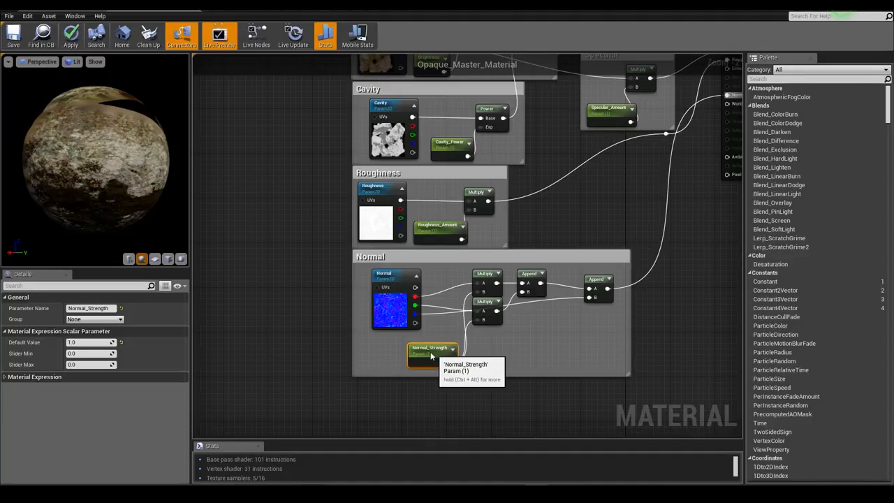
pyautogui.moveTo(430, 355); pyautogui.dragTo(428, 355)
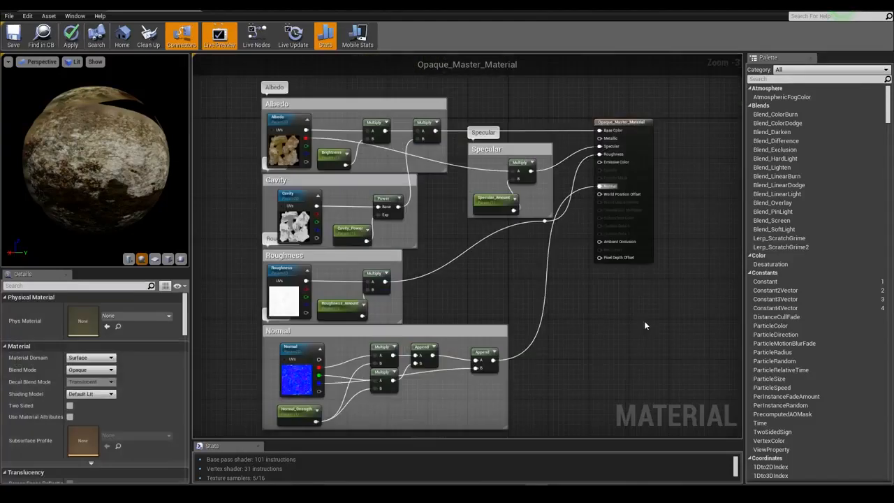
pyautogui.click(12, 35)
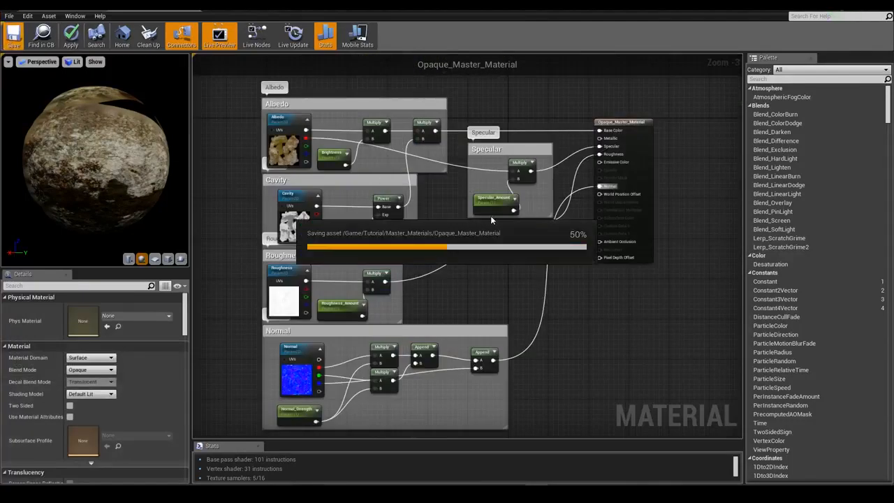
# Create a material instance of Opaque_Master_Material from the Master_Materials folder and name it Rock_01_Mat.
pyautogui.click(32, 12)
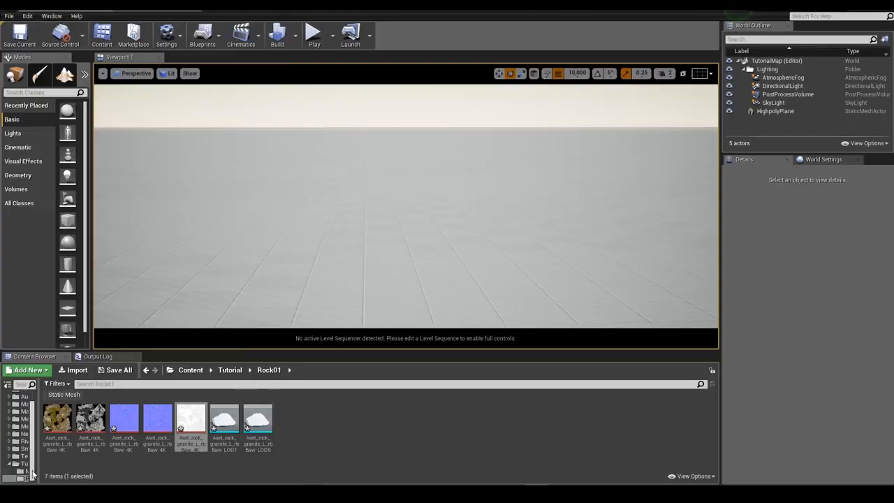
pyautogui.click(28, 472)
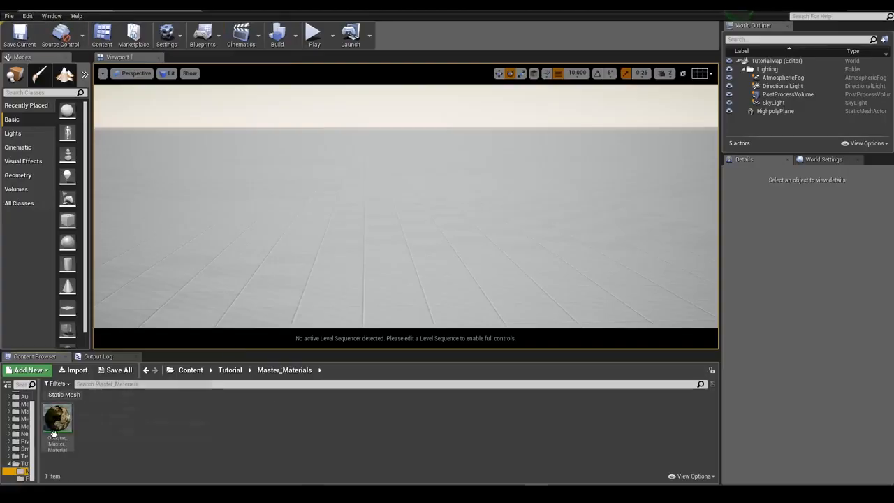
pyautogui.click(56, 420)
pyautogui.rightClick(54, 418)
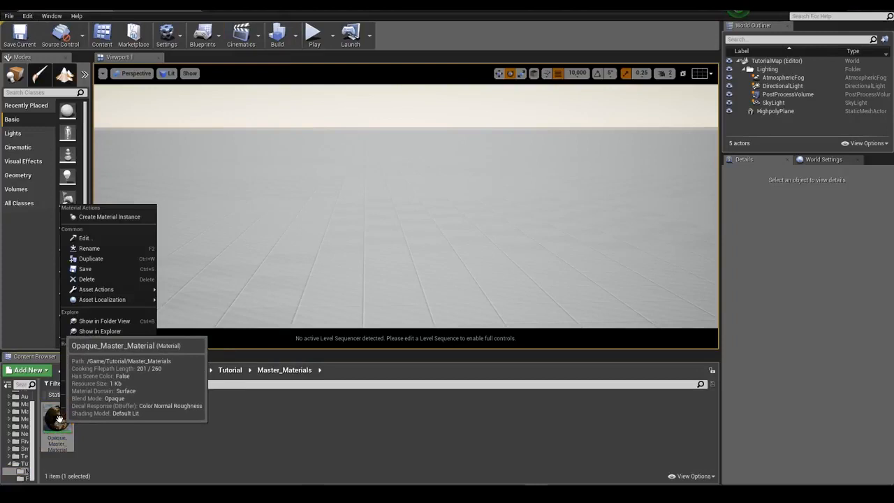
pyautogui.click(105, 217)
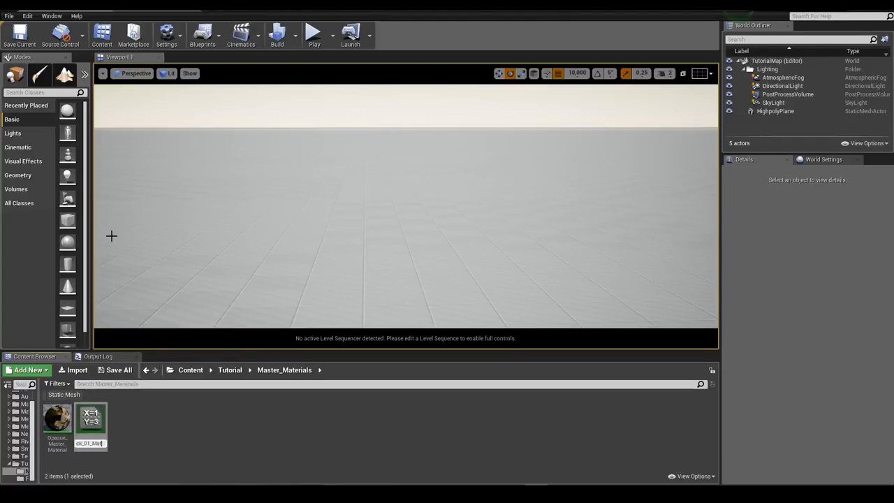
pyautogui.press('Return')
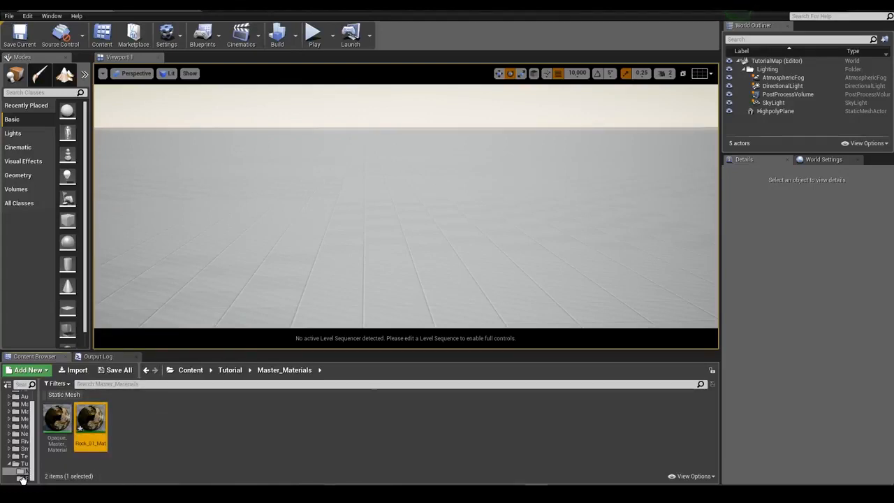
# Move Rock_01_Mat into the Rock01 folder, open it for editing, and shift its window so the level stays visible.
pyautogui.moveTo(21, 477); pyautogui.dragTo(21, 477)
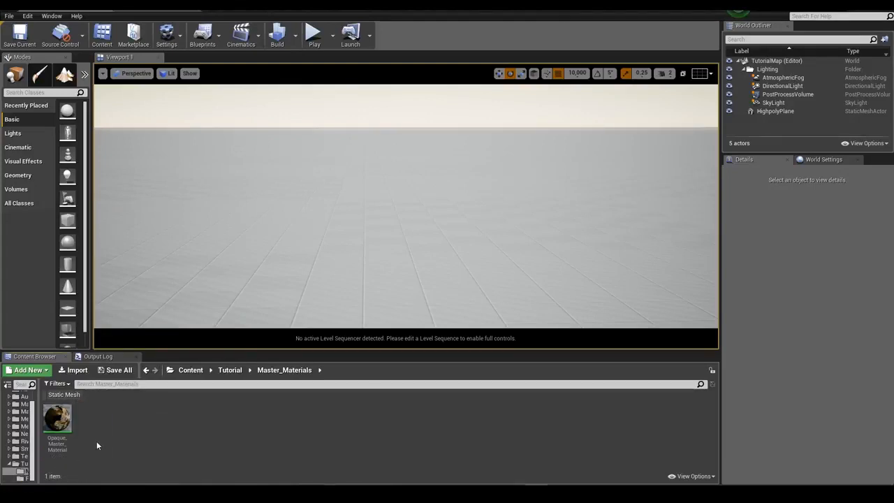
pyautogui.click(23, 476)
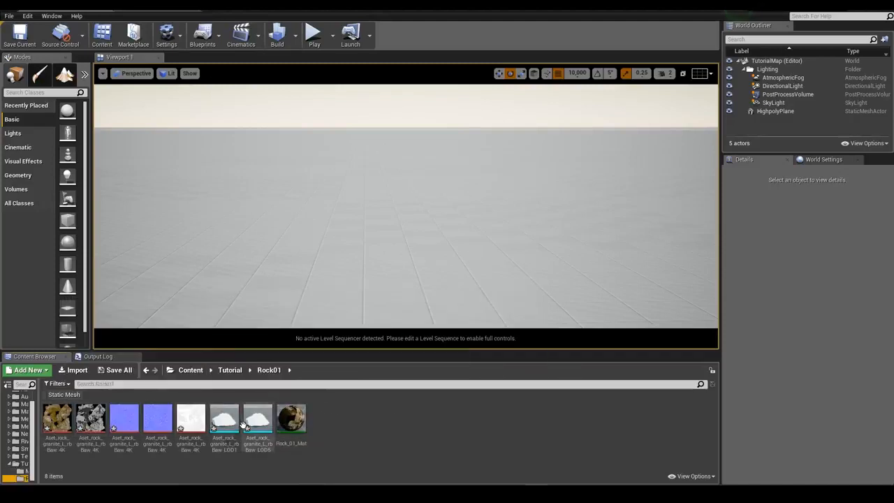
pyautogui.moveTo(303, 418)
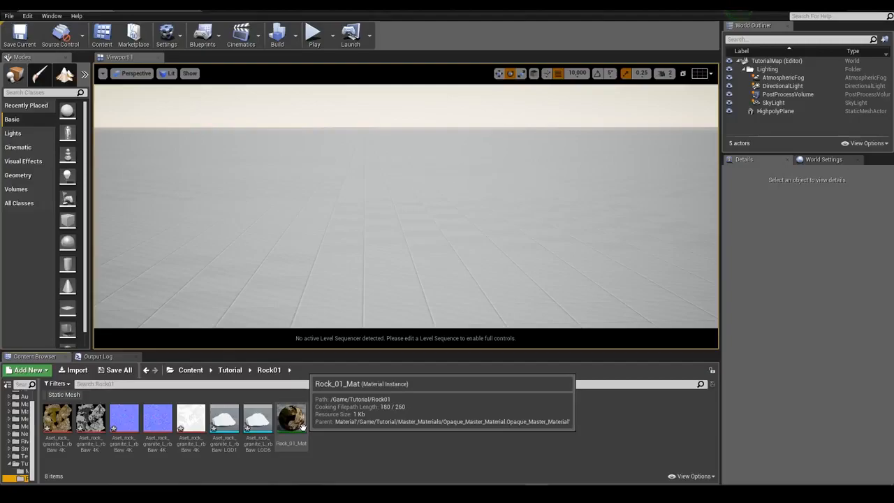
pyautogui.doubleClick(301, 424)
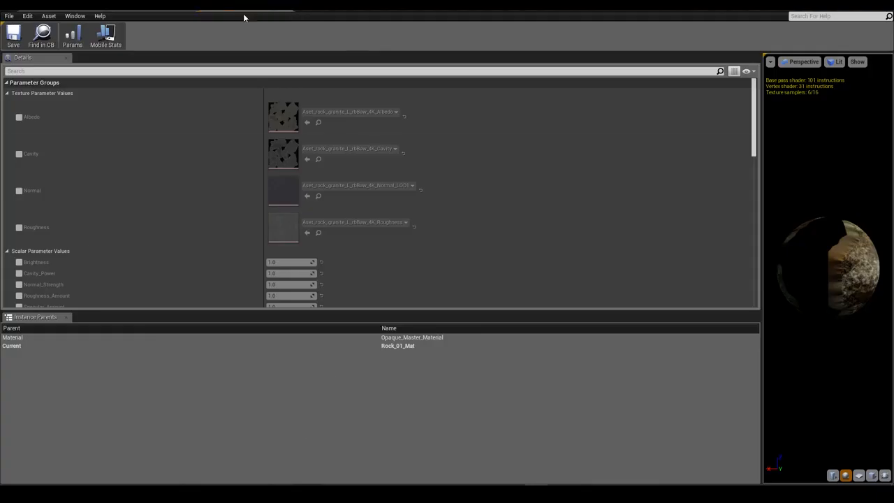
pyautogui.moveTo(243, 17); pyautogui.dragTo(619, 131)
# Enable the Brightness, Cavity_Power and Roughness_Amount scalar parameter overrides in Rock_01_Mat.
pyautogui.scroll(-2, 620, 279)
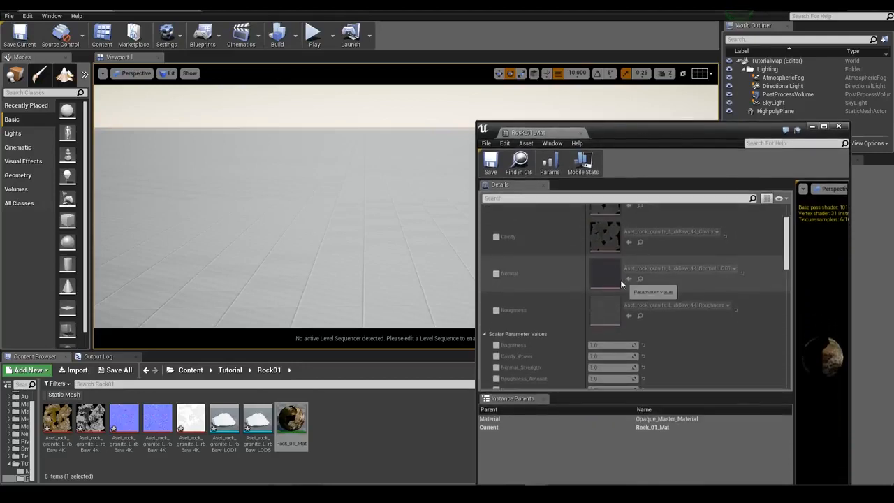
pyautogui.scroll(-2, 618, 307)
pyautogui.scroll(2, 617, 280)
pyautogui.scroll(-2, 616, 323)
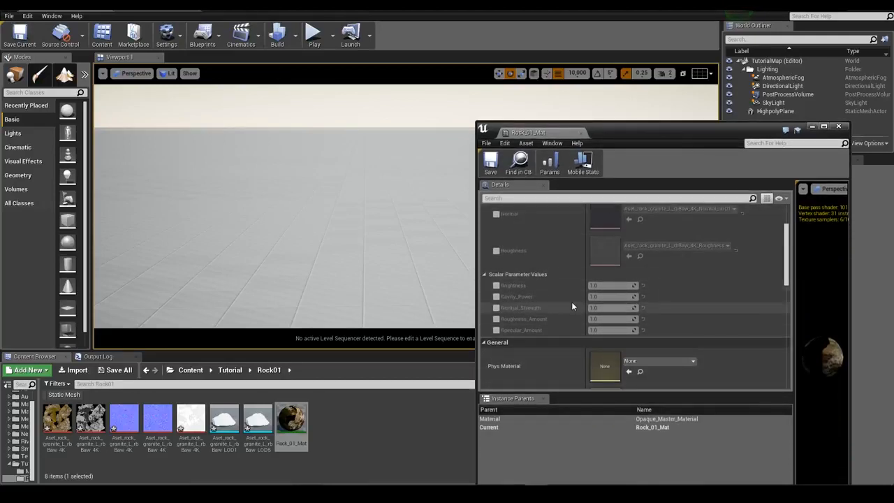
pyautogui.scroll(3, 573, 305)
pyautogui.scroll(-1, 564, 307)
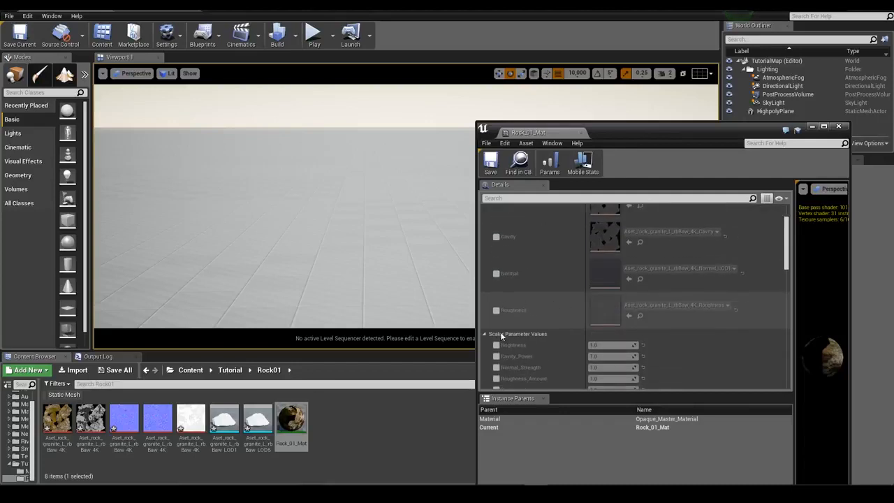
pyautogui.click(496, 345)
pyautogui.click(496, 356)
pyautogui.click(497, 378)
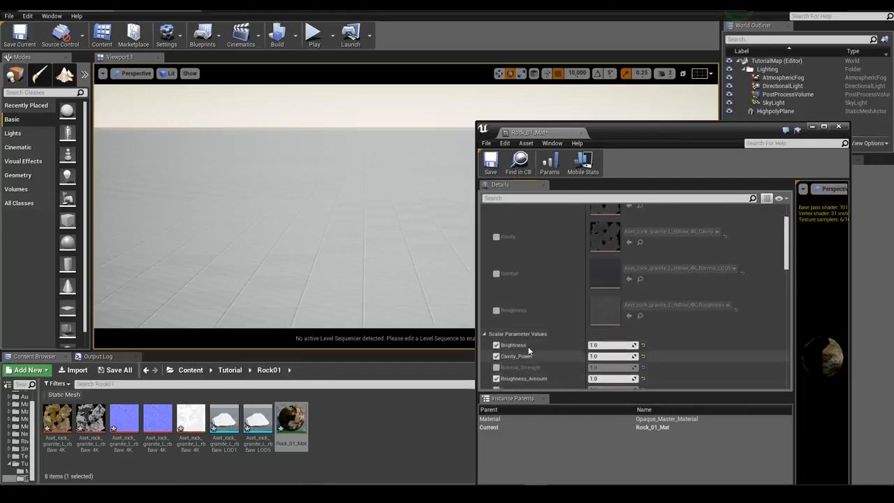
# Enable the Albedo, Cavity, Normal and Roughness texture parameter overrides in Rock_01_Mat.
pyautogui.scroll(1, 528, 308)
pyautogui.click(497, 245)
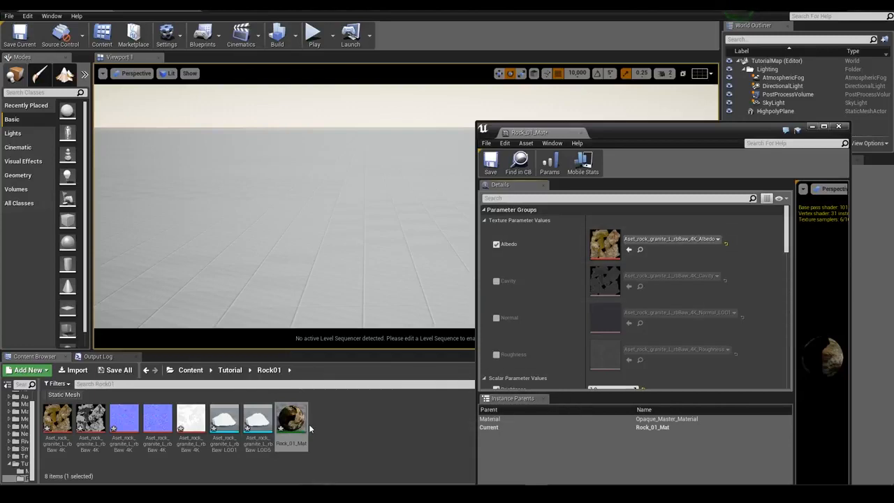
pyautogui.scroll(-1, 515, 248)
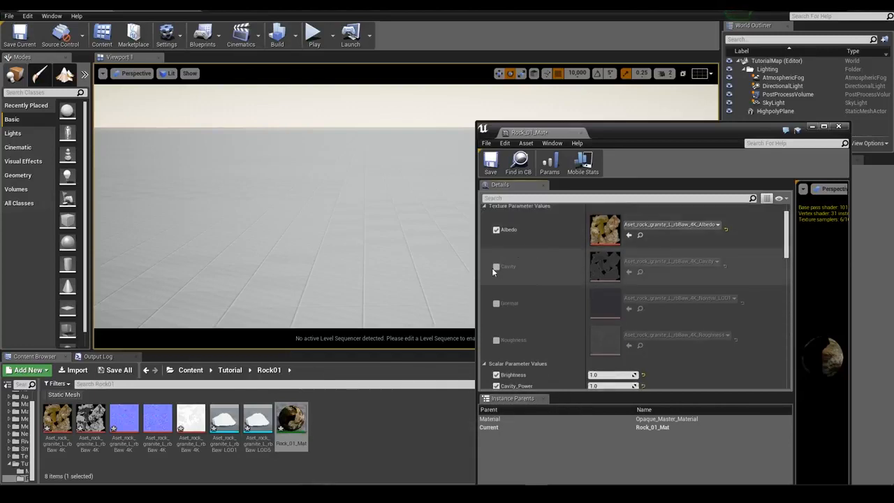
pyautogui.click(496, 266)
pyautogui.click(496, 303)
pyautogui.click(496, 339)
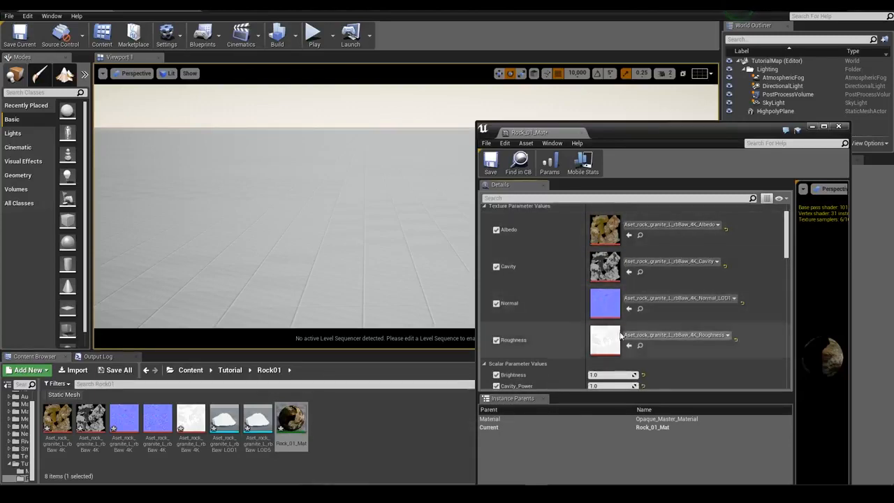
# Set the instance's Brightness to 0.91266 and look at the matching Brightness parameter node in Opaque_Master_Material.
pyautogui.scroll(-3, 652, 353)
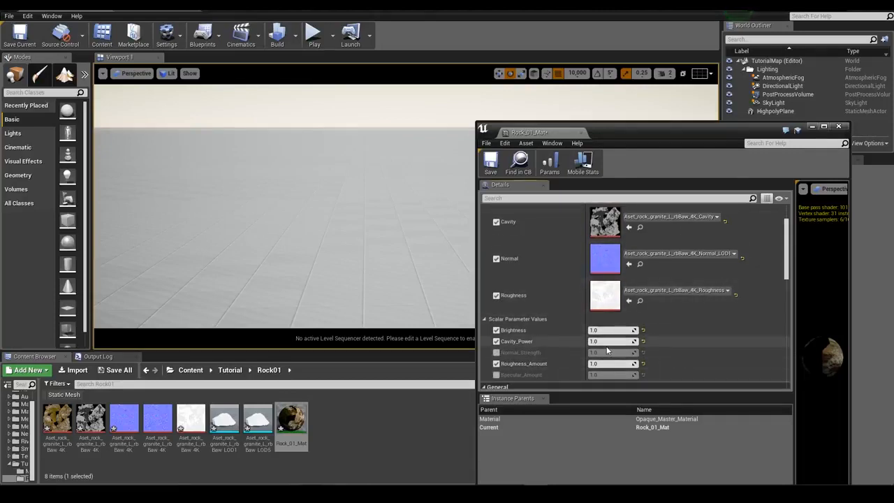
pyautogui.moveTo(606, 331)
pyautogui.mouseDown()
pyautogui.moveTo(590, 331)
pyautogui.moveTo(612, 331)
pyautogui.mouseUp()
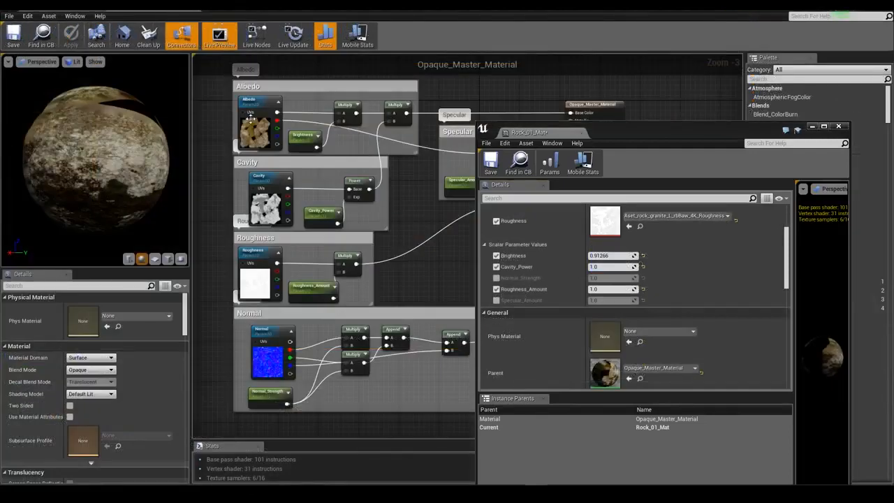
pyautogui.click(316, 147)
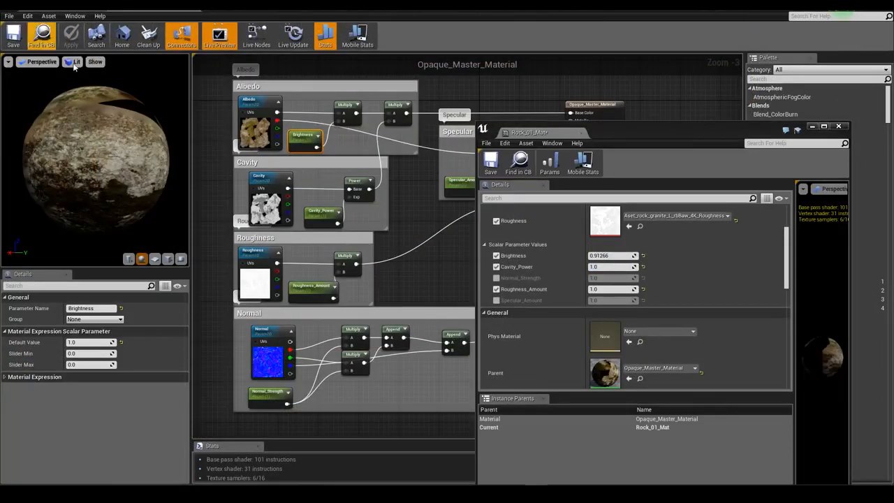
pyautogui.click(57, 9)
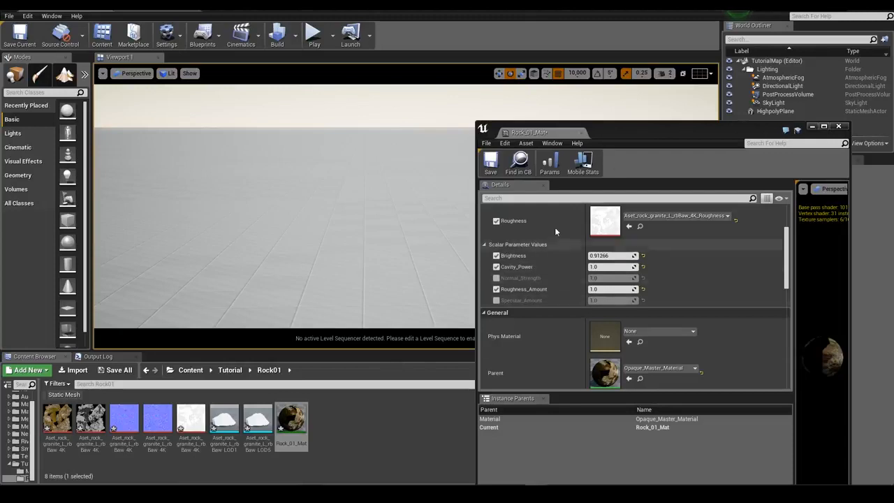
# Place the LOD1 granite rock mesh in the level and apply Rock_01_Mat to it, with the instance window moved clear of the rock.
pyautogui.moveTo(606, 130); pyautogui.dragTo(737, 154)
pyautogui.moveTo(230, 443); pyautogui.dragTo(350, 269)
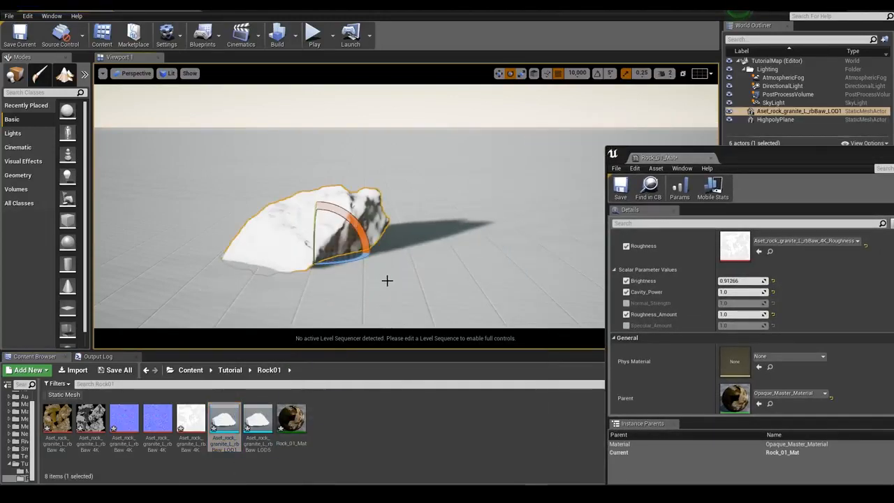
pyautogui.moveTo(291, 420); pyautogui.dragTo(352, 221)
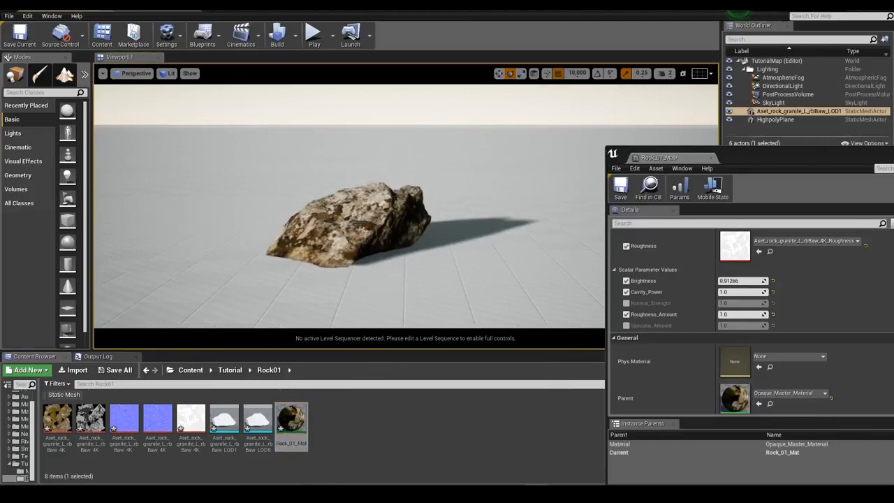
pyautogui.moveTo(353, 220); pyautogui.dragTo(362, 238, button='right')
pyautogui.press('w')
pyautogui.press('s')
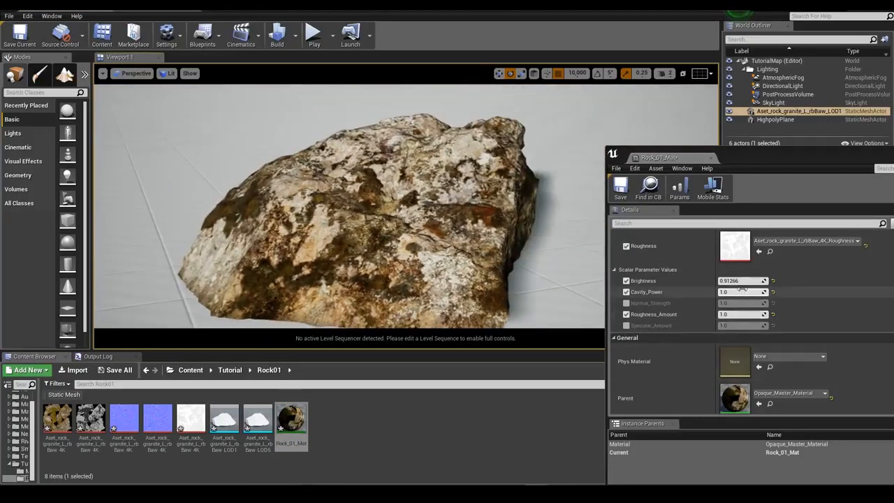
# Reset the instance's Brightness to 1.0 and try adjusting Cavity_Power, leaving it at 1.0.
pyautogui.moveTo(742, 286)
pyautogui.mouseDown()
pyautogui.moveTo(723, 286)
pyautogui.moveTo(751, 287)
pyautogui.moveTo(743, 285)
pyautogui.mouseUp()
pyautogui.click(774, 281)
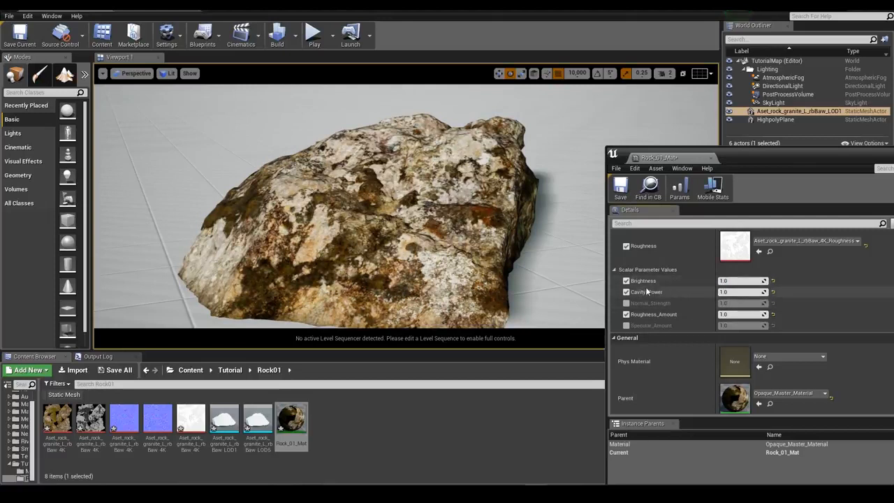
pyautogui.moveTo(724, 293)
pyautogui.mouseDown()
pyautogui.moveTo(758, 292)
pyautogui.moveTo(730, 292)
pyautogui.mouseUp()
# Enable the Normal_Strength parameter override in Rock_01_Mat and keep its value at 1.0 after trying another strength.
pyautogui.click(626, 303)
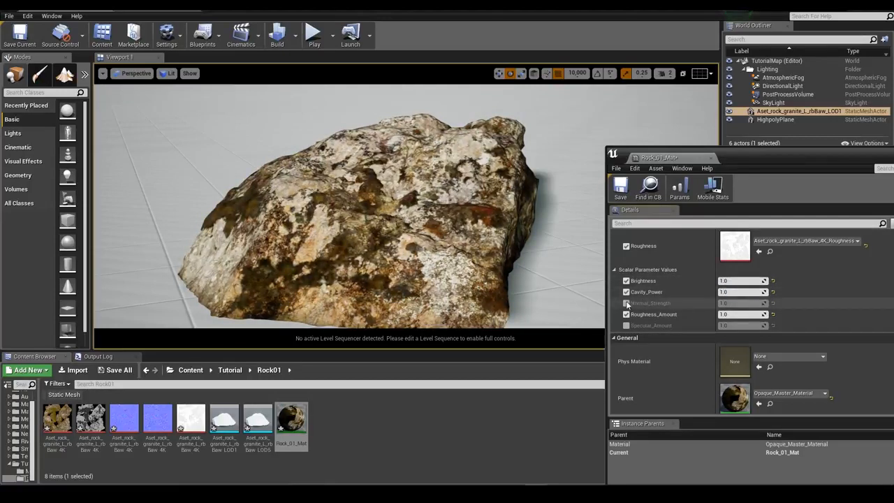
pyautogui.moveTo(741, 304)
pyautogui.mouseDown()
pyautogui.moveTo(758, 303)
pyautogui.moveTo(737, 303)
pyautogui.mouseUp()
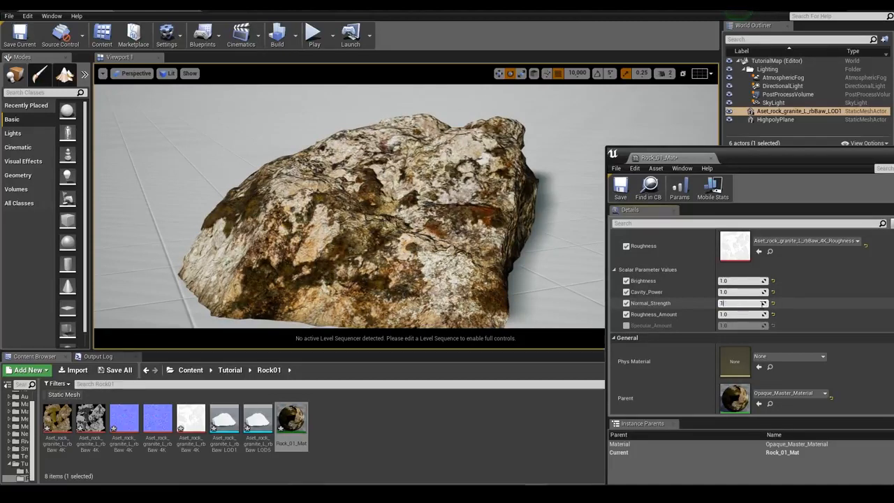
pyautogui.press('Return')
# Test a Roughness_Amount of about 0.27 on the rock and return it to 1.
pyautogui.moveTo(738, 316)
pyautogui.mouseDown()
pyautogui.moveTo(720, 317)
pyautogui.moveTo(730, 316)
pyautogui.mouseUp()
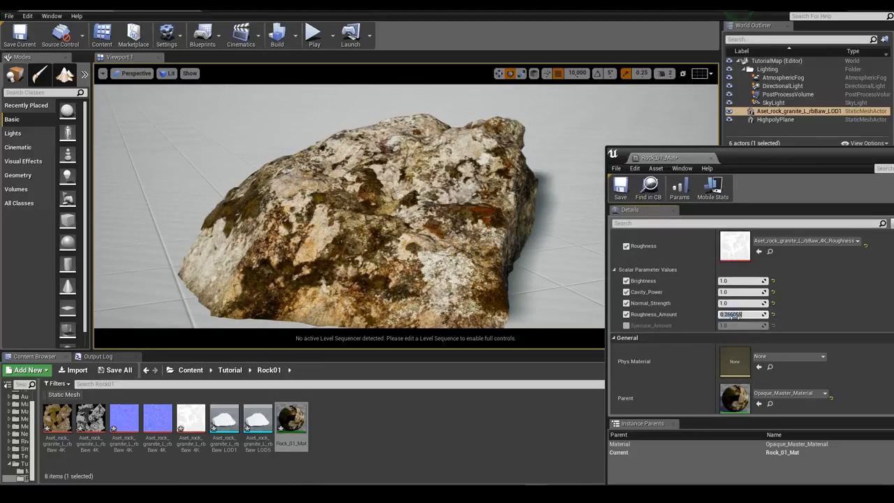
pyautogui.write('1')
pyautogui.press('Return')
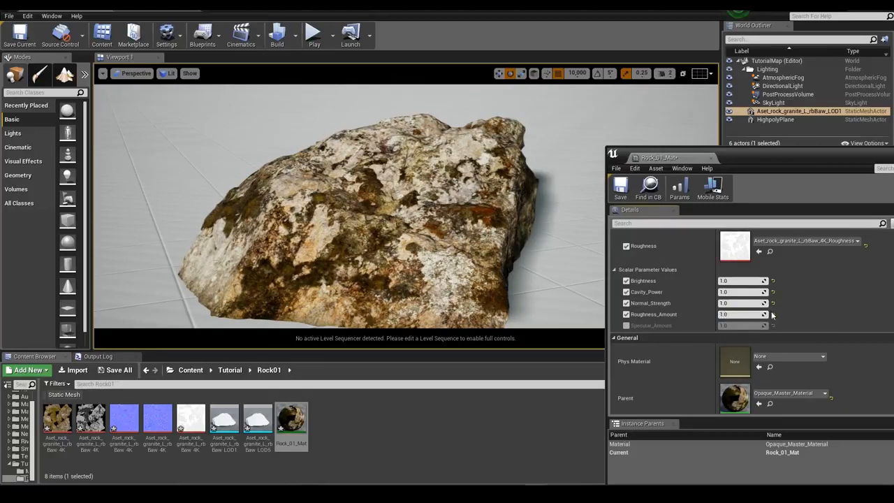
# Enable the Specular_Amount override, test a value of 8.97046 on the rock, and set it back to 1.
pyautogui.click(626, 325)
pyautogui.moveTo(748, 327); pyautogui.dragTo(783, 327)
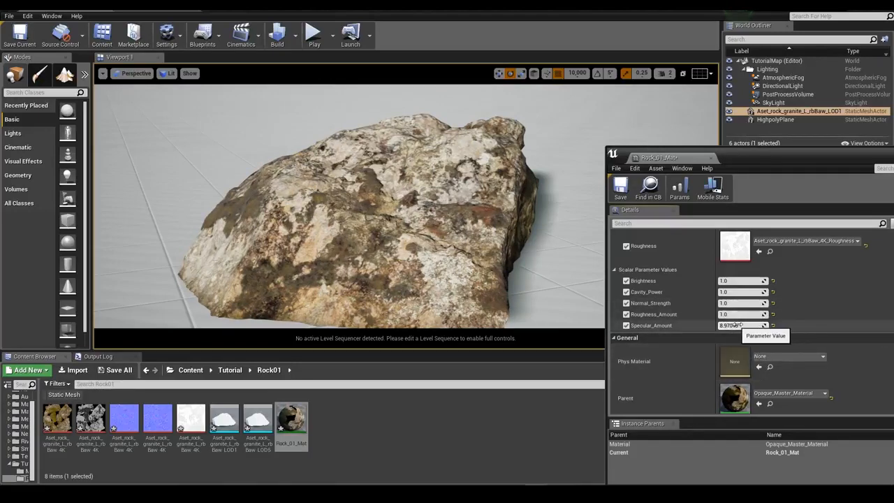
pyautogui.moveTo(298, 167); pyautogui.dragTo(255, 206, button='right')
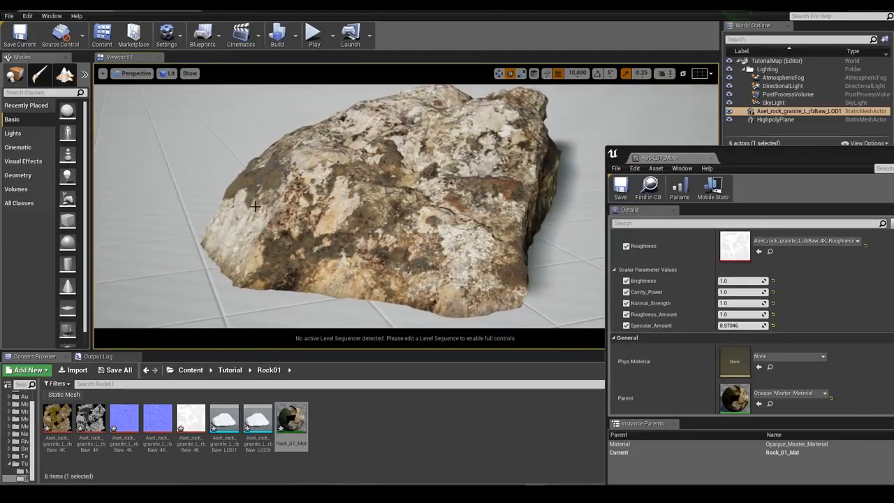
pyautogui.click(742, 327)
pyautogui.write('1')
pyautogui.press('Return')
# Look at how the Specular group feeds the Specular input in Opaque_Master_Material and return to the level.
pyautogui.doubleClick(735, 400)
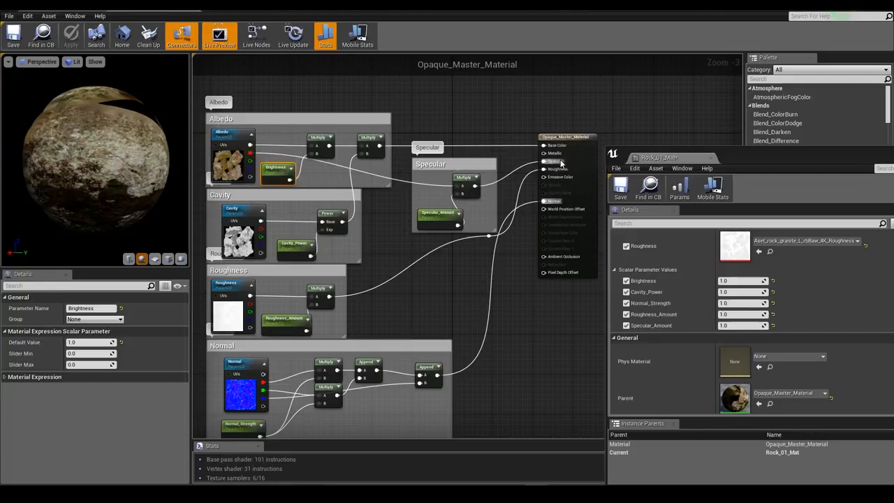
pyautogui.click(885, 6)
pyautogui.scroll(3, 399, 201)
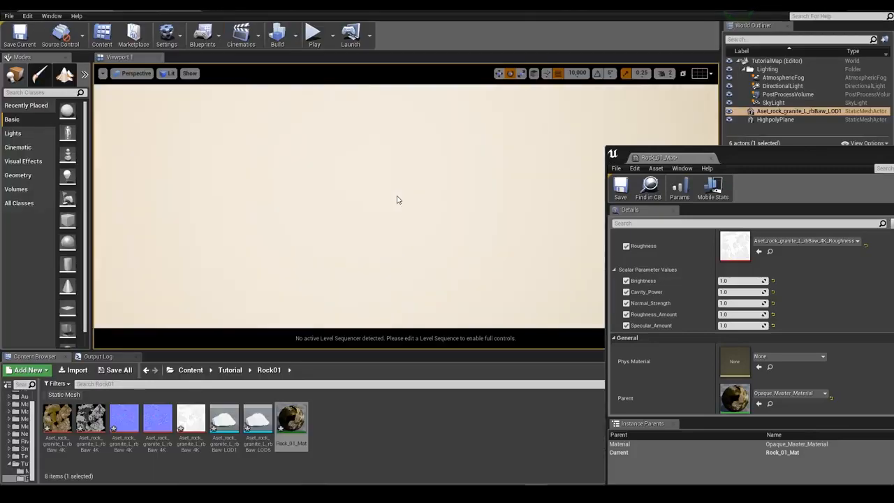
pyautogui.scroll(-3, 397, 202)
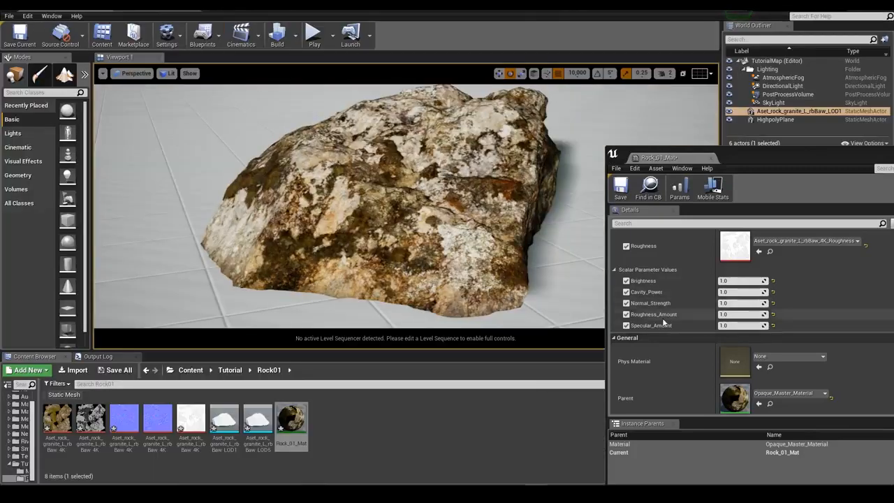
# Try a different scalar parameter value in the rock's material instance and reset it to its default.
pyautogui.scroll(2, 697, 326)
pyautogui.scroll(4, 696, 327)
pyautogui.scroll(-3, 696, 331)
pyautogui.moveTo(751, 340)
pyautogui.mouseDown()
pyautogui.moveTo(727, 341)
pyautogui.moveTo(745, 341)
pyautogui.mouseUp()
pyautogui.click(774, 340)
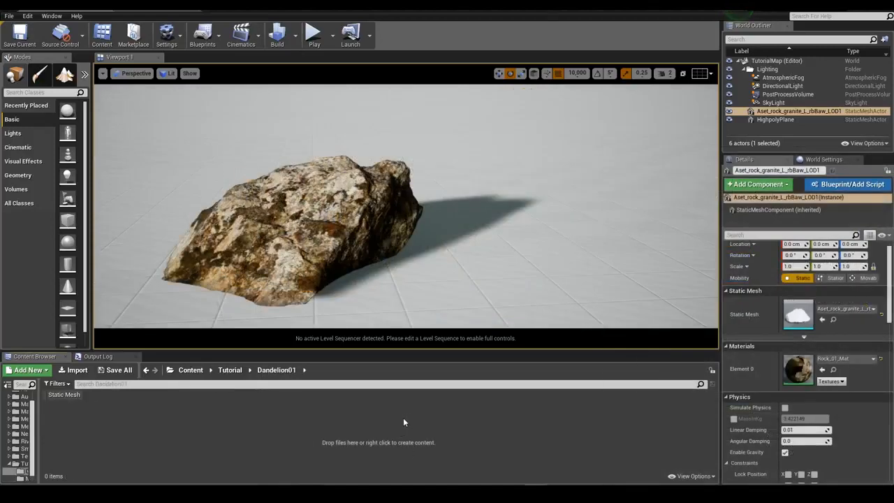
# Start an import into the Dandelion01 folder and open the _qmBrl_4K_3dplant_ms folder in Downloads.
pyautogui.click(76, 369)
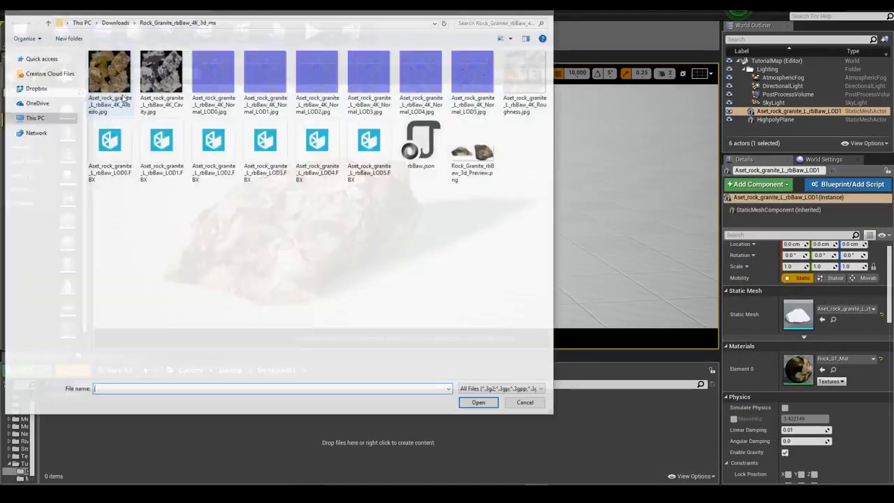
pyautogui.click(114, 22)
pyautogui.doubleClick(110, 71)
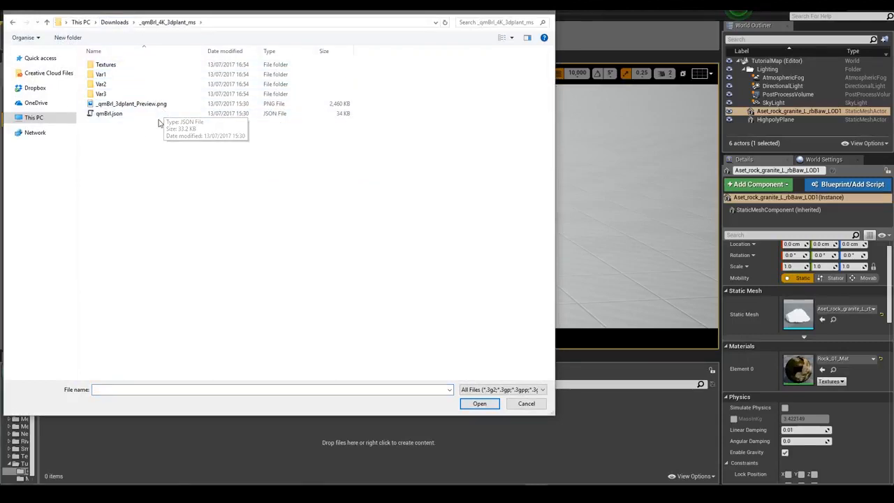
# Examine the Var1 mesh files and the Atlas and Billboard texture folders of the plant download.
pyautogui.doubleClick(115, 74)
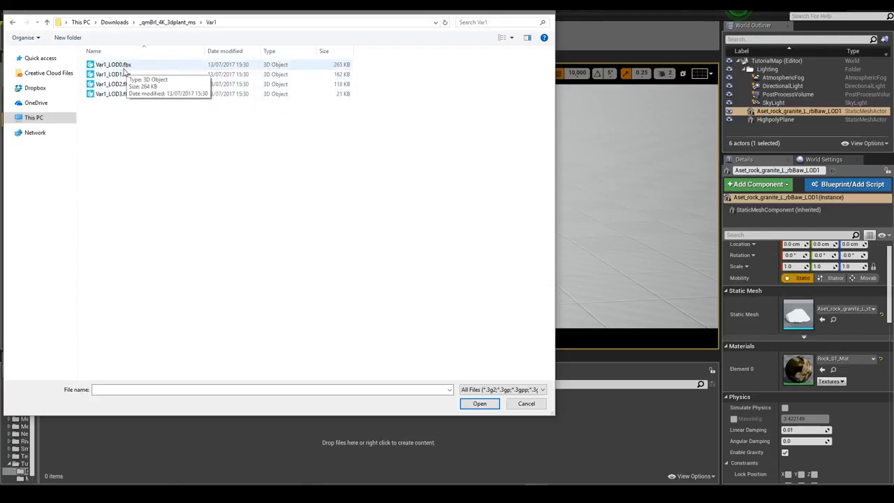
pyautogui.click(155, 23)
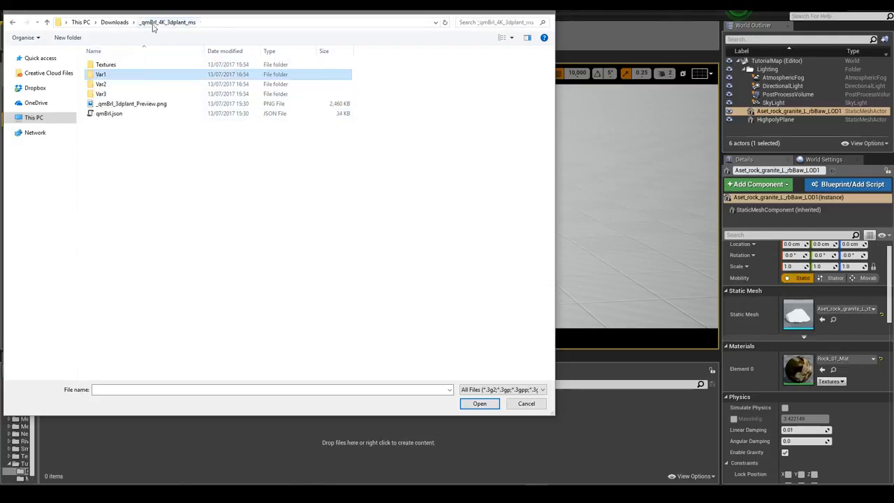
pyautogui.doubleClick(126, 68)
pyautogui.doubleClick(124, 66)
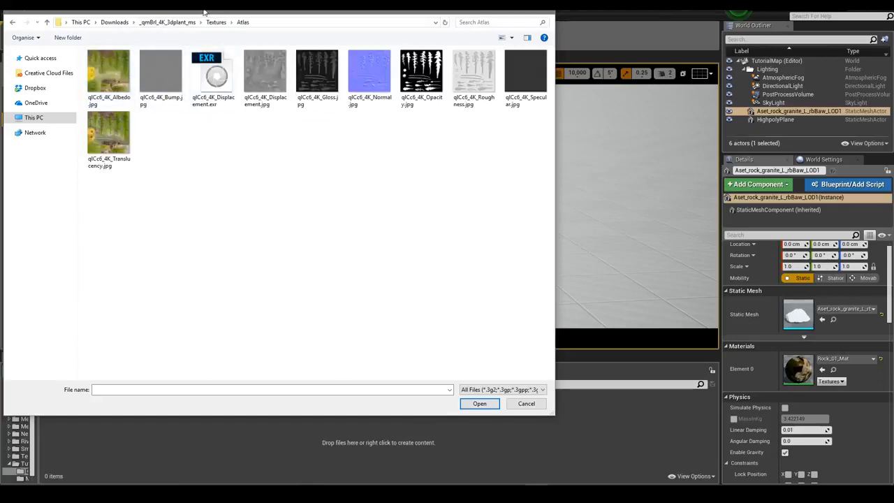
pyautogui.click(168, 22)
pyautogui.doubleClick(132, 75)
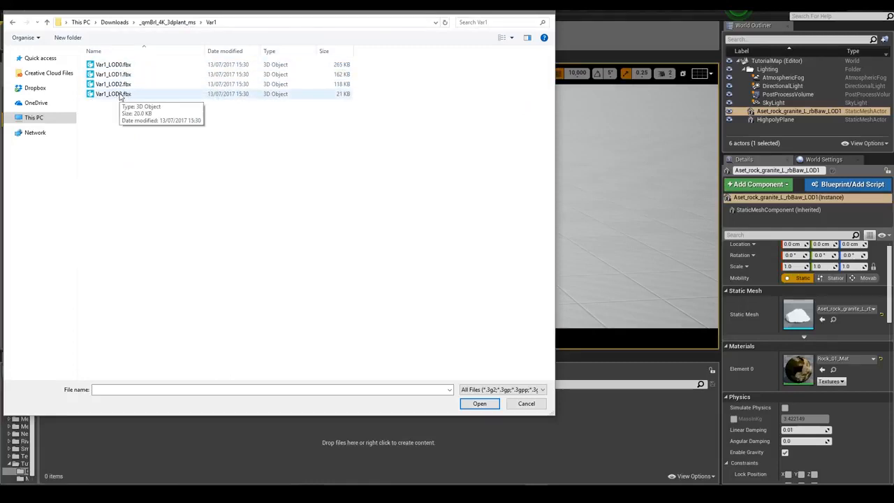
pyautogui.click(168, 21)
pyautogui.doubleClick(125, 65)
pyautogui.doubleClick(110, 74)
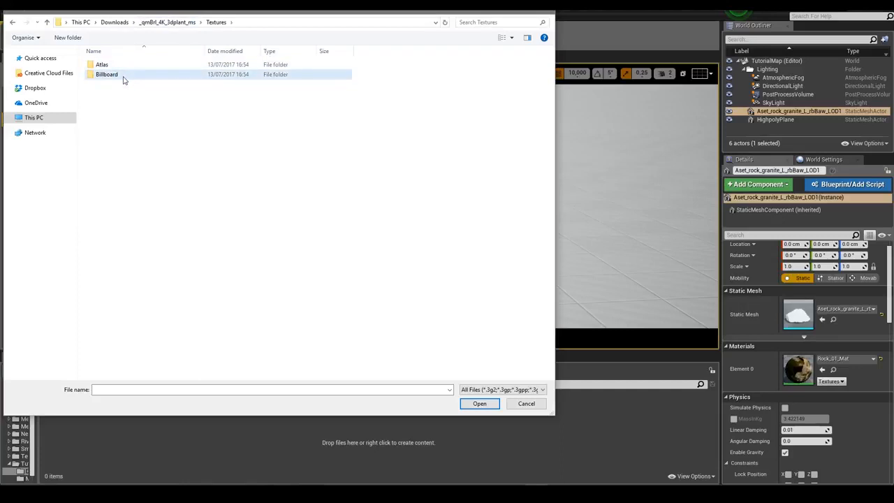
pyautogui.click(217, 22)
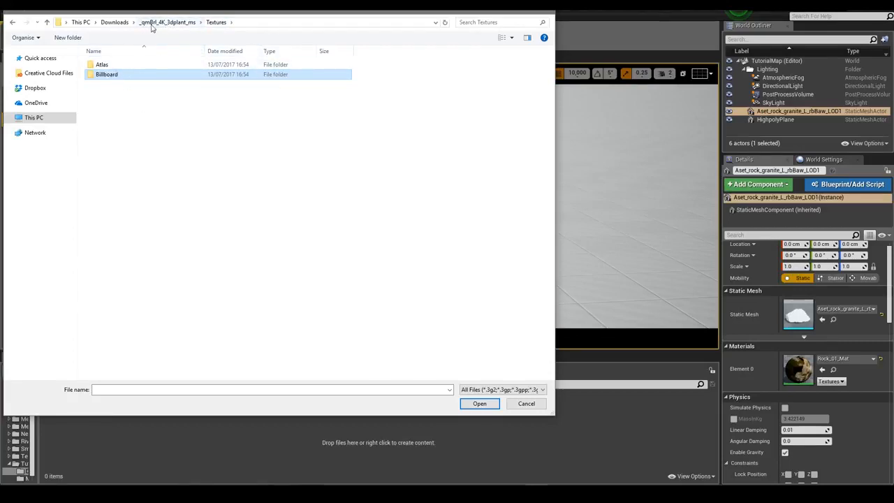
# Import the qICc6_4K Albedo, Normal, Opacity, Roughness and Translucency textures from the Atlas folder into Dandelion01.
pyautogui.doubleClick(115, 65)
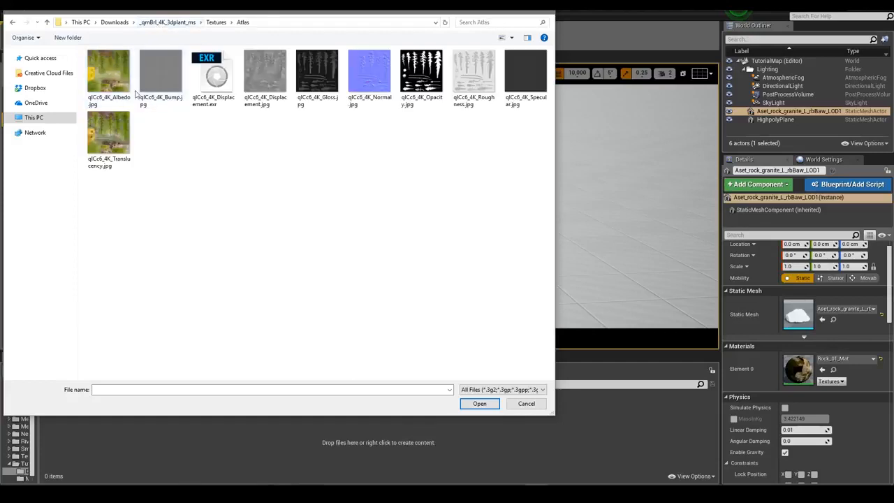
pyautogui.click(120, 83)
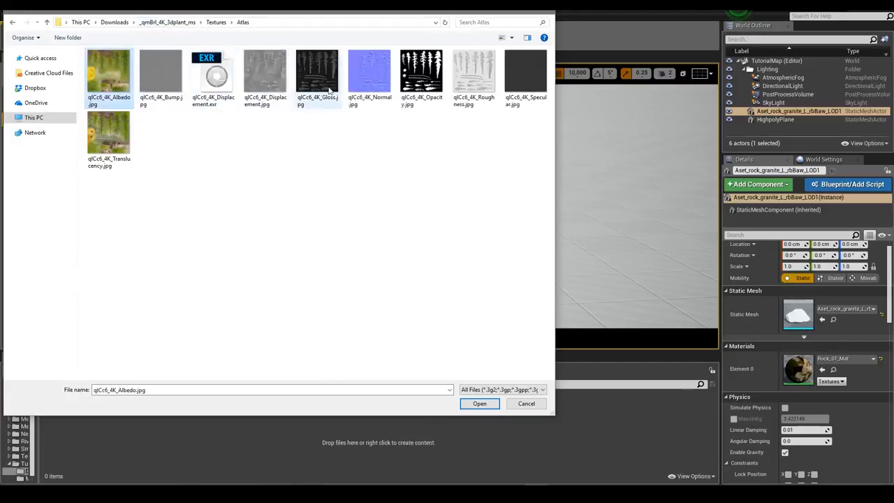
pyautogui.keyDown('ctrl'); pyautogui.click(369, 87); pyautogui.keyUp('ctrl')
pyautogui.keyDown('ctrl'); pyautogui.click(421, 90); pyautogui.keyUp('ctrl')
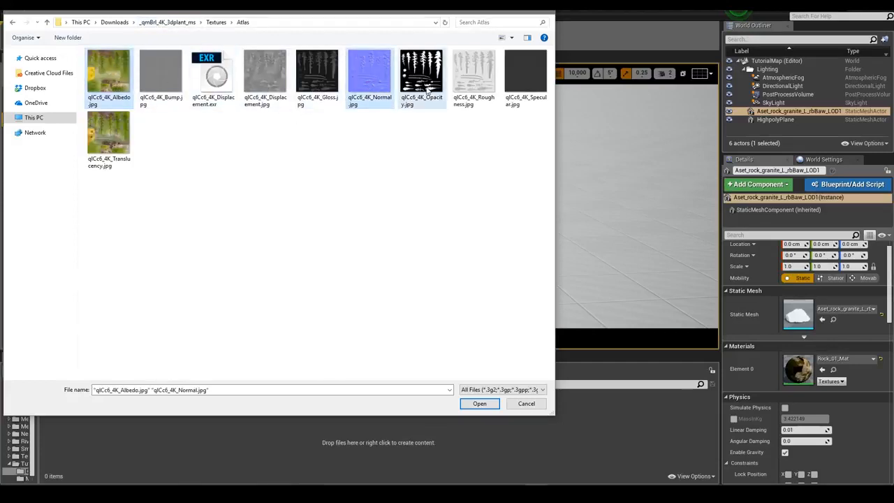
pyautogui.keyDown('ctrl'); pyautogui.click(480, 104); pyautogui.keyUp('ctrl')
pyautogui.keyDown('ctrl'); pyautogui.click(127, 147); pyautogui.keyUp('ctrl')
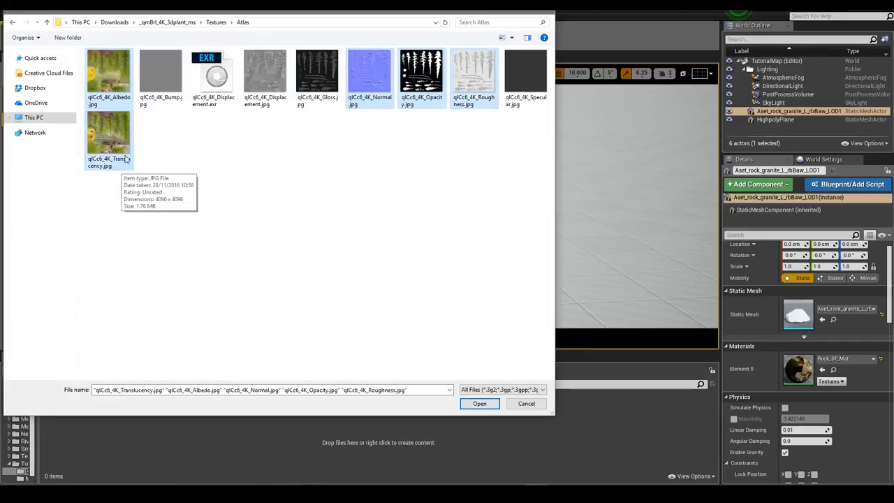
pyautogui.click(480, 404)
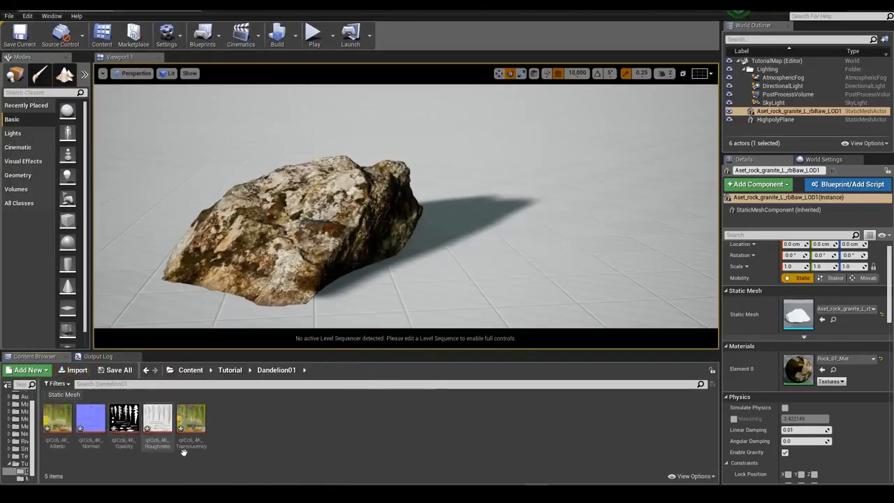
# Open the imported dandelion opacity texture and examine it.
pyautogui.doubleClick(123, 441)
pyautogui.scroll(-8, 455, 279)
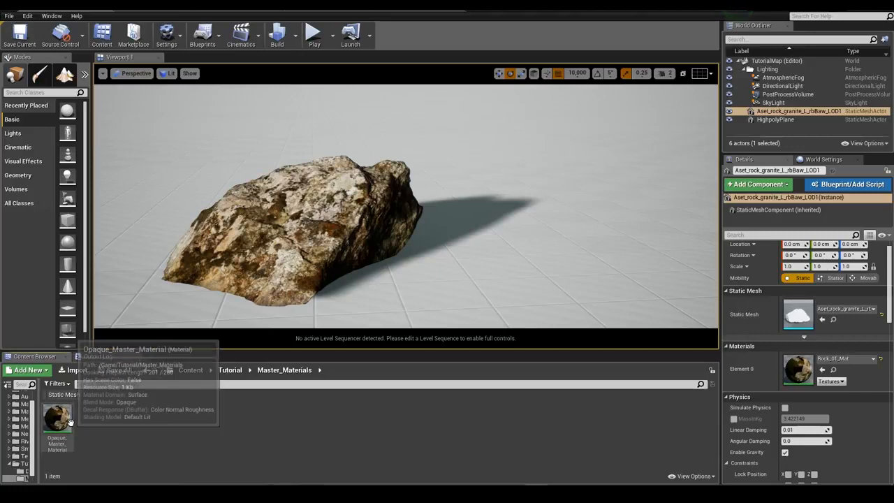
# Duplicate Opaque_Master_Material in the Master_Materials folder and name the copy Foliage_Master_Material.
pyautogui.click(318, 212)
pyautogui.click(159, 294)
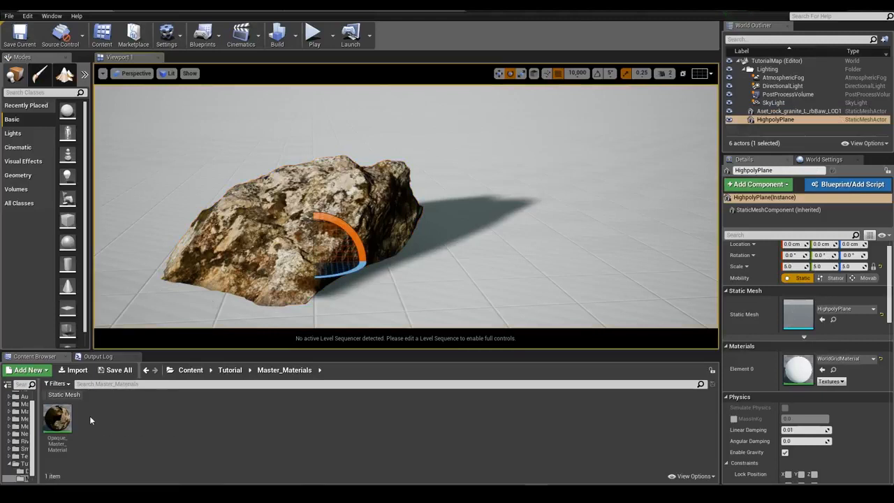
pyautogui.rightClick(60, 418)
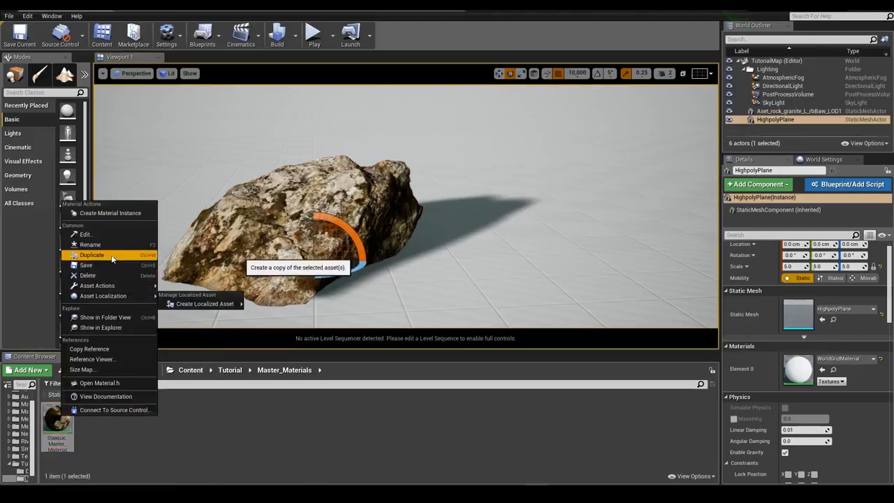
pyautogui.click(91, 255)
pyautogui.write('Foliag')
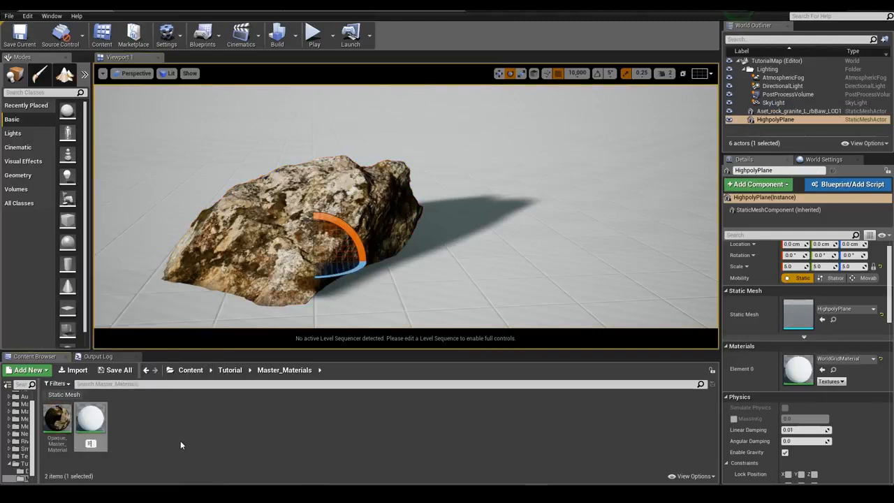
pyautogui.write('e_Master_Material')
pyautogui.press('Return')
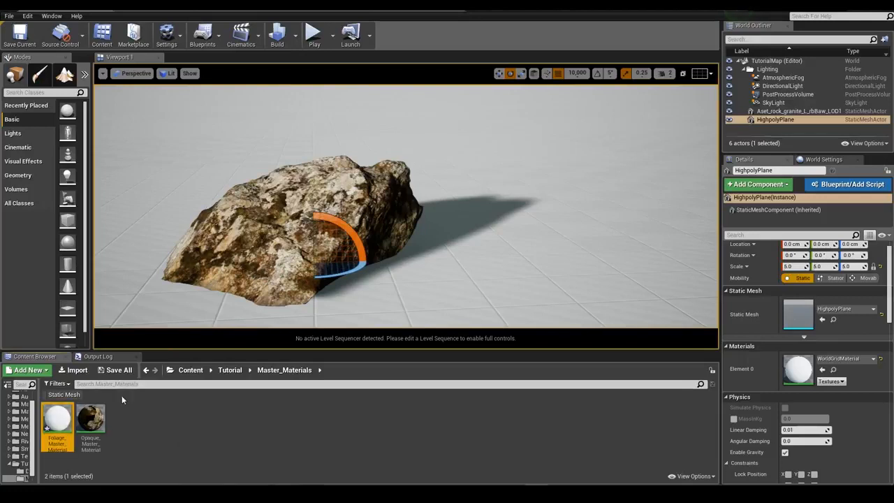
# Open Foliage_Master_Material and delete its Cavity comment group with all the nodes inside it.
pyautogui.doubleClick(58, 421)
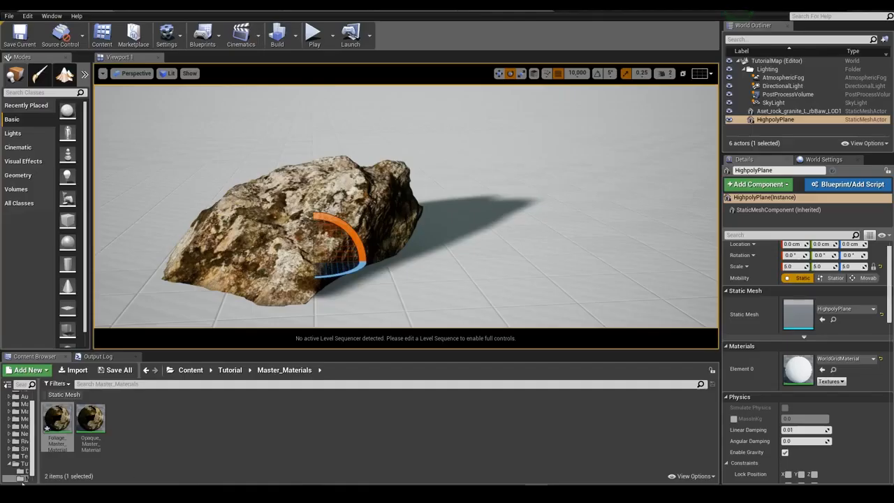
pyautogui.click(19, 472)
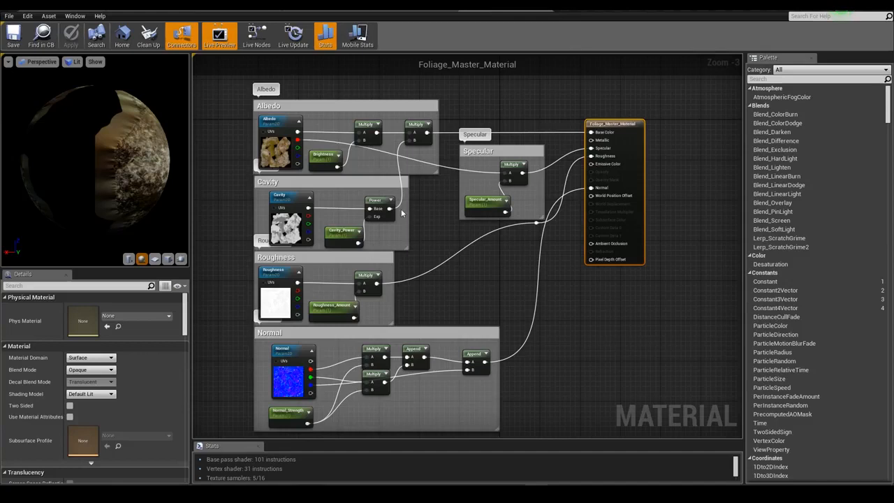
pyautogui.click(280, 183)
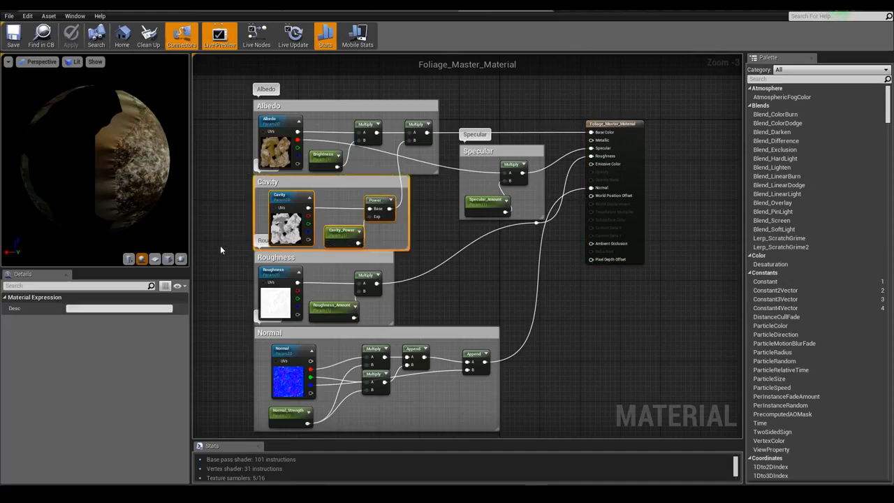
pyautogui.press('Delete')
# Delete the leftover second Multiply in the Albedo group, connect the remaining Multiply to Base Color and narrow the comment box to fit.
pyautogui.click(422, 124)
pyautogui.press('Delete')
pyautogui.moveTo(377, 133); pyautogui.dragTo(598, 133)
pyautogui.moveTo(436, 106); pyautogui.dragTo(384, 108)
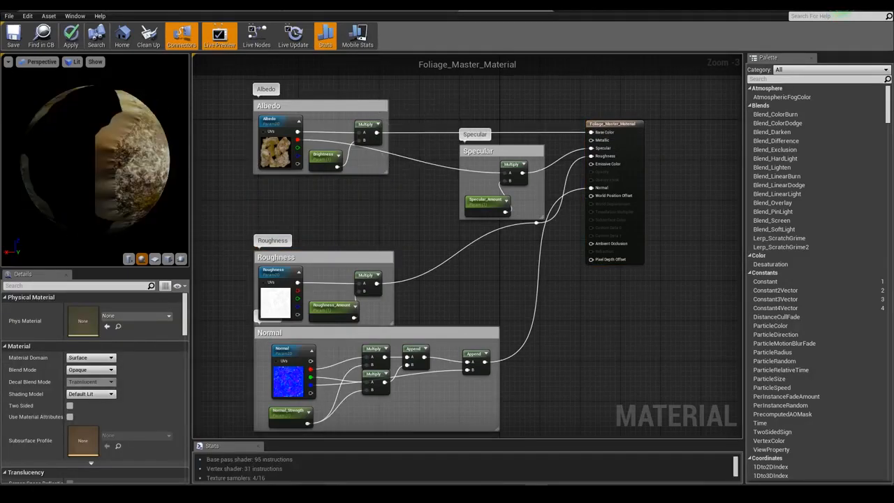
# Duplicate the whole Albedo comment group and place the copy in the gap between Albedo and Roughness.
pyautogui.moveTo(244, 120); pyautogui.dragTo(272, 121, button='right')
pyautogui.moveTo(278, 143); pyautogui.dragTo(421, 198)
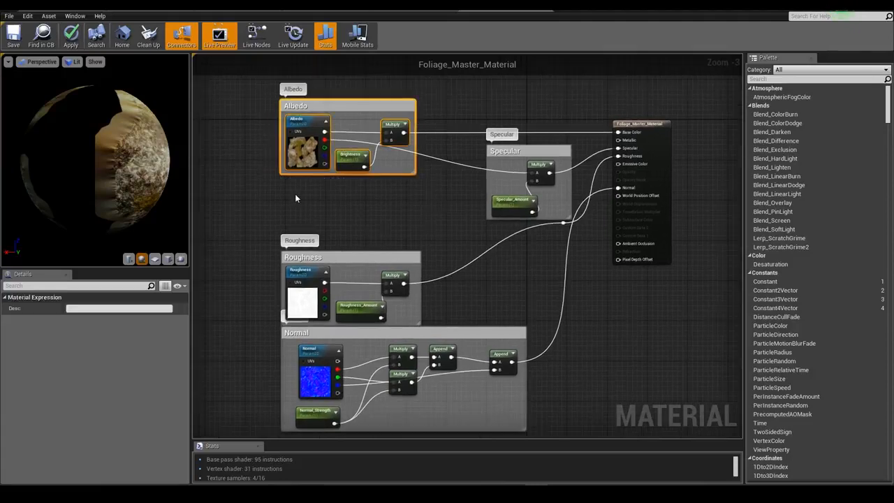
pyautogui.hotkey('ctrl', 'c')
pyautogui.hotkey('ctrl', 'v')
pyautogui.moveTo(326, 183); pyautogui.dragTo(347, 189)
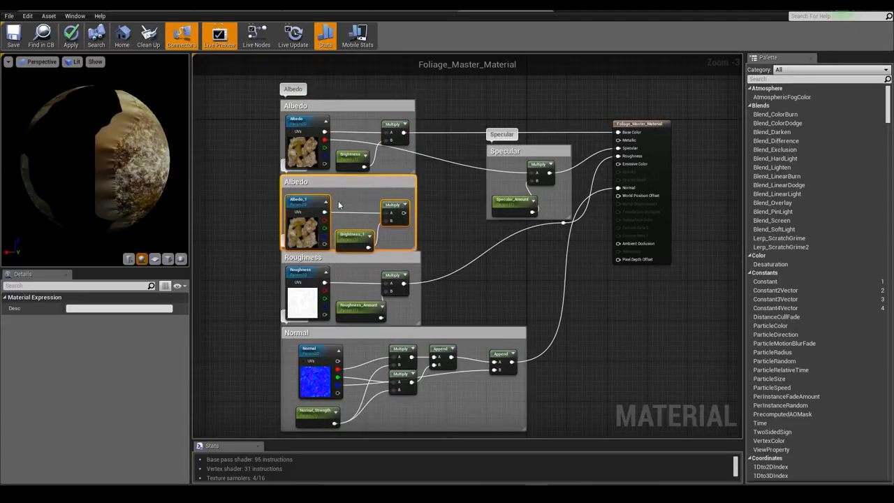
# Rename the duplicated Albedo_1 texture parameter Opacity and assign the dandelion's qlCc6_4K_Opacity texture to it.
pyautogui.click(303, 204)
pyautogui.click(88, 309)
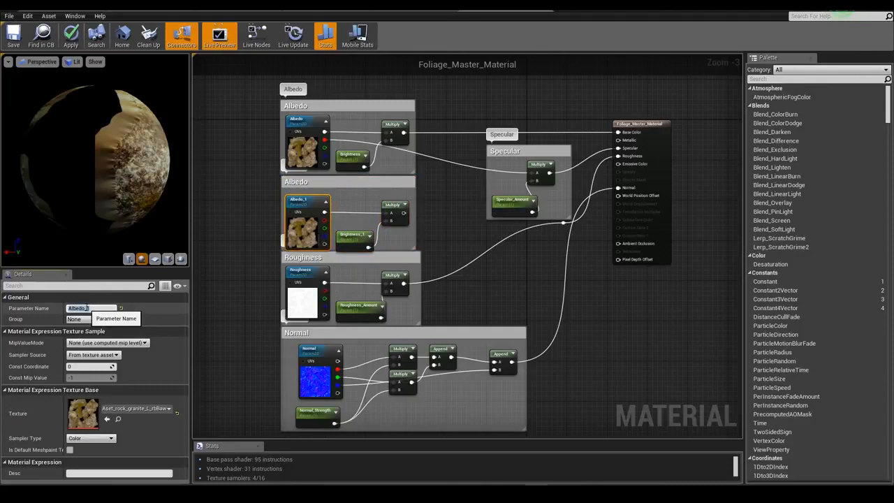
pyautogui.write('Opacity')
pyautogui.press('Return')
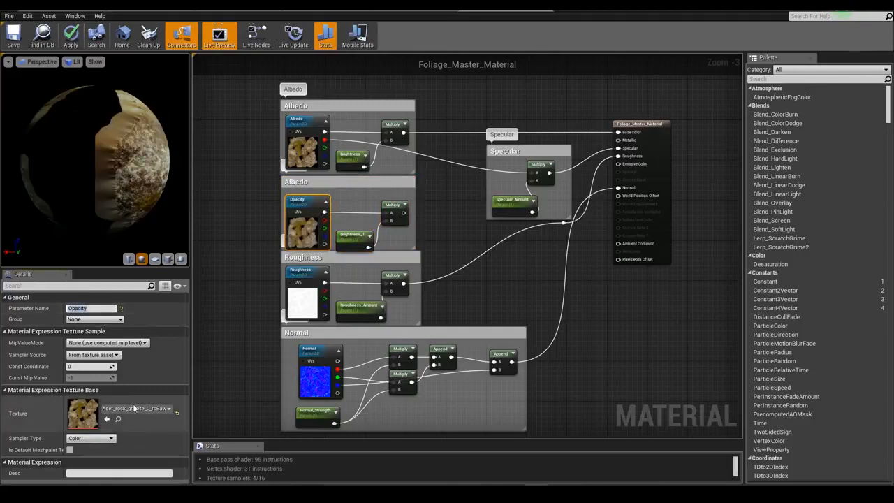
pyautogui.click(136, 409)
pyautogui.write('opacity')
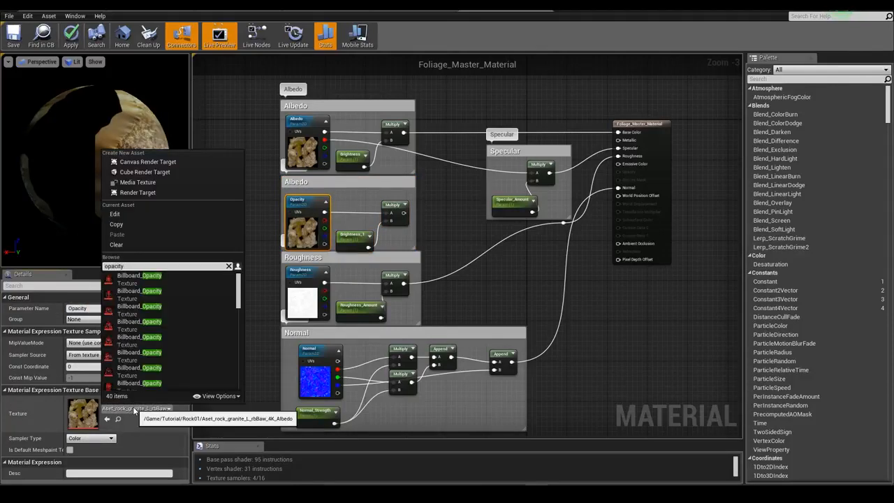
pyautogui.scroll(-5, 182, 349)
pyautogui.scroll(-2, 187, 349)
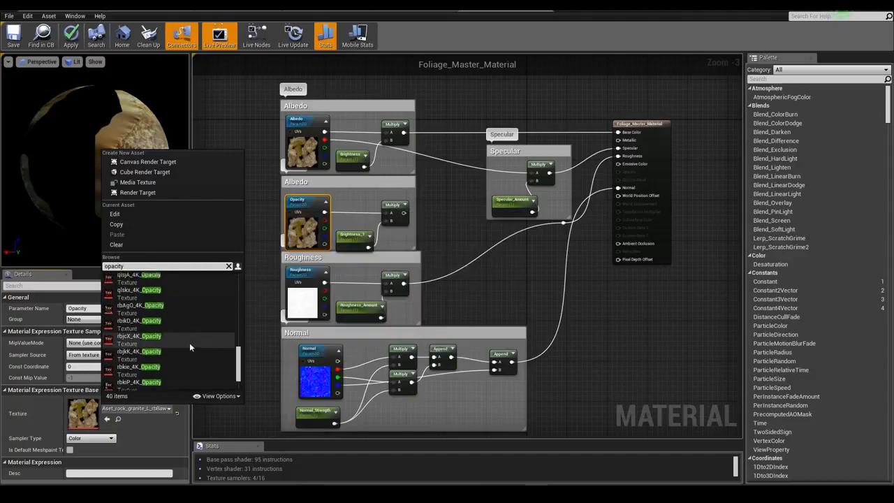
pyautogui.click(126, 337)
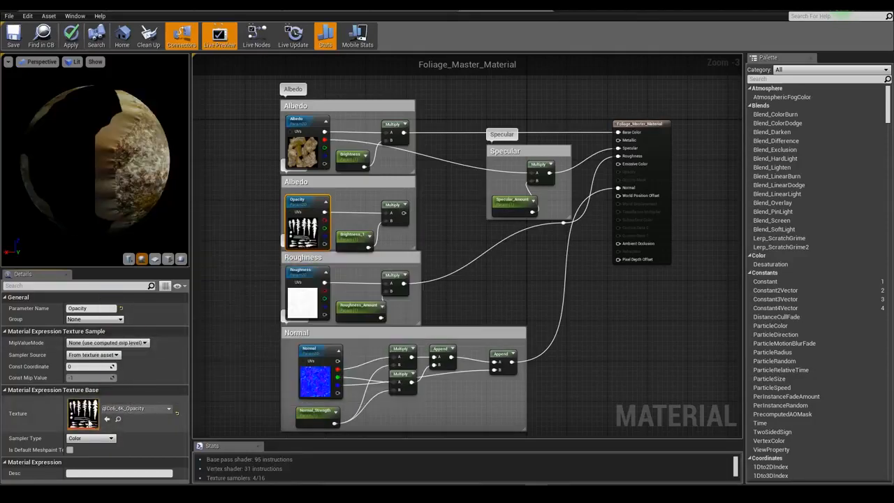
# Rename the scalar parameter below the Opacity texture Opacity_Thickness, and space it and the neighbouring Multiply neatly inside their group.
pyautogui.scroll(1, 336, 272)
pyautogui.click(339, 264)
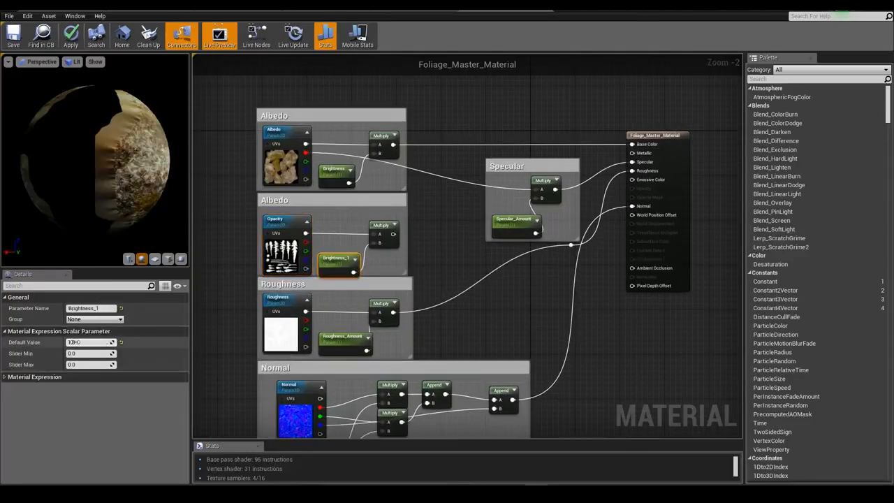
pyautogui.click(110, 308)
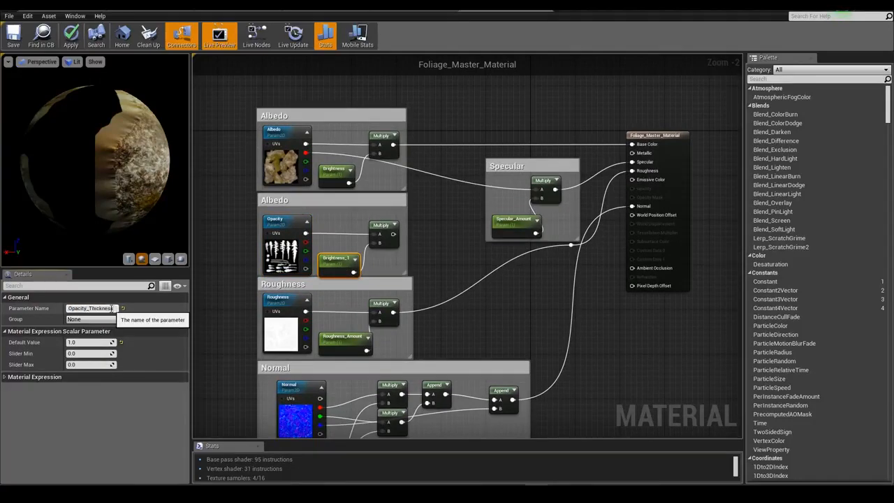
pyautogui.write('Opacity_Thickness')
pyautogui.press('Return')
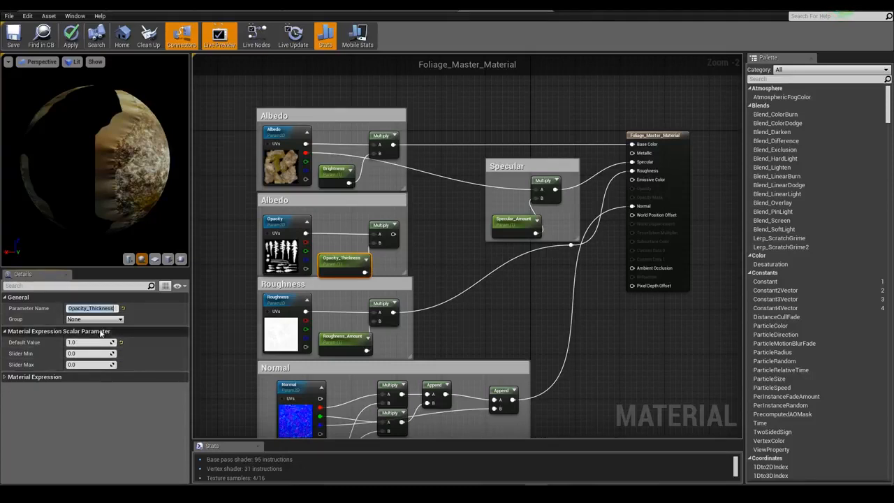
pyautogui.moveTo(347, 260); pyautogui.dragTo(348, 255)
pyautogui.click(401, 256)
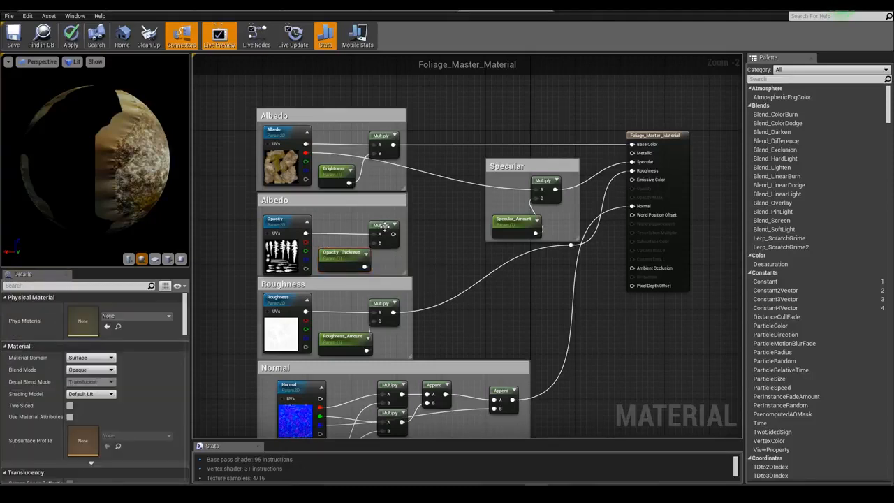
pyautogui.moveTo(383, 227); pyautogui.dragTo(388, 227)
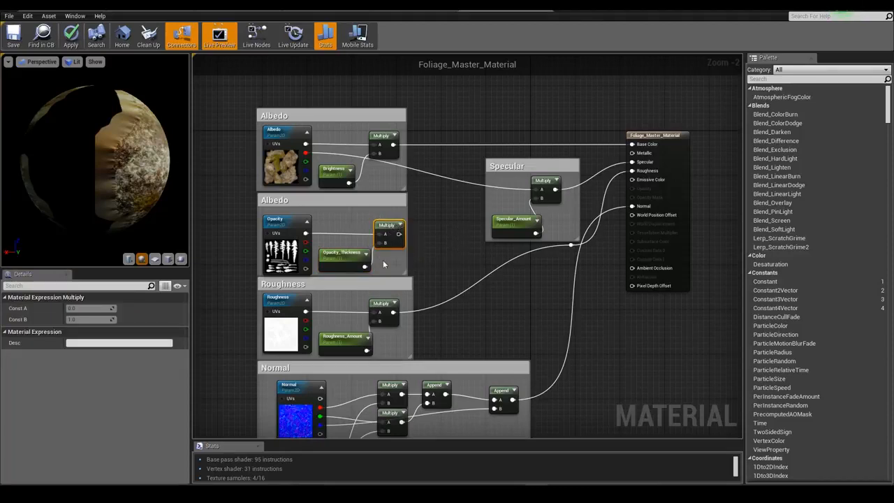
pyautogui.click(360, 262)
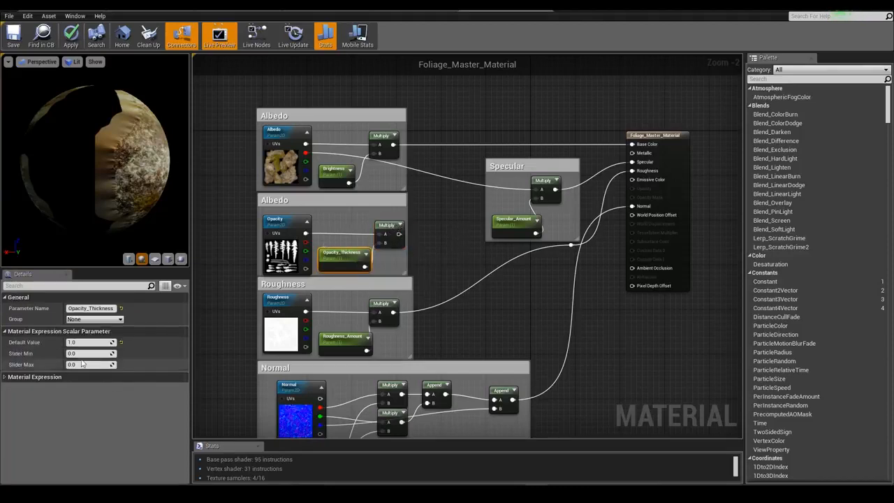
# Set the material's blend mode to Masked and connect the opacity Multiply to the Opacity Mask input.
pyautogui.click(464, 248)
pyautogui.moveTo(464, 248); pyautogui.dragTo(454, 250, button='right')
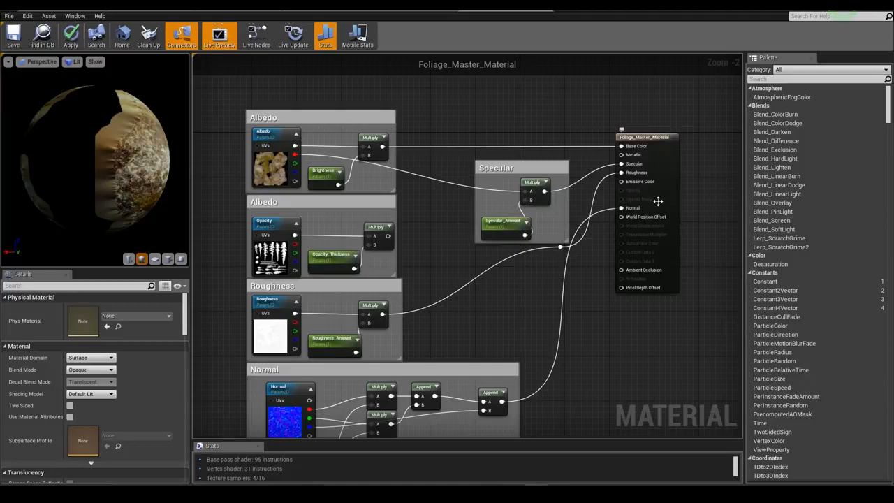
pyautogui.click(75, 371)
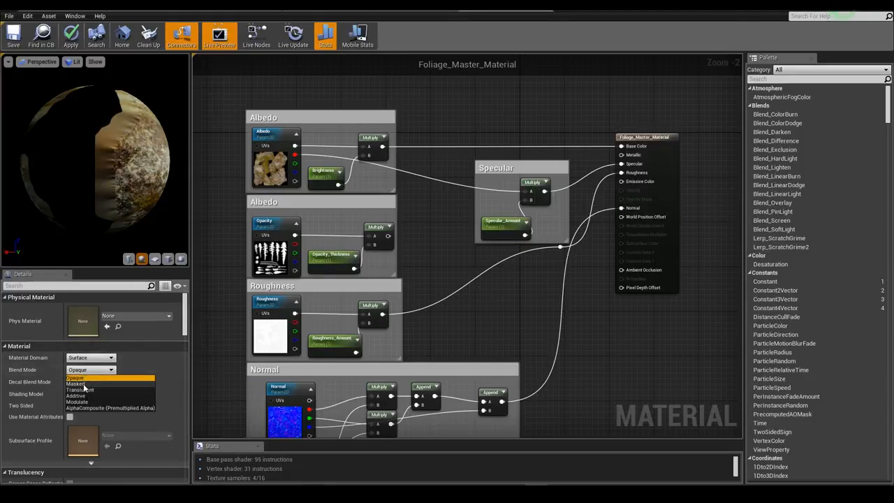
pyautogui.click(82, 388)
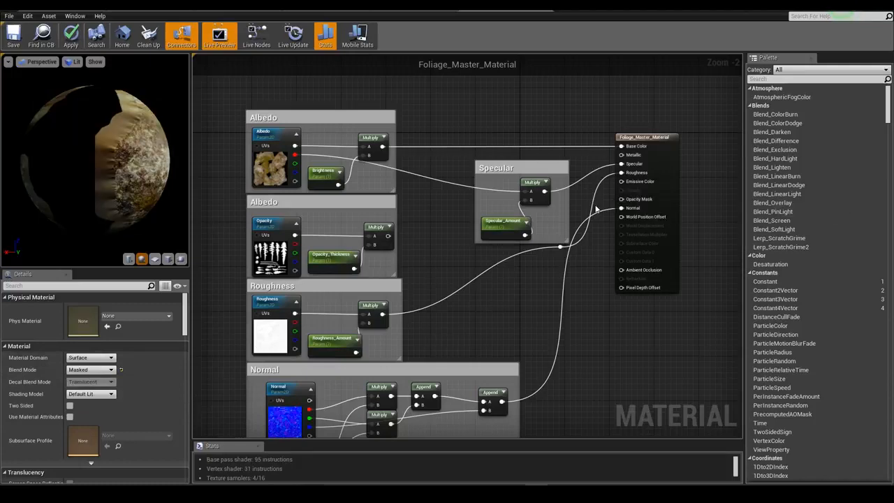
pyautogui.moveTo(390, 236); pyautogui.dragTo(635, 202)
# Copy the original Albedo comment group with its nodes and place the copy directly below the Normal group.
pyautogui.scroll(-2, 458, 310)
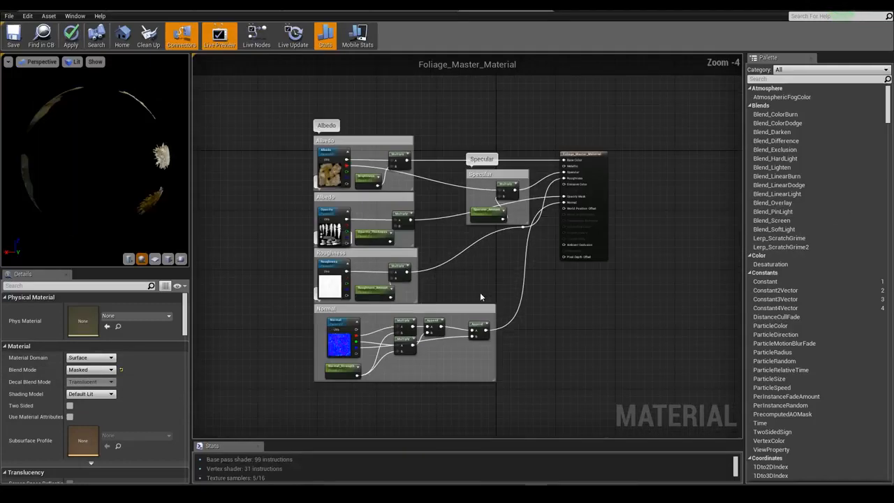
pyautogui.scroll(2, 480, 292)
pyautogui.scroll(-2, 429, 221)
pyautogui.moveTo(433, 83); pyautogui.dragTo(260, 164)
pyautogui.hotkey('ctrl', 'c')
pyautogui.moveTo(510, 267); pyautogui.dragTo(512, 236, button='right')
pyautogui.hotkey('ctrl', 'v')
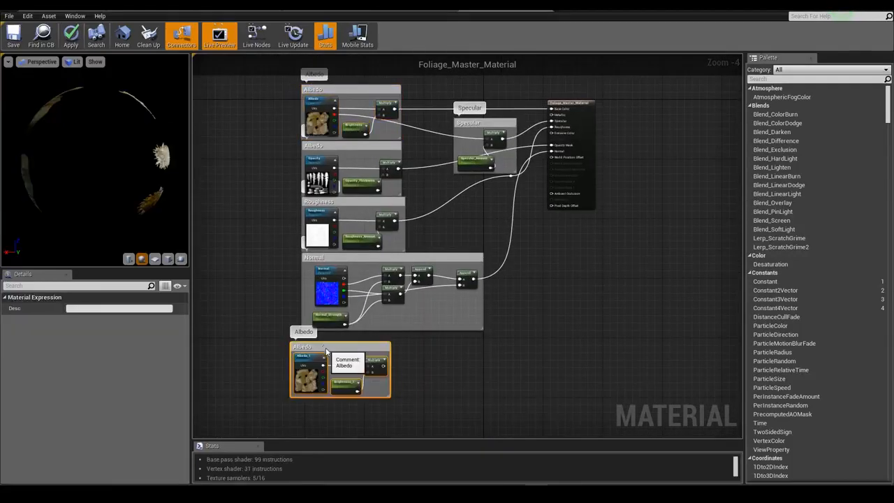
pyautogui.moveTo(326, 351); pyautogui.dragTo(338, 340)
pyautogui.scroll(1, 330, 264)
# Set the material's shading model to Two Sided Foliage and enable Two Sided.
pyautogui.click(253, 305)
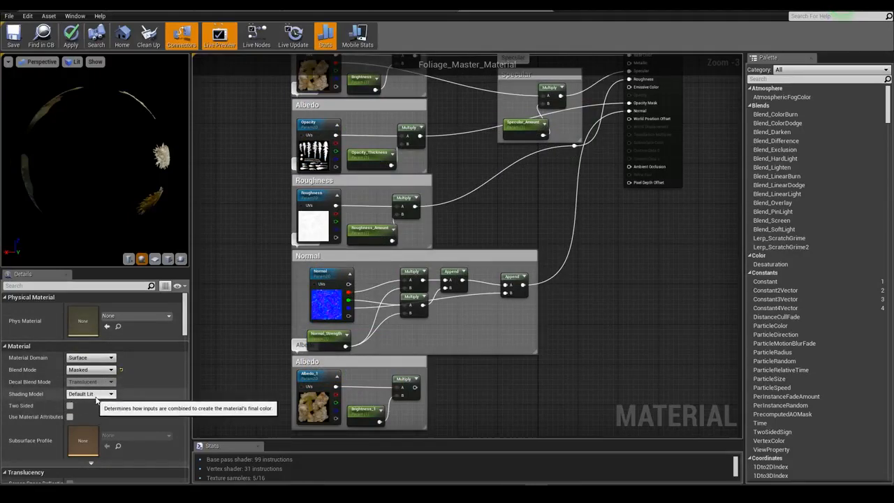
pyautogui.click(96, 395)
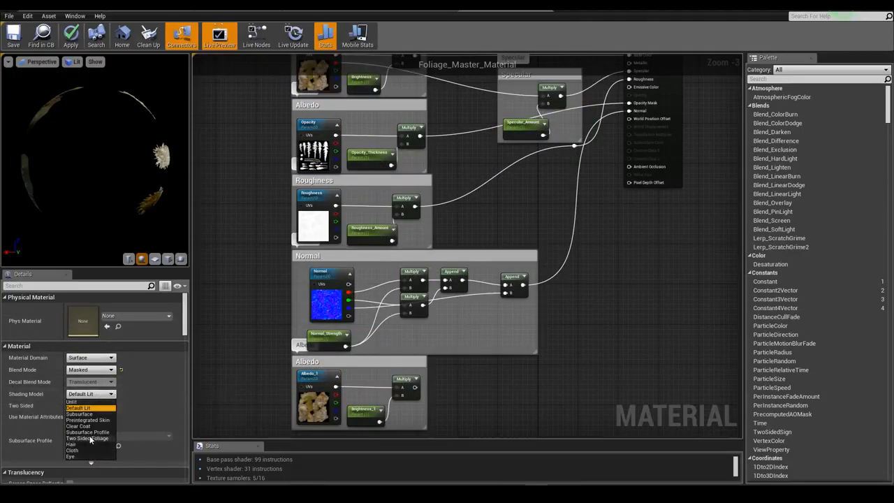
pyautogui.click(90, 439)
pyautogui.click(70, 406)
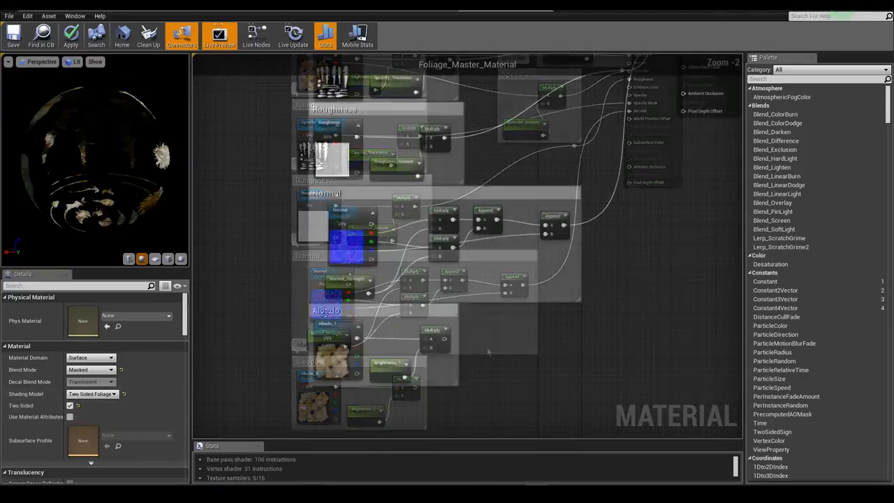
# Rename the comment group below Normal to SSS and name its texture parameter SSS.
pyautogui.doubleClick(326, 312)
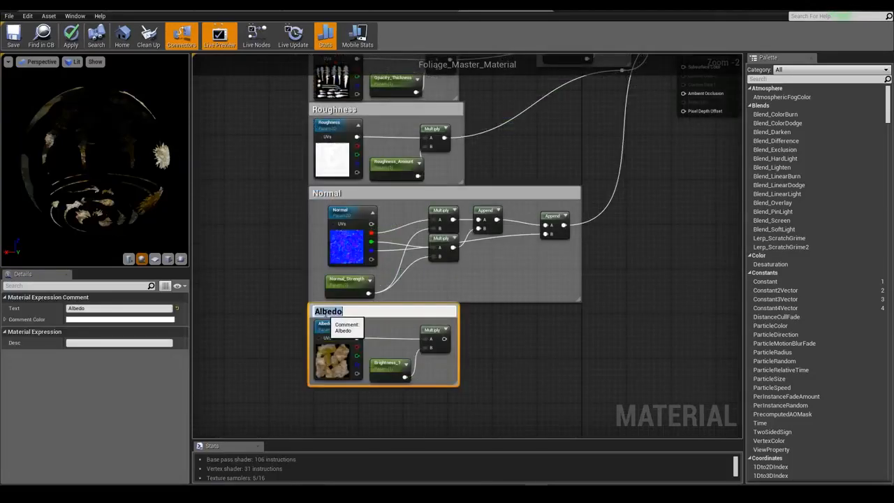
pyautogui.press('Return')
pyautogui.click(335, 334)
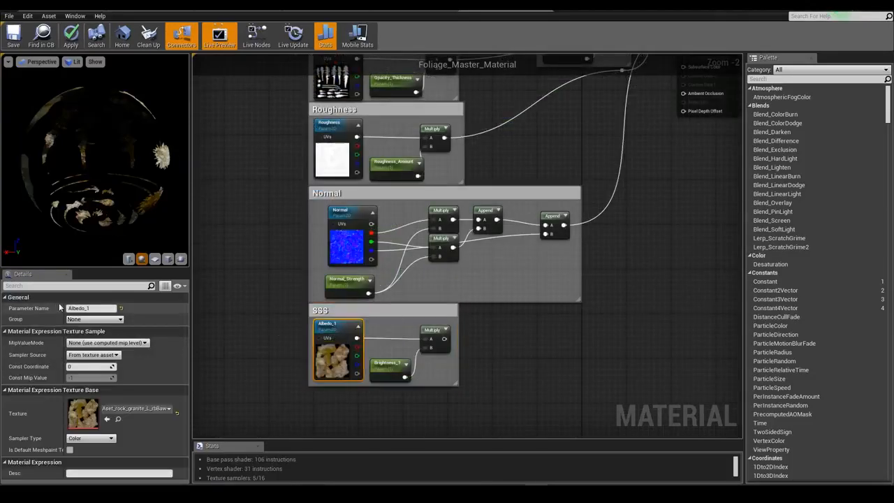
pyautogui.click(97, 308)
pyautogui.write('SSS')
pyautogui.press('Return')
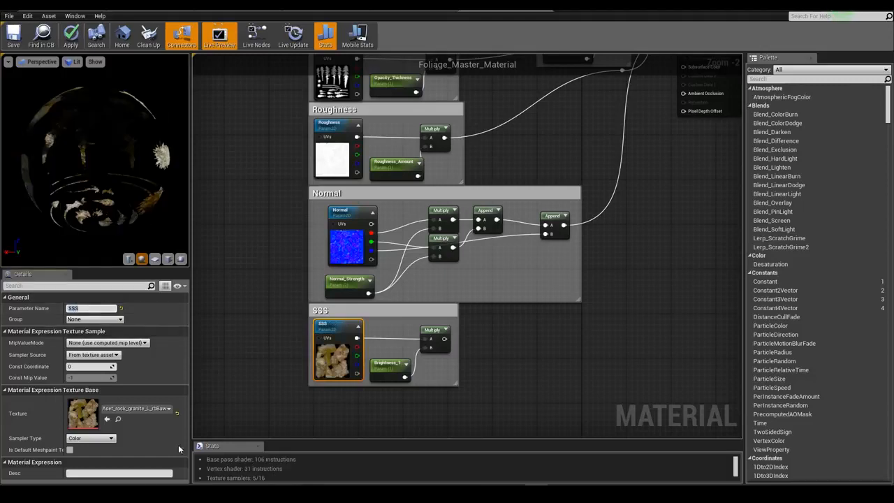
# Assign the qlCc6_4K_Translucency texture from the Dandelion01 folder to the SSS texture parameter.
pyautogui.click(146, 409)
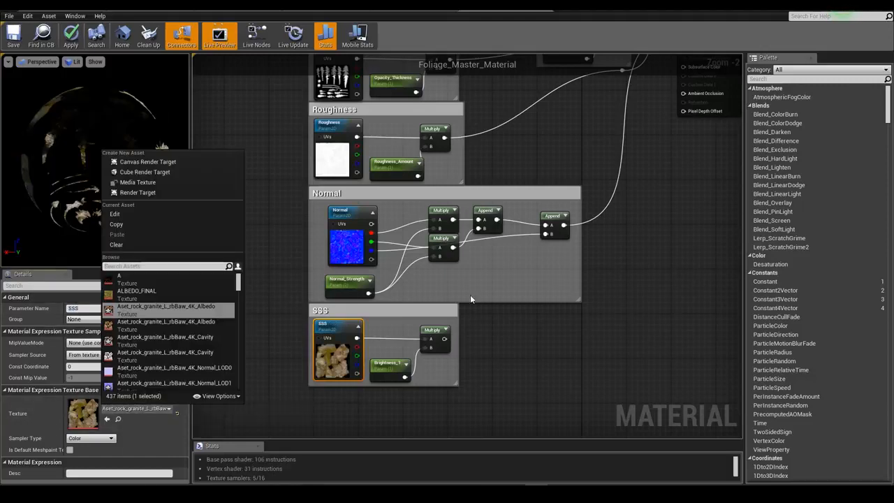
pyautogui.click(476, 293)
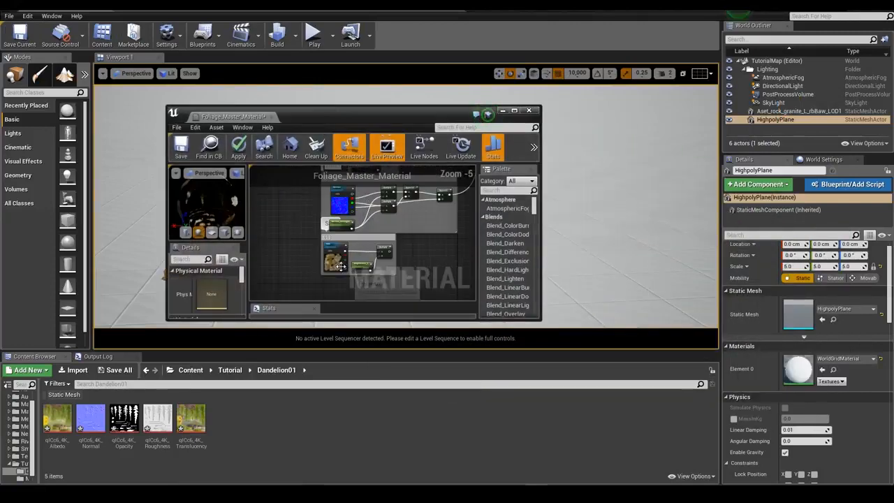
pyautogui.click(334, 257)
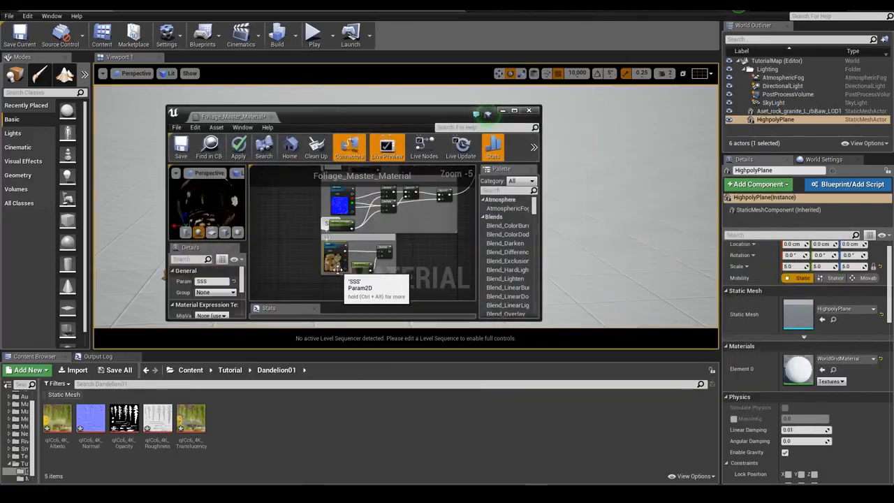
pyautogui.scroll(-2, 202, 308)
pyautogui.moveTo(248, 277); pyautogui.dragTo(297, 284)
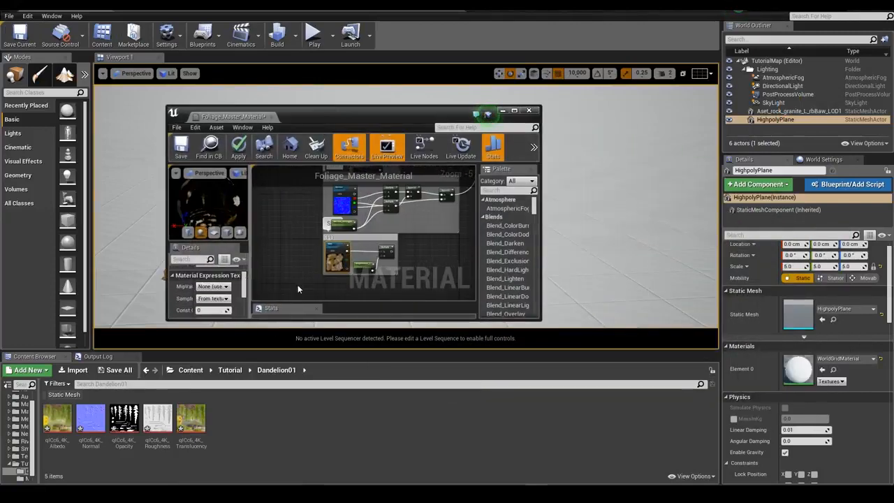
pyautogui.scroll(2, 279, 290)
pyautogui.scroll(-3, 244, 300)
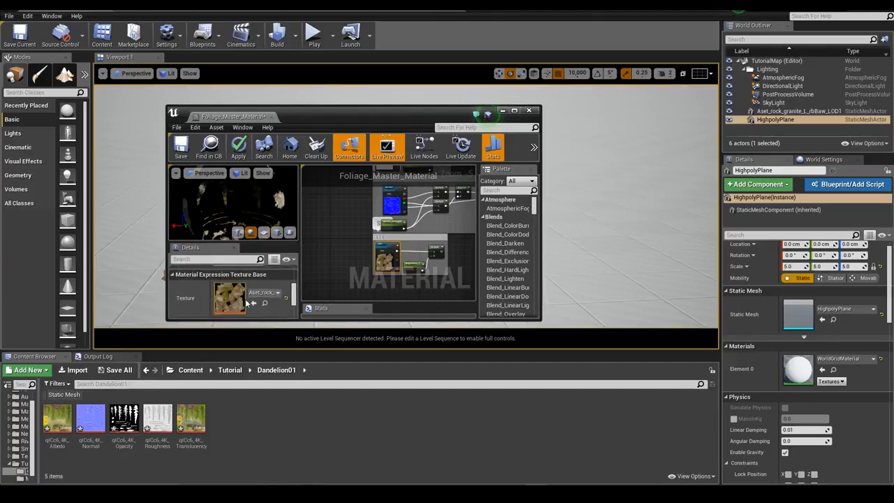
pyautogui.click(193, 425)
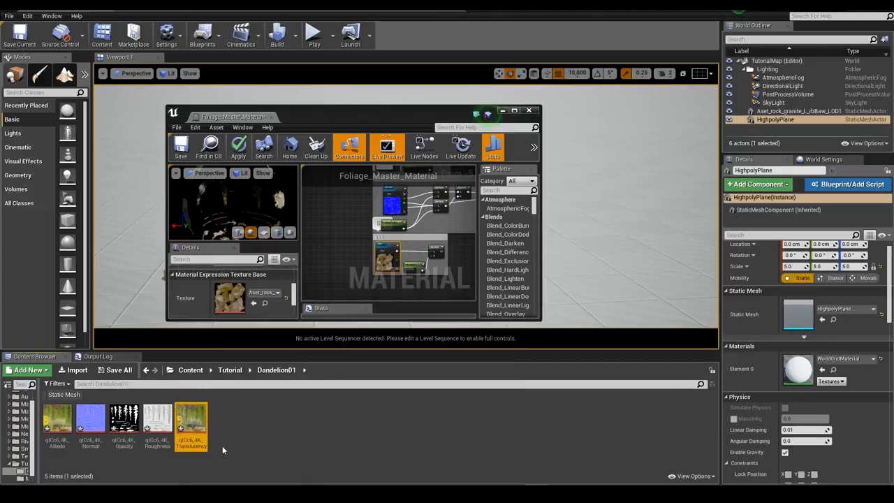
pyautogui.click(255, 303)
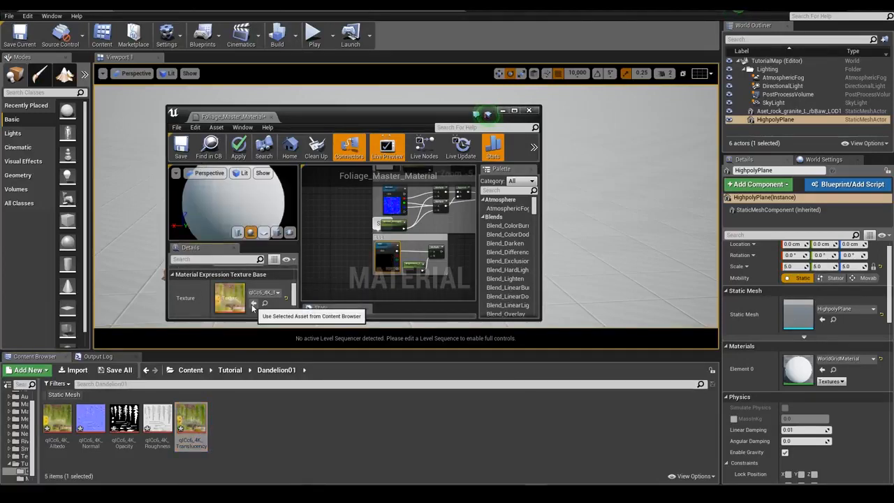
pyautogui.click(515, 111)
# Rename the scalar parameter in the SSS group SSS_Amount.
pyautogui.scroll(5, 465, 345)
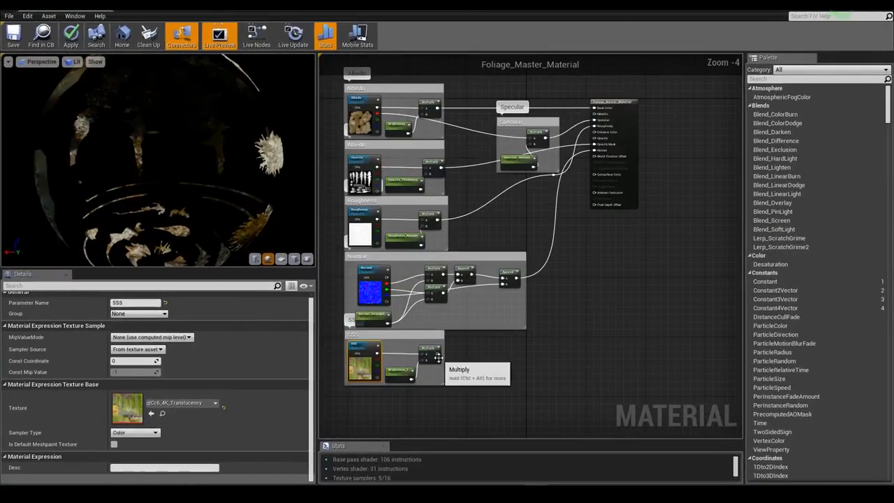
pyautogui.click(397, 372)
pyautogui.click(151, 308)
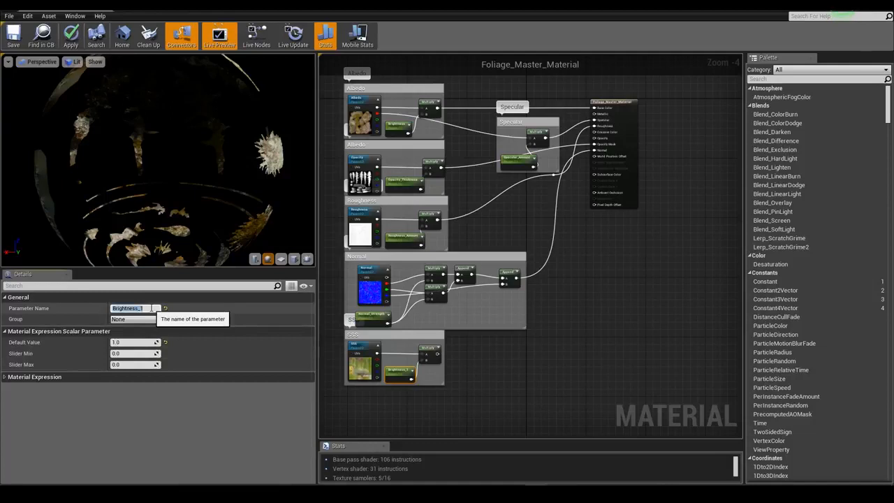
pyautogui.write('SSS_Amount')
pyautogui.press('Return')
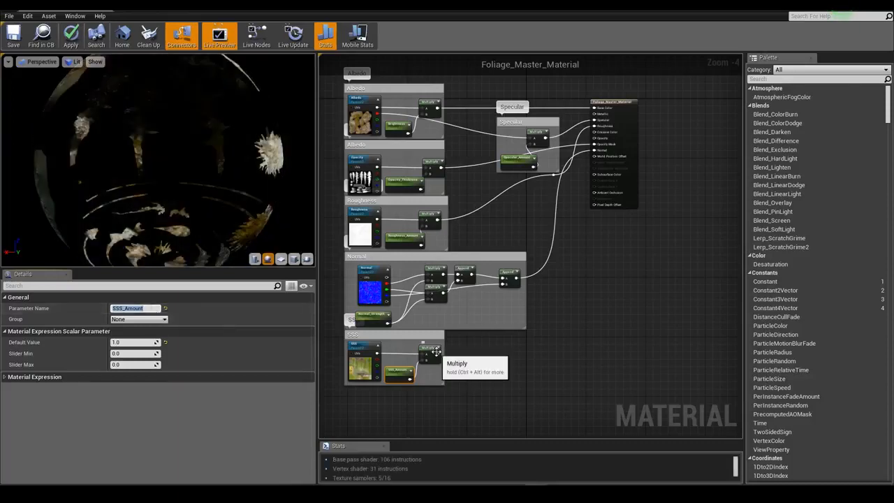
# Connect the SSS Multiply to Subsurface Color and add a reroute node that leads the wire around the Normal group.
pyautogui.click(428, 349)
pyautogui.moveTo(438, 353); pyautogui.dragTo(596, 175)
pyautogui.moveTo(547, 213); pyautogui.dragTo(580, 230, button='right')
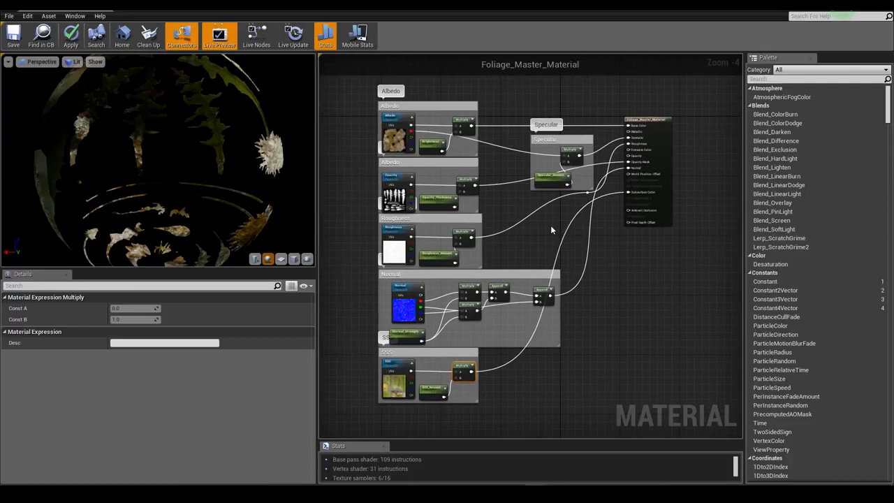
pyautogui.moveTo(570, 300); pyautogui.dragTo(512, 359, button='right')
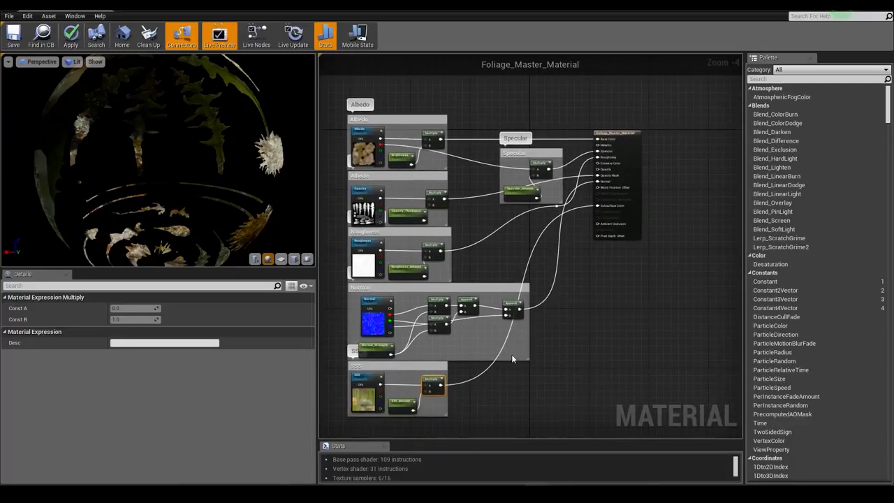
pyautogui.doubleClick(489, 374)
pyautogui.moveTo(489, 374); pyautogui.dragTo(566, 337)
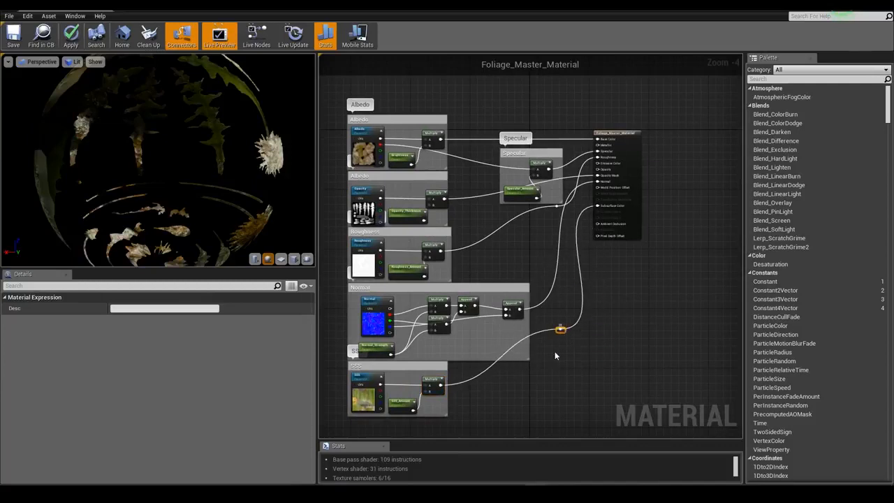
# Save Foliage_Master_Material with the finished SSS wiring.
pyautogui.click(550, 358)
pyautogui.moveTo(511, 371); pyautogui.dragTo(565, 359, button='right')
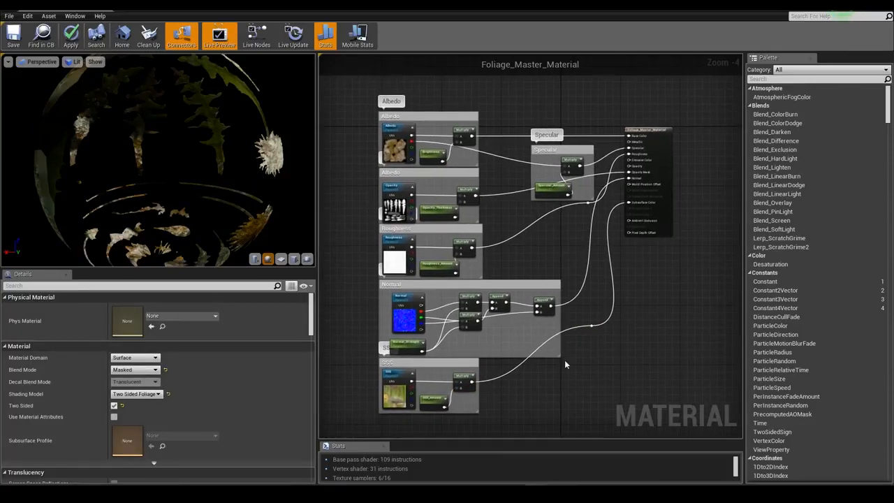
pyautogui.click(13, 35)
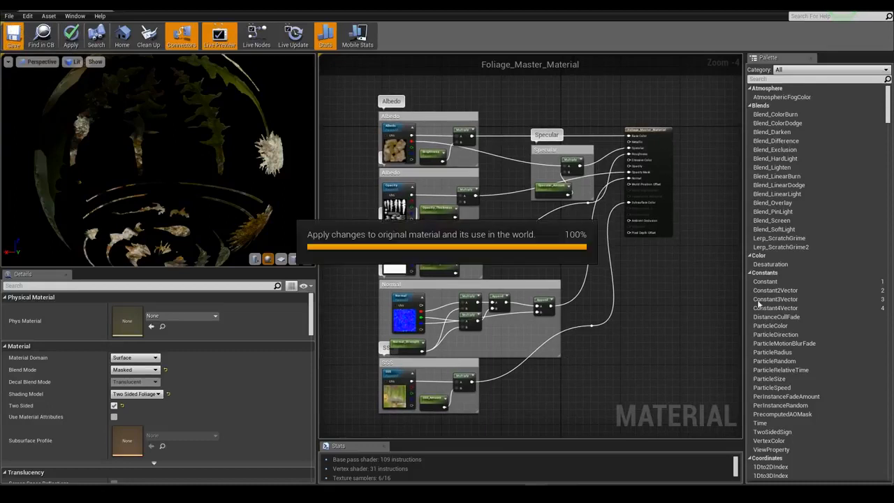
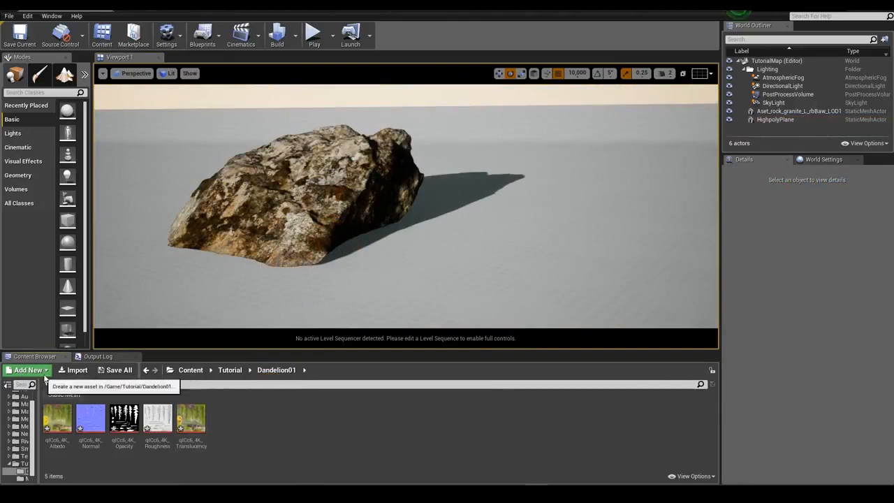
# Import the Var1_LOD1 mesh into the Dandelion01 folder with the default FBX options and dismiss the message log.
pyautogui.click(74, 370)
pyautogui.doubleClick(114, 74)
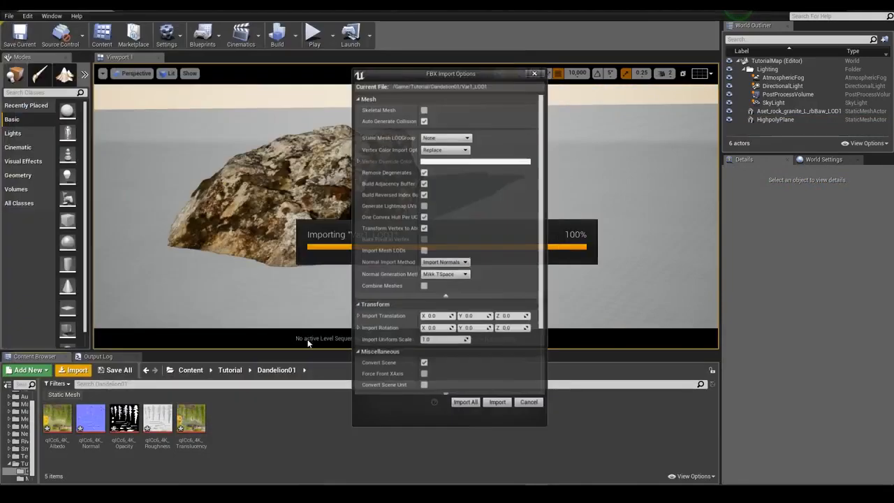
pyautogui.click(497, 403)
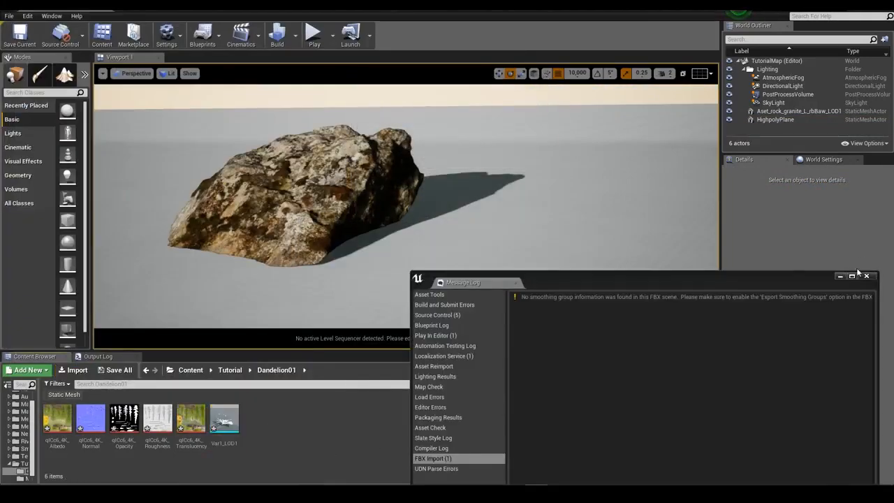
pyautogui.click(866, 276)
# Place the Var1_LOD1 plant mesh on the floor beside the rock and frame it in the viewport.
pyautogui.moveTo(224, 419); pyautogui.dragTo(459, 242)
pyautogui.press('f')
pyautogui.click(304, 440)
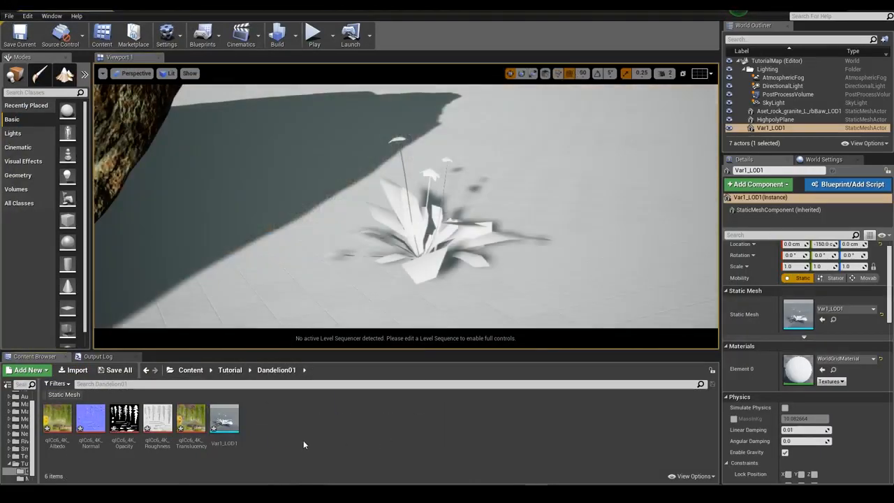
# Create a material instance of Foliage_Master_Material in the Master_Materials folder and name it Dandelion_01.
pyautogui.click(20, 479)
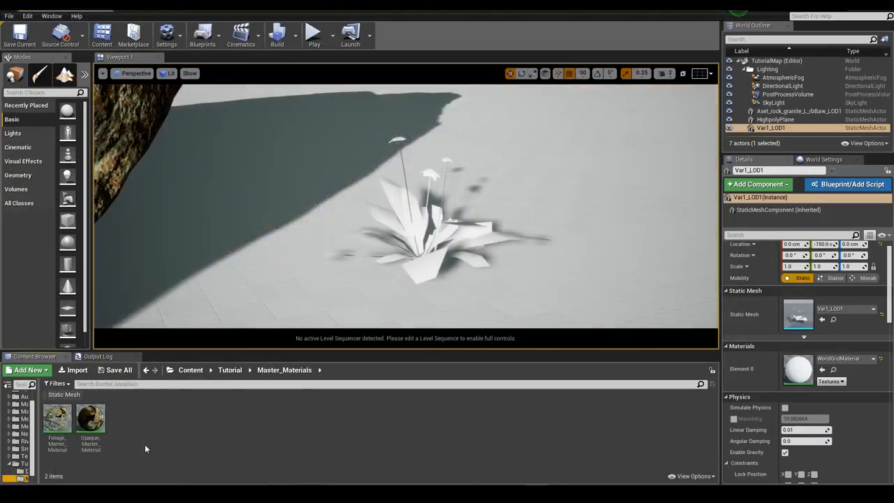
pyautogui.rightClick(60, 421)
pyautogui.click(107, 220)
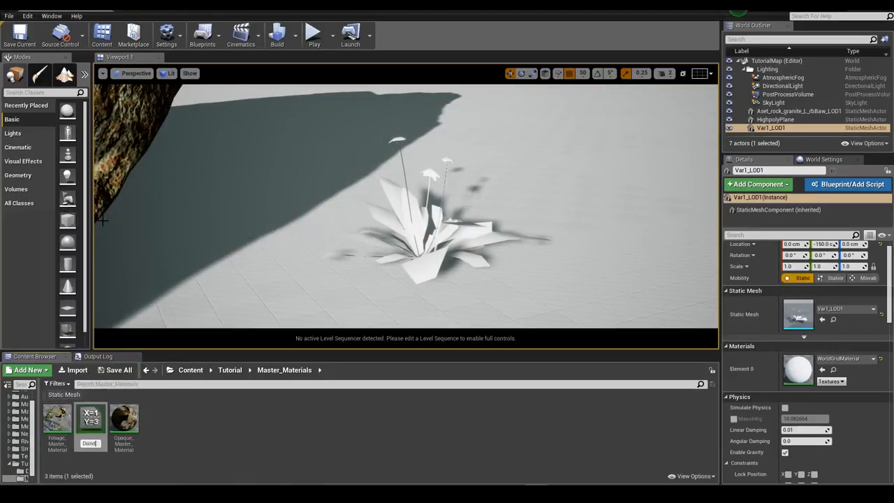
pyautogui.write('Dandelion_01')
pyautogui.press('Return')
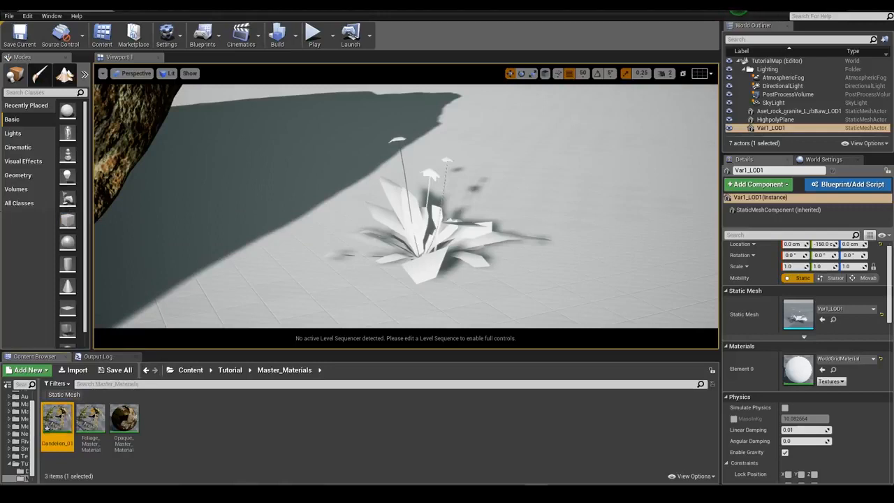
# Move the Dandelion_01 material instance into the Dandelion01 folder and apply it to the plant in the level.
pyautogui.moveTo(57, 420); pyautogui.dragTo(22, 478)
pyautogui.click(45, 462)
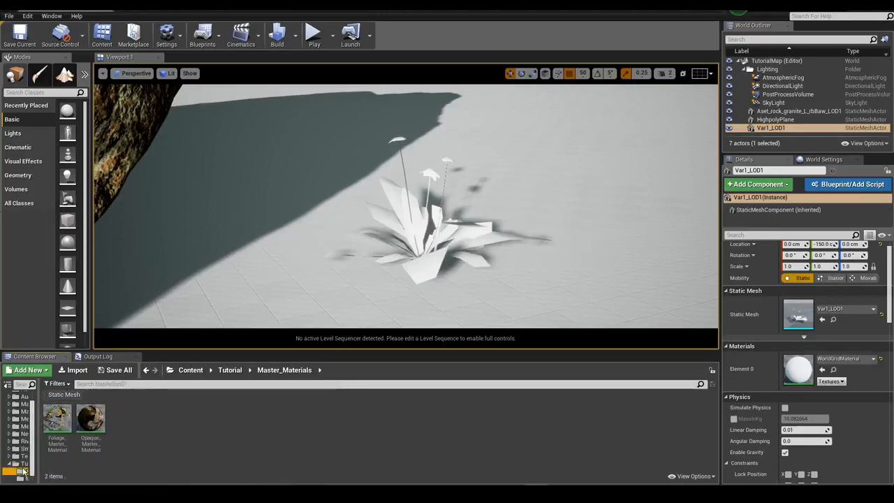
pyautogui.click(23, 473)
pyautogui.moveTo(57, 418); pyautogui.dragTo(417, 231)
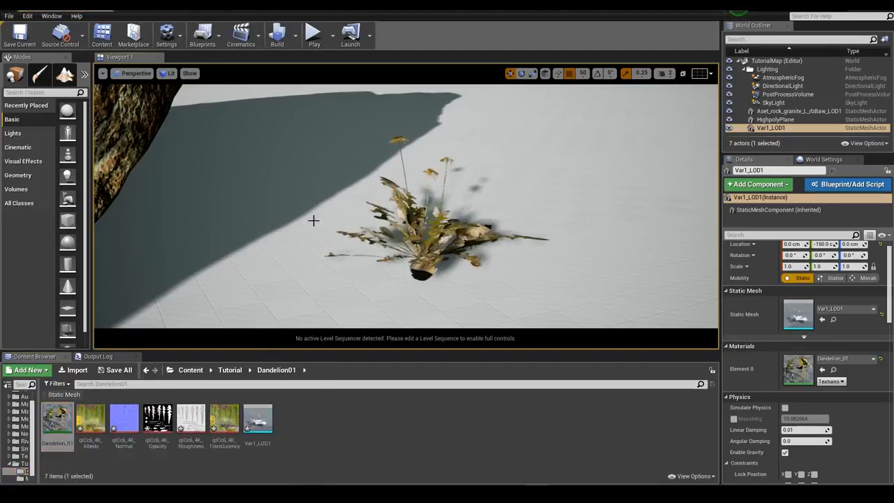
pyautogui.scroll(5, 449, 223)
pyautogui.moveTo(449, 223); pyautogui.dragTo(436, 220, button='right')
pyautogui.scroll(-5, 437, 221)
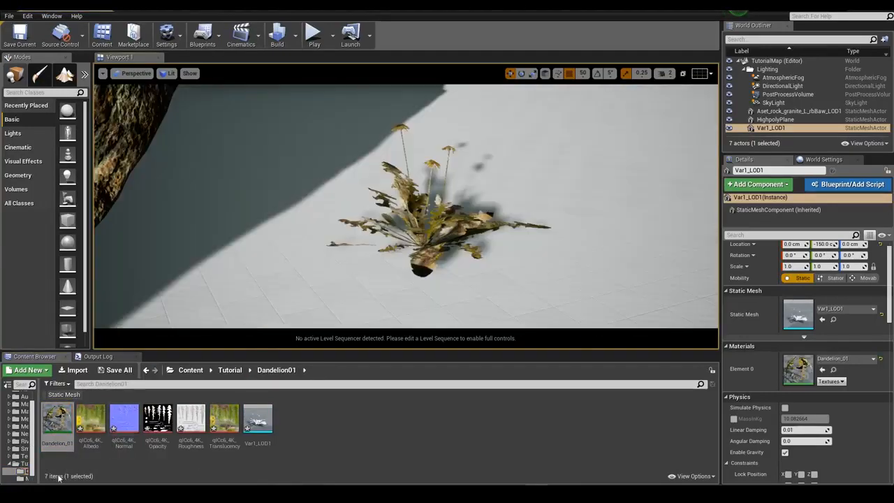
# Open Dandelion_01 and enable its Albedo, Normal, Opacity, Roughness and SSS texture parameters.
pyautogui.doubleClick(57, 419)
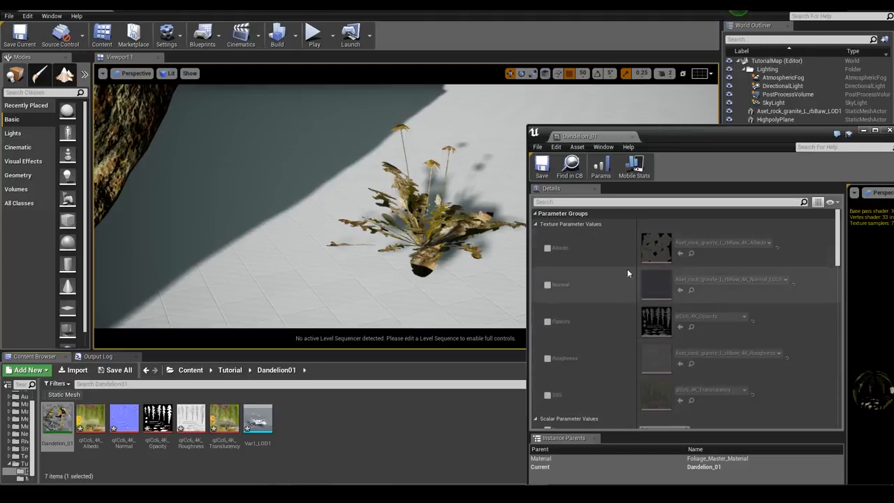
pyautogui.click(548, 248)
pyautogui.click(547, 285)
pyautogui.click(548, 321)
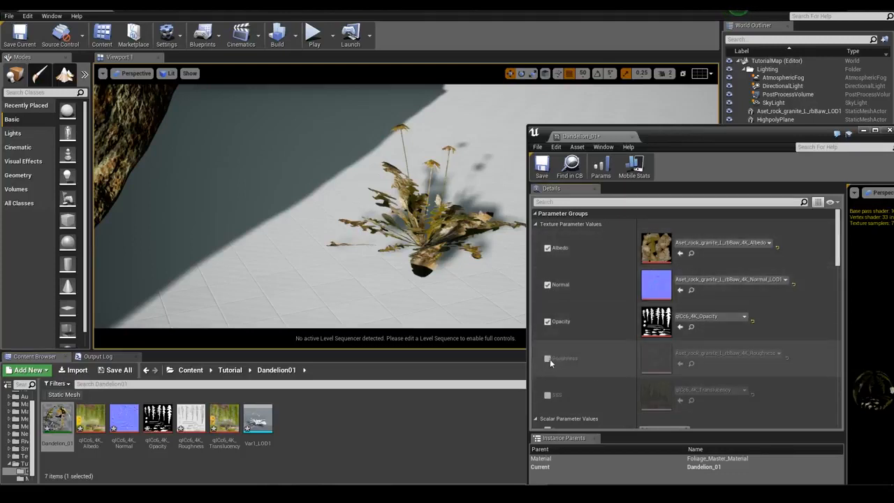
pyautogui.click(548, 359)
pyautogui.click(548, 395)
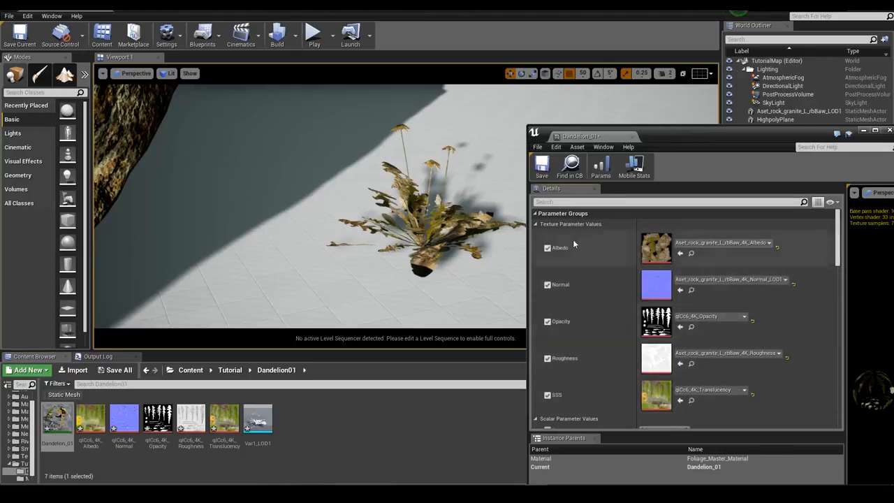
# Assign the qlCc6_4K_Albedo, qlCc6_4K_Normal and qlCc6_4K_Roughness textures to the matching Dandelion_01 parameters.
pyautogui.moveTo(600, 136); pyautogui.dragTo(623, 106)
pyautogui.moveTo(392, 218); pyautogui.dragTo(366, 199, button='right')
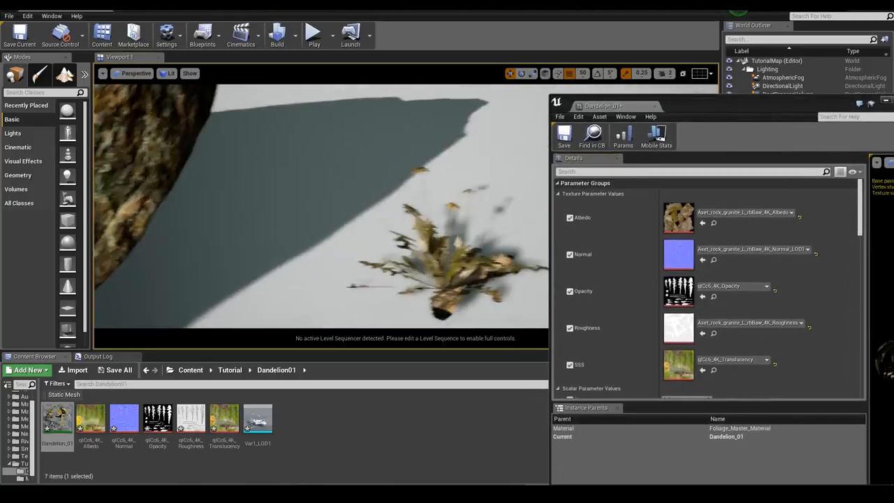
pyautogui.scroll(6, 427, 220)
pyautogui.moveTo(430, 220); pyautogui.dragTo(430, 251, button='right')
pyautogui.scroll(-6, 430, 220)
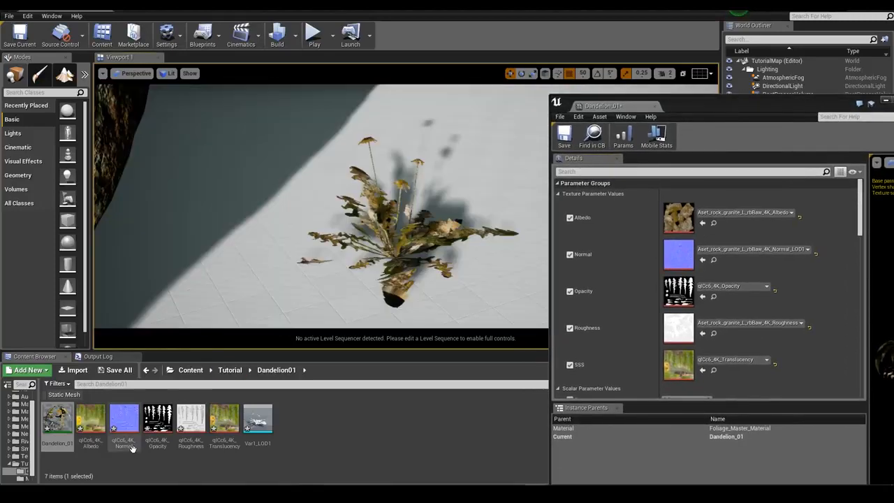
pyautogui.moveTo(91, 423); pyautogui.dragTo(685, 223)
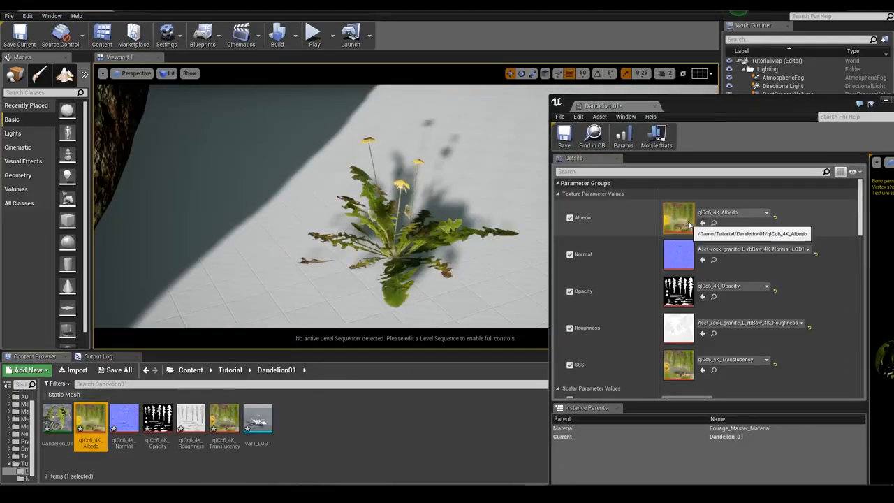
pyautogui.moveTo(122, 428); pyautogui.dragTo(682, 257)
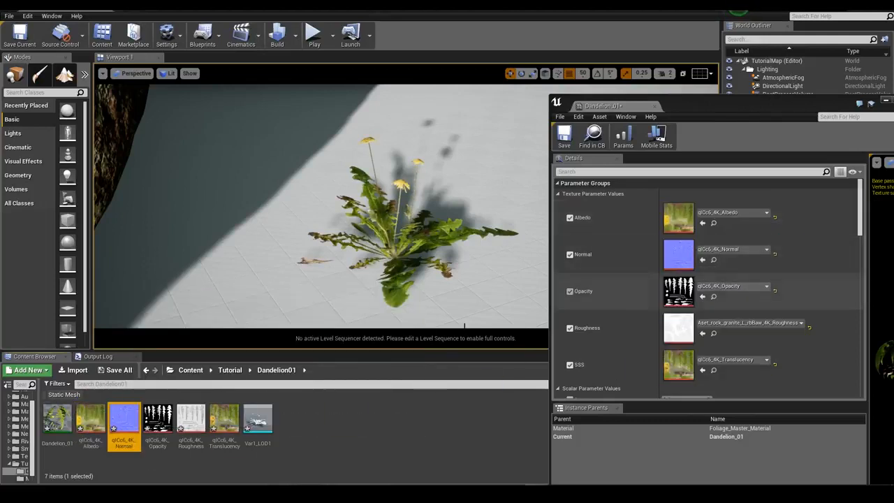
pyautogui.moveTo(190, 423); pyautogui.dragTo(681, 328)
pyautogui.scroll(5, 383, 192)
pyautogui.scroll(-5, 383, 192)
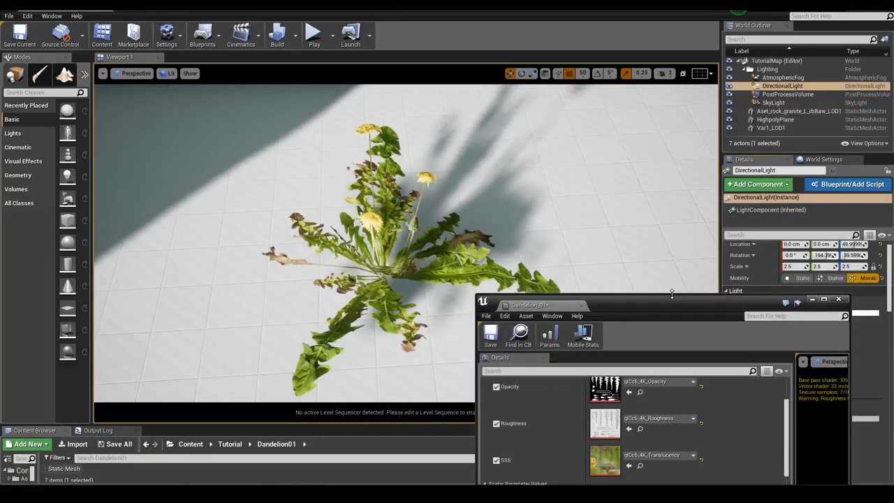
# Try a Normal_Strength of 1.0 in Dandelion_01 for comparison and set it back to 2.0.
pyautogui.moveTo(672, 292); pyautogui.dragTo(756, 209)
pyautogui.scroll(-1, 754, 409)
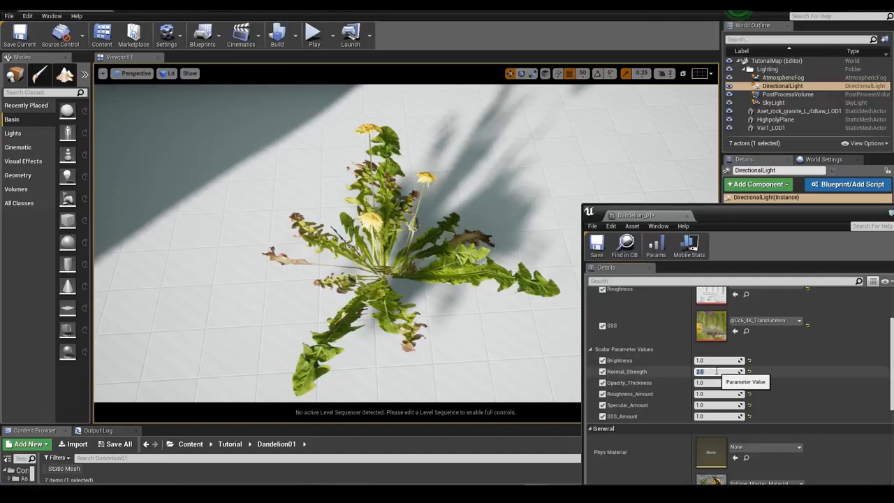
pyautogui.write('1')
pyautogui.press('Return')
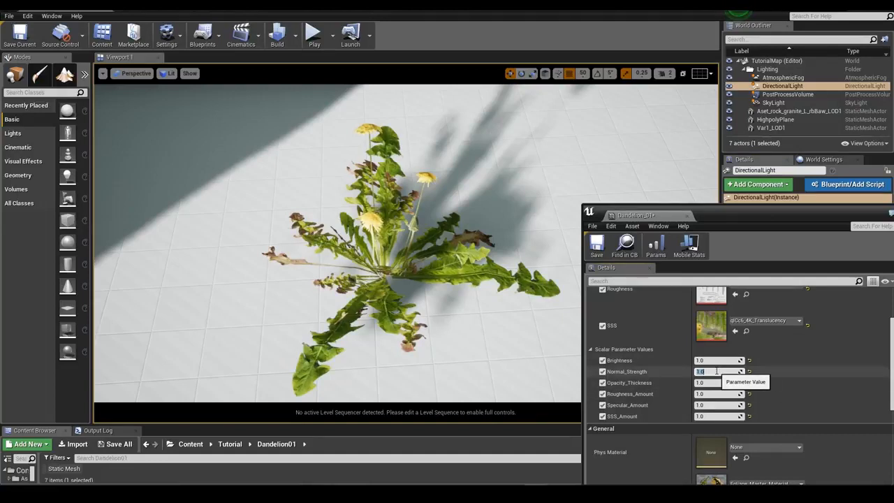
pyautogui.write('3')
pyautogui.press('Return')
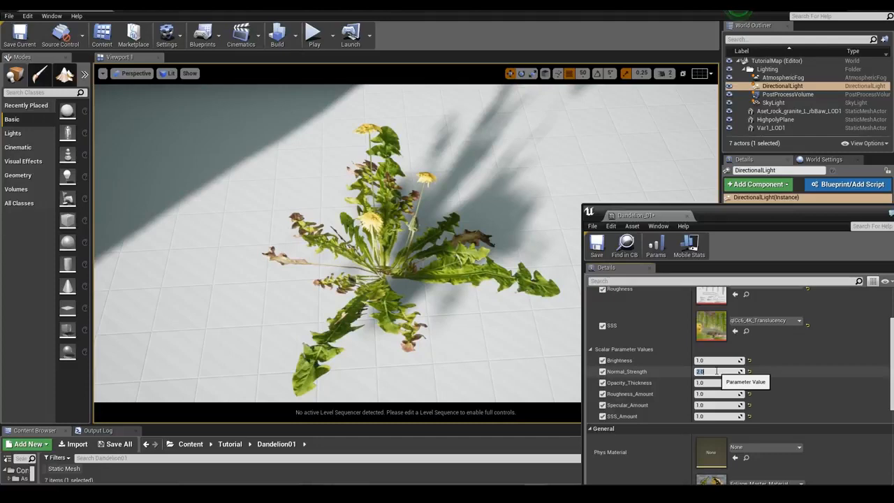
# Rotate the DirectionalLight to about 331° in Y and about 223° in Z to relight the rock and plant.
pyautogui.moveTo(755, 221); pyautogui.dragTo(650, 386)
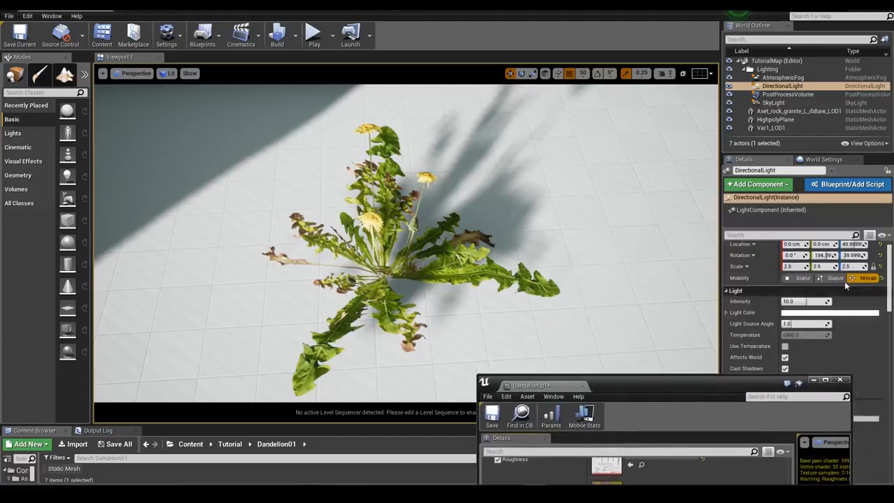
pyautogui.moveTo(825, 256); pyautogui.dragTo(831, 256)
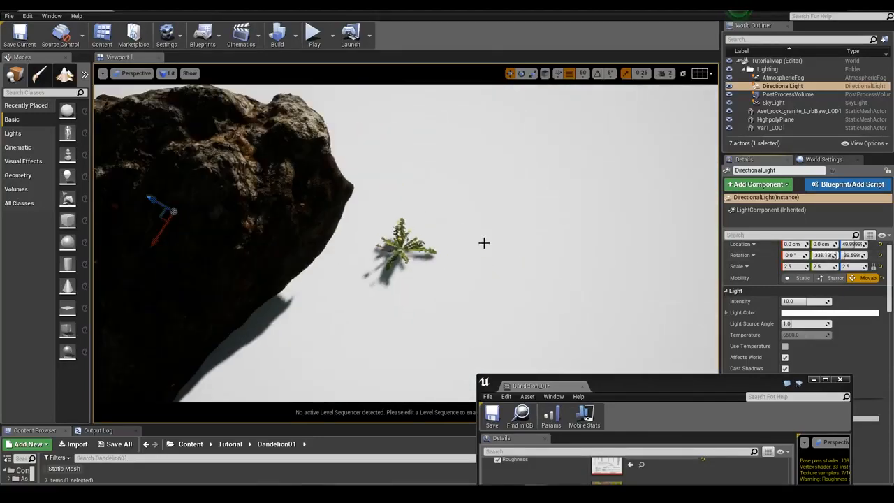
pyautogui.moveTo(483, 242); pyautogui.dragTo(489, 243, button='right')
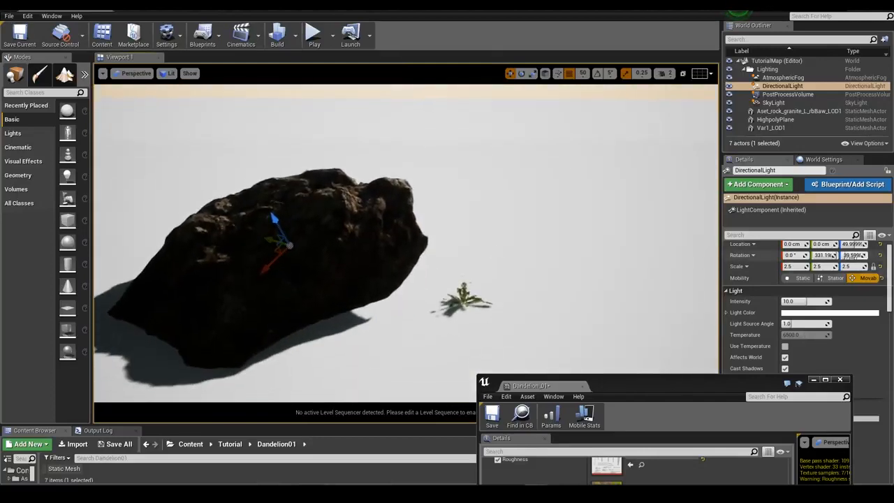
pyautogui.moveTo(855, 255); pyautogui.dragTo(857, 256)
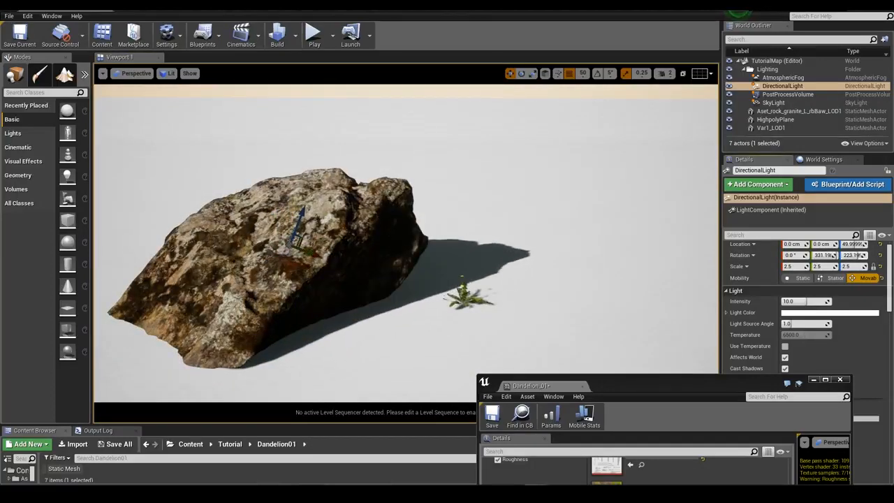
pyautogui.moveTo(490, 244); pyautogui.dragTo(489, 244, button='right')
pyautogui.press('g')
pyautogui.press('g')
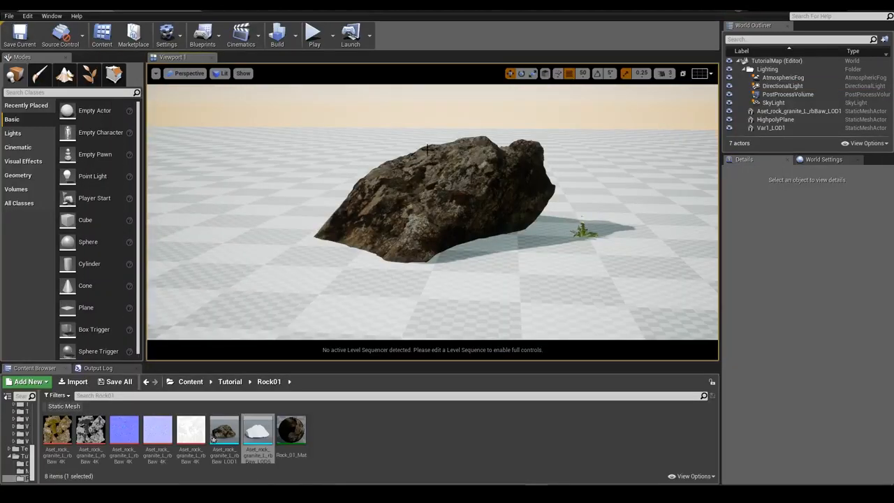
# Duplicate the granite rock and move the copy along the Y axis to 250 cm, beside the original.
pyautogui.moveTo(461, 187); pyautogui.dragTo(466, 217, button='right')
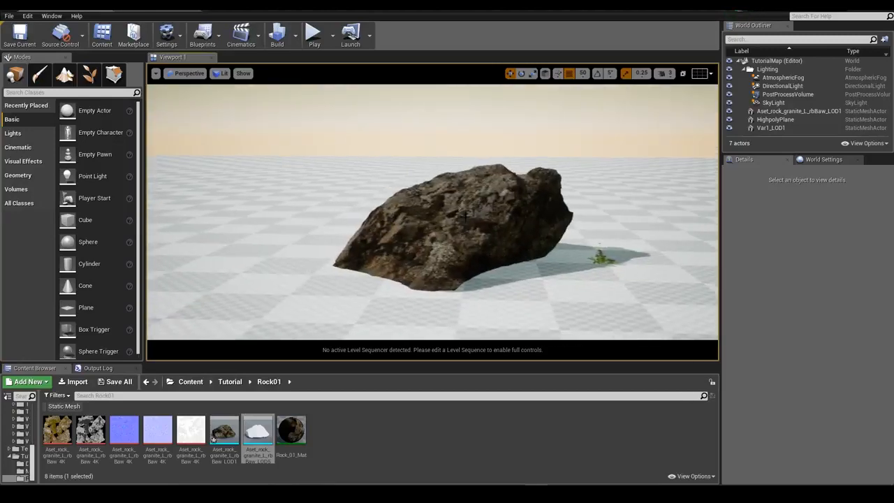
pyautogui.click(463, 218)
pyautogui.keyDown('alt'); pyautogui.moveTo(441, 259); pyautogui.dragTo(160, 279); pyautogui.keyUp('alt')
pyautogui.moveTo(161, 279); pyautogui.dragTo(109, 282, button='right')
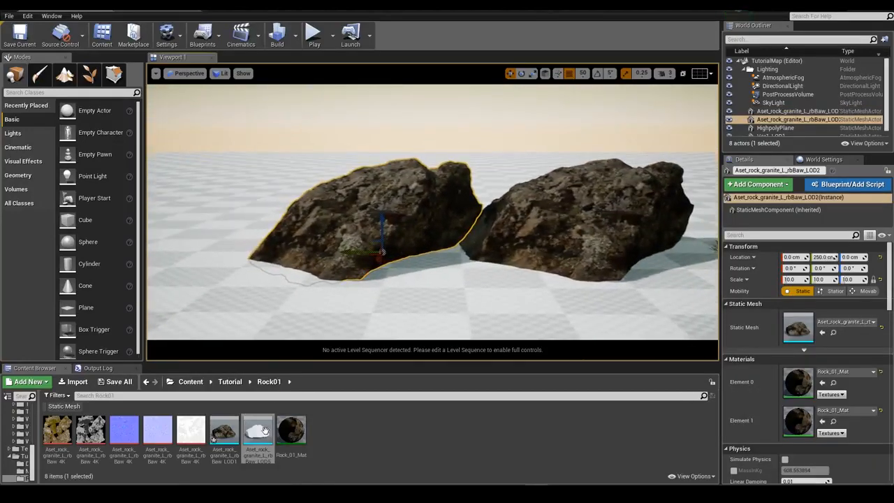
# Set the duplicate rock's static mesh to Aset_rock_granite_L_rbBaw_LOD5, swapping LOD1 back in briefly to compare them.
pyautogui.moveTo(265, 430); pyautogui.dragTo(810, 331)
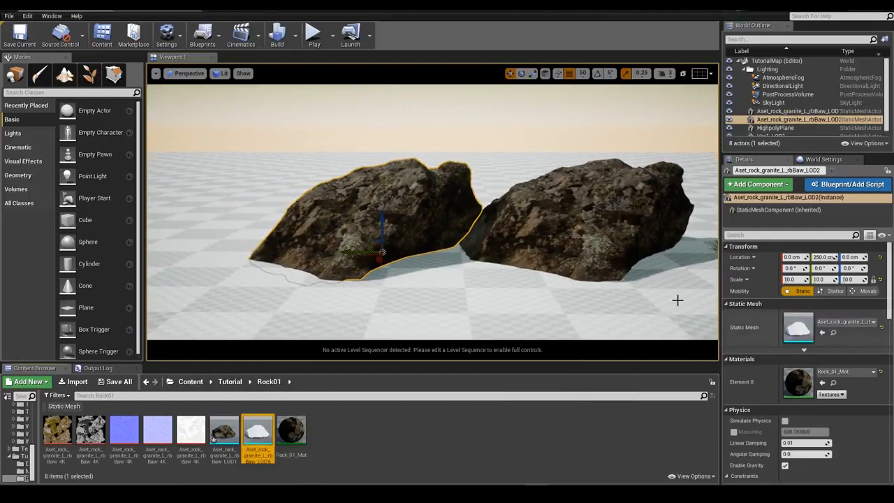
pyautogui.scroll(4, 392, 197)
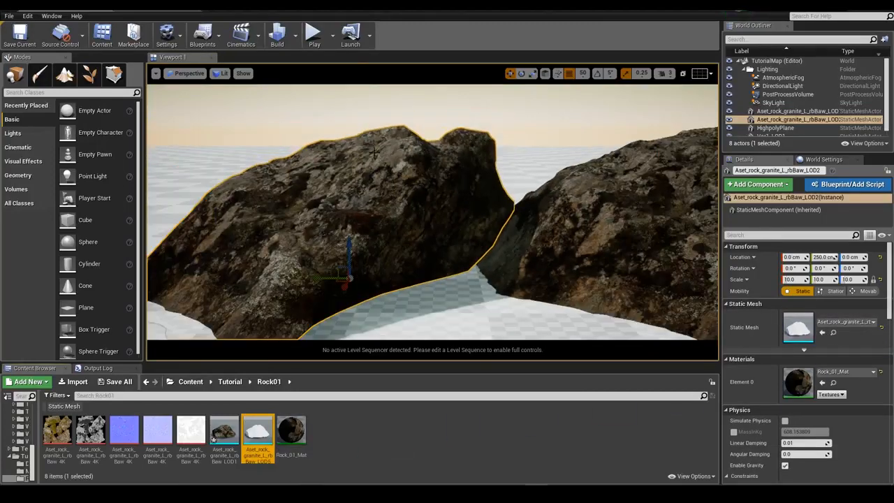
pyautogui.moveTo(224, 430); pyautogui.dragTo(798, 333)
pyautogui.moveTo(257, 430); pyautogui.dragTo(810, 330)
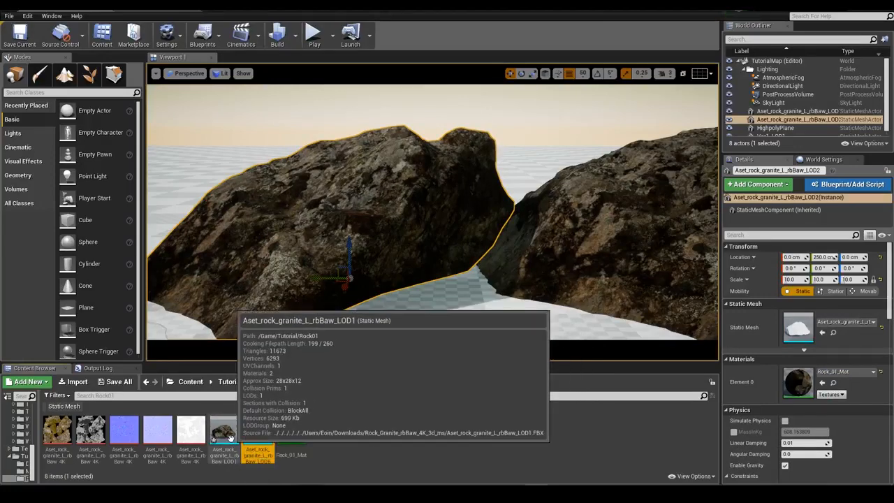
# Compare the triangle and vertex counts of the rock's LOD1 and LOD5 mesh assets.
pyautogui.doubleClick(231, 438)
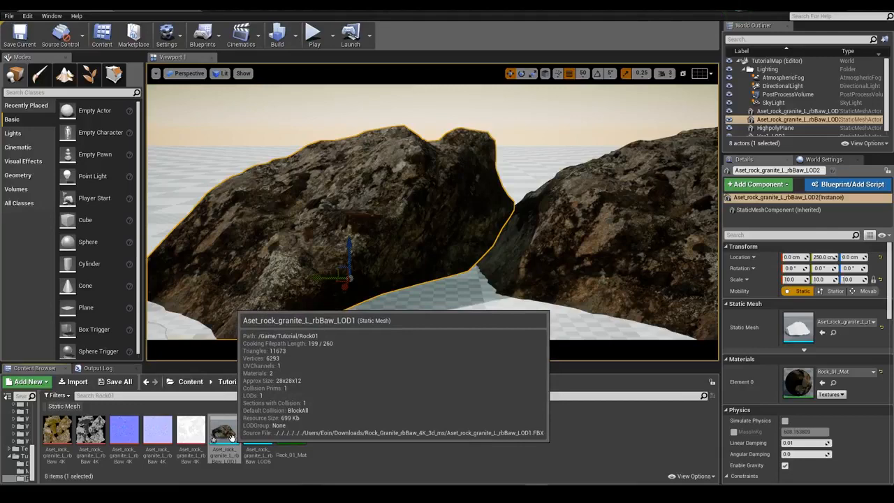
pyautogui.moveTo(252, 438)
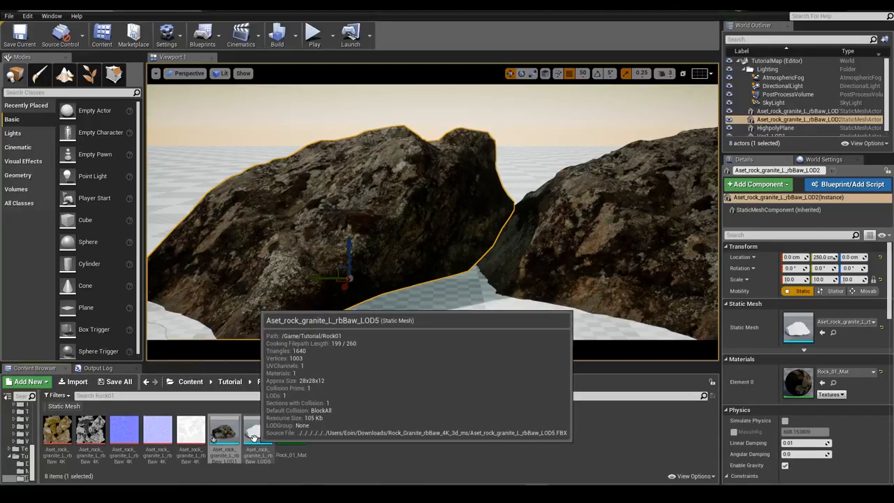
# Move the duplicate rock far behind the original, to about -1700 cm in X and 0 cm in Y.
pyautogui.press('s')
pyautogui.moveTo(576, 244)
pyautogui.mouseDown(button='right')
pyautogui.moveTo(581, 249)
pyautogui.moveTo(576, 244)
pyautogui.mouseUp(button='right')
pyautogui.press('g')
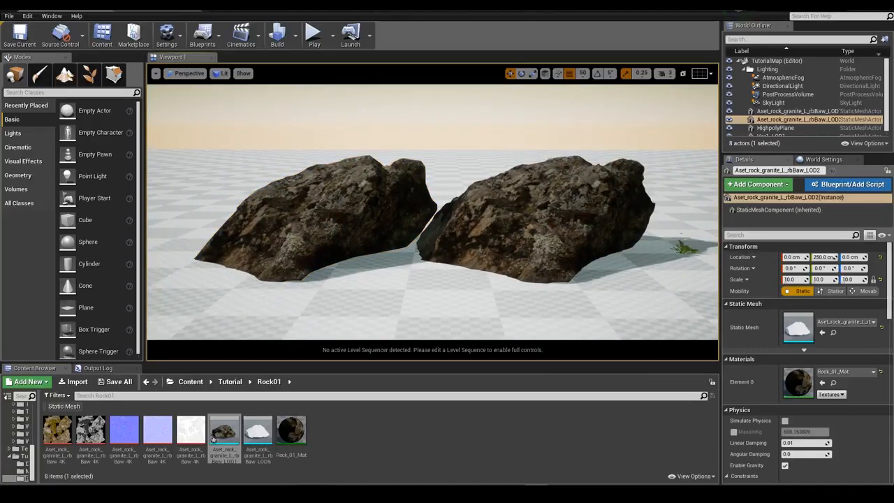
pyautogui.press('g')
pyautogui.press('s')
pyautogui.moveTo(462, 256); pyautogui.dragTo(485, 256, button='right')
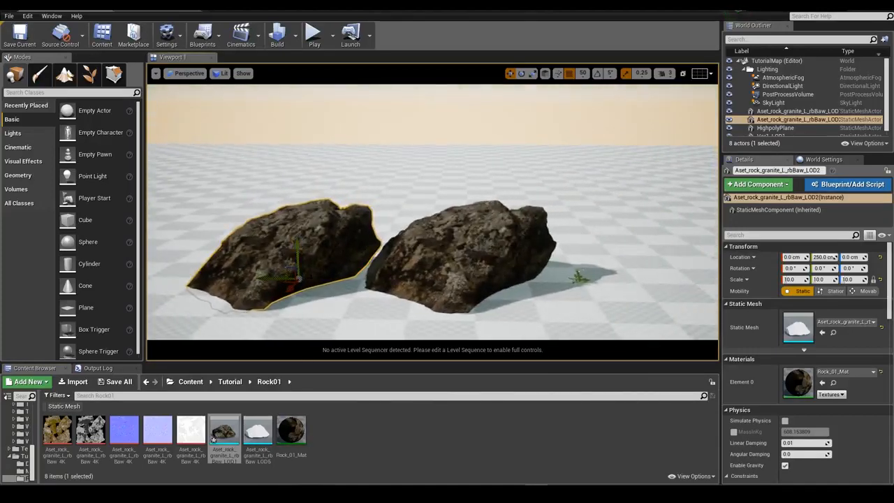
pyautogui.moveTo(300, 278); pyautogui.dragTo(435, 168)
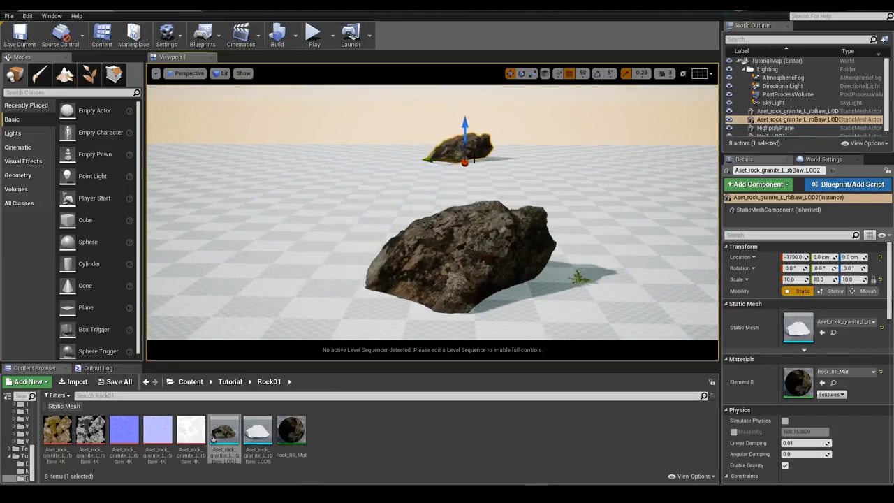
pyautogui.click(516, 147)
pyautogui.press('Escape')
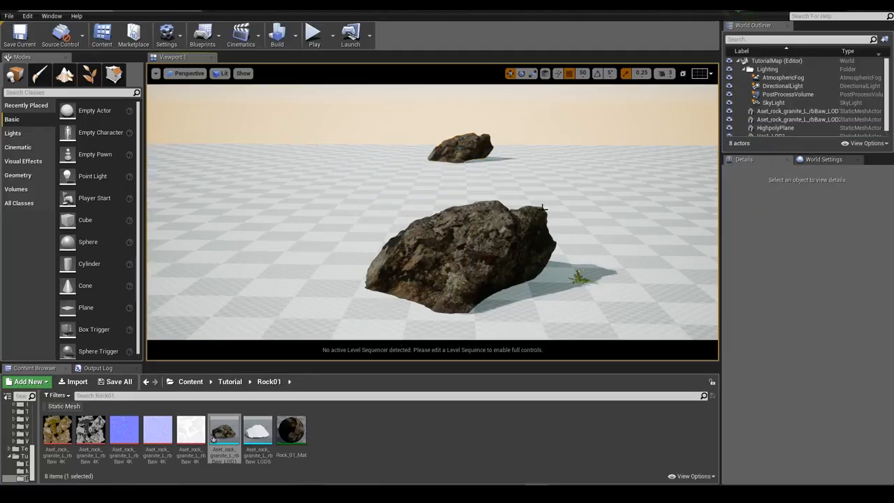
pyautogui.scroll(-5, 533, 228)
pyautogui.scroll(4, 533, 227)
# Delete the distant duplicate rock and select the original granite rock.
pyautogui.click(478, 140)
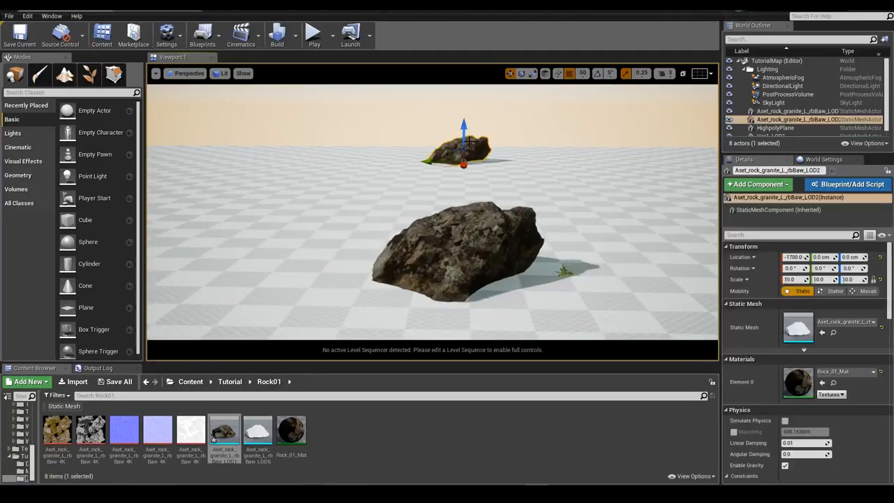
pyautogui.press('Delete')
pyautogui.click(458, 248)
pyautogui.moveTo(457, 248); pyautogui.dragTo(484, 259, button='right')
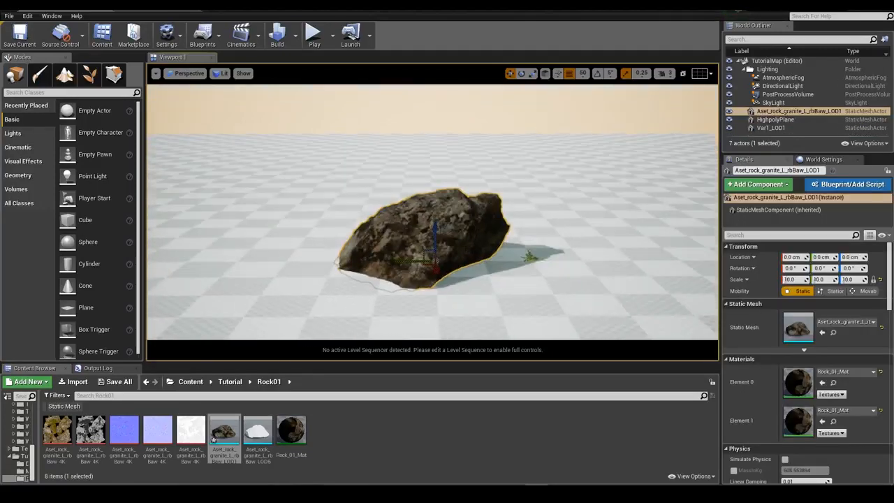
# Import Aset_rock_granite_L_rbBaw_LOD5.FBX as LOD level 1 of the selected rock's static mesh.
pyautogui.doubleClick(797, 328)
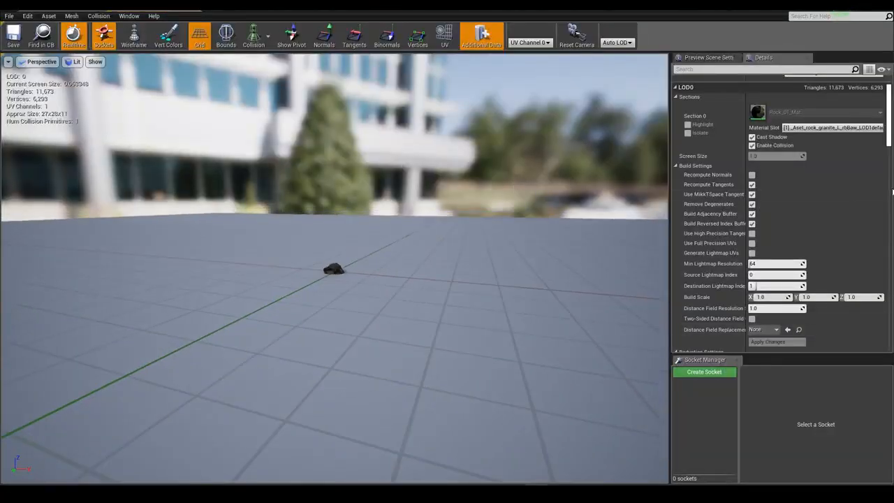
pyautogui.scroll(-10, 816, 217)
pyautogui.scroll(10, 309, 262)
pyautogui.scroll(-3, 692, 230)
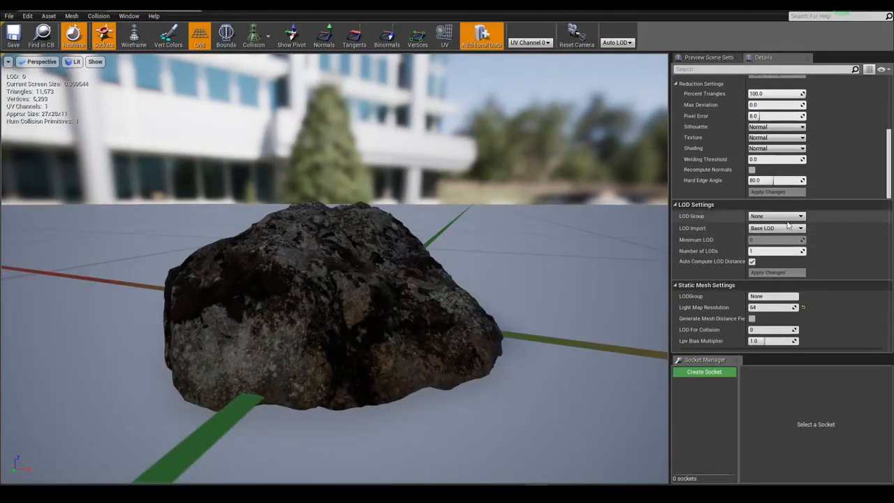
pyautogui.click(765, 228)
pyautogui.click(768, 242)
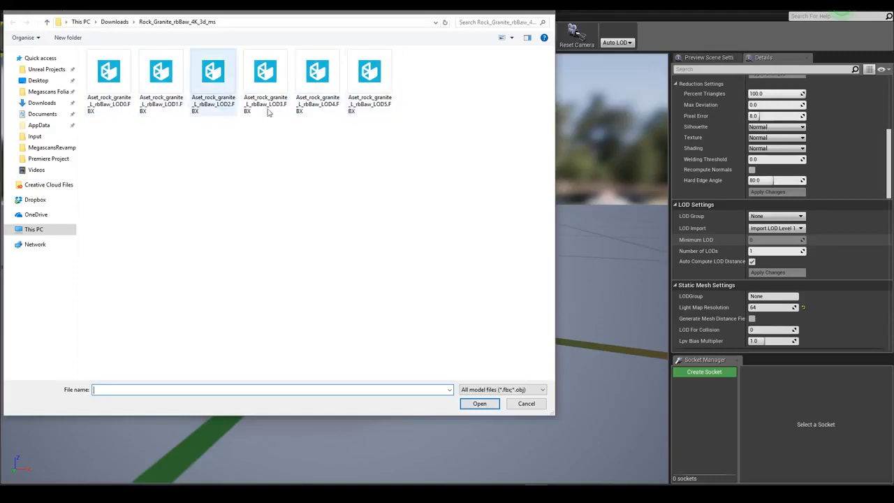
pyautogui.rightClick(338, 160)
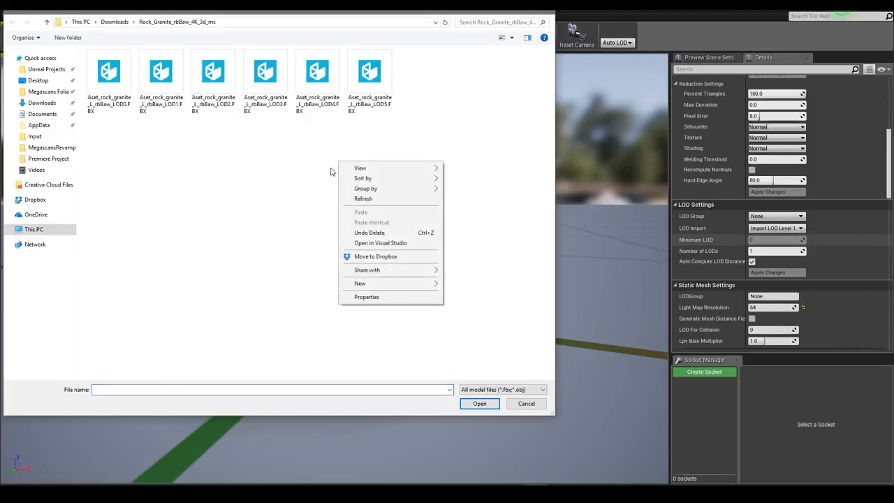
pyautogui.click(300, 162)
pyautogui.click(370, 80)
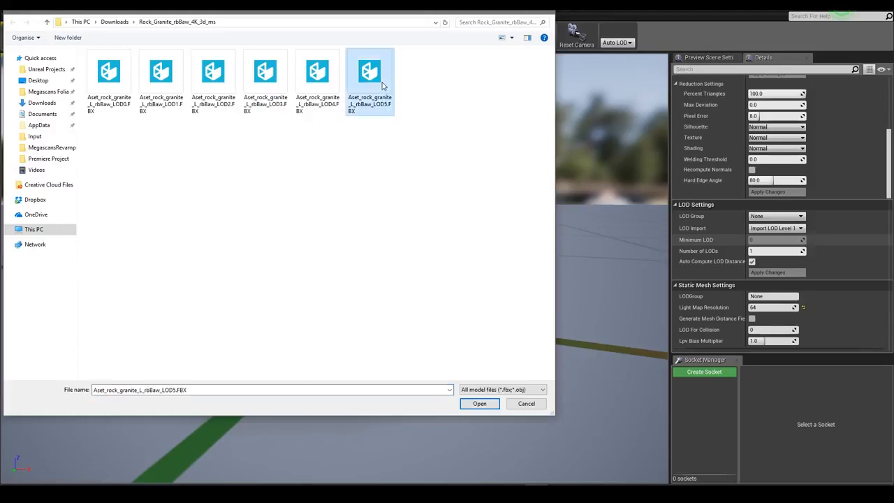
pyautogui.click(480, 405)
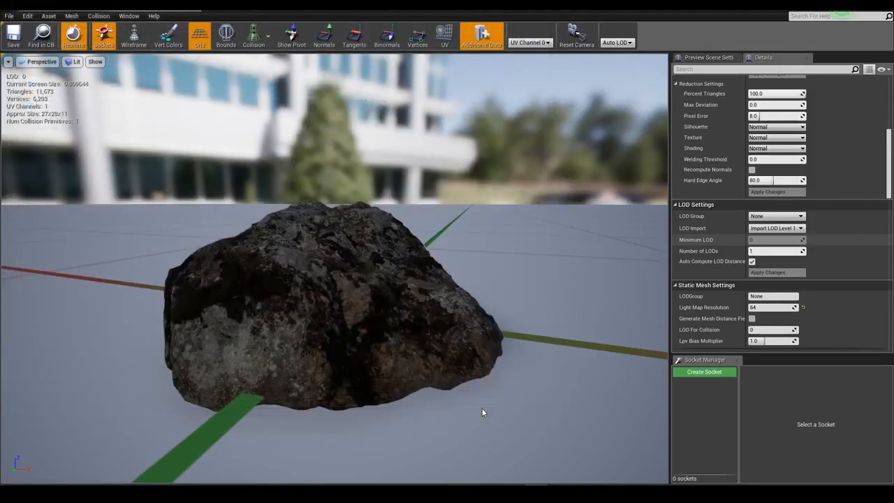
pyautogui.scroll(10, 819, 241)
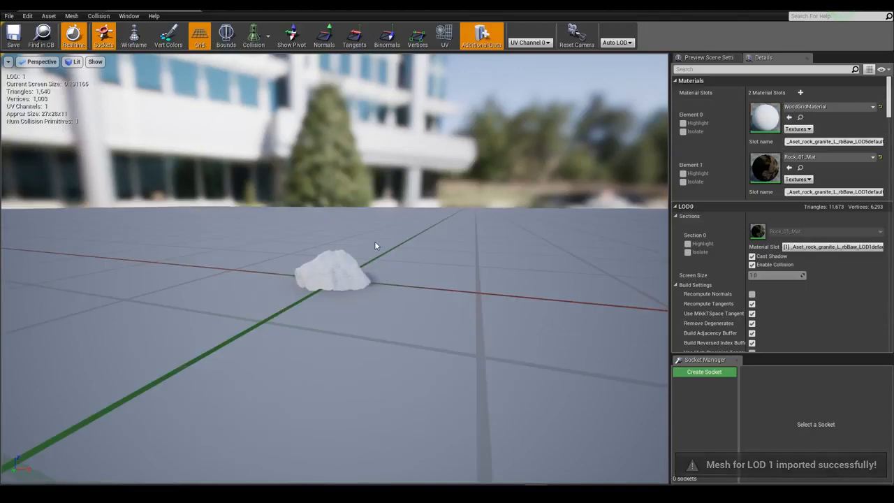
pyautogui.scroll(-5, 374, 245)
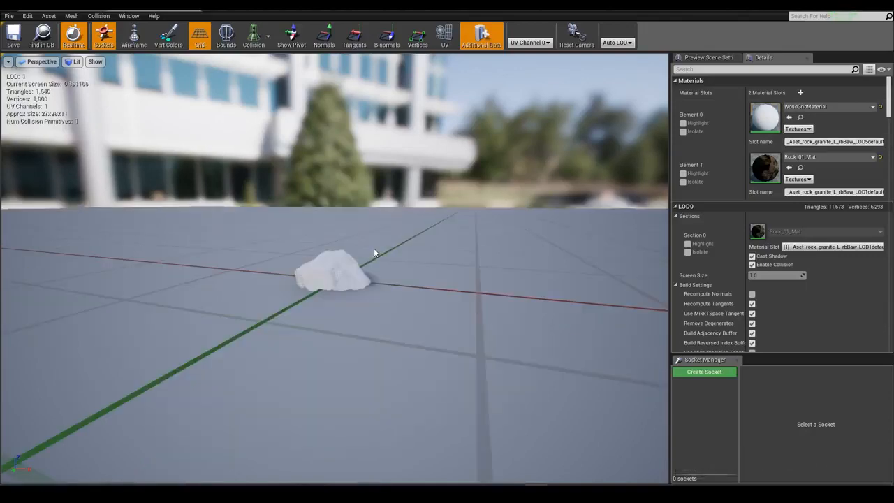
pyautogui.scroll(5, 336, 285)
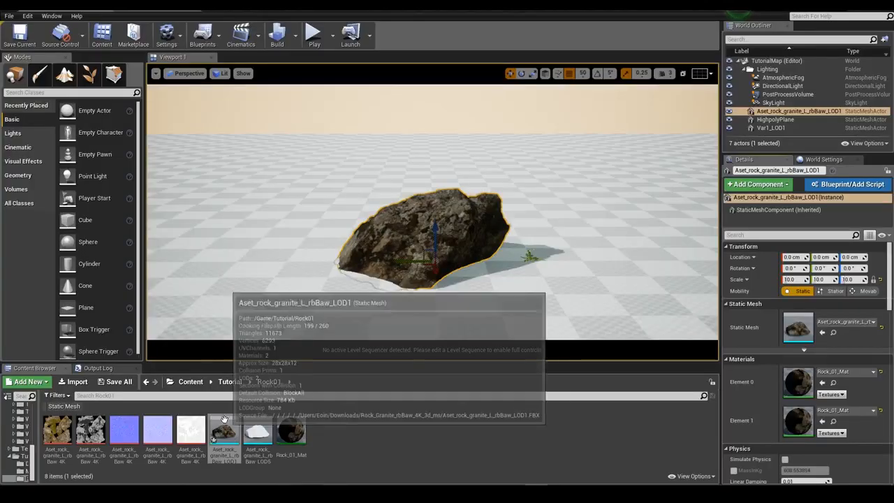
# Duplicate the Rock_01_Mat material instance and name the copy Rock_01_LOD5_Mat.
pyautogui.moveTo(158, 458)
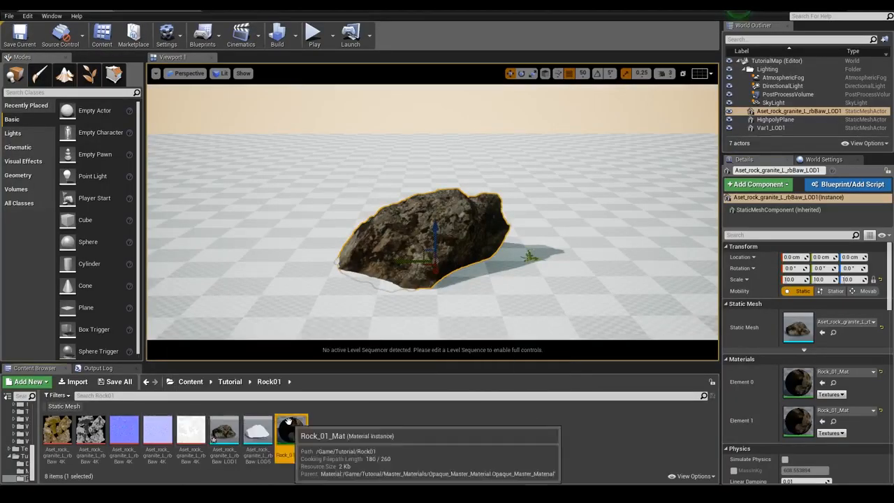
pyautogui.rightClick(292, 429)
pyautogui.click(356, 268)
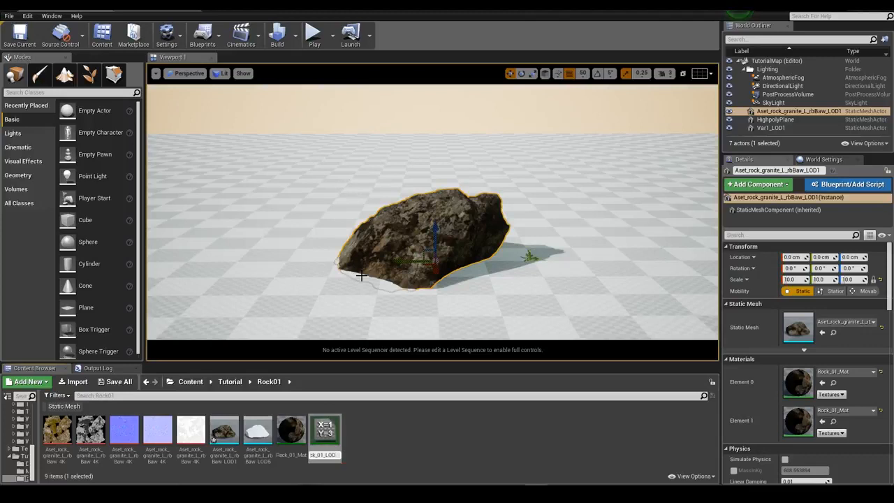
pyautogui.press('Return')
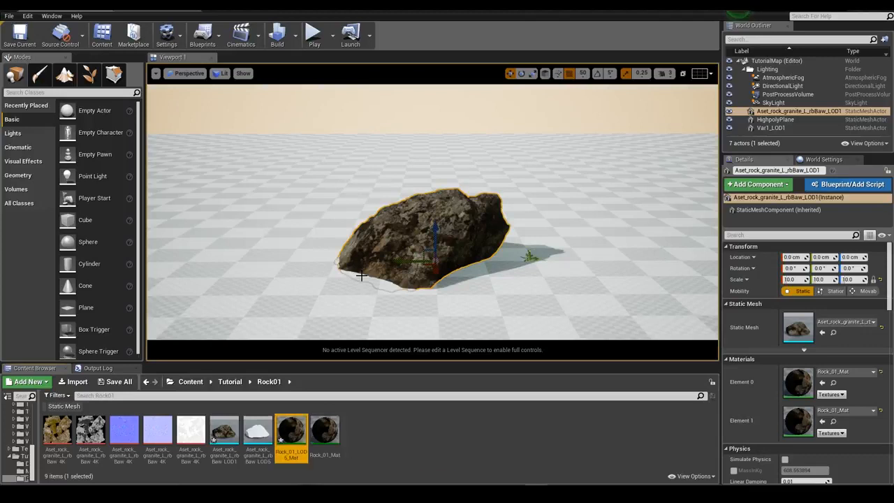
# Set the Normal texture of Rock_01_LOD5_Mat to Aset_rock_granite_L_rbBaw_4K_Normal_LOD5 and save the material instance.
pyautogui.doubleClick(292, 437)
pyautogui.moveTo(222, 7); pyautogui.dragTo(417, 292)
pyautogui.moveTo(541, 282); pyautogui.dragTo(557, 118)
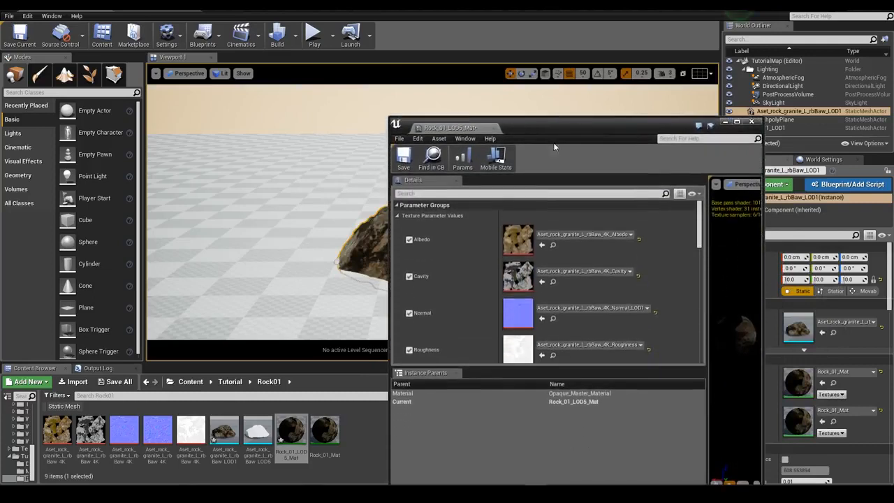
pyautogui.scroll(-2, 545, 294)
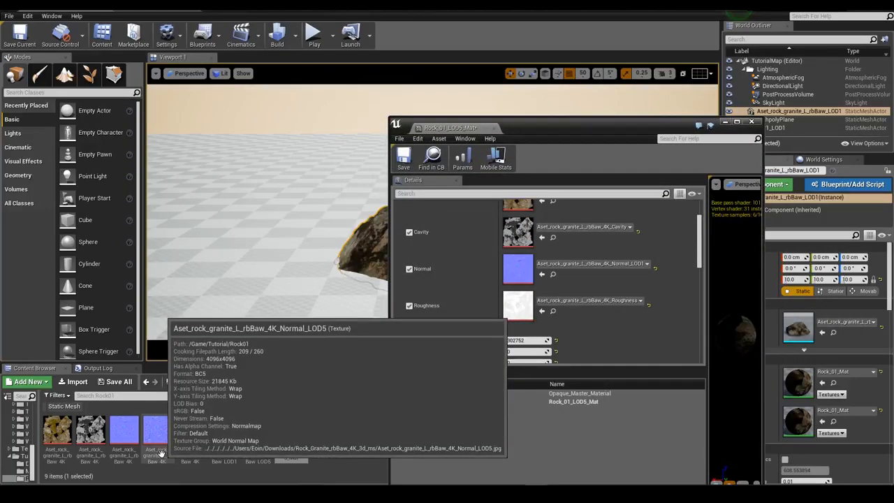
pyautogui.moveTo(160, 450); pyautogui.dragTo(518, 273)
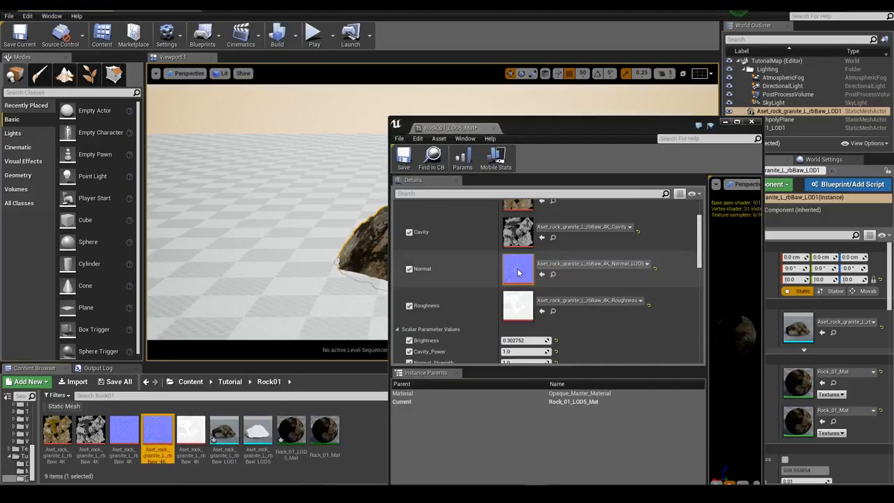
pyautogui.click(404, 158)
pyautogui.click(753, 122)
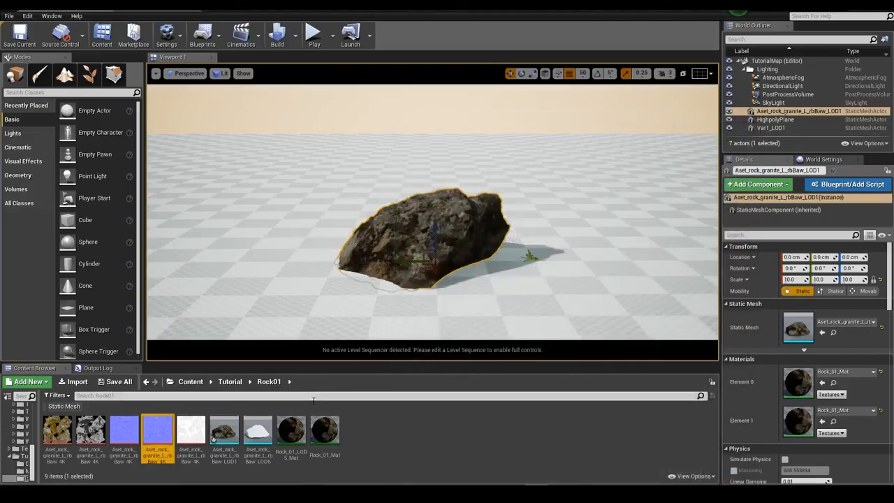
# Assign Rock_01_LOD5_Mat to the Element 0 material slot of the Aset_rock_granite_L_rbBaw_LOD1 mesh.
pyautogui.doubleClick(224, 432)
pyautogui.click(835, 106)
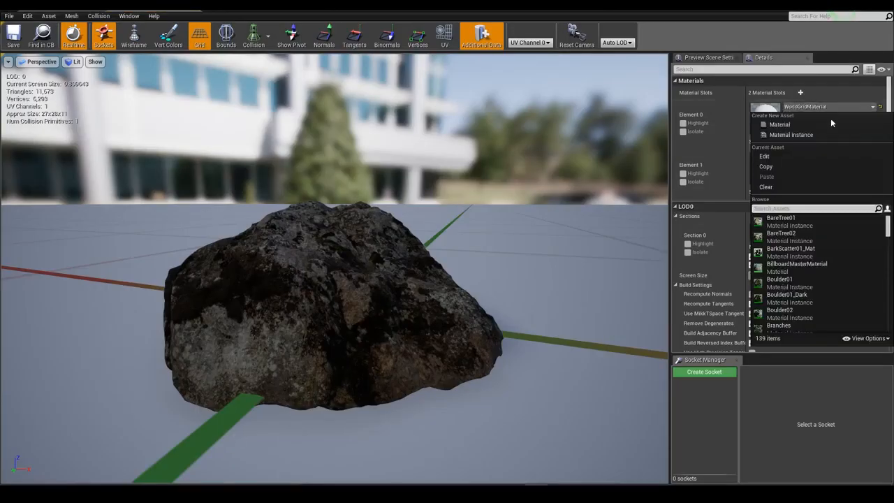
pyautogui.write('rock 012')
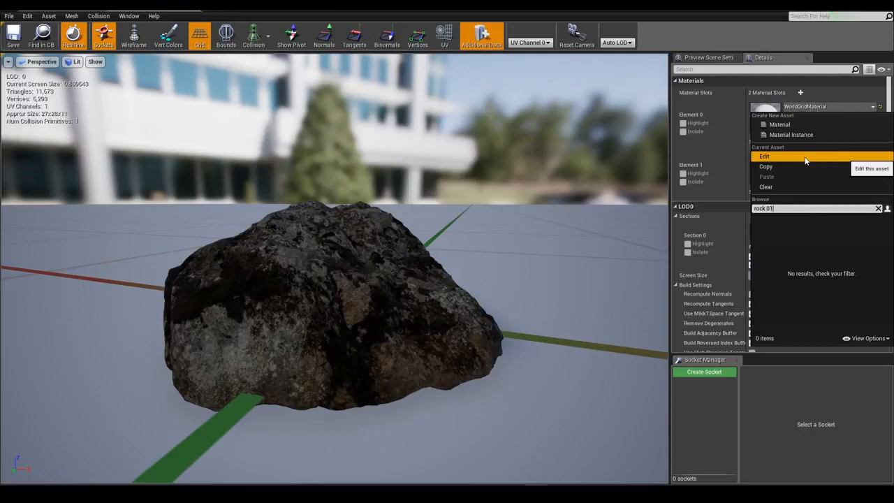
pyautogui.click(803, 253)
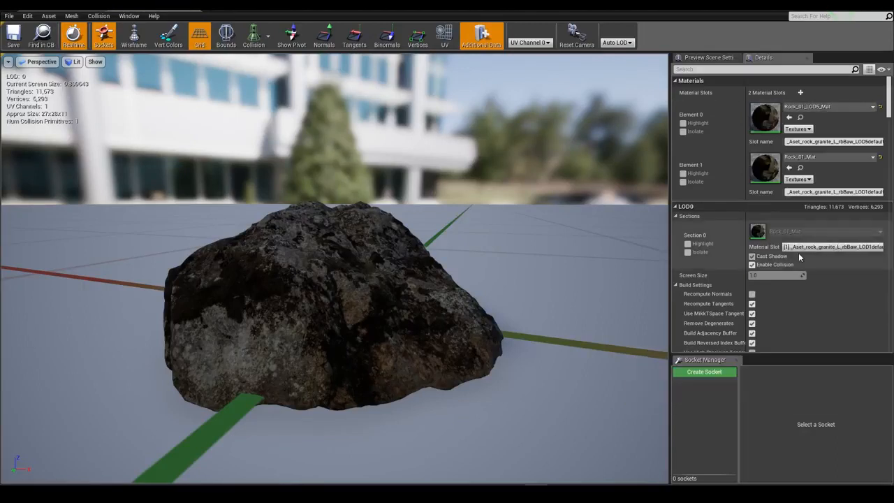
# Examine the switch between LOD 0 and LOD 1 in the mesh preview at near and far distances.
pyautogui.scroll(-3, 351, 271)
pyautogui.scroll(3, 351, 272)
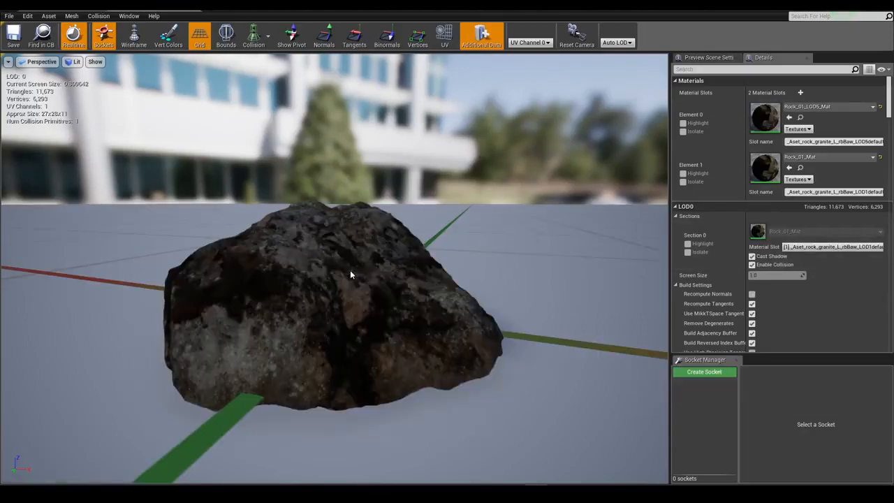
pyautogui.scroll(-3, 351, 272)
pyautogui.scroll(3, 351, 272)
pyautogui.scroll(-3, 350, 269)
pyautogui.scroll(3, 350, 270)
pyautogui.scroll(-3, 23, 81)
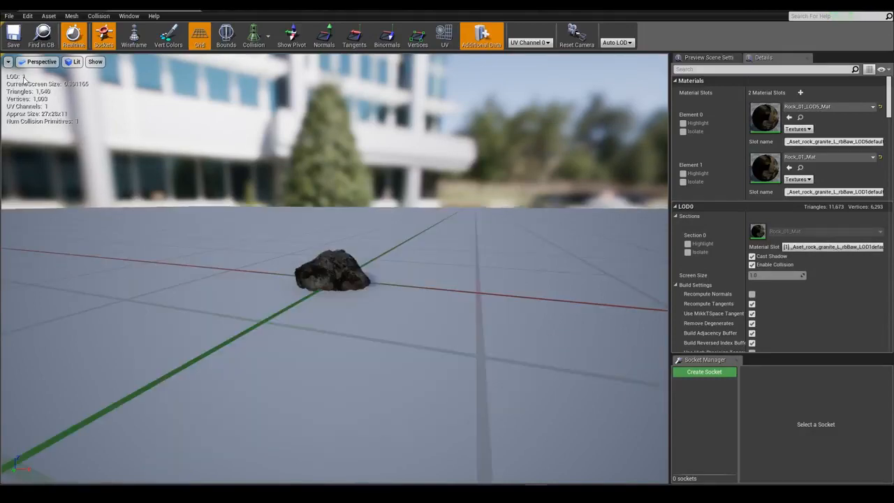
pyautogui.scroll(3, 23, 82)
pyautogui.scroll(-3, 23, 81)
pyautogui.scroll(3, 23, 82)
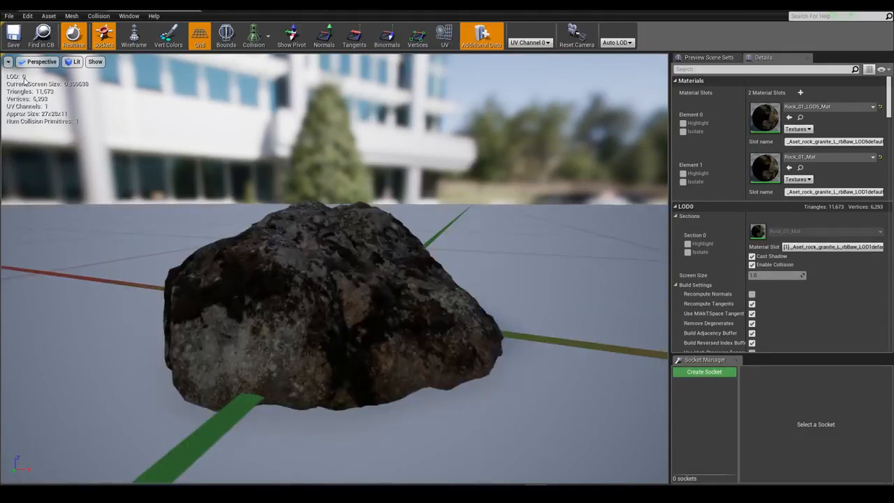
pyautogui.scroll(-3, 23, 82)
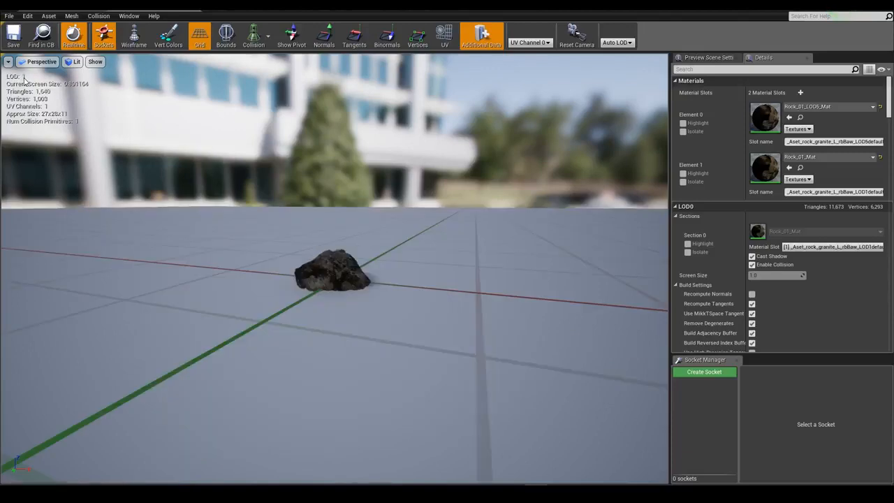
pyautogui.scroll(3, 23, 82)
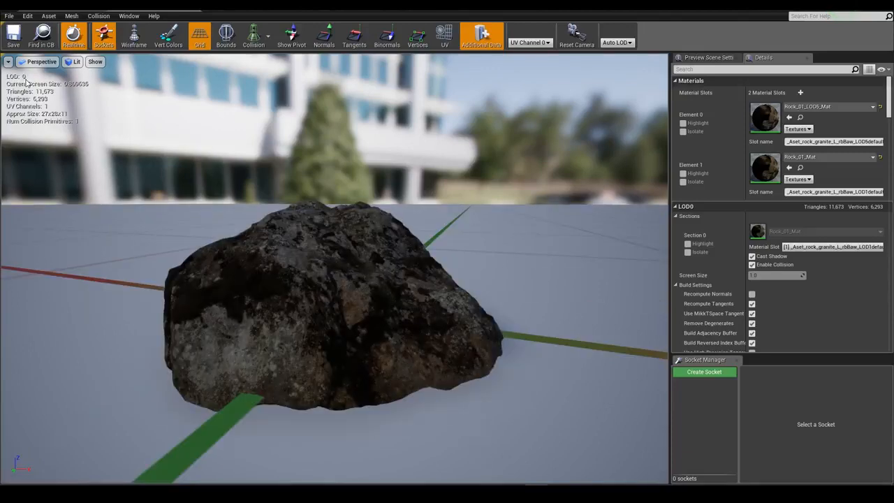
pyautogui.scroll(-3, 27, 82)
pyautogui.scroll(3, 26, 82)
pyautogui.scroll(-3, 30, 85)
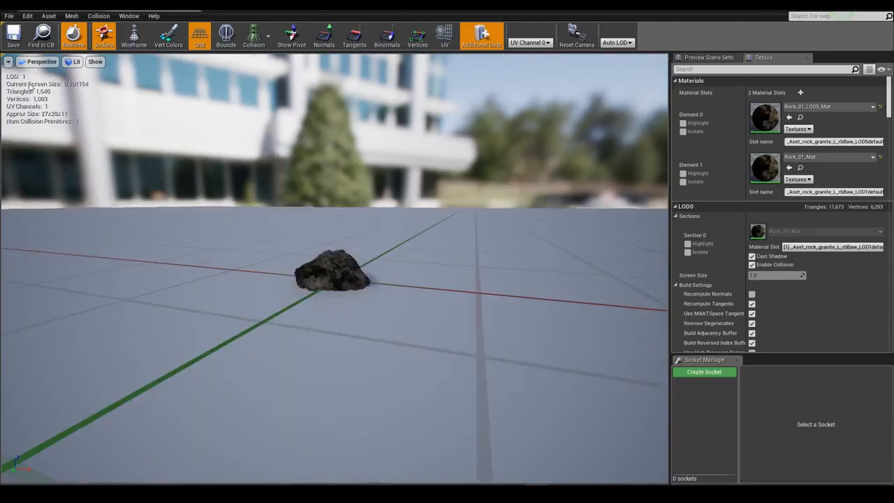
# Return to the level and view the rock from near and far to examine its LOD transition.
pyautogui.click(192, 10)
pyautogui.moveTo(434, 213); pyautogui.dragTo(428, 241, button='right')
pyautogui.press('g')
pyautogui.press('w')
pyautogui.press('s')
pyautogui.press('w')
pyautogui.press('s')
pyautogui.press('w')
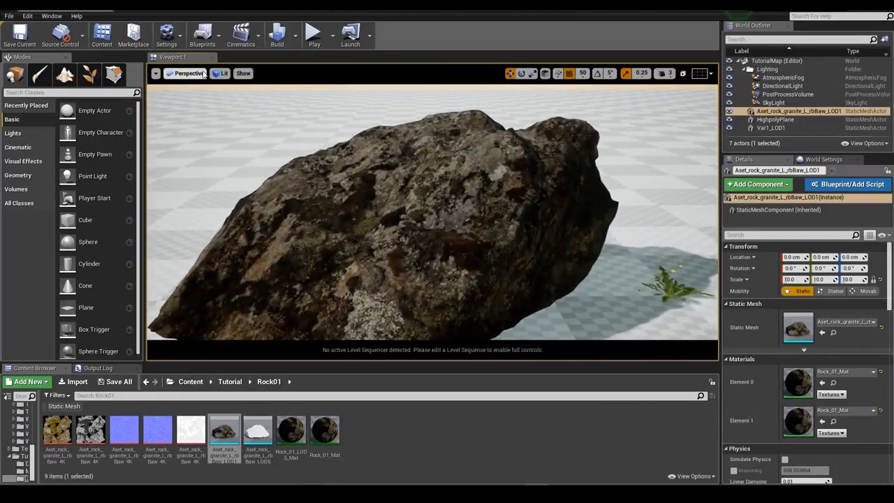
# Show the level in wireframe and compare the rock's mesh density at near and far distances.
pyautogui.click(197, 78)
pyautogui.moveTo(223, 75)
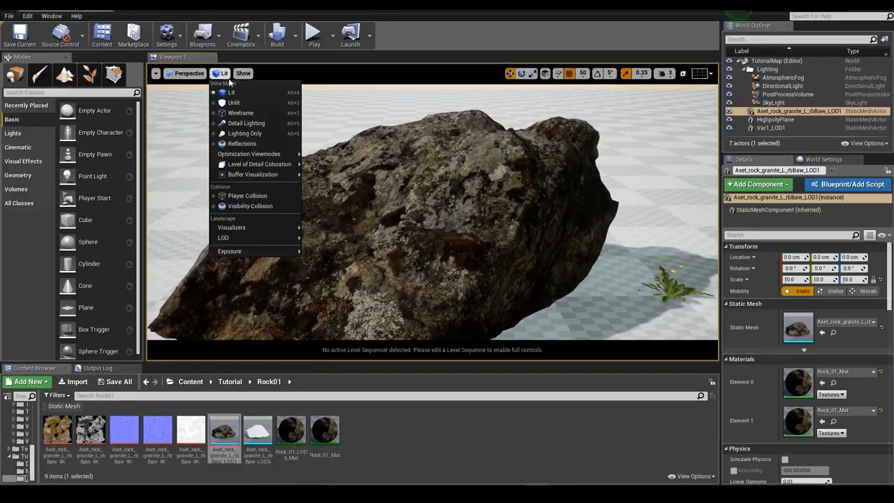
pyautogui.click(240, 116)
pyautogui.press('s')
pyautogui.moveTo(392, 196); pyautogui.dragTo(391, 197, button='right')
pyautogui.press('w')
pyautogui.moveTo(404, 157); pyautogui.dragTo(404, 157, button='right')
pyautogui.press('s')
# Hide the HighpolyPlane floor and inspect the rock at near and far distances without it.
pyautogui.click(417, 149)
pyautogui.press('h')
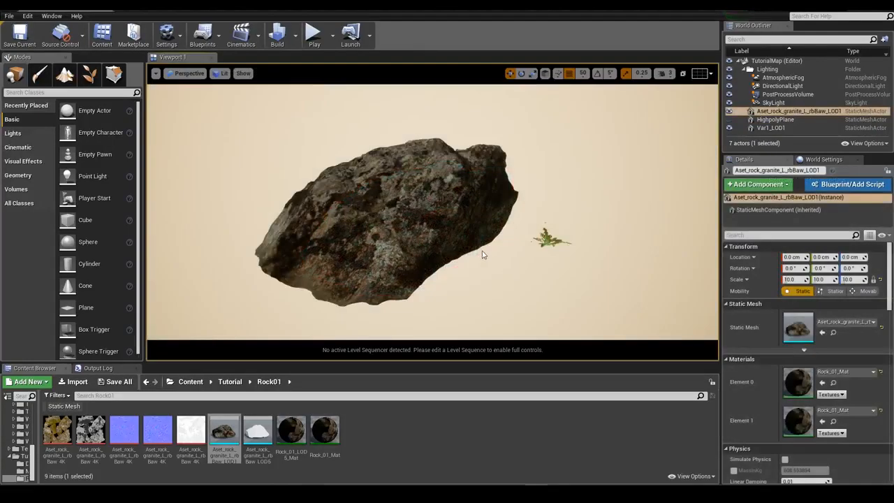
pyautogui.press('w')
pyautogui.moveTo(481, 256); pyautogui.dragTo(481, 255, button='right')
pyautogui.press('s')
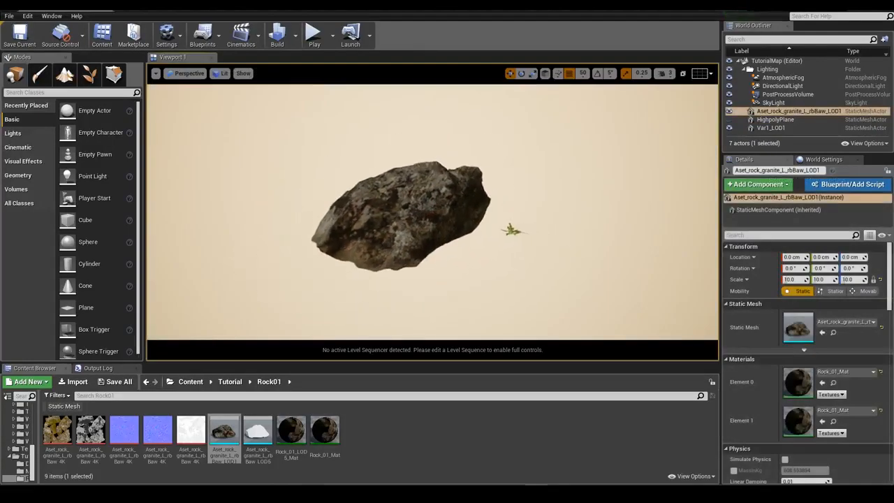
# View the granite rock from alternating near and far distances in the lit level to check its LOD switch.
pyautogui.press('w')
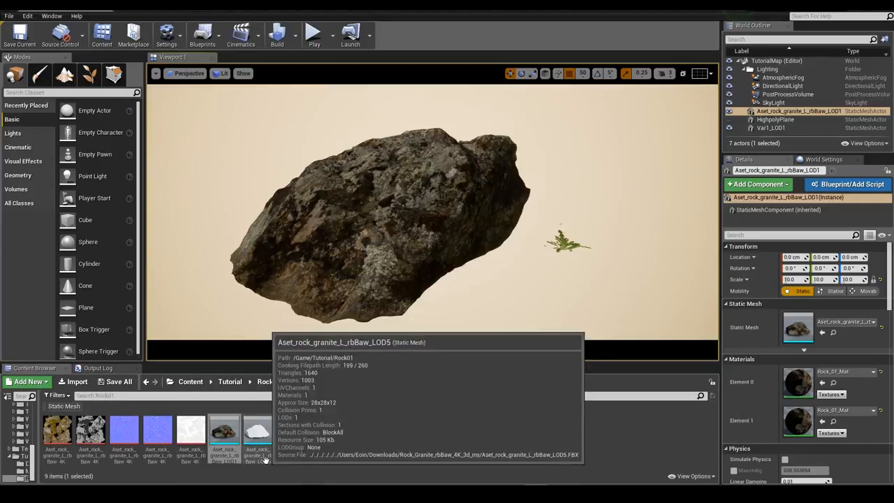
pyautogui.moveTo(266, 454)
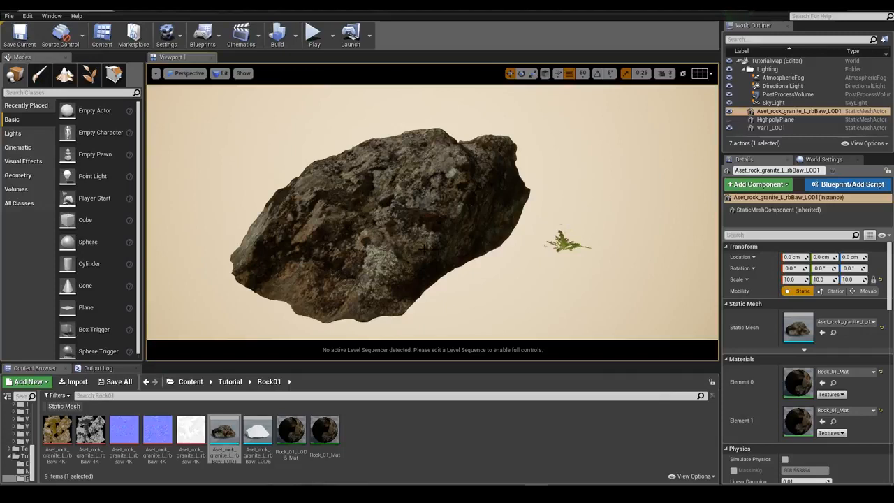
pyautogui.moveTo(429, 248); pyautogui.dragTo(429, 250, button='right')
pyautogui.press('s')
pyautogui.press('w')
pyautogui.press('s')
pyautogui.press('w')
pyautogui.moveTo(406, 276); pyautogui.dragTo(406, 277, button='right')
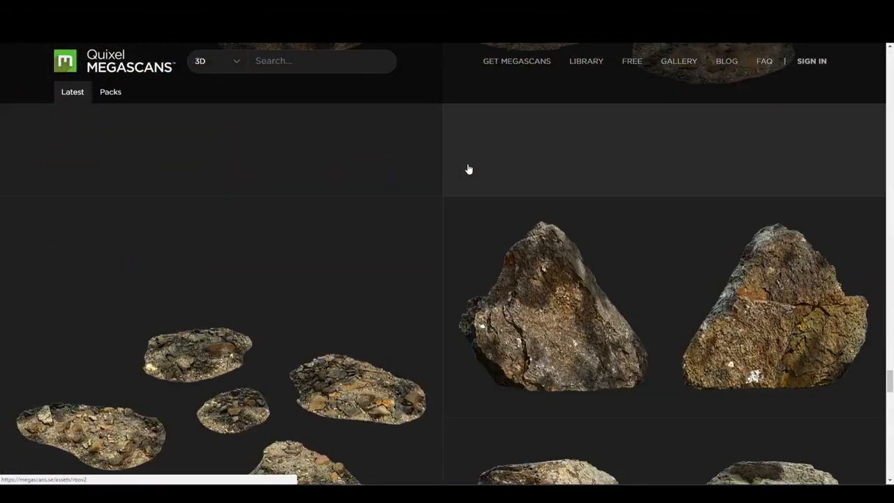
# Switch to the Quixel Megascans website and browse the latest 3D assets, such as rocks, branches and tree trunks.
pyautogui.scroll(-6, 451, 186)
pyautogui.scroll(-10, 452, 189)
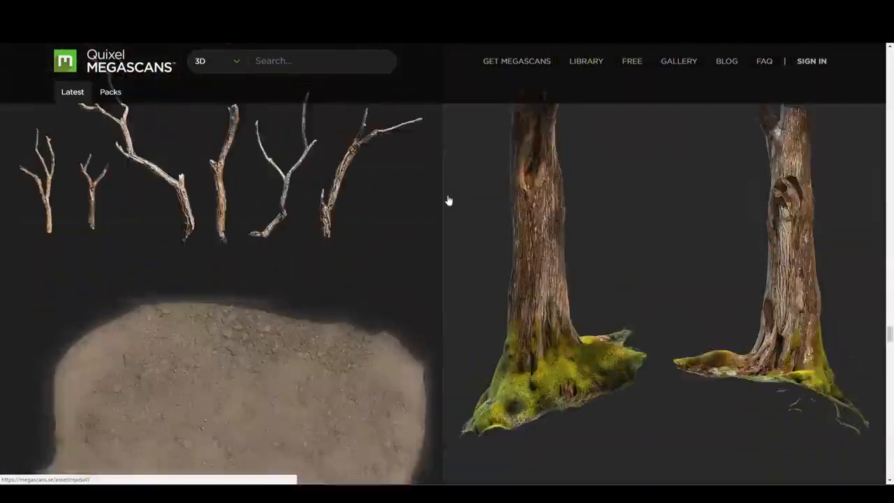
pyautogui.scroll(-10, 444, 204)
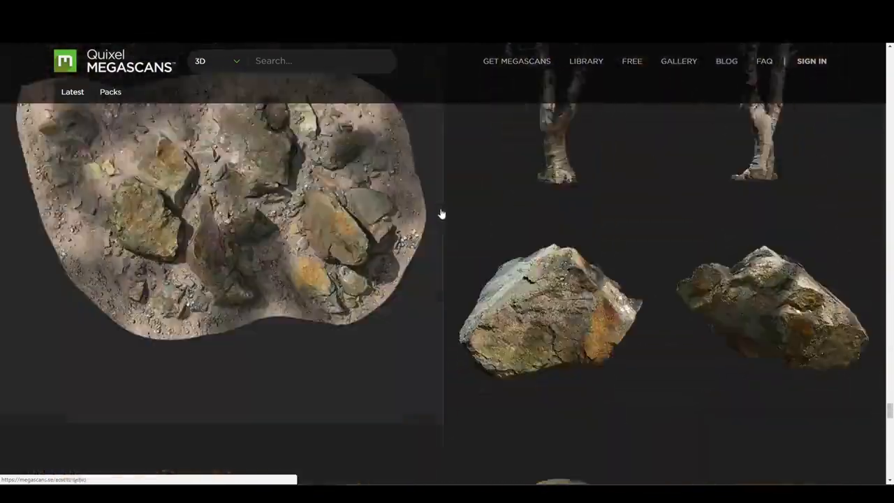
pyautogui.scroll(-10, 442, 229)
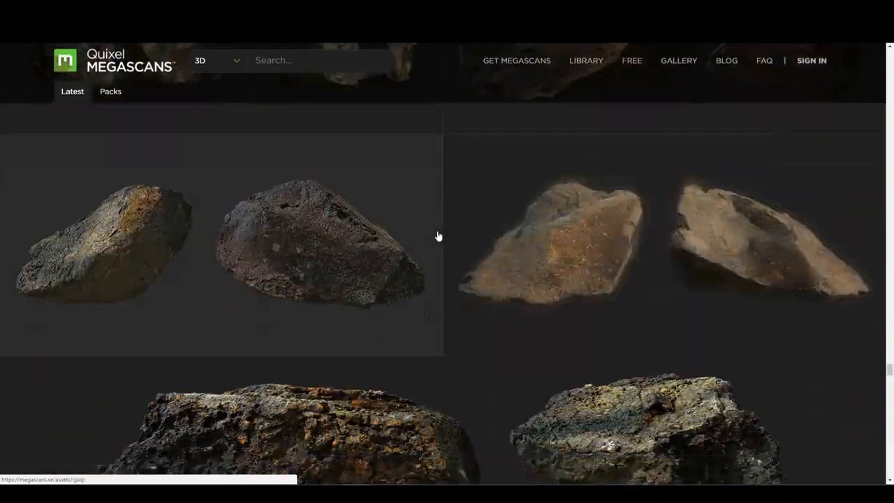
pyautogui.scroll(-10, 440, 232)
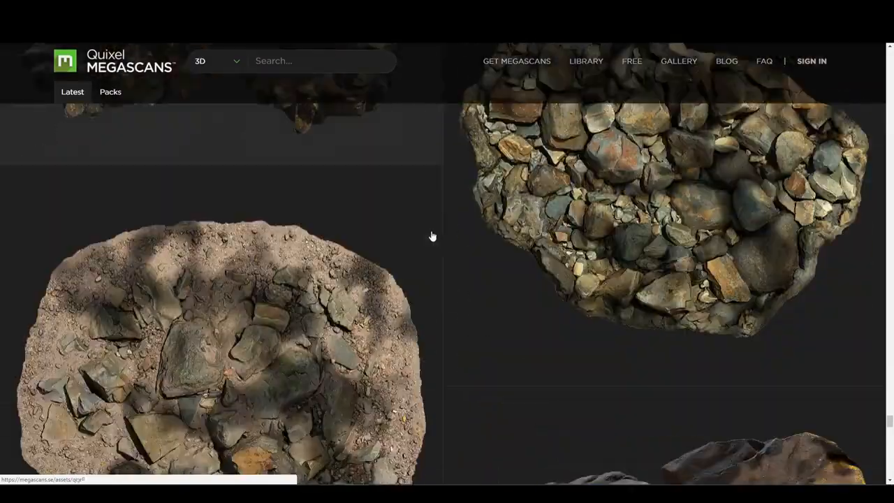
pyautogui.scroll(-4, 436, 228)
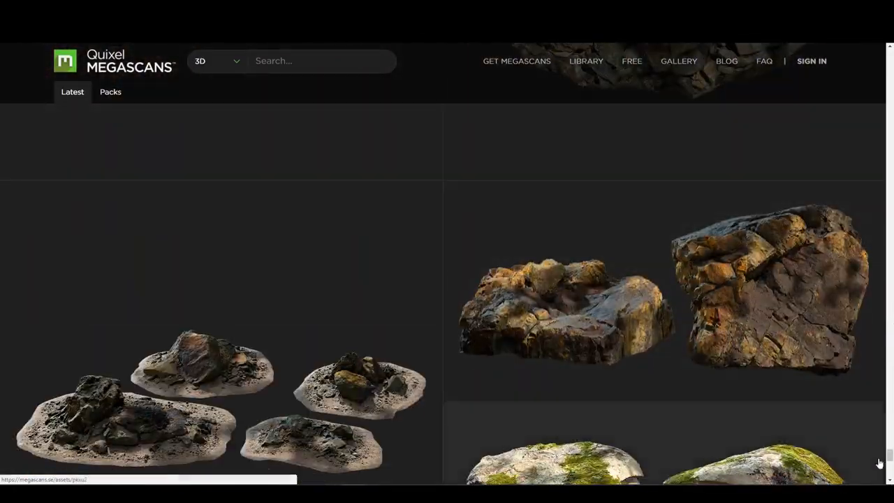
pyautogui.moveTo(890, 457); pyautogui.dragTo(893, 216)
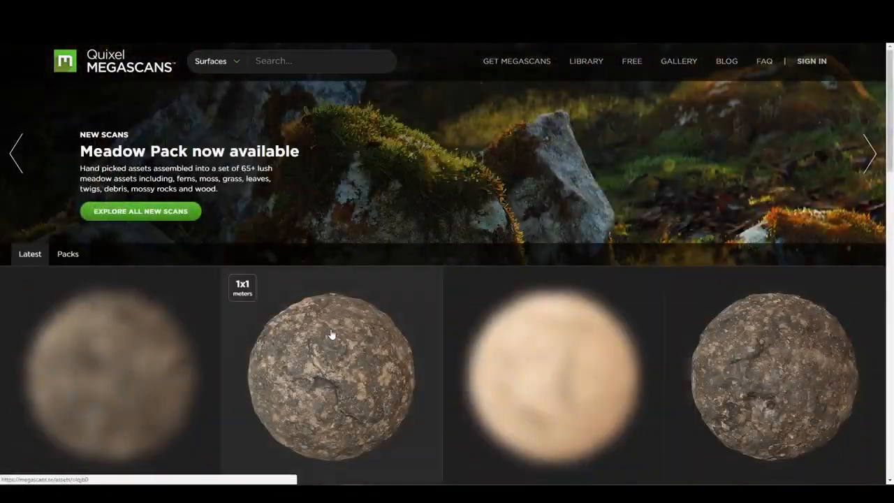
# Browse the Megascans Surfaces library, view the Soil Cracked asset's details, close them and continue through the list.
pyautogui.scroll(-4, 378, 326)
pyautogui.scroll(-8, 378, 326)
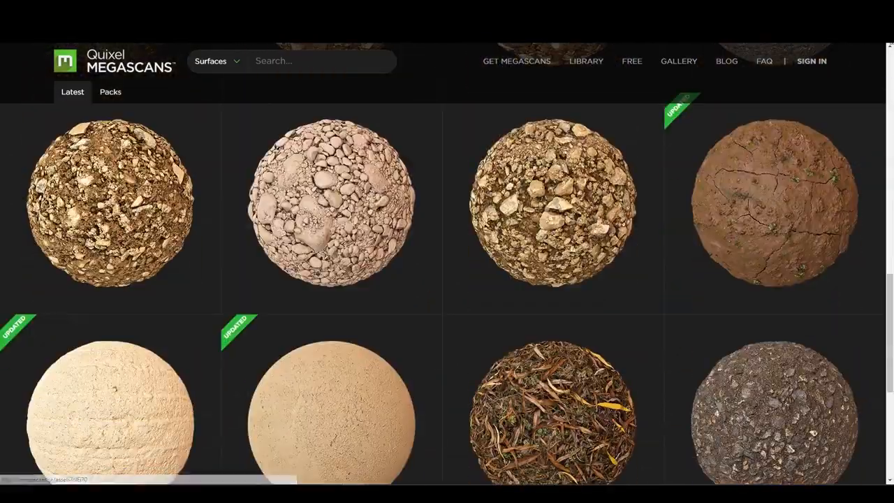
pyautogui.click(789, 269)
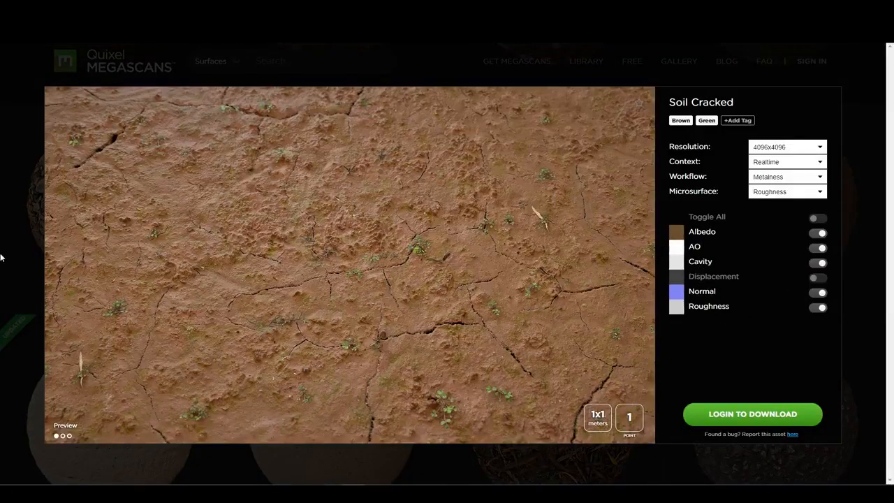
pyautogui.click(0, 255)
pyautogui.moveTo(891, 214); pyautogui.dragTo(872, 475)
pyautogui.scroll(-2, 870, 458)
pyautogui.moveTo(890, 360); pyautogui.dragTo(890, 189)
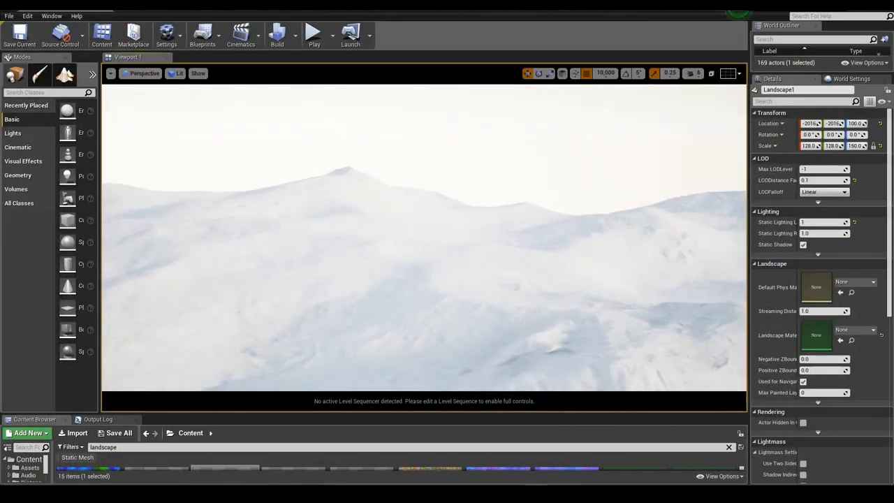
# Return to Unreal Editor and look around the untextured mountain landscape in the level.
pyautogui.moveTo(424, 237); pyautogui.dragTo(564, 217, button='right')
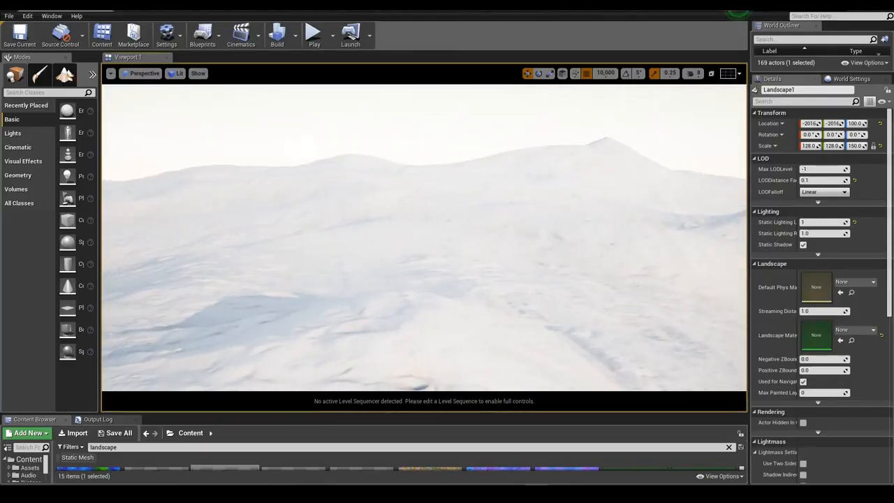
pyautogui.moveTo(424, 238); pyautogui.dragTo(523, 207, button='right')
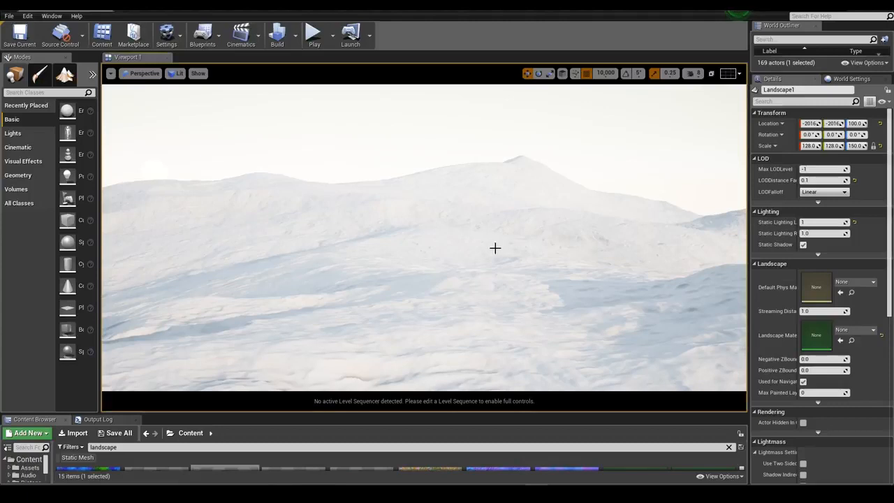
pyautogui.moveTo(495, 248)
pyautogui.mouseDown(button='right')
pyautogui.moveTo(510, 244)
pyautogui.moveTo(482, 237)
pyautogui.moveTo(489, 233)
pyautogui.mouseUp(button='right')
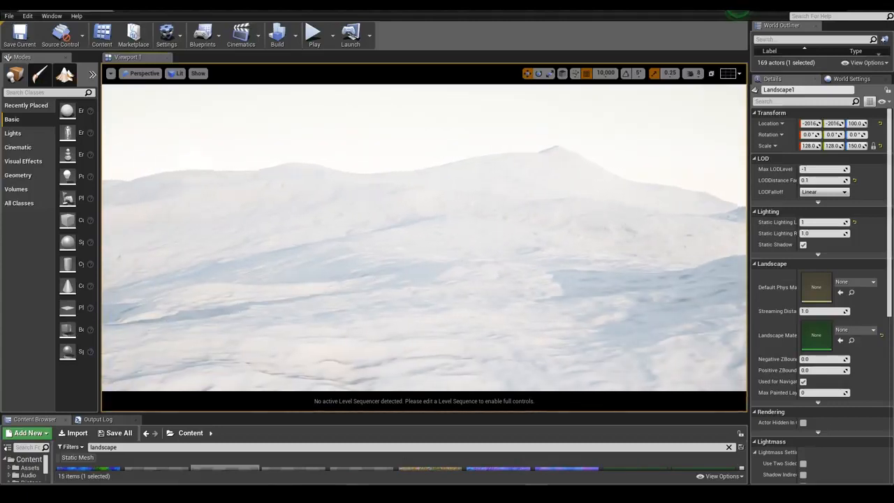
# Switch to the YouTube results for "world machine tutorial" and open "World Machine tutorial - Basic shapes".
pyautogui.moveTo(354, 493)
pyautogui.click(353, 457)
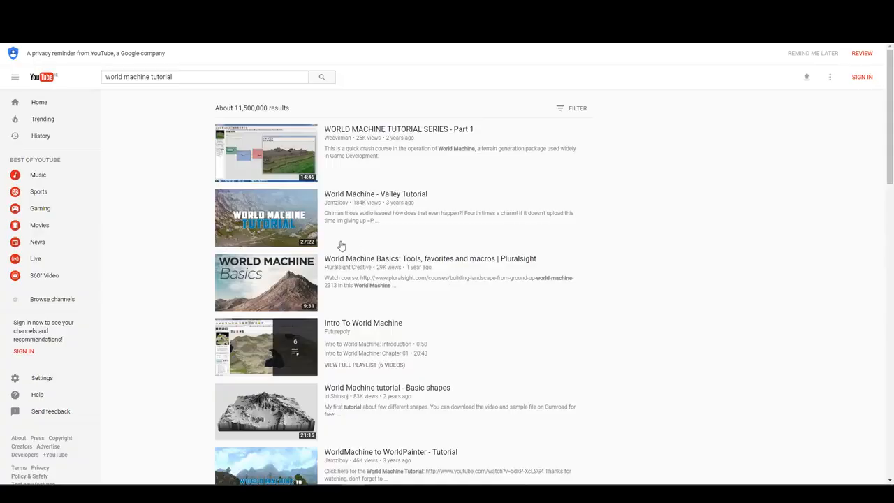
pyautogui.scroll(-3, 338, 251)
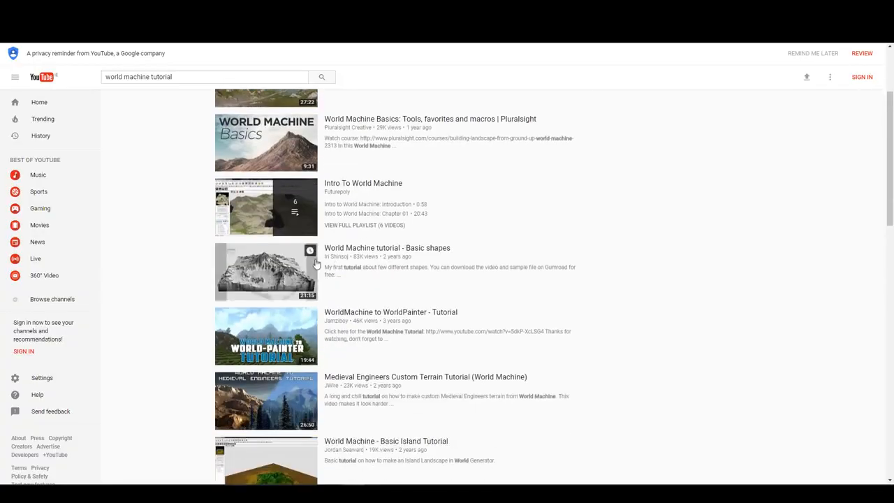
pyautogui.click(424, 252)
# Skim the World Machine basic shapes video to examine its terrain previews, node graph and overlay view setup.
pyautogui.click(120, 386)
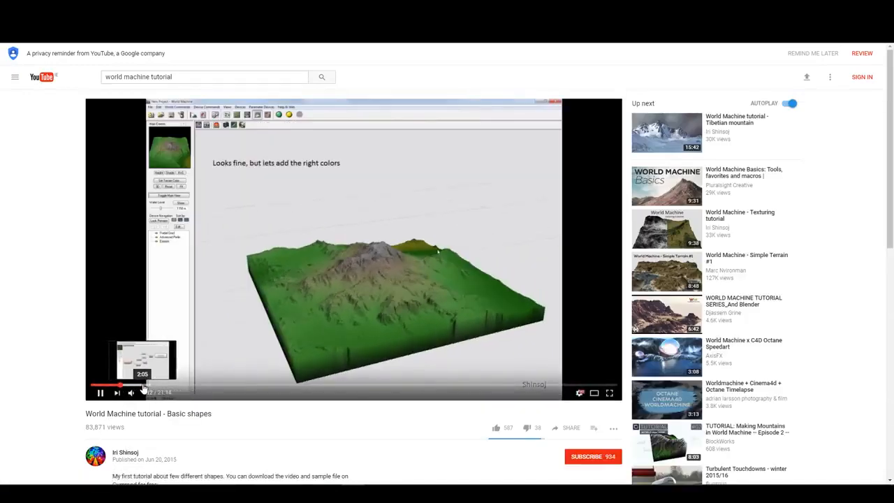
pyautogui.click(148, 387)
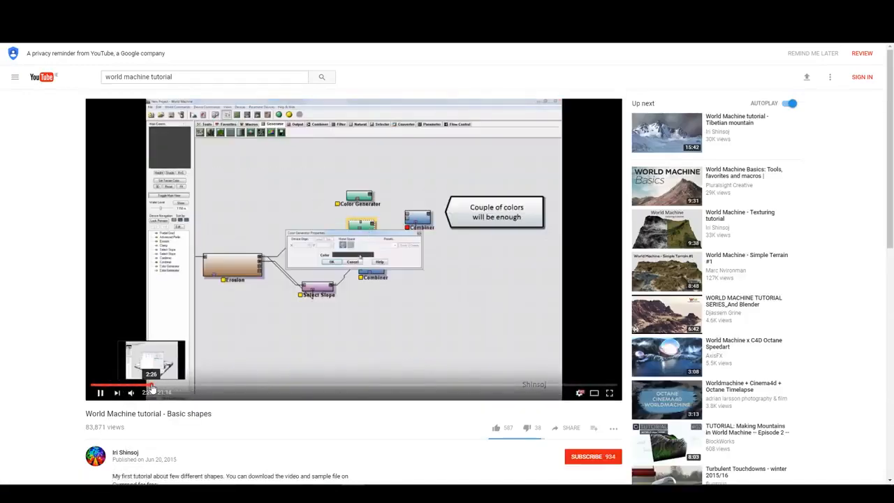
pyautogui.click(152, 386)
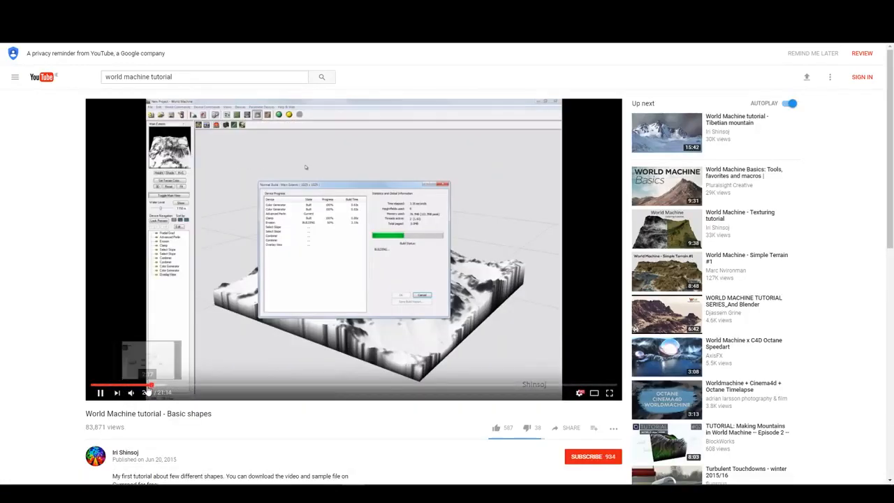
pyautogui.click(156, 386)
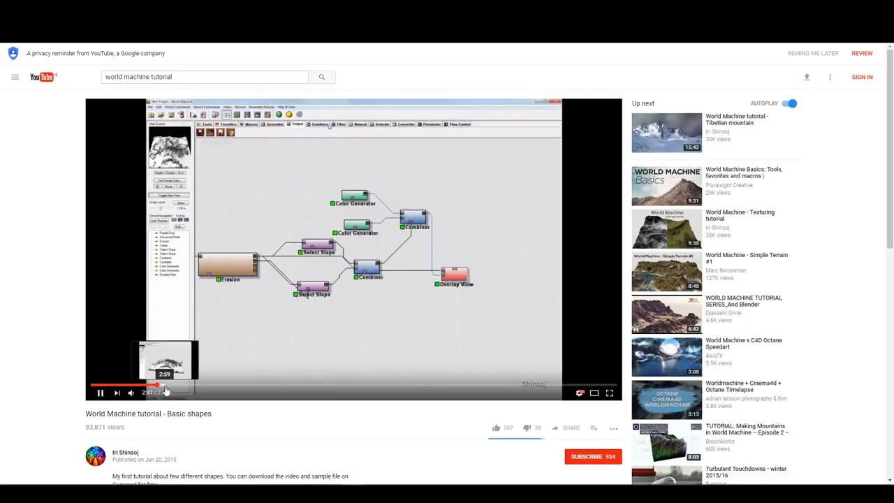
pyautogui.click(165, 386)
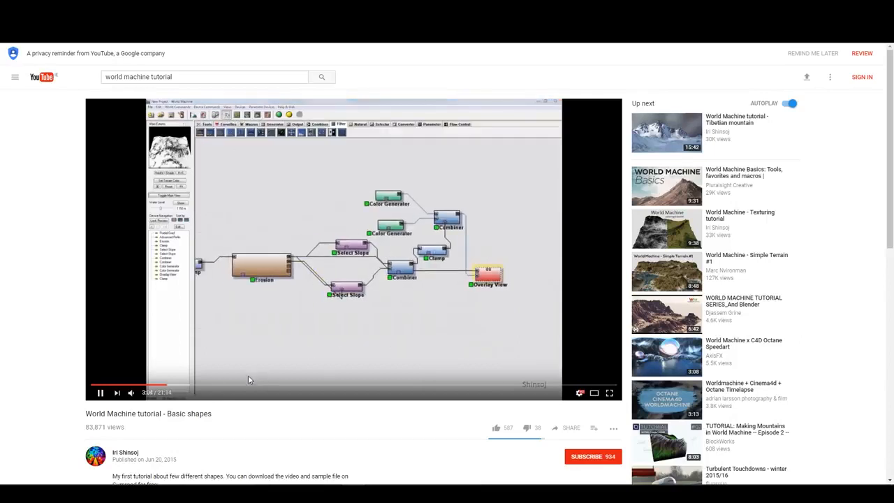
pyautogui.click(190, 386)
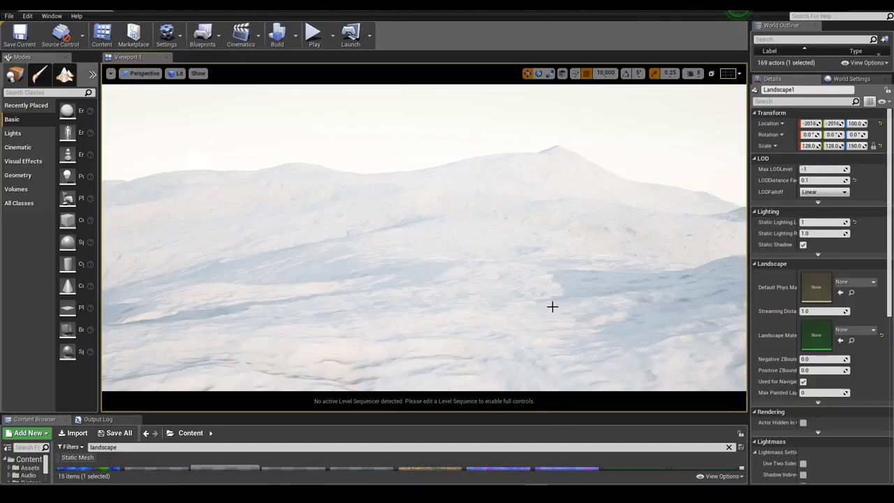
# Back in Unreal Editor, enlarge the asset browser and assign Landscape2 as the landscape material of Landscape1.
pyautogui.moveTo(552, 307); pyautogui.dragTo(615, 308, button='right')
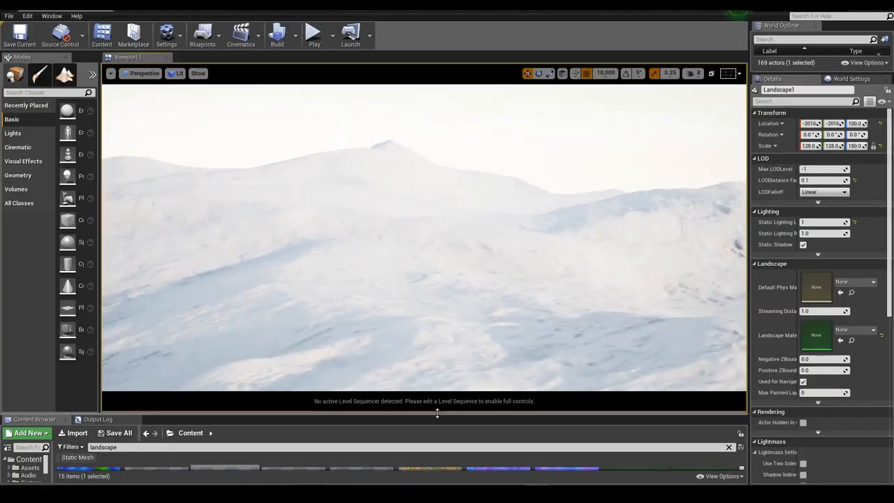
pyautogui.moveTo(437, 413); pyautogui.dragTo(436, 327)
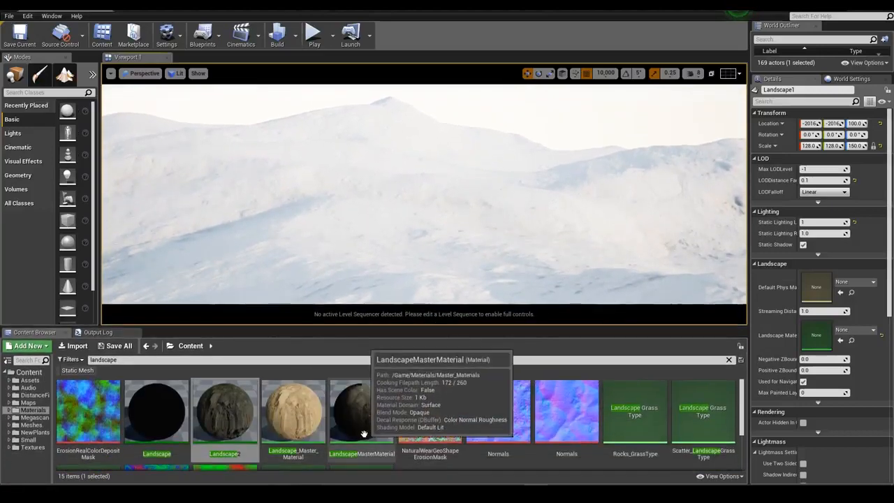
pyautogui.moveTo(224, 412); pyautogui.dragTo(842, 314)
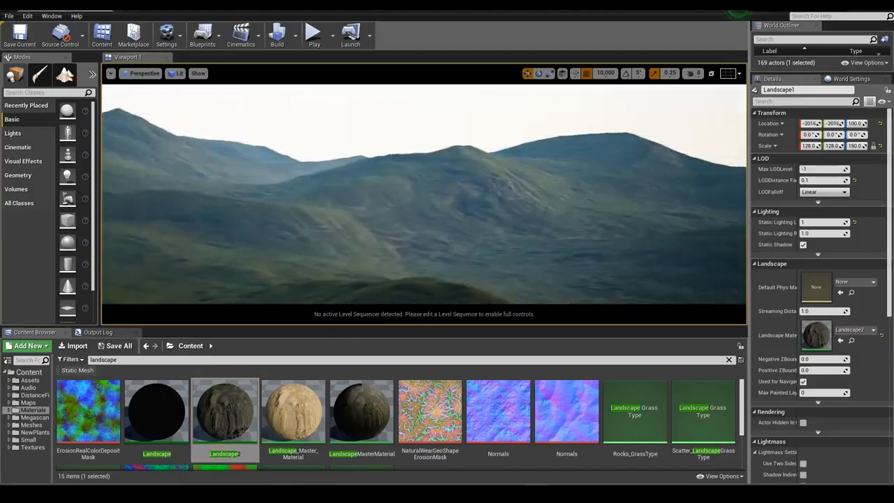
# Fly towards the hills and examine the landscape's grass and rock texturing up close.
pyautogui.press('w')
pyautogui.moveTo(424, 196)
pyautogui.mouseDown(button='right')
pyautogui.moveTo(454, 237)
pyautogui.moveTo(424, 210)
pyautogui.moveTo(465, 204)
pyautogui.moveTo(349, 206)
pyautogui.moveTo(419, 203)
pyautogui.moveTo(412, 193)
pyautogui.mouseUp(button='right')
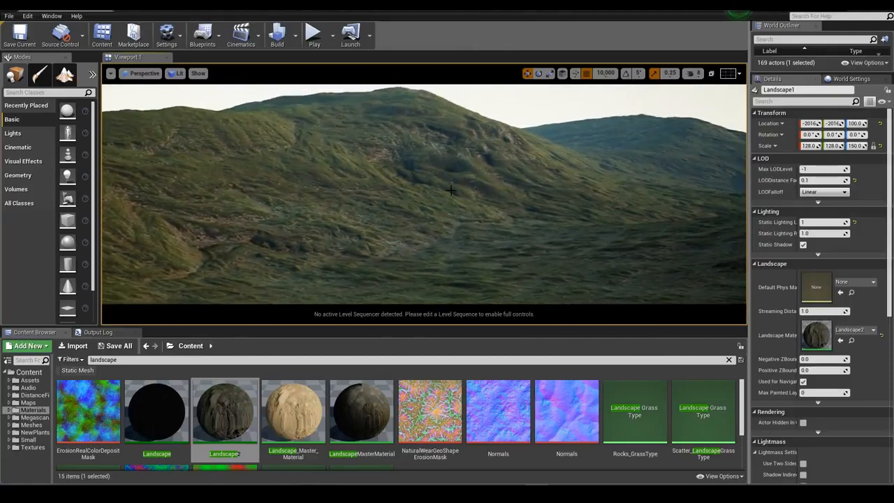
pyautogui.moveTo(478, 242); pyautogui.dragTo(412, 269, button='right')
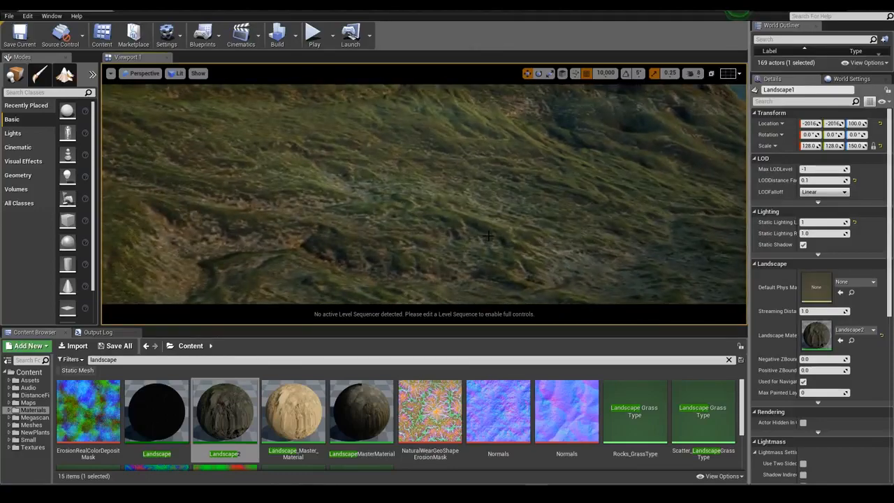
# Fly over the textured landscape in Immersive Mode to examine the valley and hills, and return to the normal viewport layout.
pyautogui.press('F11')
pyautogui.moveTo(494, 245); pyautogui.dragTo(477, 264, button='right')
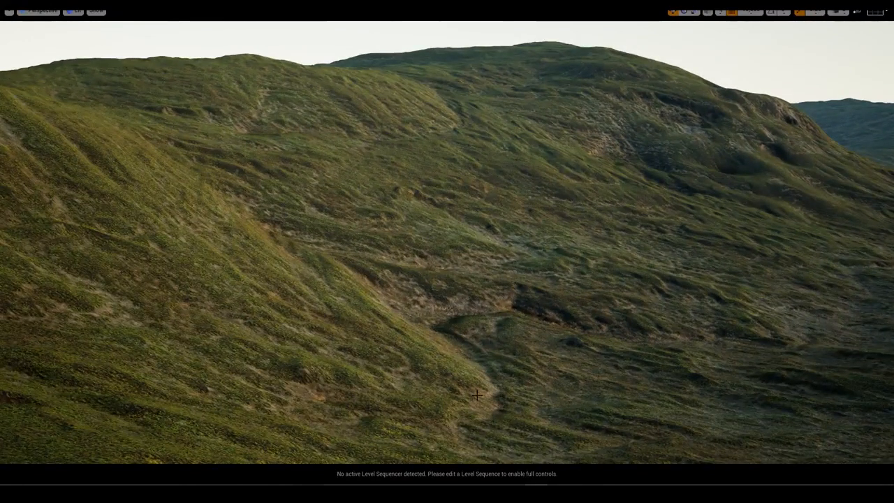
pyautogui.moveTo(482, 282); pyautogui.dragTo(542, 282, button='right')
pyautogui.press('w')
pyautogui.press('s')
pyautogui.press('a')
pyautogui.press('d')
pyautogui.press('d')
pyautogui.moveTo(505, 317)
pyautogui.mouseDown(button='right')
pyautogui.moveTo(435, 313)
pyautogui.moveTo(506, 304)
pyautogui.mouseUp(button='right')
pyautogui.press('a')
pyautogui.press('a')
pyautogui.press('e')
pyautogui.click(8, 13)
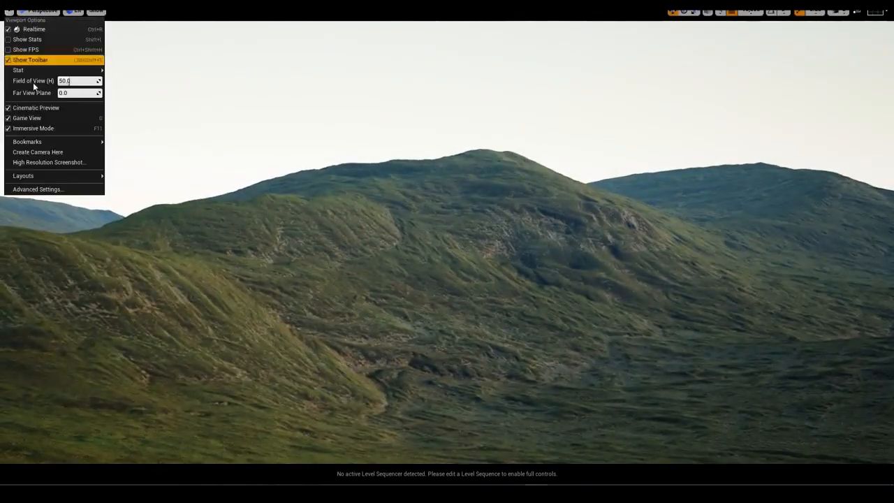
pyautogui.click(37, 126)
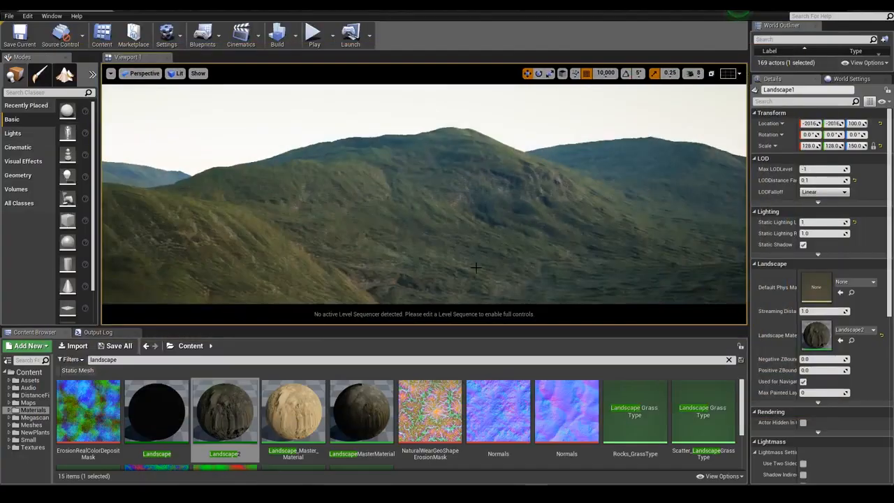
# Open the Landscape2 material instance and review its grass, landscape normal and mask parameters.
pyautogui.doubleClick(816, 335)
pyautogui.scroll(-3, 234, 266)
pyautogui.scroll(-15, 234, 266)
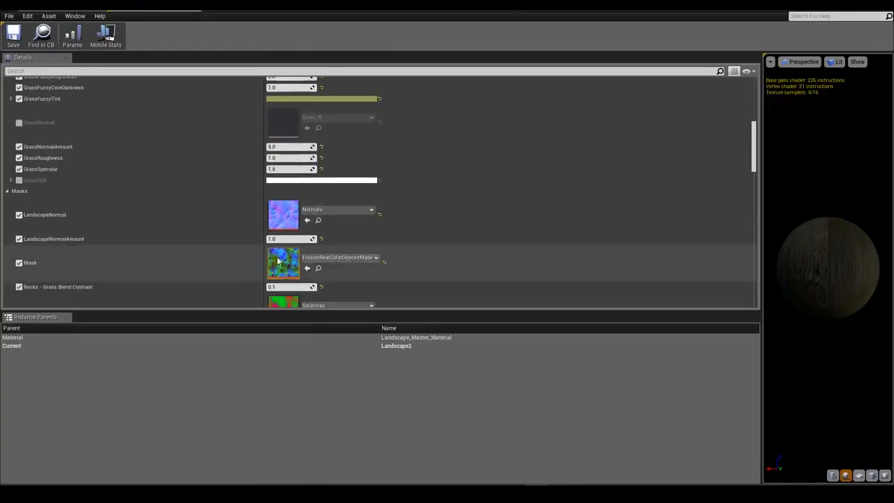
pyautogui.scroll(-1, 286, 264)
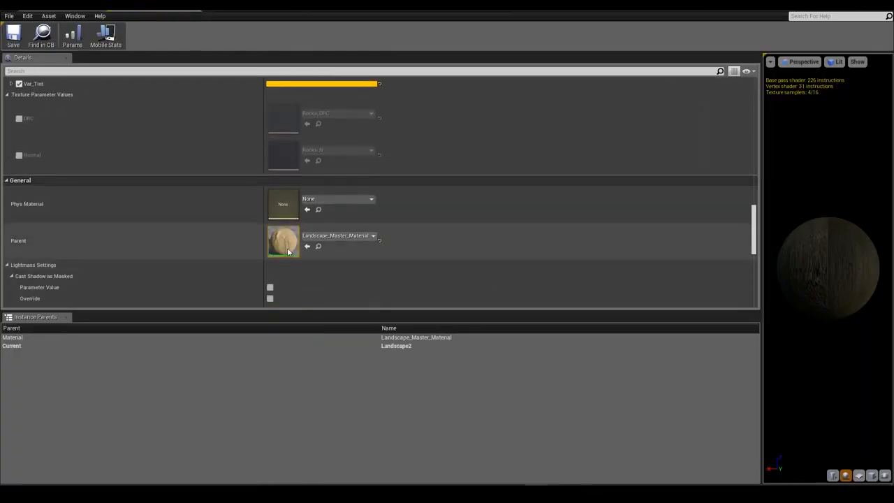
# Open the parent Landscape_Master_Material and examine the Rocks - Grass Blend section with its rock and grass layers.
pyautogui.doubleClick(290, 247)
pyautogui.moveTo(368, 258); pyautogui.dragTo(503, 180, button='right')
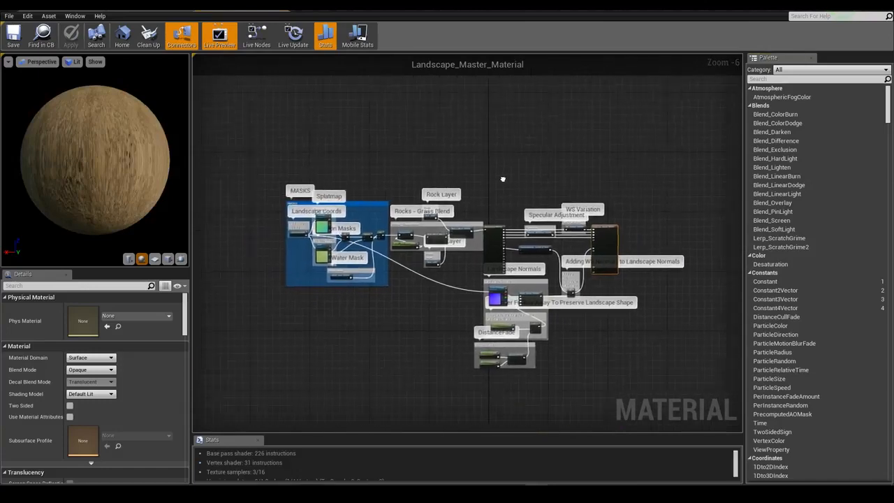
pyautogui.scroll(4, 427, 232)
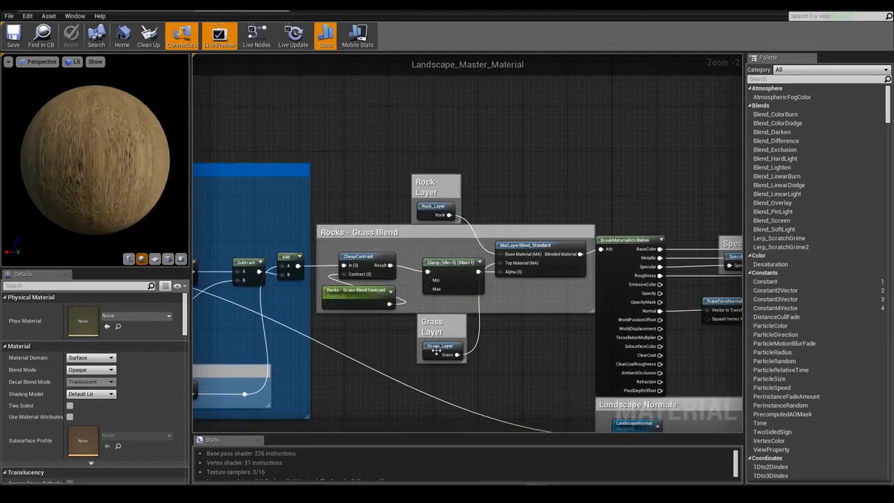
# Examine how the MASKS section feeds the Rocks - Grass Blend section of Landscape_Master_Material.
pyautogui.scroll(-5, 506, 291)
pyautogui.scroll(5, 506, 291)
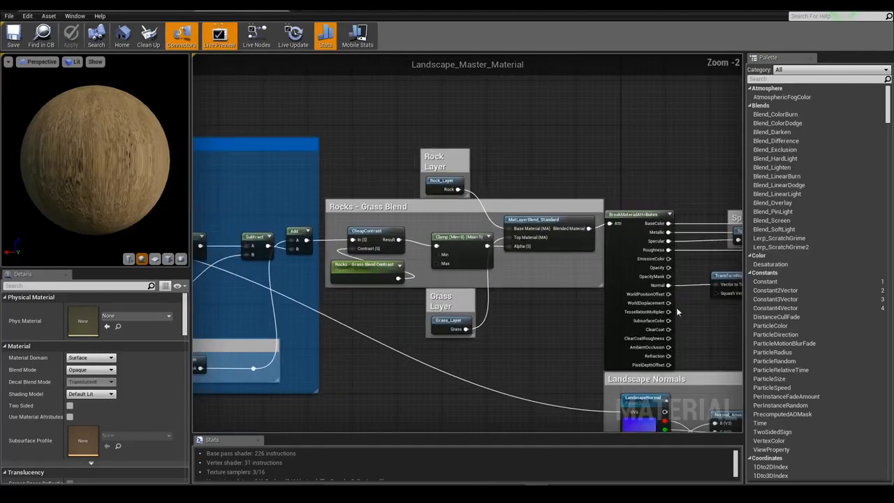
pyautogui.scroll(-2, 478, 252)
pyautogui.moveTo(395, 346); pyautogui.dragTo(595, 368, button='right')
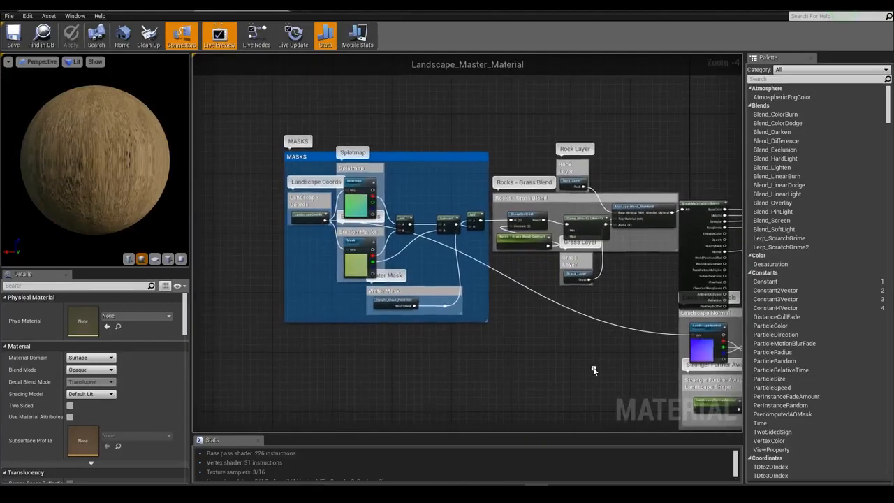
pyautogui.moveTo(607, 302); pyautogui.dragTo(567, 342, button='right')
pyautogui.scroll(4, 528, 299)
pyautogui.moveTo(556, 295); pyautogui.dragTo(510, 349, button='right')
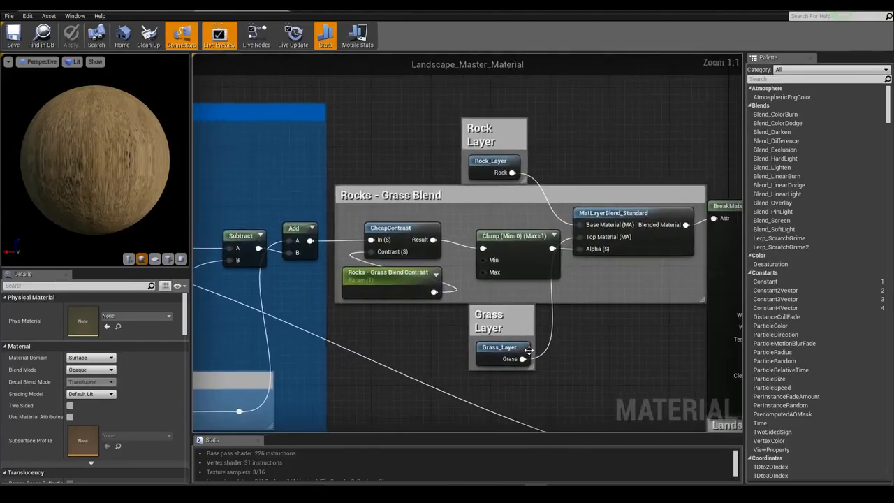
# Open the Grass_Layer material function and inspect the Grass_A texture used by its GrassAlbedo sample.
pyautogui.doubleClick(510, 350)
pyautogui.scroll(-6, 394, 289)
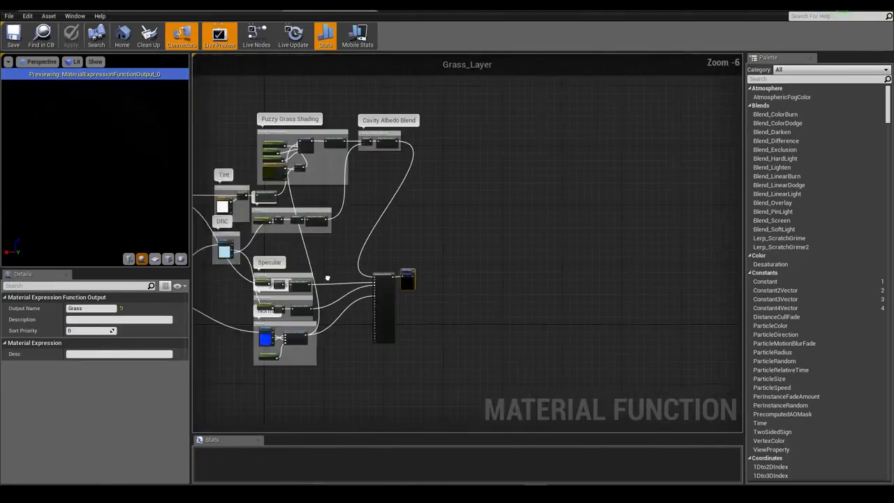
pyautogui.moveTo(327, 277); pyautogui.dragTo(493, 316, button='right')
pyautogui.scroll(3, 368, 241)
pyautogui.click(233, 249)
pyautogui.moveTo(285, 337); pyautogui.dragTo(439, 318, button='right')
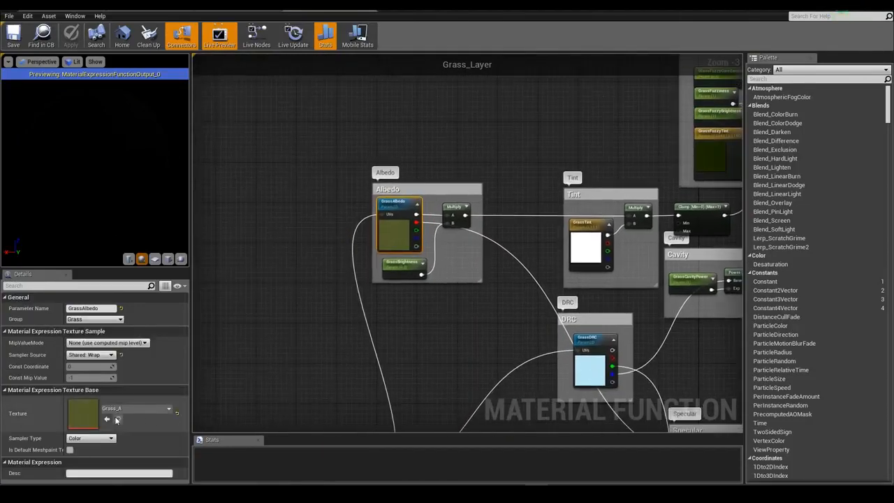
pyautogui.doubleClick(91, 412)
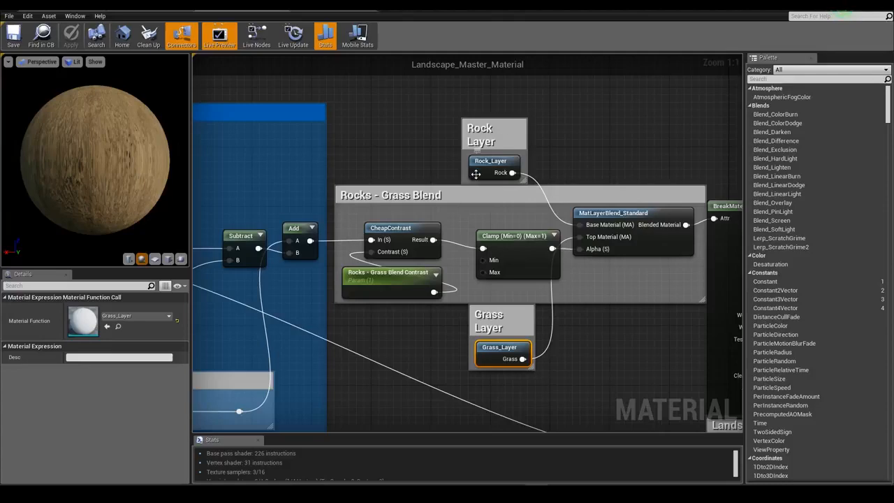
# Open the Rock_Layer material function and inspect the texture assigned to its Albedo sample.
pyautogui.doubleClick(476, 173)
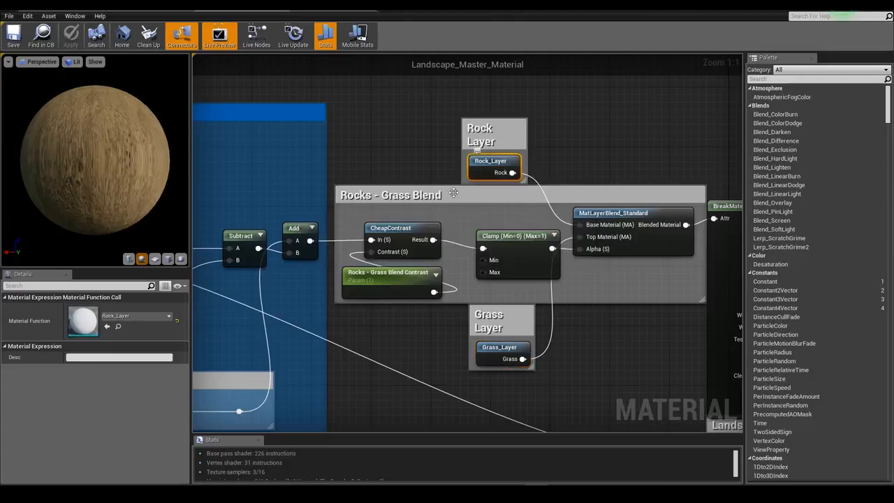
pyautogui.scroll(3, 241, 228)
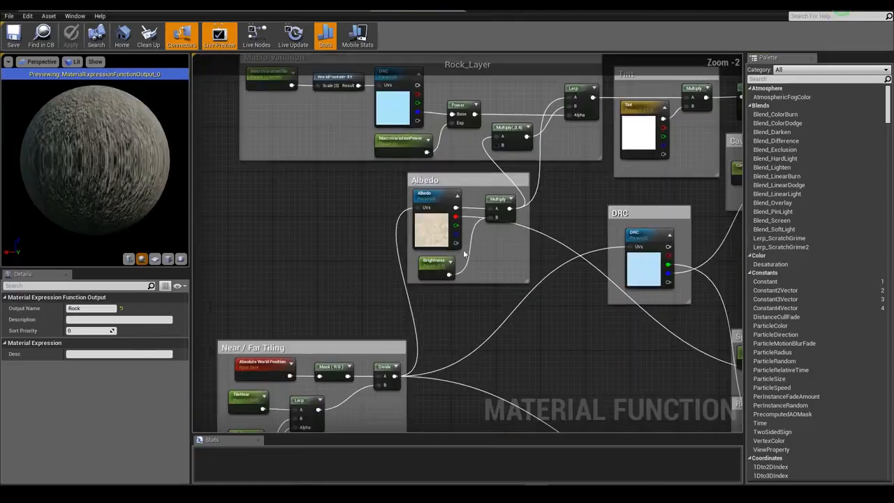
pyautogui.click(436, 238)
pyautogui.doubleClick(84, 414)
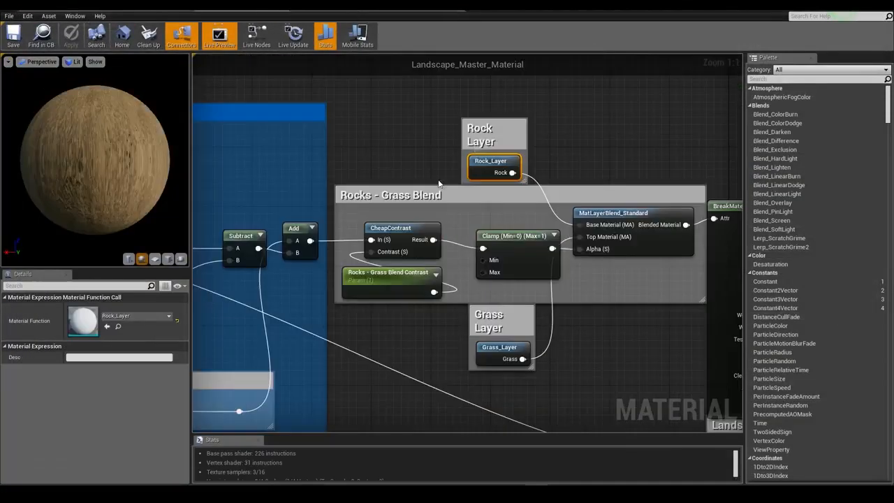
# Review the master material graph once more and return to the level to view the textured hills.
pyautogui.scroll(-5, 493, 284)
pyautogui.moveTo(493, 284); pyautogui.dragTo(463, 265, button='right')
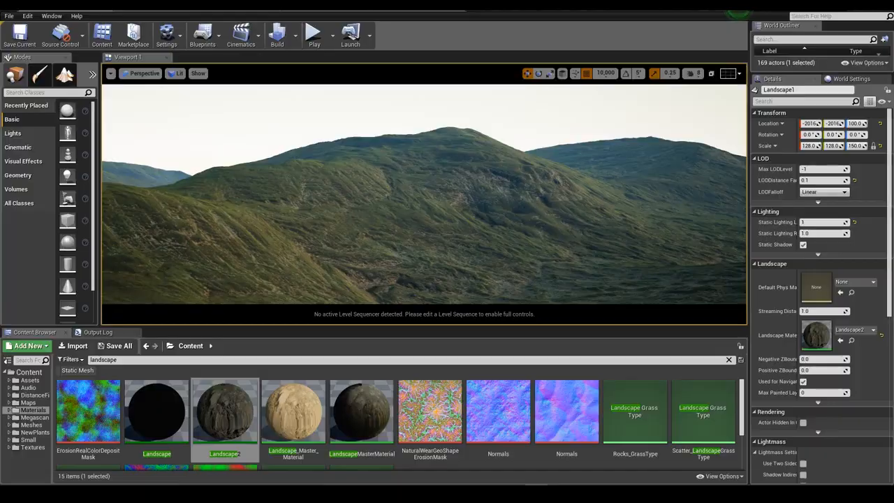
pyautogui.moveTo(424, 194); pyautogui.dragTo(470, 224, button='right')
pyautogui.moveTo(564, 206)
pyautogui.mouseDown(button='right')
pyautogui.moveTo(567, 262)
pyautogui.moveTo(587, 205)
pyautogui.moveTo(564, 207)
pyautogui.mouseUp(button='right')
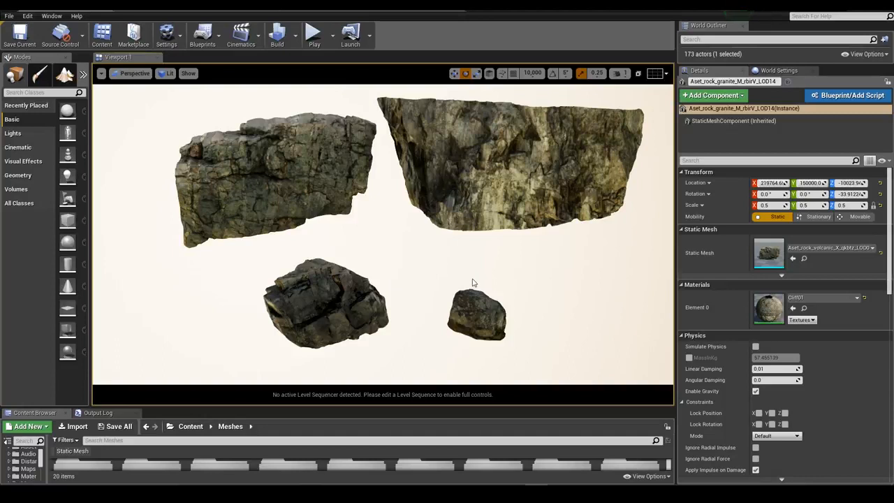
# Inspect the static mesh and material of each of the four rock assets, then clear the selection.
pyautogui.click(477, 314)
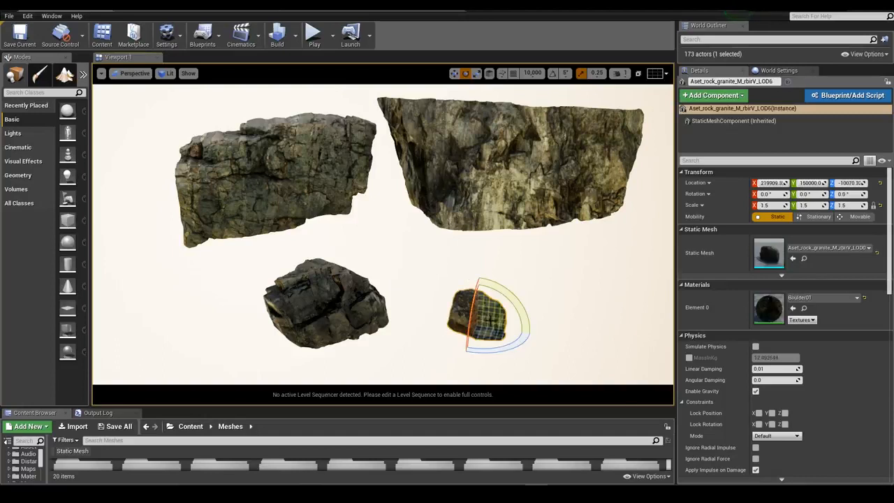
pyautogui.click(323, 300)
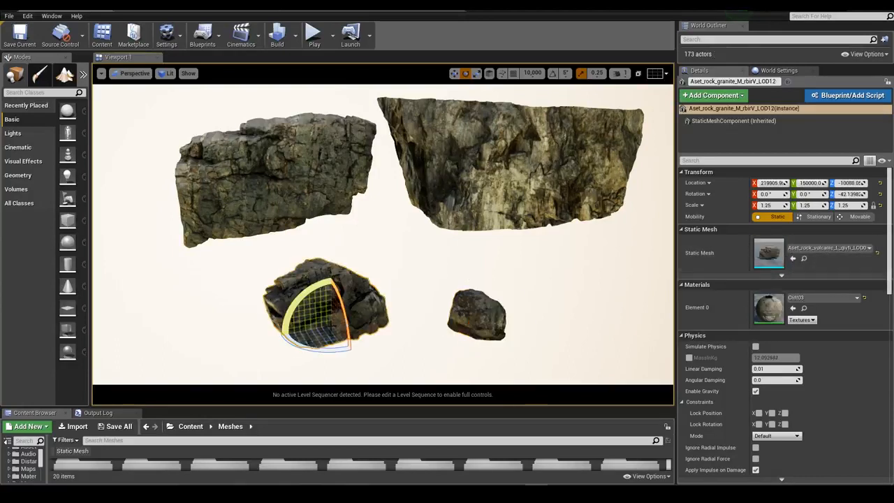
pyautogui.click(503, 203)
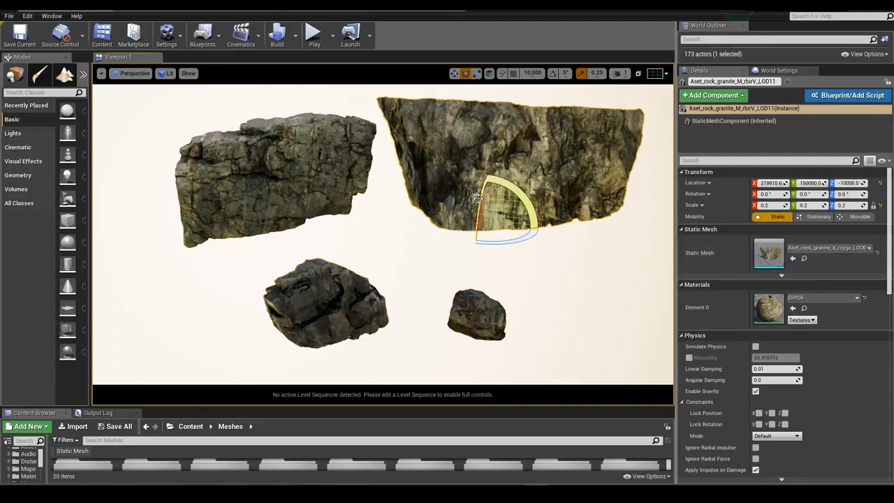
pyautogui.click(268, 202)
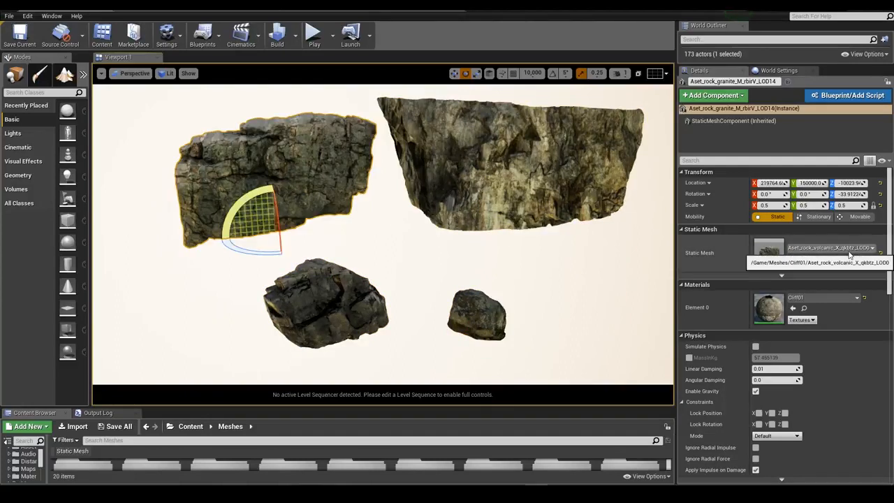
pyautogui.click(451, 259)
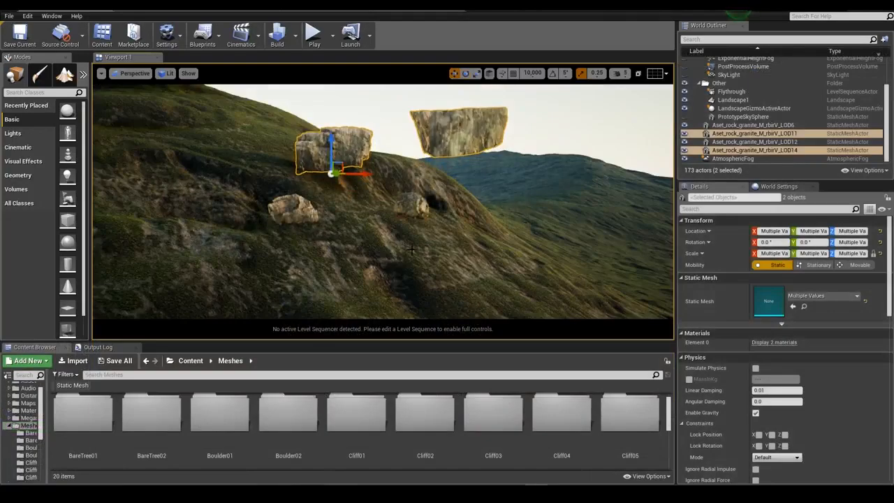
# In the immersive viewport, lower the smaller floating cliff rock into the hillside so only its upper part sticks out.
pyautogui.press('F11')
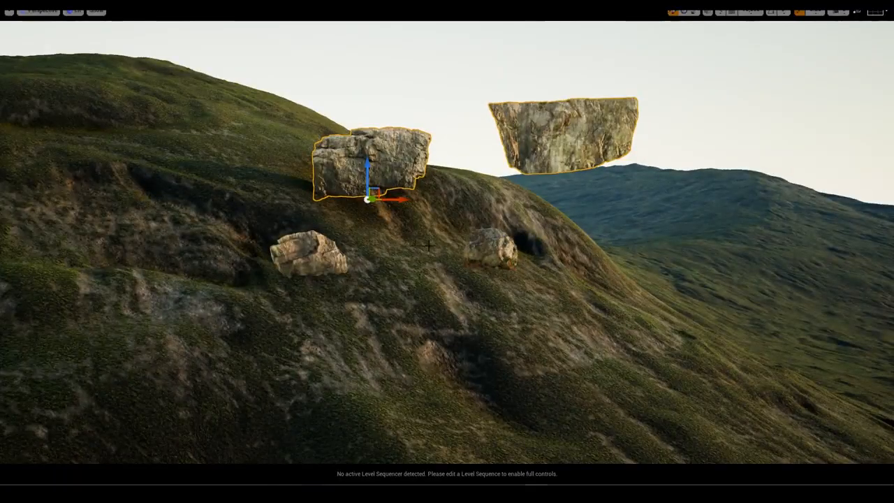
pyautogui.moveTo(428, 246); pyautogui.dragTo(452, 202, button='right')
pyautogui.press('g')
pyautogui.click(375, 199)
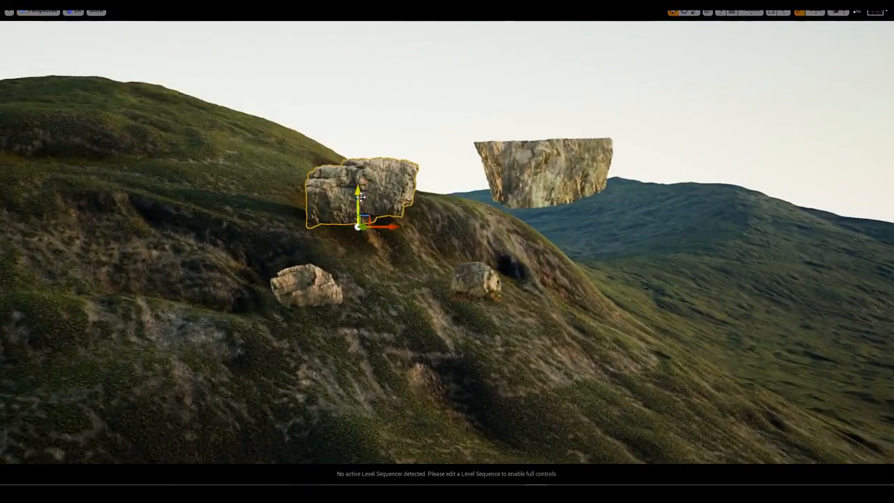
pyautogui.moveTo(361, 198); pyautogui.dragTo(360, 235)
pyautogui.press('e')
pyautogui.moveTo(352, 267); pyautogui.dragTo(345, 266, button='right')
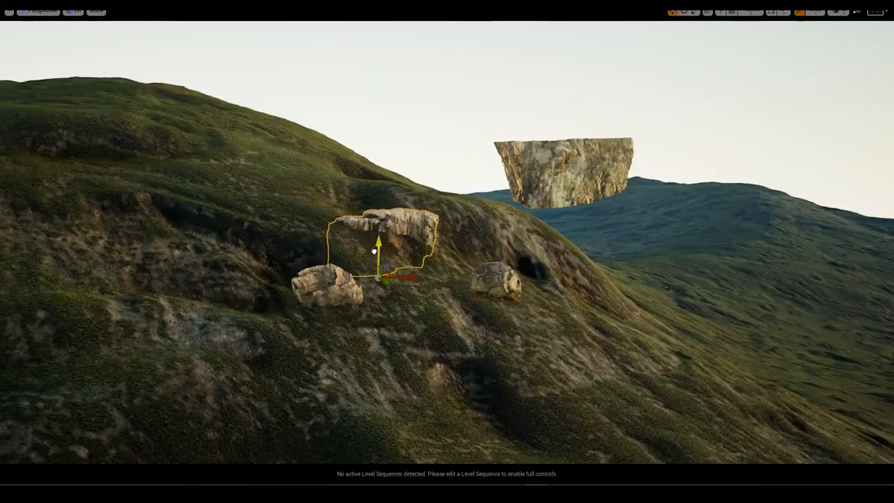
pyautogui.moveTo(373, 251); pyautogui.dragTo(374, 248)
# Duplicate the embedded cliff rock, rotate the copy and sink it into the slope beside the boulder near the ridge.
pyautogui.moveTo(374, 248); pyautogui.dragTo(438, 209, button='right')
pyautogui.click(509, 162)
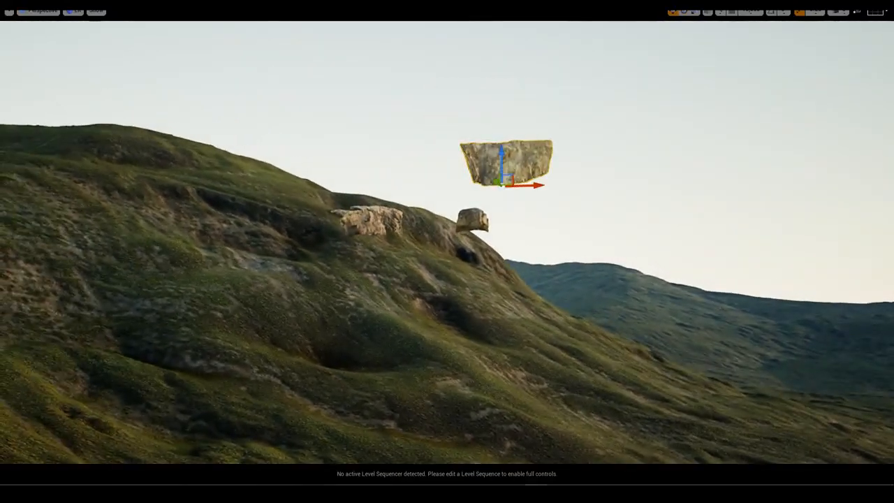
pyautogui.moveTo(509, 162); pyautogui.dragTo(504, 180, button='right')
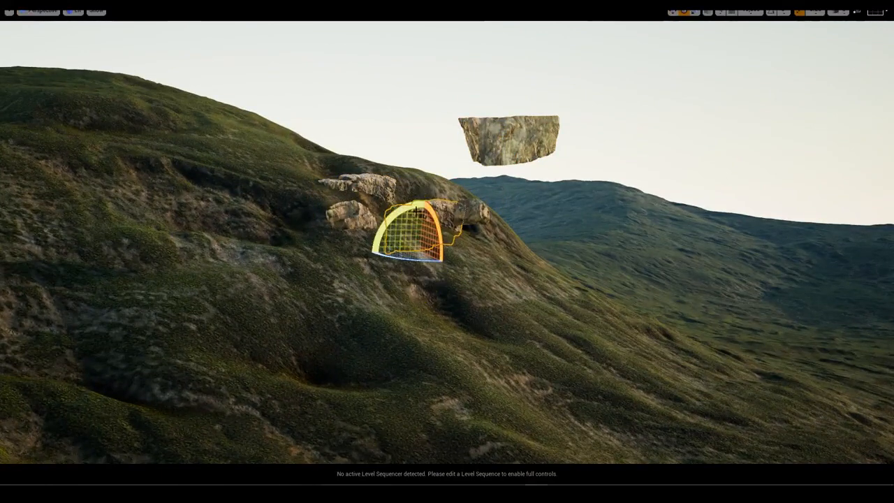
pyautogui.press('g')
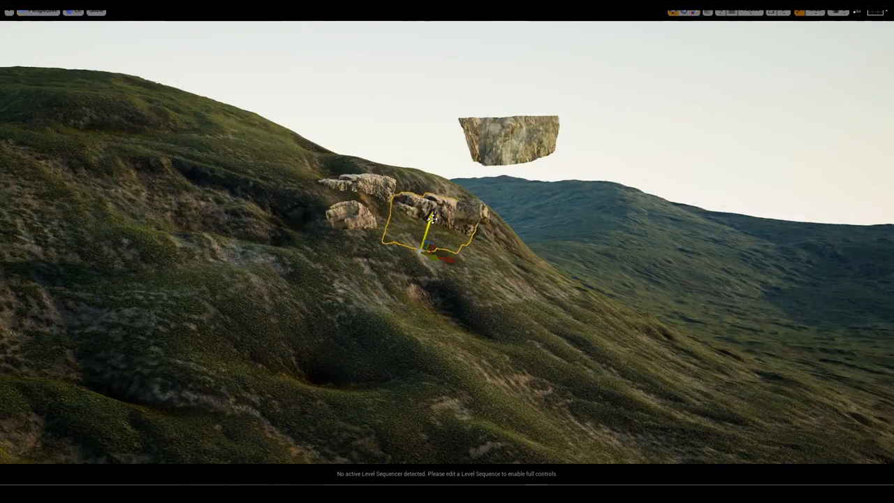
pyautogui.moveTo(442, 239); pyautogui.dragTo(428, 222, button='right')
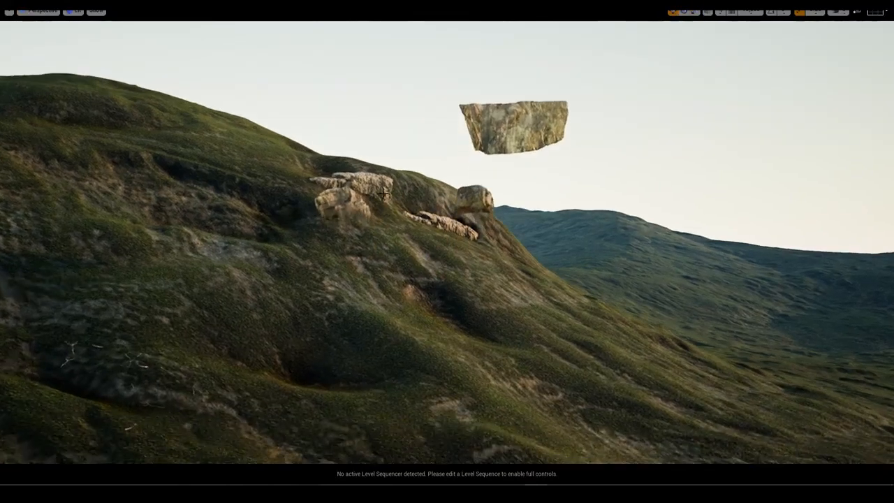
# Select the large floating granite cliff for moving.
pyautogui.click(360, 210)
pyautogui.press('e')
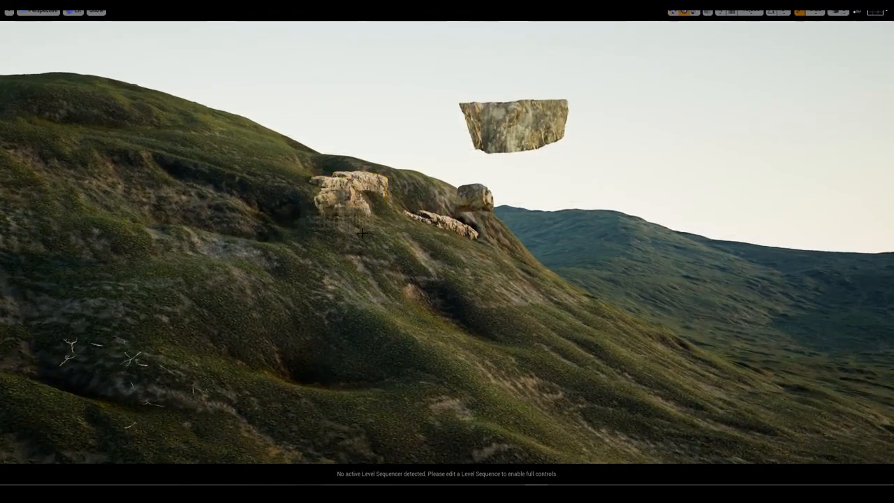
pyautogui.press('w')
pyautogui.moveTo(363, 234); pyautogui.dragTo(363, 255, button='right')
pyautogui.click(540, 179)
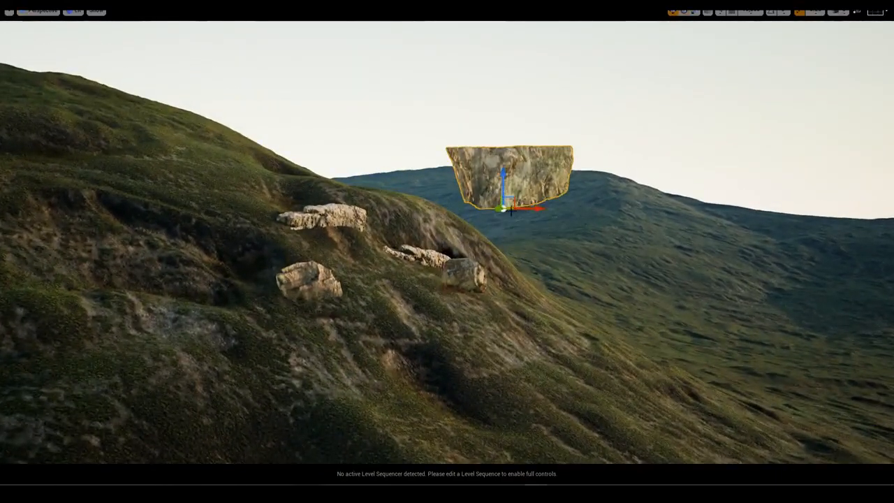
# Move the large cliff slab into the hillside behind the small boulders and rotate it to follow the slope.
pyautogui.moveTo(510, 211); pyautogui.dragTo(370, 211)
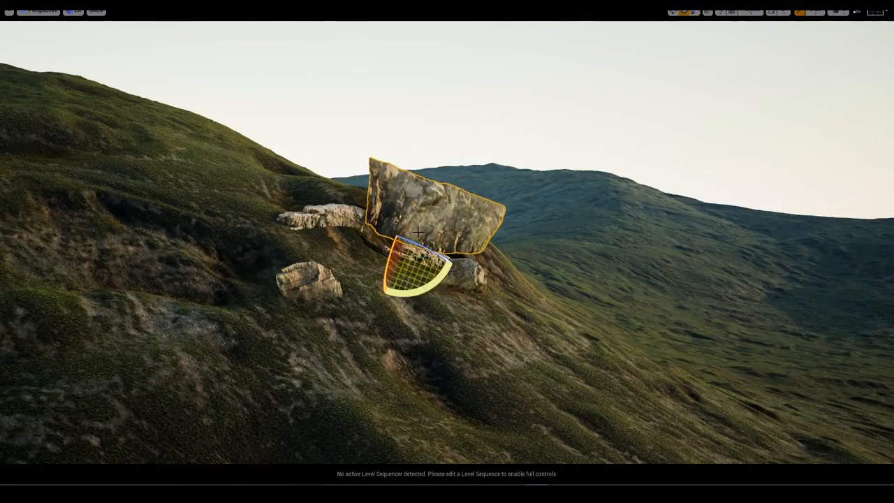
pyautogui.press('w')
pyautogui.moveTo(393, 272); pyautogui.dragTo(394, 236, button='right')
pyautogui.moveTo(408, 235)
pyautogui.mouseDown()
pyautogui.moveTo(411, 218)
pyautogui.moveTo(406, 236)
pyautogui.mouseUp()
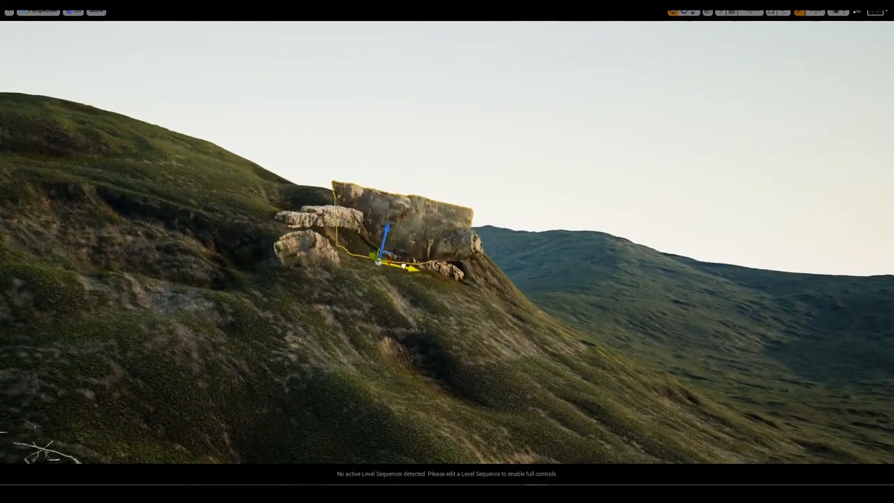
pyautogui.press('e')
pyautogui.moveTo(419, 274); pyautogui.dragTo(426, 272)
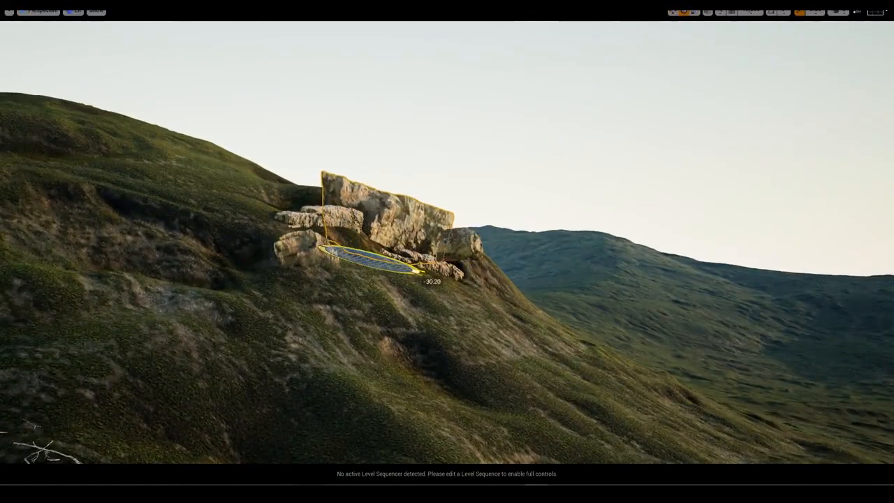
# Duplicate a boulder and position the copy at the uphill end of the cliff slab.
pyautogui.click(463, 240)
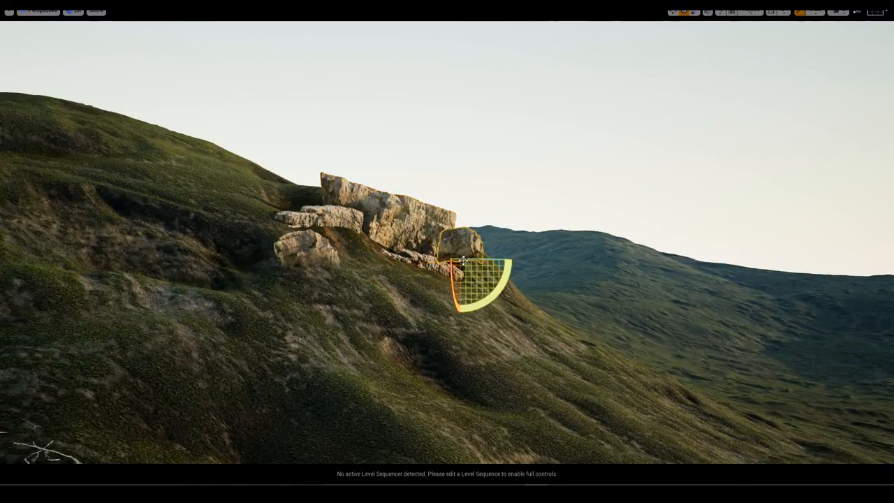
pyautogui.press('w')
pyautogui.click(300, 250)
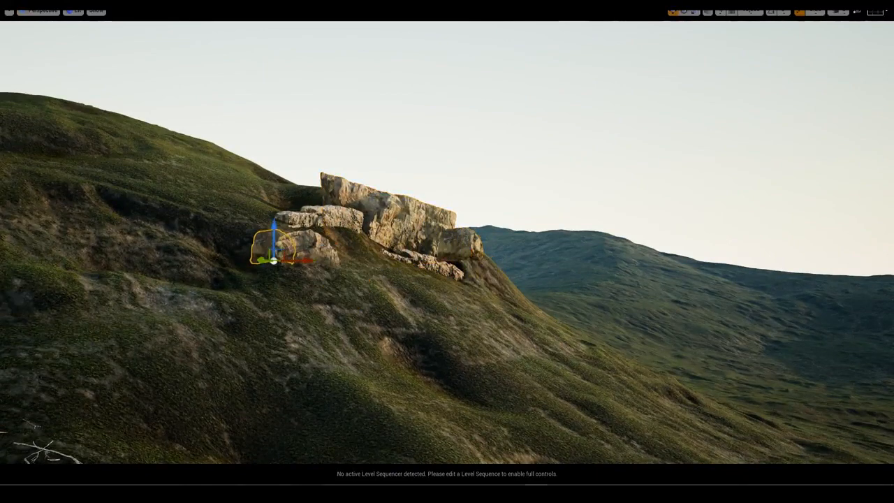
pyautogui.click(343, 251)
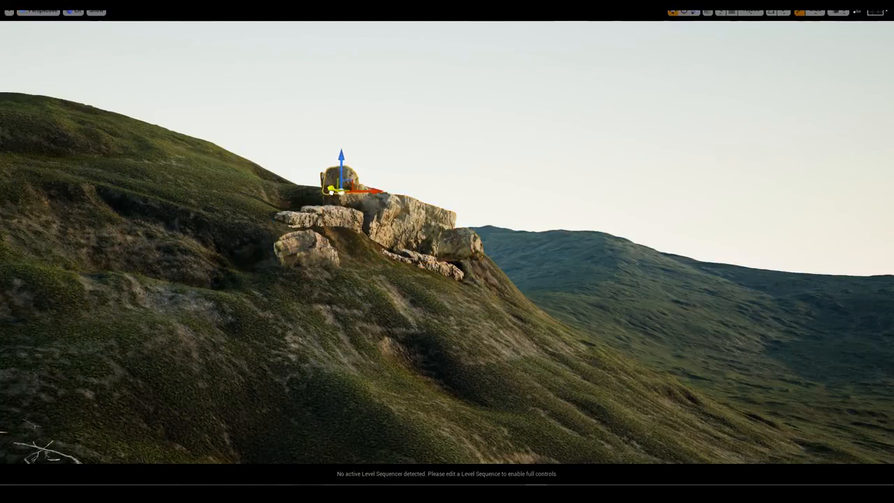
pyautogui.moveTo(331, 188); pyautogui.dragTo(387, 211)
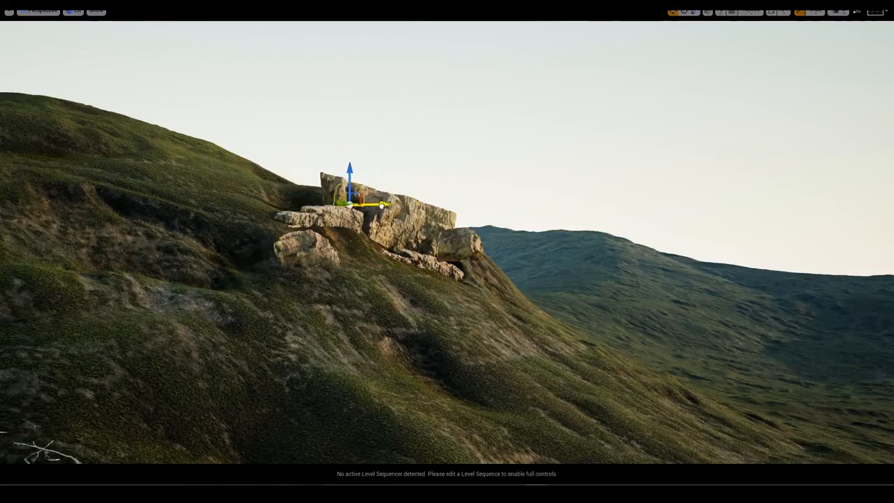
pyautogui.press('e')
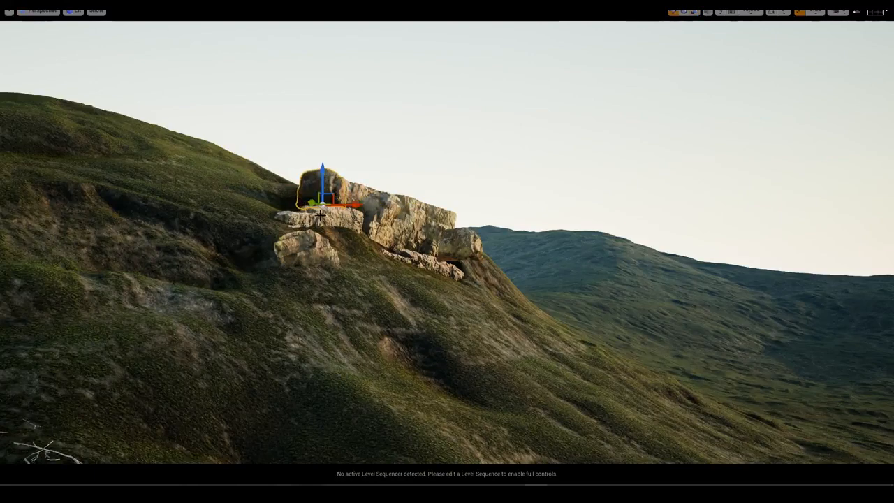
pyautogui.moveTo(307, 204); pyautogui.dragTo(304, 207)
# Place a copy of the foreground boulder under the downhill end of the cliff and tilt it into the slope.
pyautogui.moveTo(360, 258); pyautogui.dragTo(360, 231, button='right')
pyautogui.click(294, 262)
pyautogui.moveTo(293, 262); pyautogui.dragTo(293, 253, button='right')
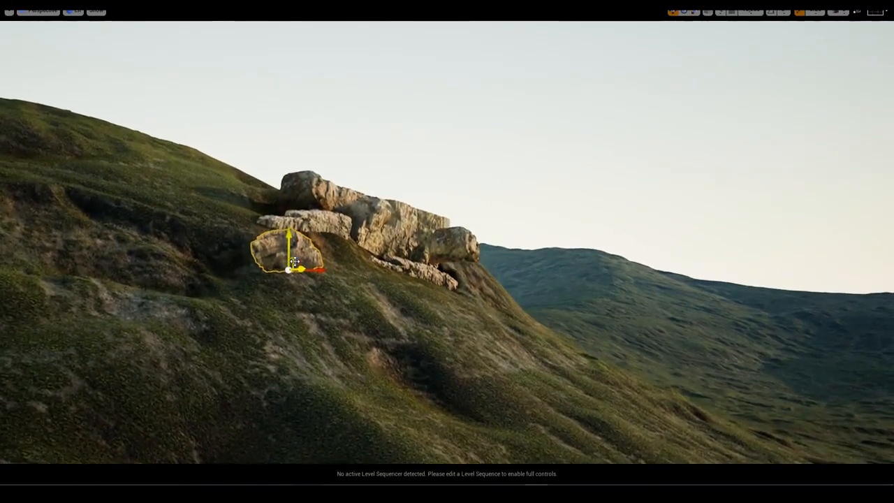
pyautogui.moveTo(292, 260); pyautogui.dragTo(364, 277)
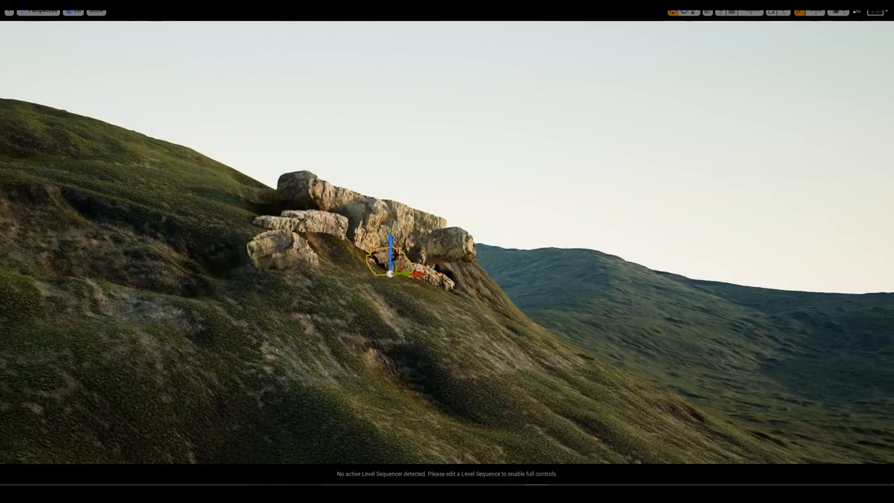
pyautogui.moveTo(419, 273)
pyautogui.mouseDown(button='right')
pyautogui.moveTo(419, 287)
pyautogui.moveTo(419, 276)
pyautogui.mouseUp(button='right')
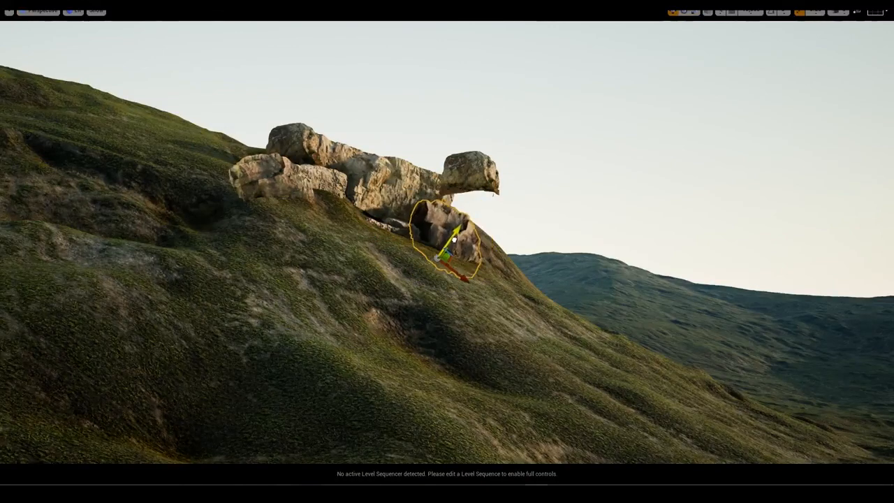
pyautogui.press('g')
pyautogui.moveTo(454, 241)
pyautogui.mouseDown(button='right')
pyautogui.moveTo(454, 227)
pyautogui.moveTo(451, 242)
pyautogui.mouseUp(button='right')
# Stack another rotated copy of the boulder above it, against the downhill end of the cliff slab.
pyautogui.click(500, 308)
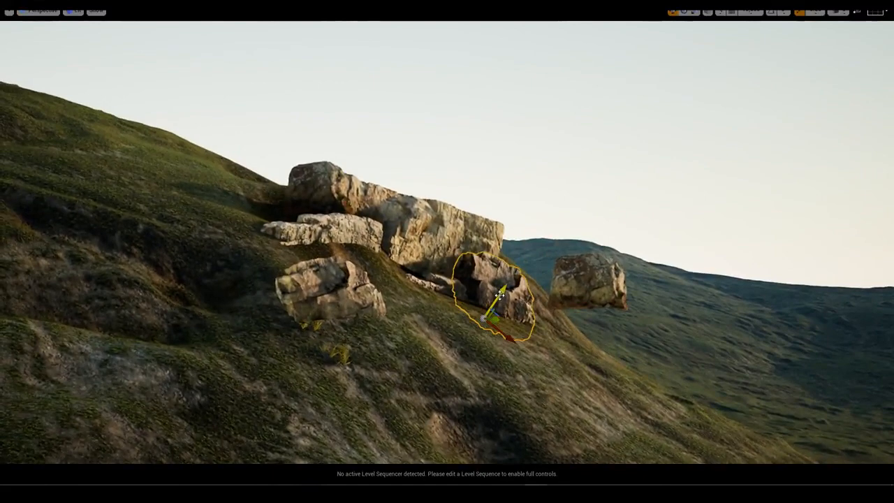
pyautogui.moveTo(500, 308); pyautogui.dragTo(534, 266)
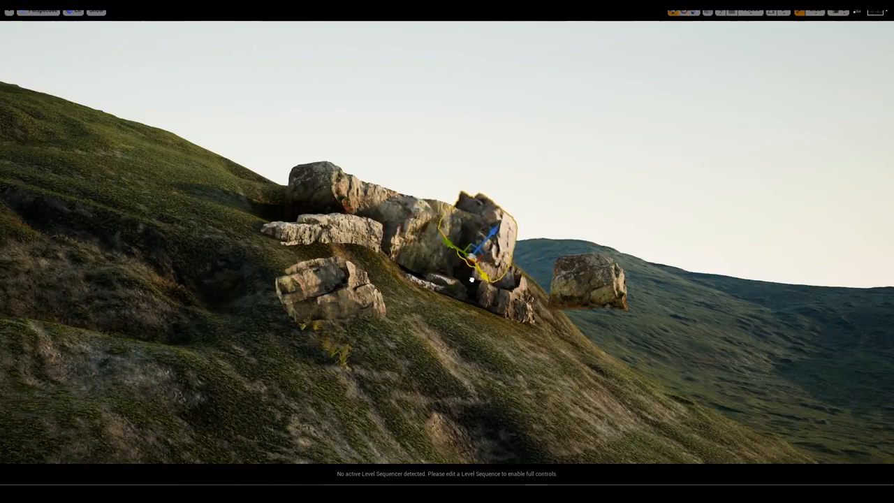
pyautogui.press('g')
pyautogui.press('g')
pyautogui.moveTo(472, 279)
pyautogui.mouseDown(button='right')
pyautogui.moveTo(460, 242)
pyautogui.moveTo(464, 266)
pyautogui.mouseUp(button='right')
# Shift the large cliff slab toward the stacked boulders and rotate it so they form one outcrop.
pyautogui.click(343, 256)
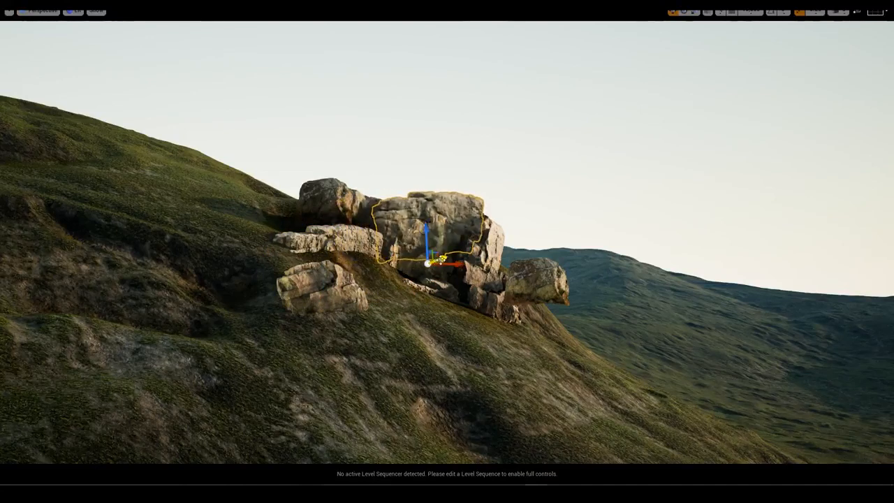
pyautogui.press('g')
pyautogui.moveTo(429, 260); pyautogui.dragTo(425, 221, button='right')
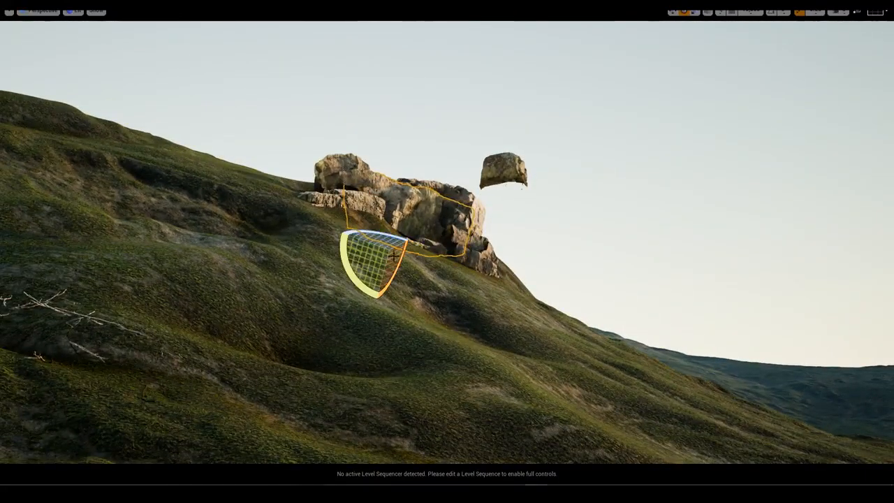
pyautogui.moveTo(393, 256); pyautogui.dragTo(391, 257)
pyautogui.press('g')
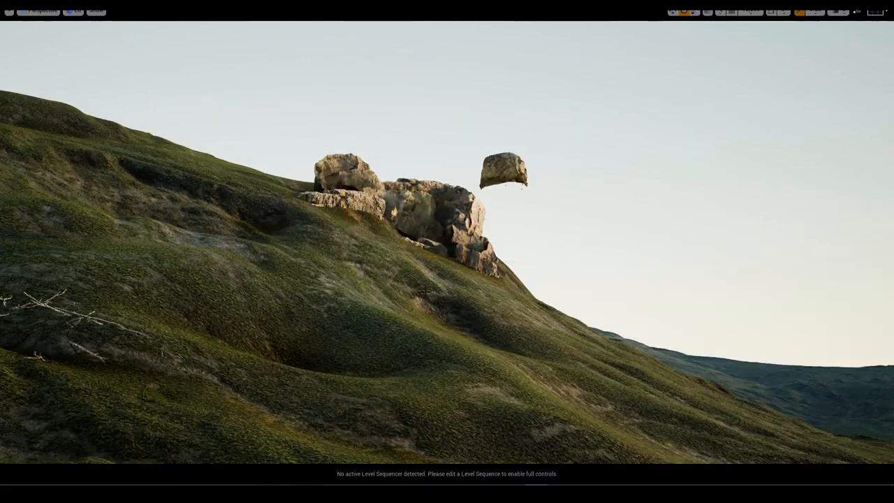
pyautogui.moveTo(391, 257); pyautogui.dragTo(391, 244, button='right')
pyautogui.press('g')
pyautogui.moveTo(395, 319); pyautogui.dragTo(418, 323)
pyautogui.press('g')
pyautogui.press('g')
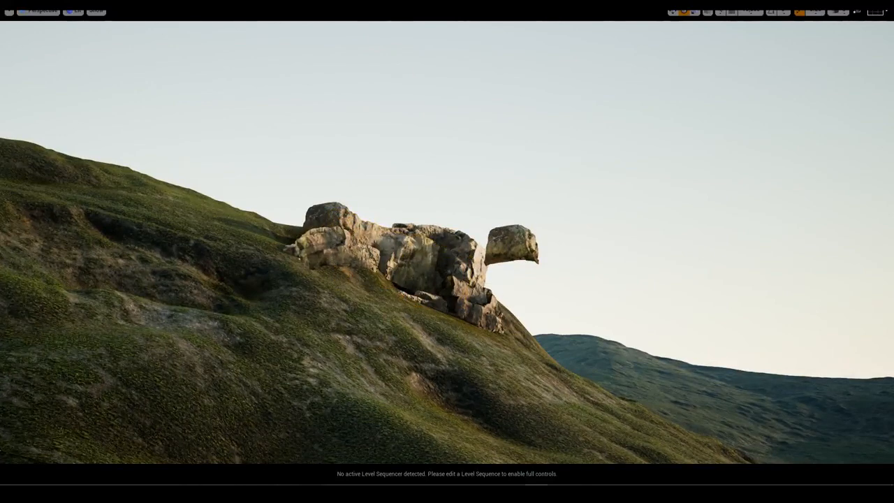
pyautogui.moveTo(418, 324)
pyautogui.mouseDown(button='right')
pyautogui.moveTo(423, 344)
pyautogui.moveTo(424, 336)
pyautogui.mouseUp(button='right')
# Place a boulder copy in the gap beneath the cliff slab and rotate it.
pyautogui.click(300, 322)
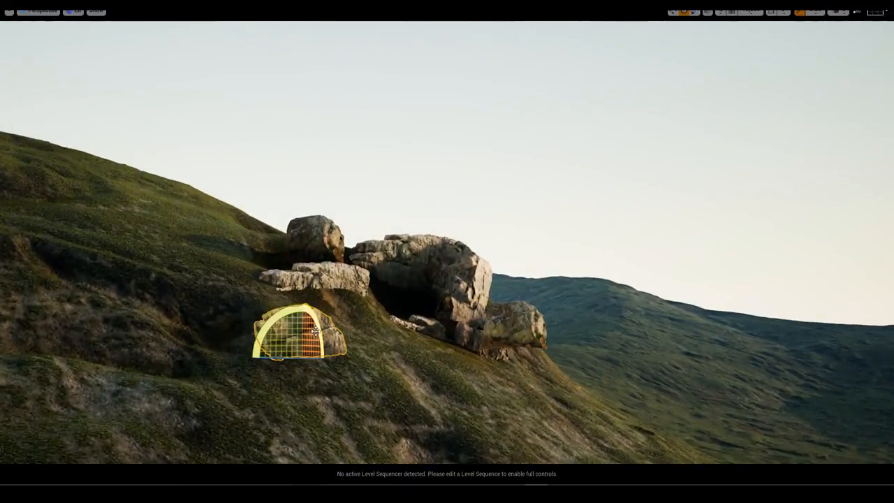
pyautogui.click(461, 312)
pyautogui.press('w')
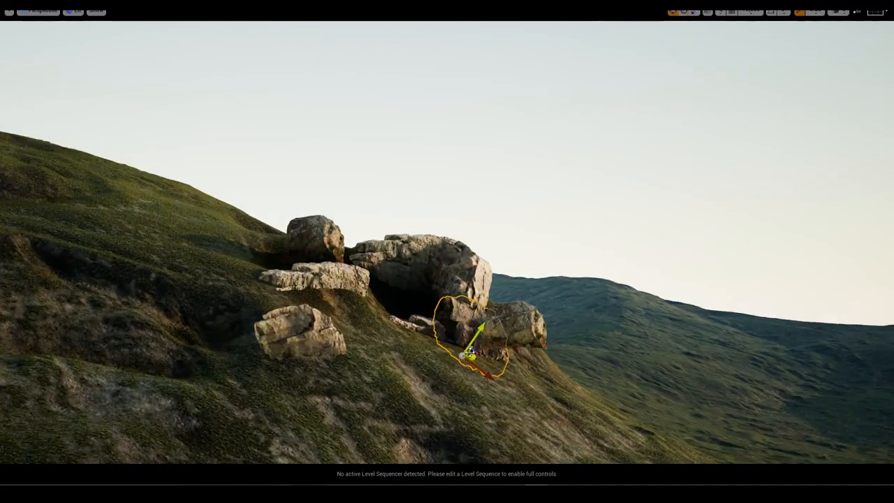
pyautogui.click(416, 311)
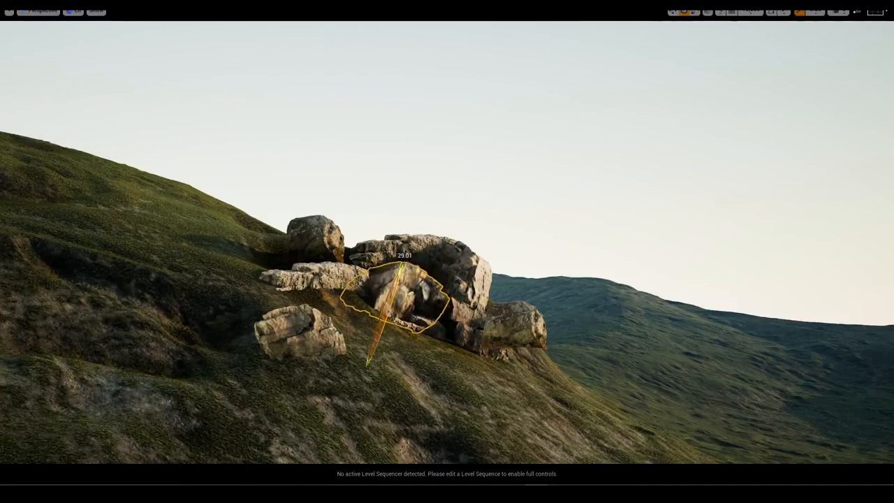
pyautogui.press('g')
pyautogui.moveTo(389, 307); pyautogui.dragTo(414, 306, button='right')
# Refine the position and tilt of the boulder in the gap so it sits deeper under the cliff.
pyautogui.click(362, 239)
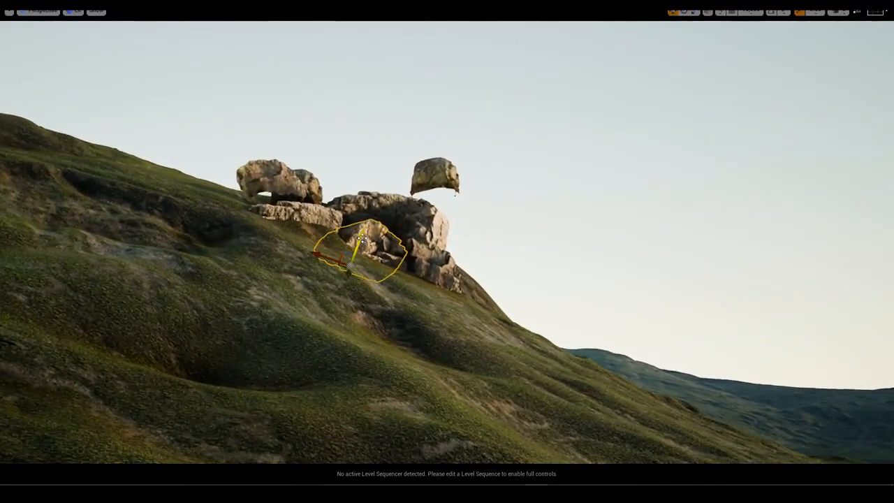
pyautogui.moveTo(300, 260); pyautogui.dragTo(295, 241)
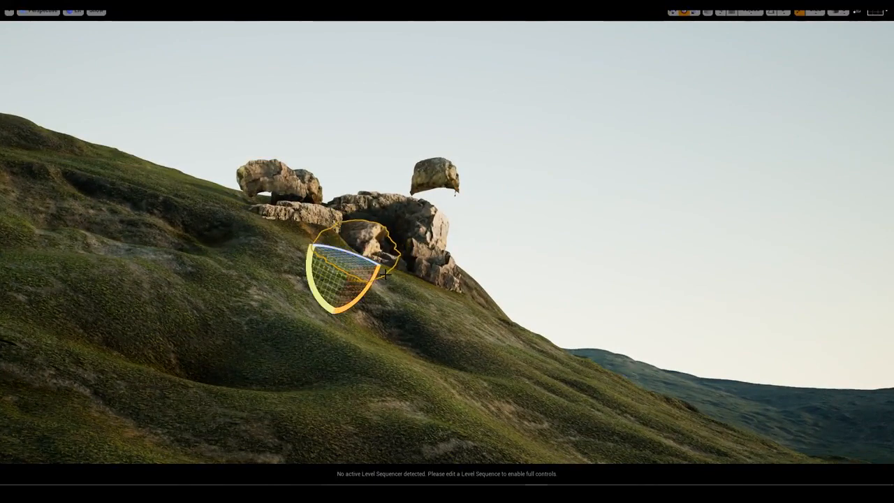
pyautogui.press('g')
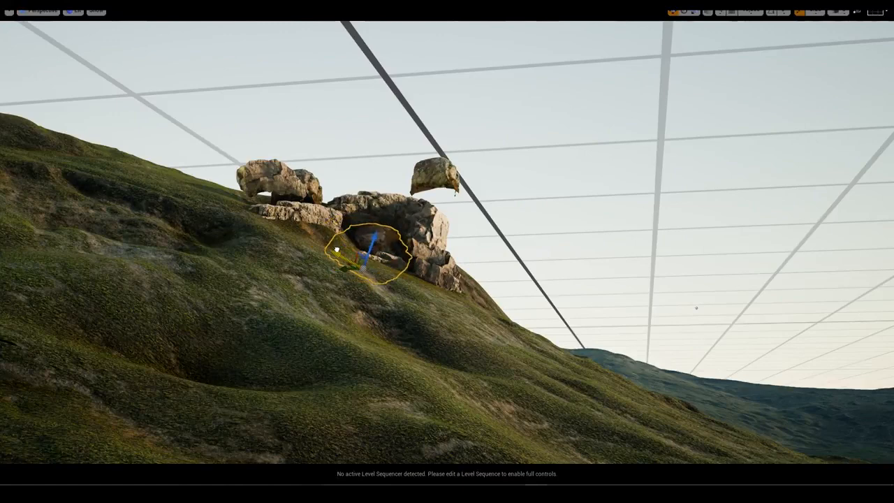
pyautogui.press('g')
pyautogui.press('g')
pyautogui.press('g')
pyautogui.press('e')
pyautogui.moveTo(370, 266); pyautogui.dragTo(370, 273, button='right')
# Add a smaller boulder copy beside the rock in the gap, at the uphill foot of the cliff.
pyautogui.click(316, 262)
pyautogui.keyDown('alt'); pyautogui.moveTo(338, 284); pyautogui.dragTo(403, 363); pyautogui.keyUp('alt')
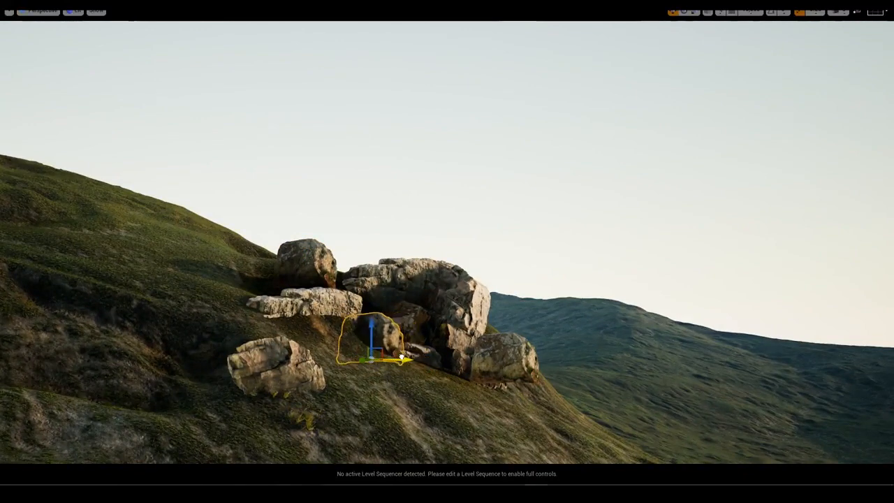
pyautogui.press('g')
pyautogui.press('q')
pyautogui.moveTo(385, 309); pyautogui.dragTo(386, 309, button='right')
# Move the boulder at the uphill end of the outcrop closer to the main cliff slab.
pyautogui.click(281, 238)
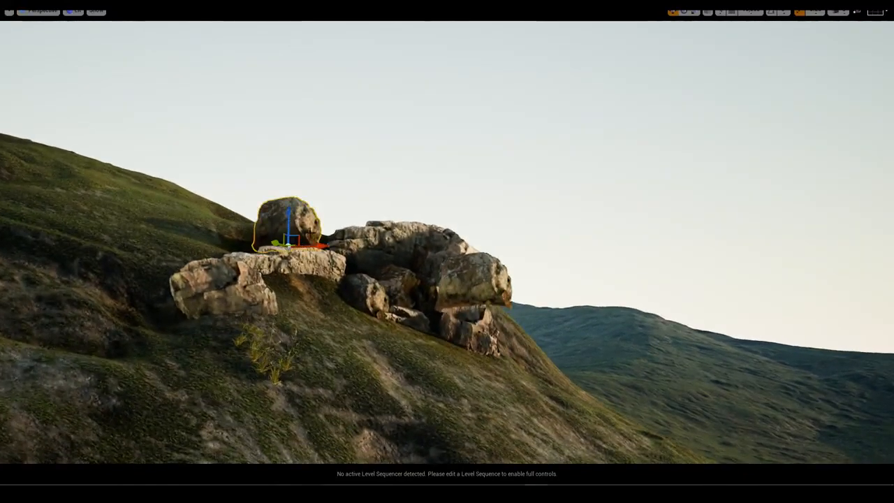
pyautogui.moveTo(281, 242); pyautogui.dragTo(333, 252)
pyautogui.press('g')
pyautogui.press('g')
pyautogui.press('g')
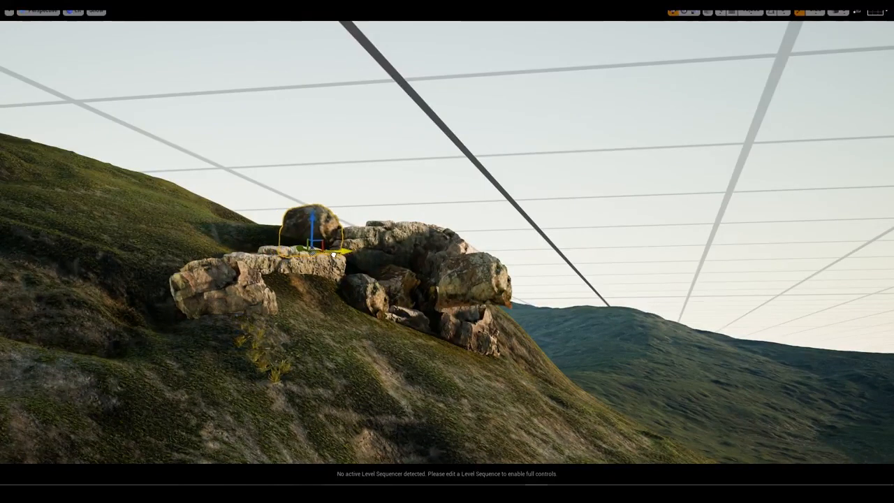
pyautogui.press('g')
pyautogui.press('g')
pyautogui.press('q')
pyautogui.moveTo(333, 252); pyautogui.dragTo(331, 245, button='right')
pyautogui.press('g')
pyautogui.press('q')
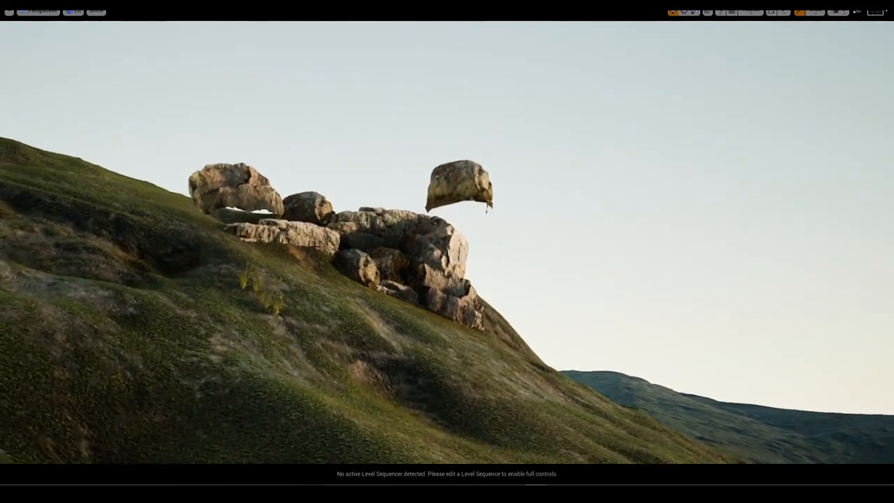
# Rotate the flat ledge rock below the uphill boulder and sink it into the hillside.
pyautogui.click(290, 235)
pyautogui.press('e')
pyautogui.moveTo(263, 345); pyautogui.dragTo(286, 283)
pyautogui.press('w')
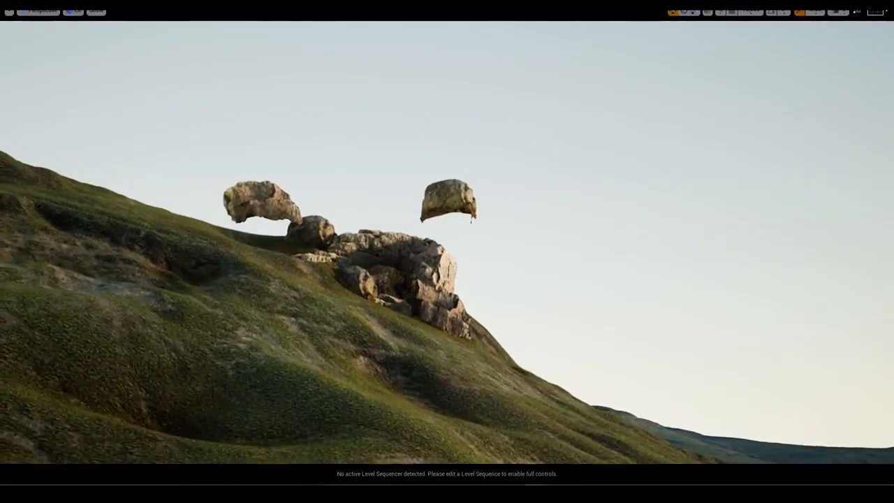
# Move the loose boulder in front of the cliff to the far uphill slope and place a copy of the other one beyond it.
pyautogui.click(417, 227)
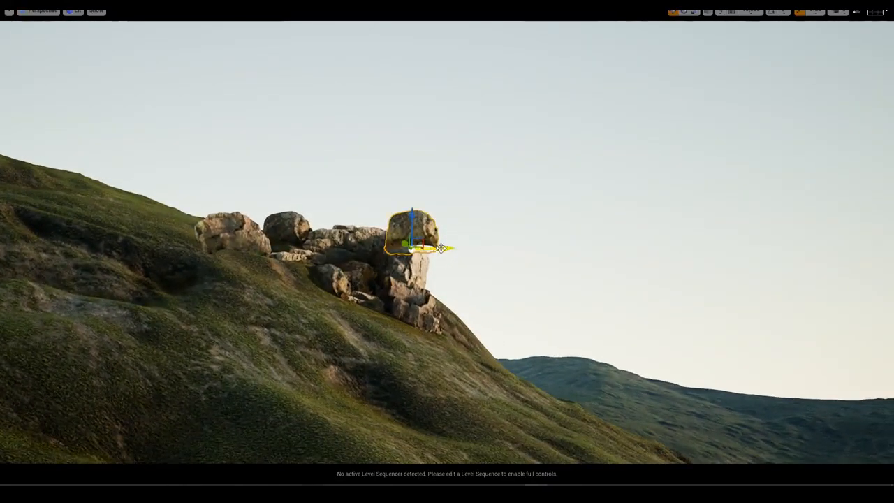
pyautogui.moveTo(440, 249); pyautogui.dragTo(195, 279)
pyautogui.click(224, 236)
pyautogui.keyDown('alt'); pyautogui.moveTo(266, 258); pyautogui.dragTo(161, 276); pyautogui.keyUp('alt')
pyautogui.moveTo(141, 244); pyautogui.dragTo(74, 283)
# Move the remaining loose foreground boulder down beside the other two on the slope and delete it.
pyautogui.click(228, 235)
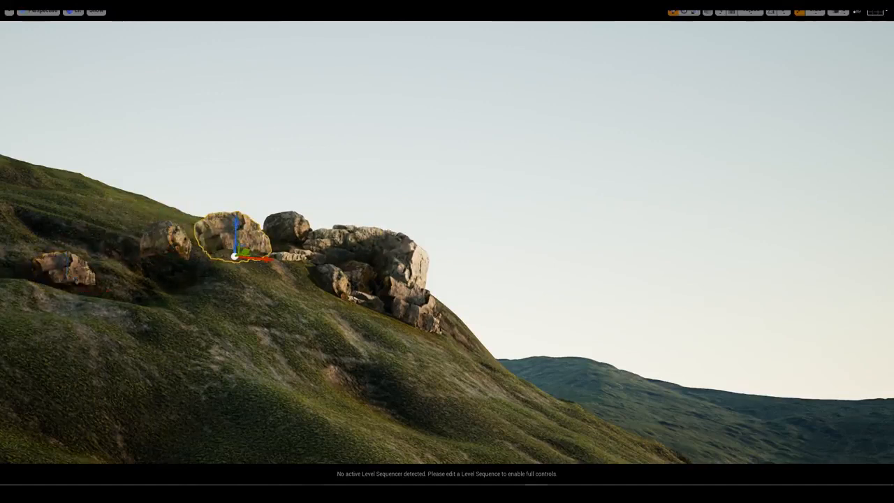
pyautogui.moveTo(242, 252); pyautogui.dragTo(154, 289)
pyautogui.moveTo(155, 289); pyautogui.dragTo(233, 264, button='right')
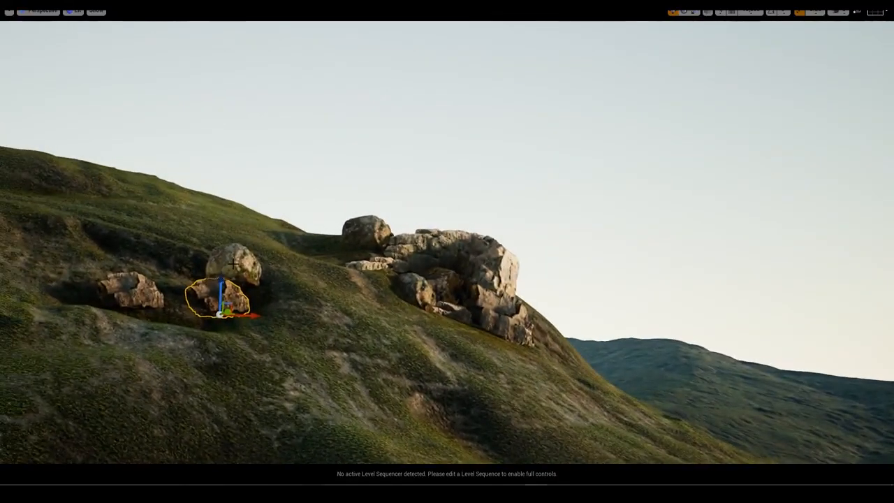
pyautogui.press('Delete')
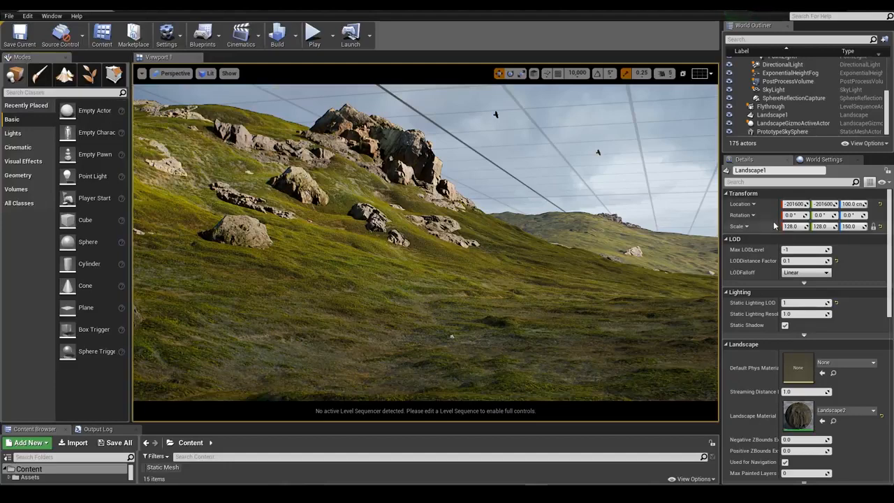
# Select all six point lights, from PointLight to PointLight7, in the FakeBouncedLighting folder.
pyautogui.scroll(-2, 603, 174)
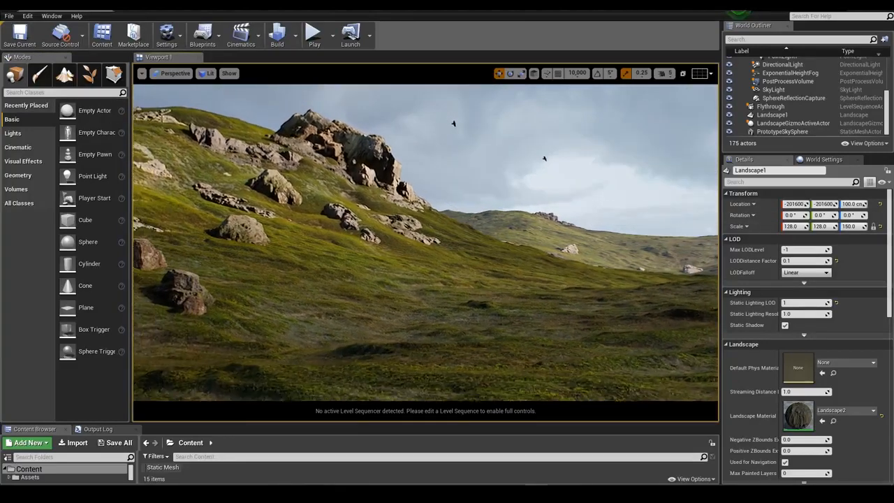
pyautogui.moveTo(427, 243); pyautogui.dragTo(392, 236, button='right')
pyautogui.scroll(2, 800, 110)
pyautogui.scroll(3, 788, 108)
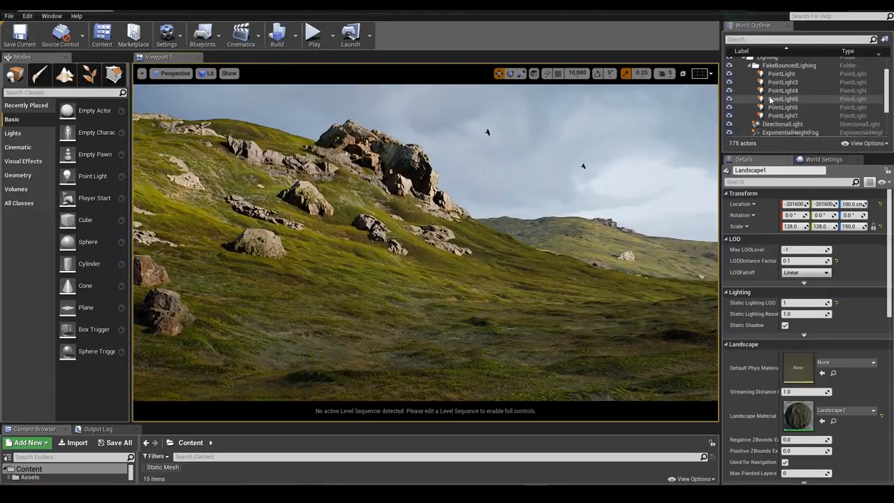
pyautogui.click(772, 90)
pyautogui.scroll(-2, 773, 97)
pyautogui.keyDown('shift'); pyautogui.click(779, 102); pyautogui.keyUp('shift')
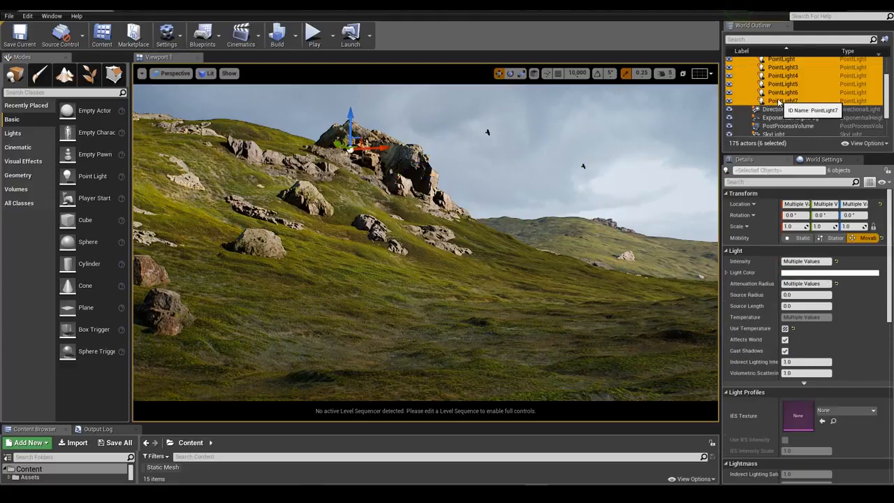
# Delete the six point lights and place a new directional light in the hillside scene.
pyautogui.press('Delete')
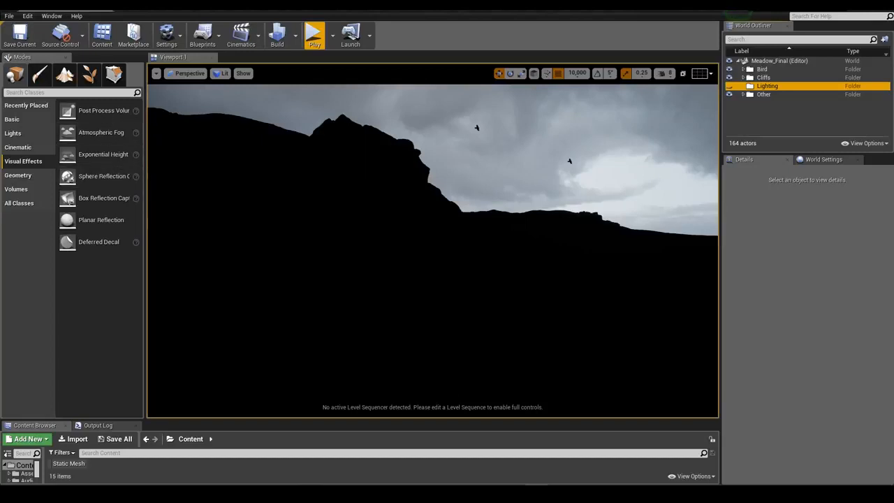
pyautogui.click(26, 133)
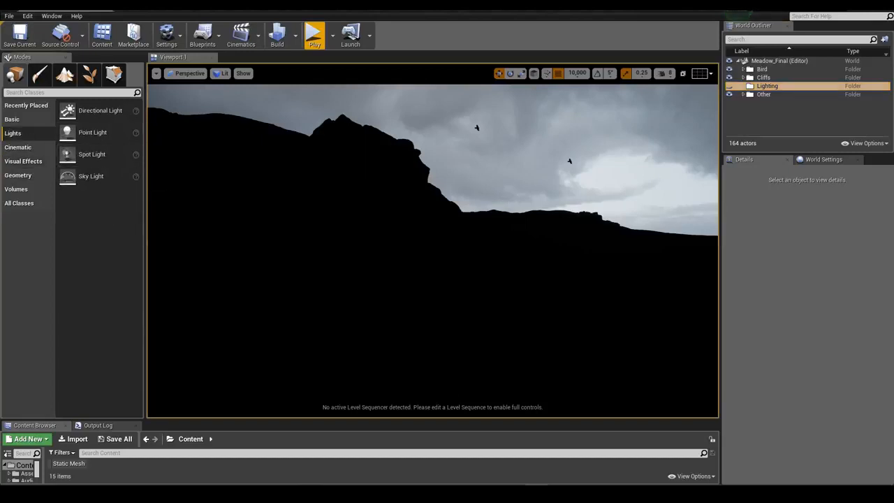
pyautogui.moveTo(77, 111); pyautogui.dragTo(436, 246)
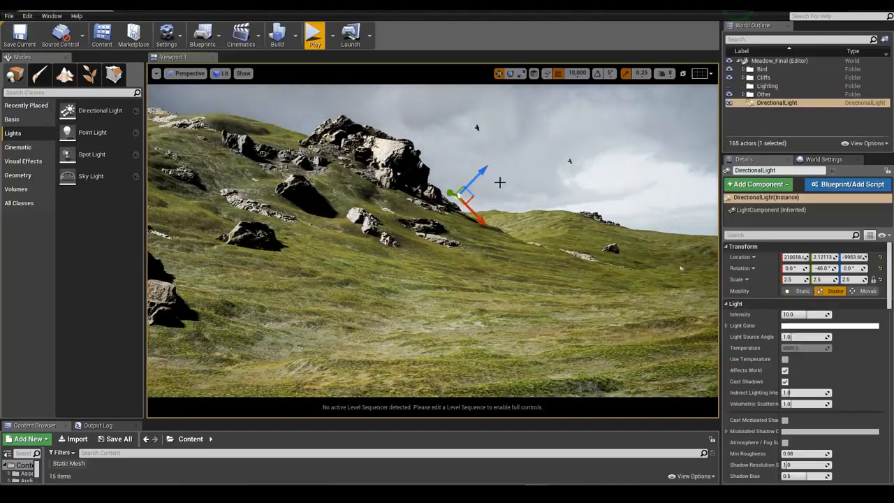
# Make the directional light movable, lower its intensity to about 6.88 and rotate it to about 198° on Y and 10.8° on Z.
pyautogui.click(866, 291)
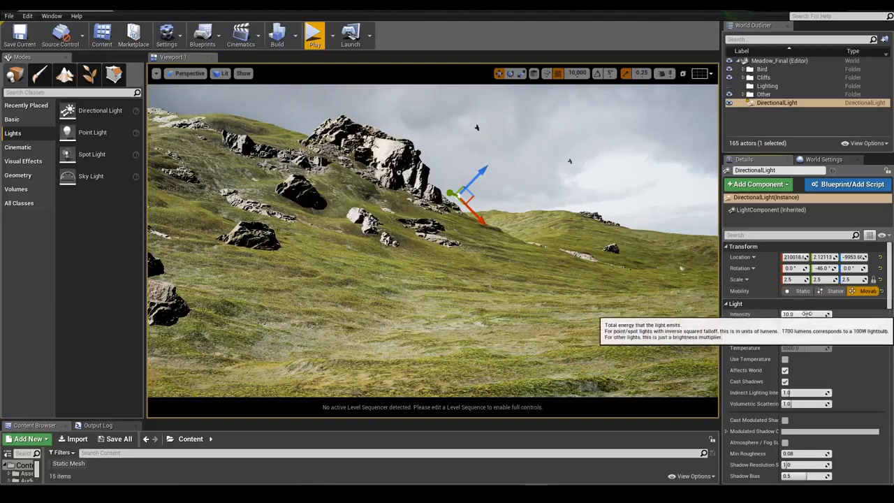
pyautogui.moveTo(803, 315); pyautogui.dragTo(783, 315)
pyautogui.moveTo(823, 269); pyautogui.dragTo(849, 269)
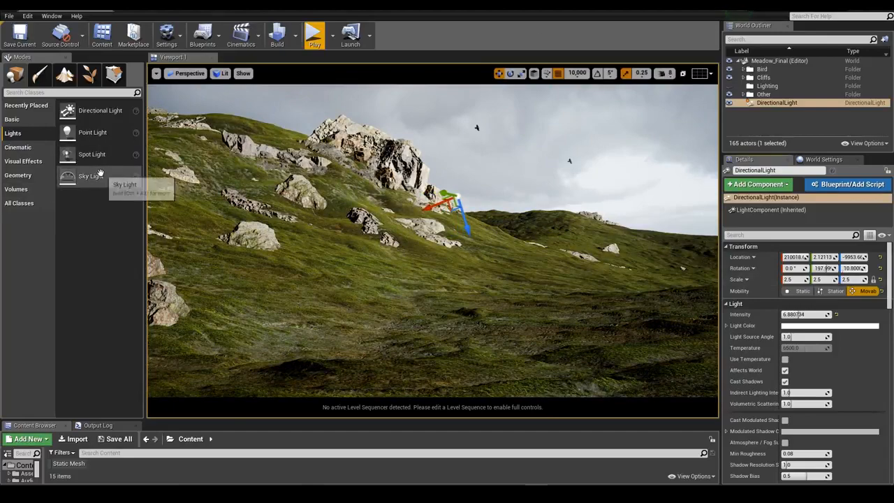
# Place a sky light on the hillside, make it movable and set its intensity to 0.6.
pyautogui.moveTo(97, 176); pyautogui.dragTo(422, 323)
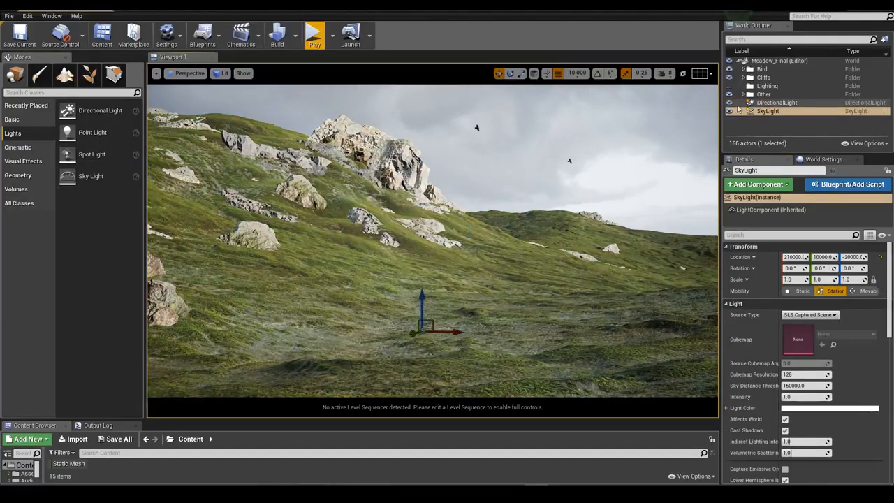
pyautogui.click(867, 291)
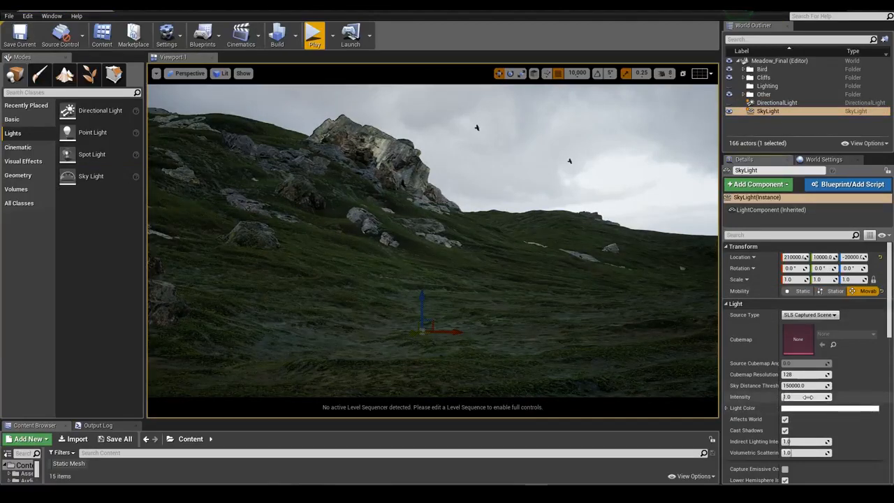
pyautogui.write('0.5')
pyautogui.press('Return')
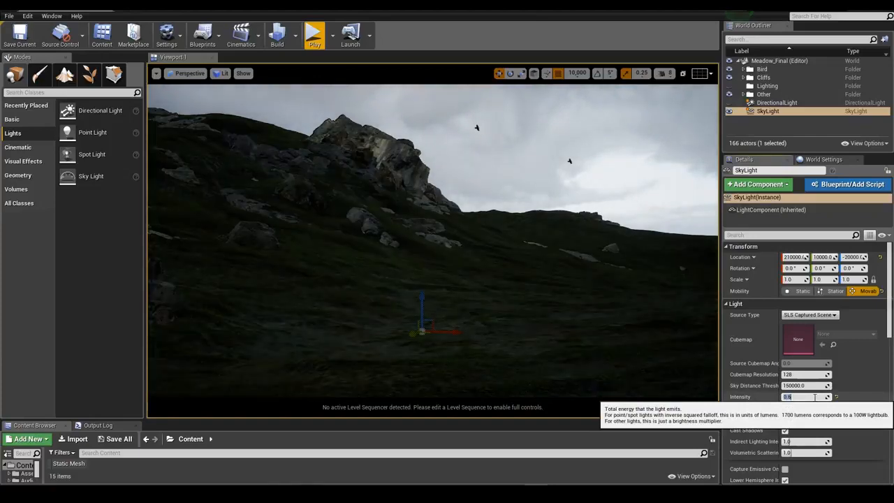
# Make the directional light visible again and lower its intensity to about 2.02.
pyautogui.click(730, 103)
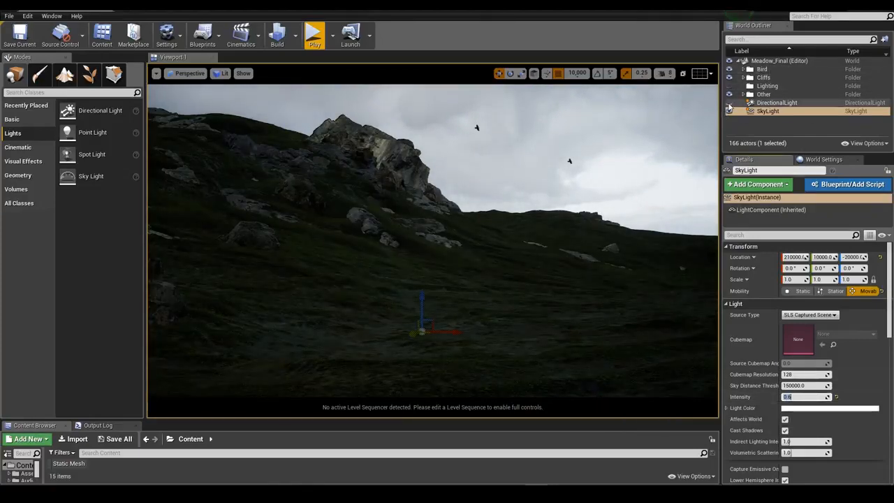
pyautogui.click(763, 104)
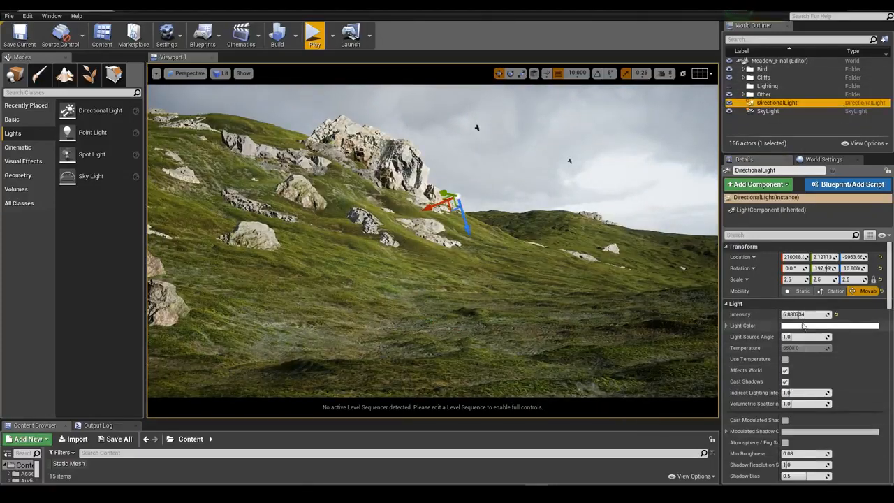
pyautogui.moveTo(803, 315)
pyautogui.mouseDown()
pyautogui.moveTo(786, 314)
pyautogui.moveTo(796, 314)
pyautogui.mouseUp()
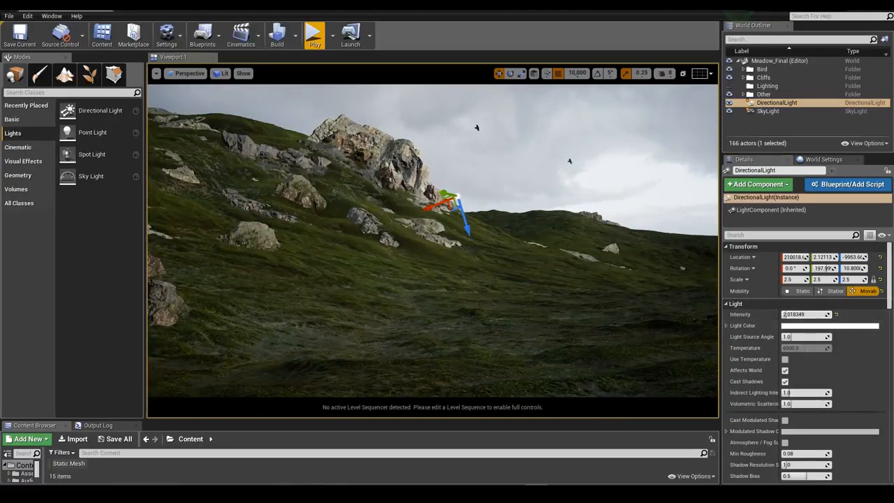
pyautogui.click(479, 301)
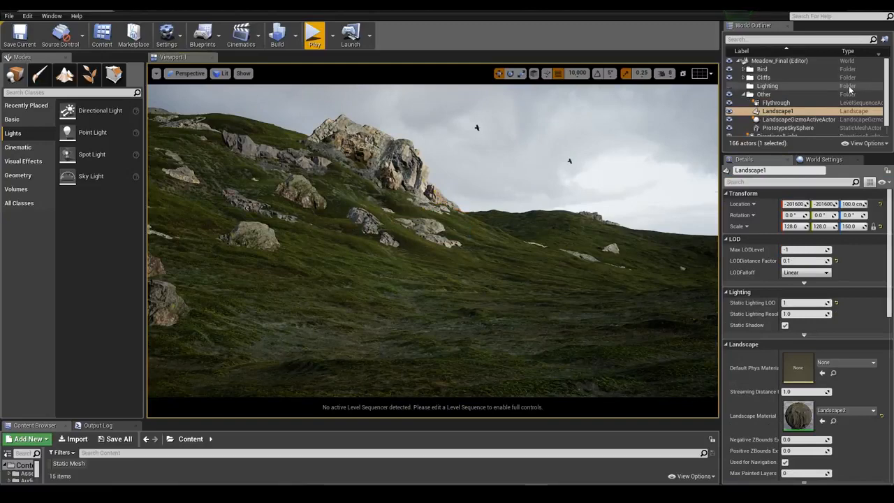
pyautogui.doubleClick(747, 94)
pyautogui.click(761, 86)
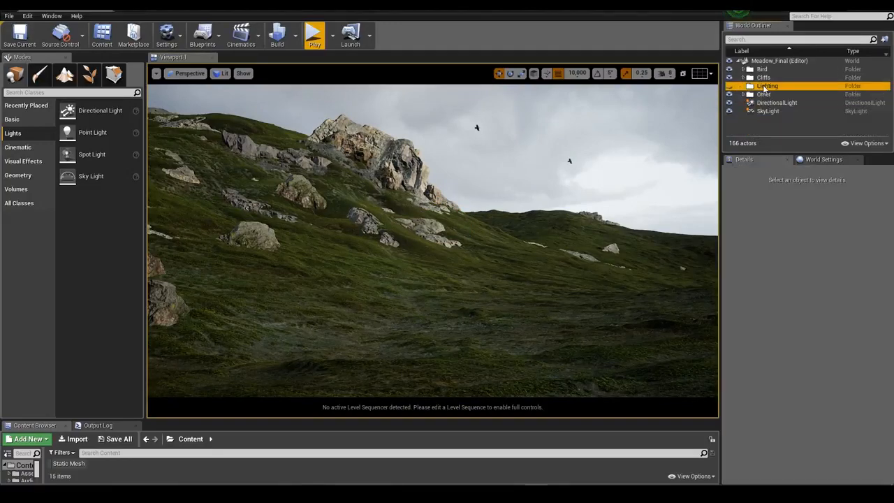
# Add exponential height fog to the scene and set its fog density to 0.001.
pyautogui.click(30, 148)
pyautogui.click(23, 162)
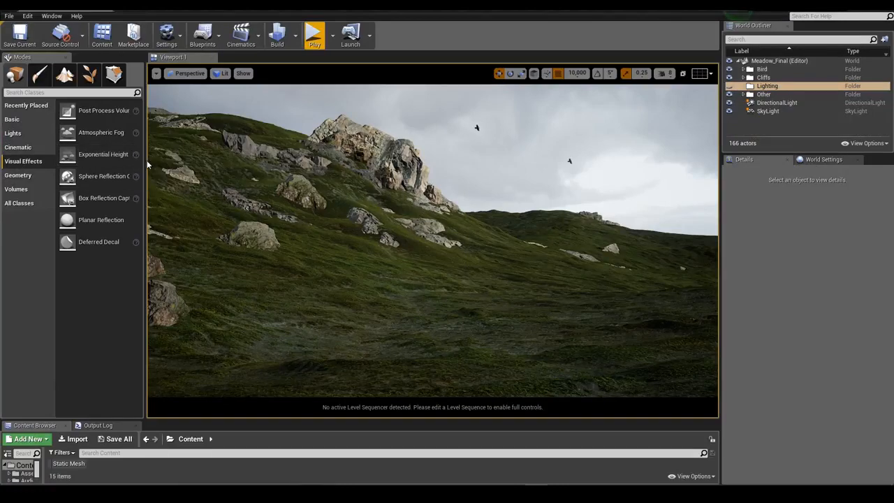
pyautogui.moveTo(145, 166); pyautogui.dragTo(184, 166)
pyautogui.moveTo(108, 154); pyautogui.dragTo(493, 206)
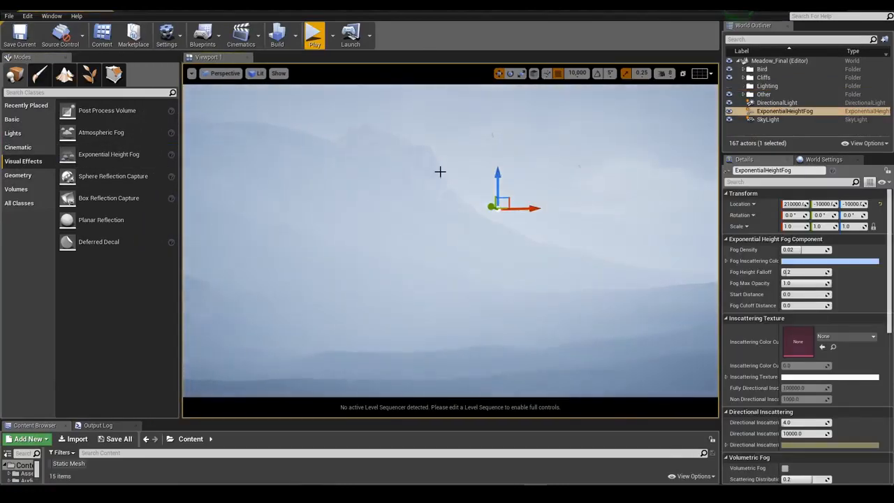
pyautogui.click(812, 249)
pyautogui.write('.005')
pyautogui.press('Return')
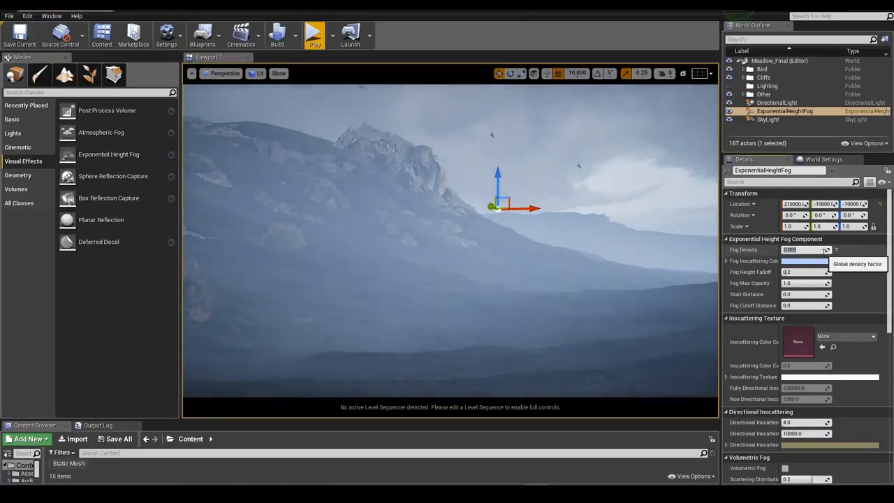
pyautogui.write('1')
pyautogui.press('Return')
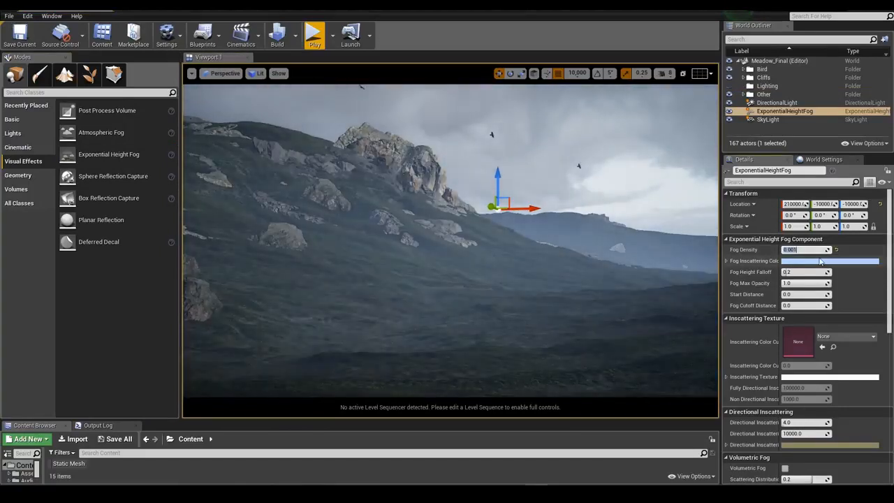
# Set the height fog's start distance to 25000 and its fog density to 0.0005.
pyautogui.click(800, 294)
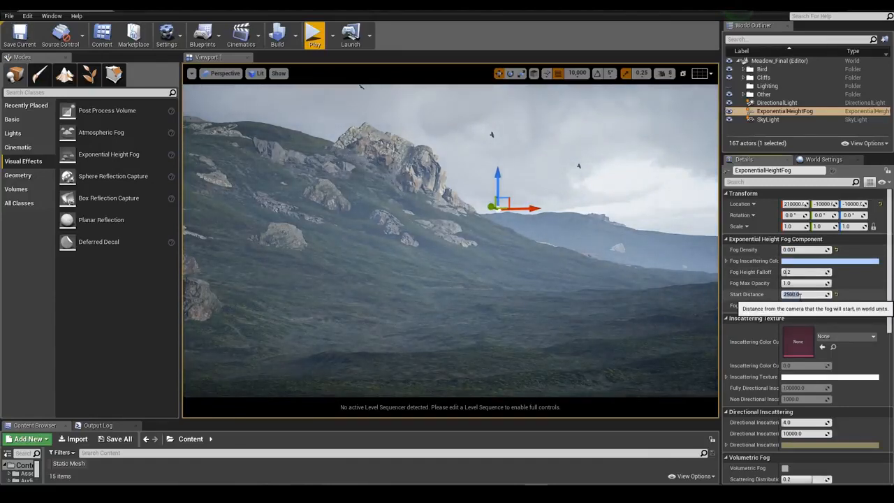
pyautogui.write('25000')
pyautogui.press('Return')
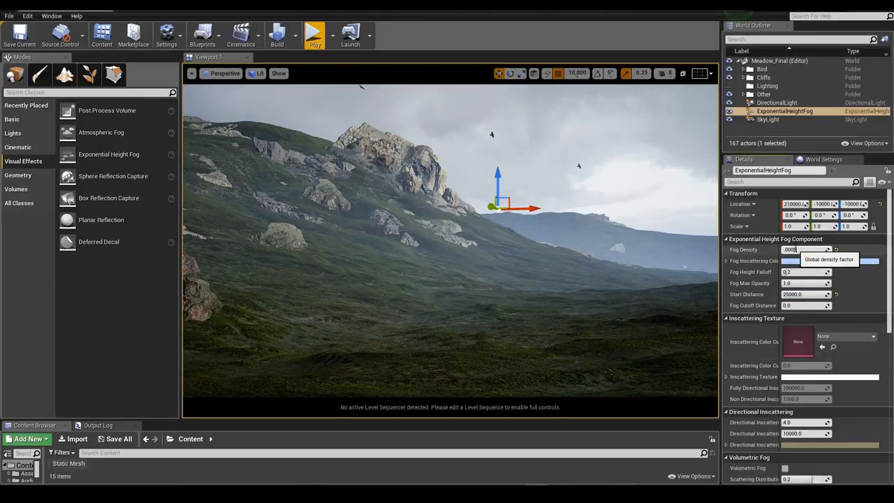
pyautogui.click(517, 266)
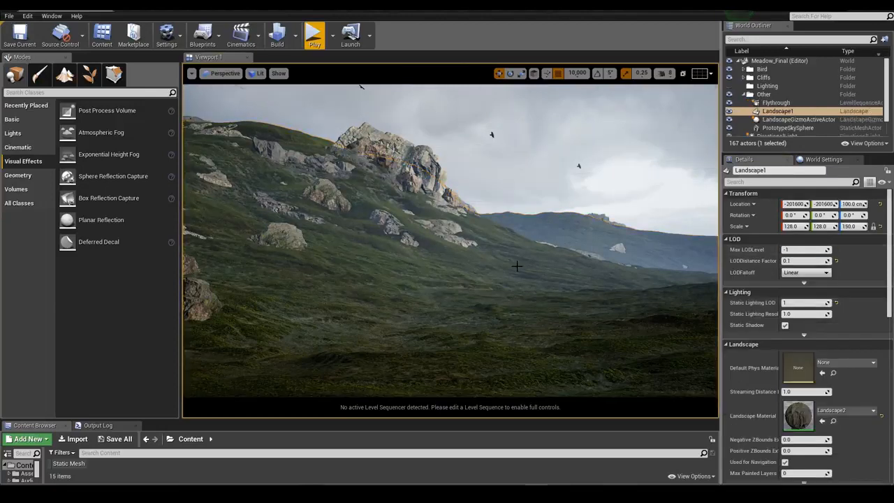
pyautogui.click(745, 95)
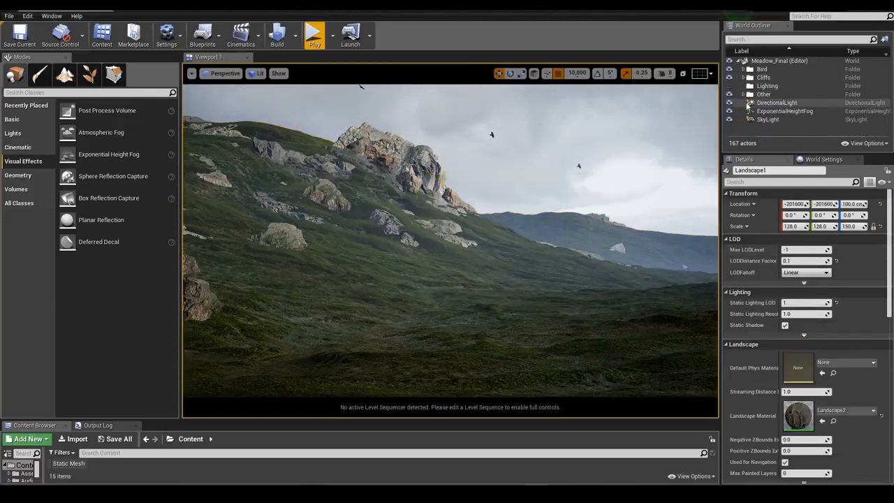
# Toggle the height fog's visibility repeatedly to compare the hillside with and without it.
pyautogui.click(731, 111)
pyautogui.click(731, 112)
pyautogui.click(731, 112)
pyautogui.click(731, 112)
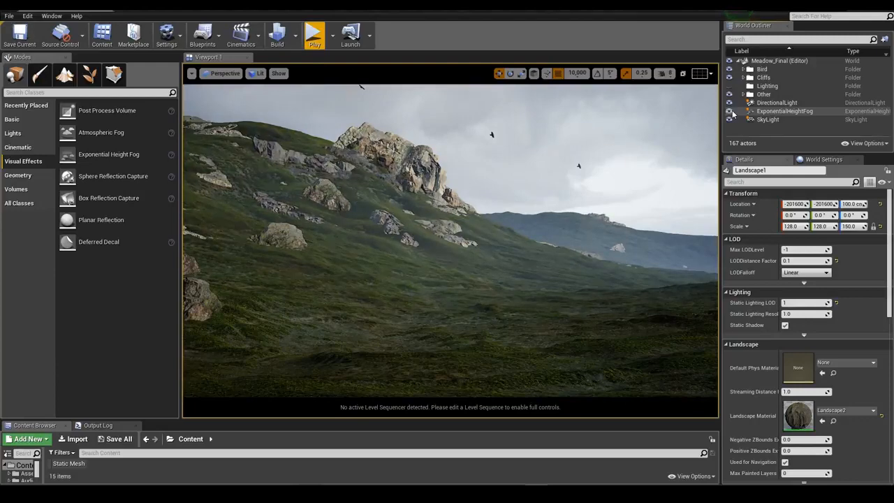
pyautogui.click(731, 112)
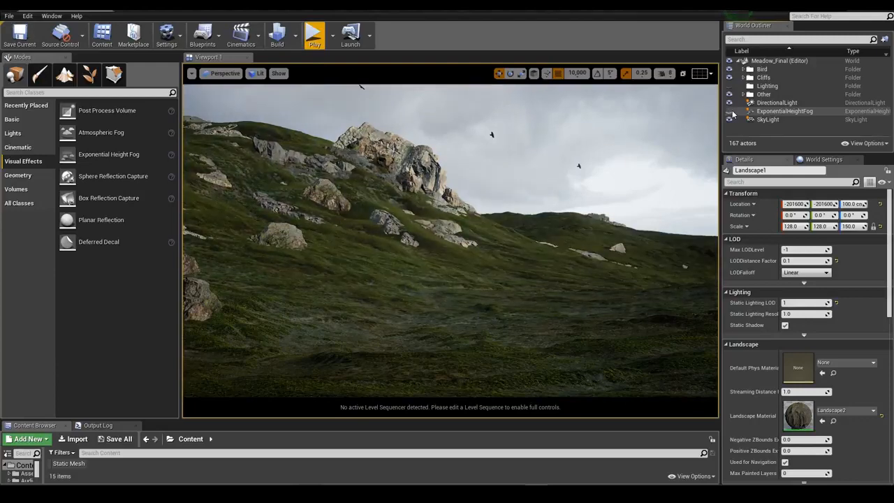
pyautogui.click(731, 112)
pyautogui.click(731, 112)
pyautogui.click(731, 111)
# Set the height fog's start distance to 35000.
pyautogui.click(791, 112)
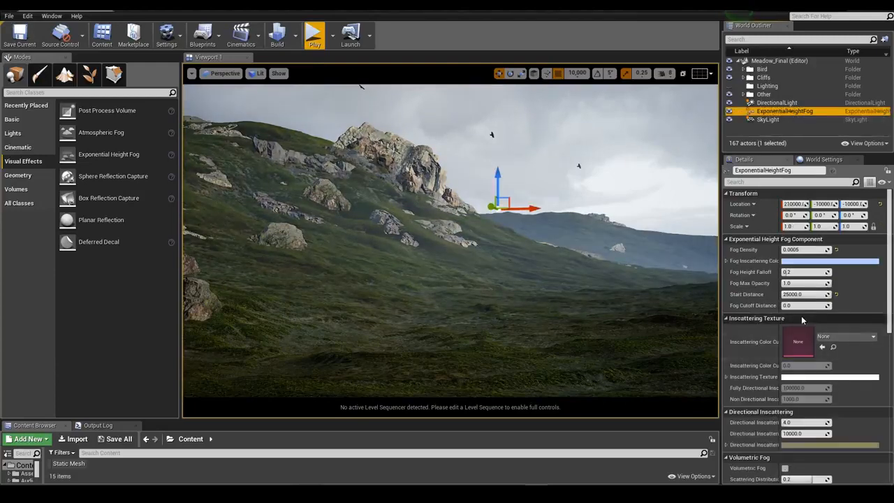
pyautogui.click(806, 294)
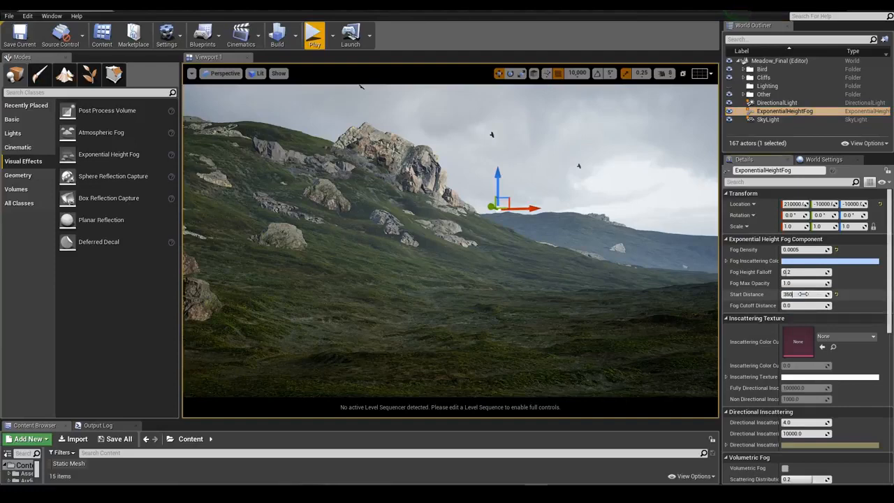
pyautogui.press('Return')
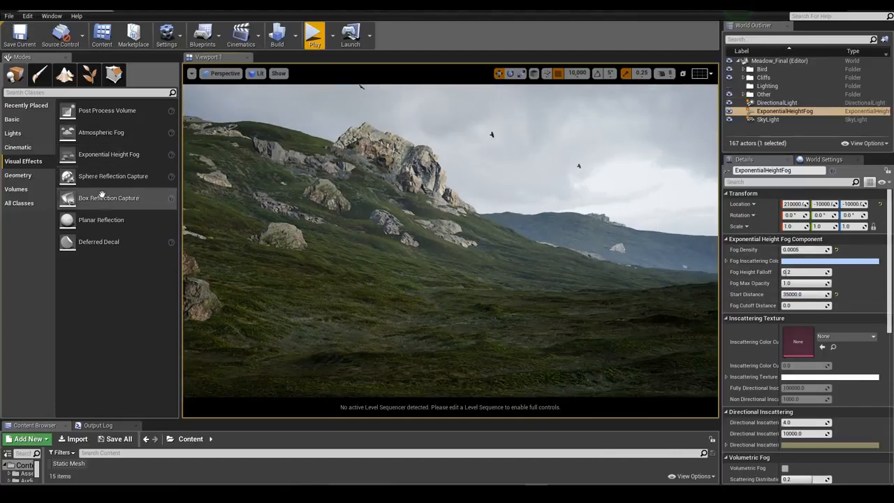
# Add a post process volume to the scene and make it unbound.
pyautogui.click(92, 112)
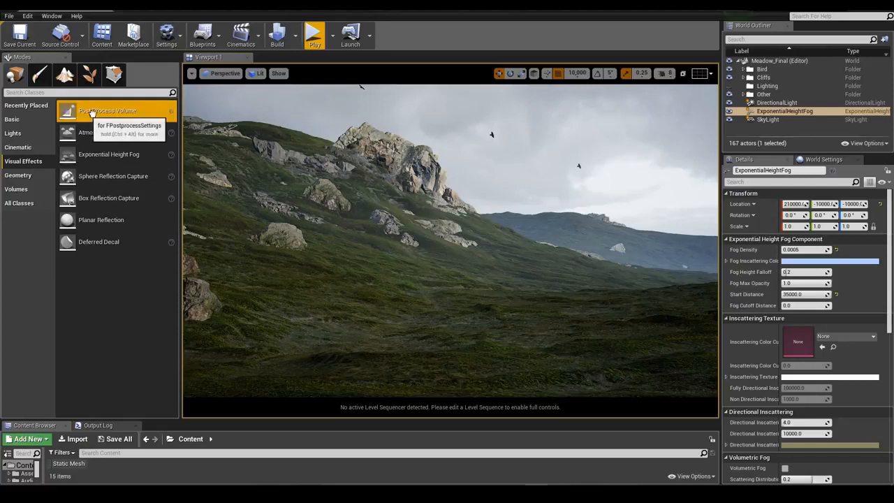
pyautogui.moveTo(92, 112); pyautogui.dragTo(479, 283)
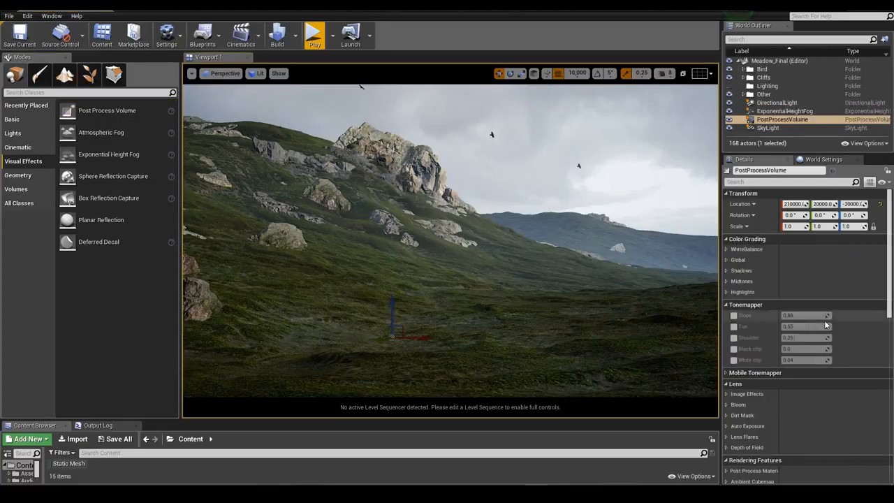
pyautogui.scroll(-15, 827, 325)
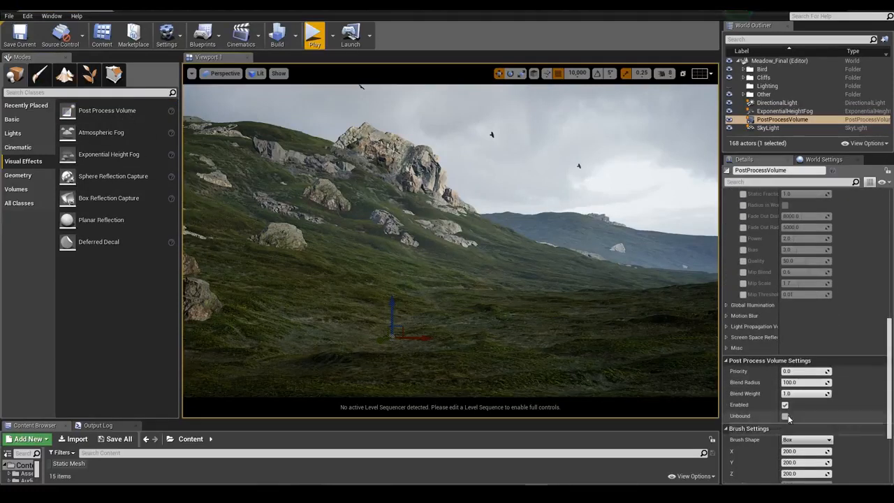
pyautogui.scroll(15, 831, 420)
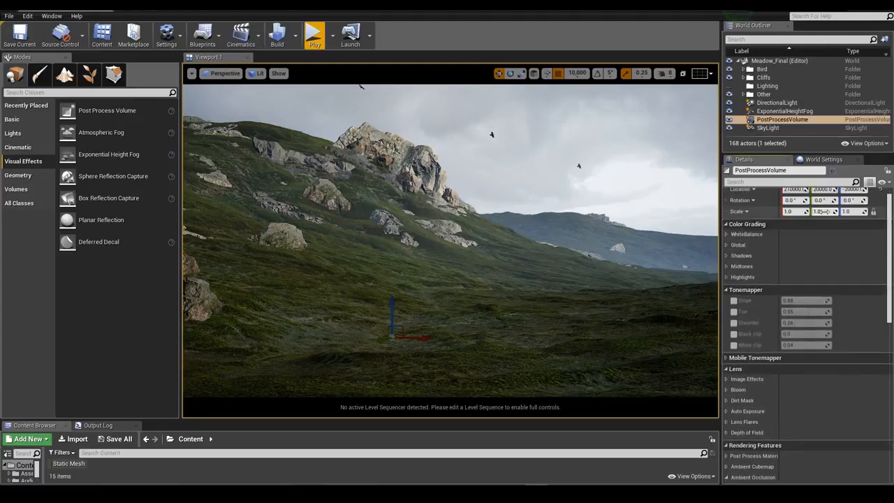
pyautogui.scroll(-8, 751, 296)
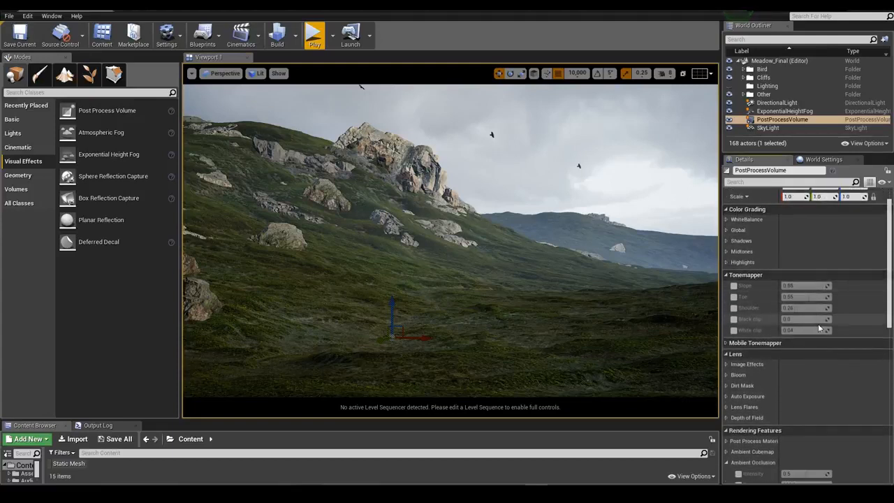
pyautogui.scroll(-5, 804, 279)
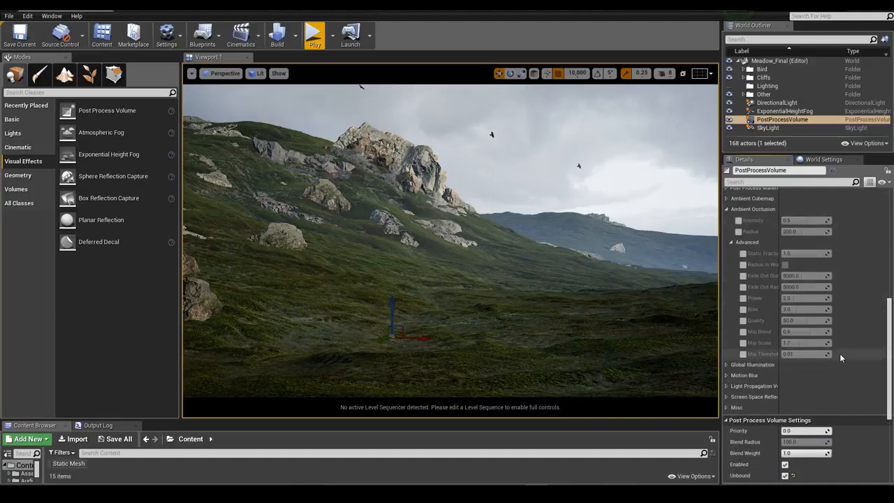
# Override the post process volume's ambient occlusion with intensity 1.0, its radius enabled, and a fade out distance of 250000.
pyautogui.click(741, 220)
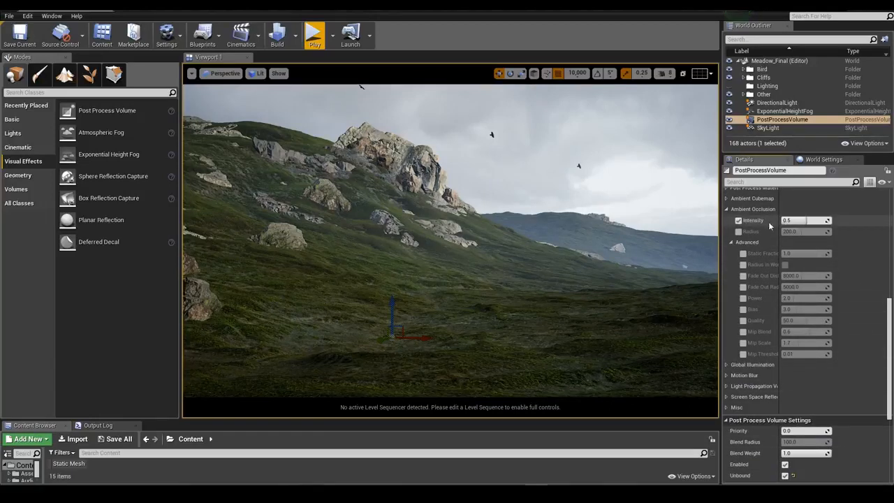
pyautogui.click(739, 231)
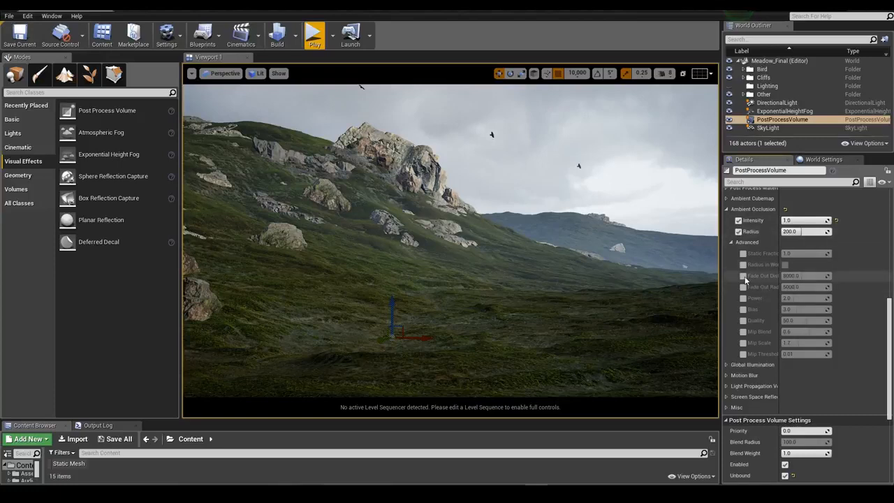
pyautogui.click(743, 276)
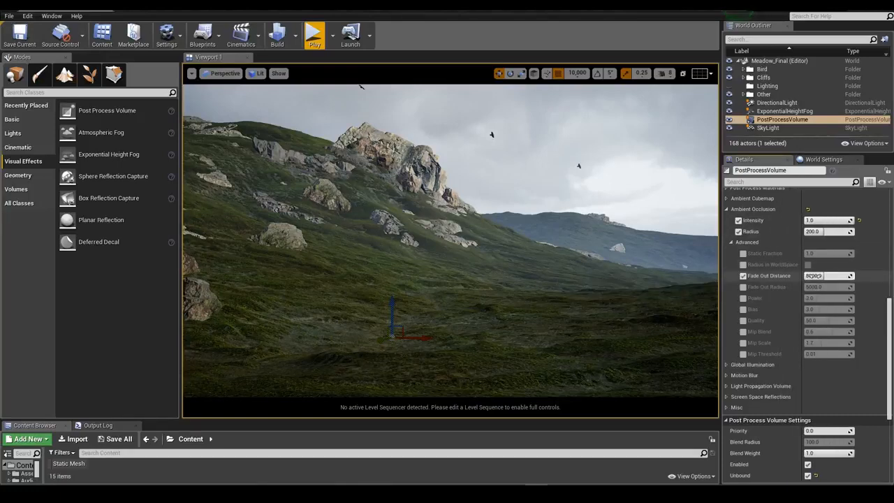
pyautogui.click(814, 276)
pyautogui.write('2')
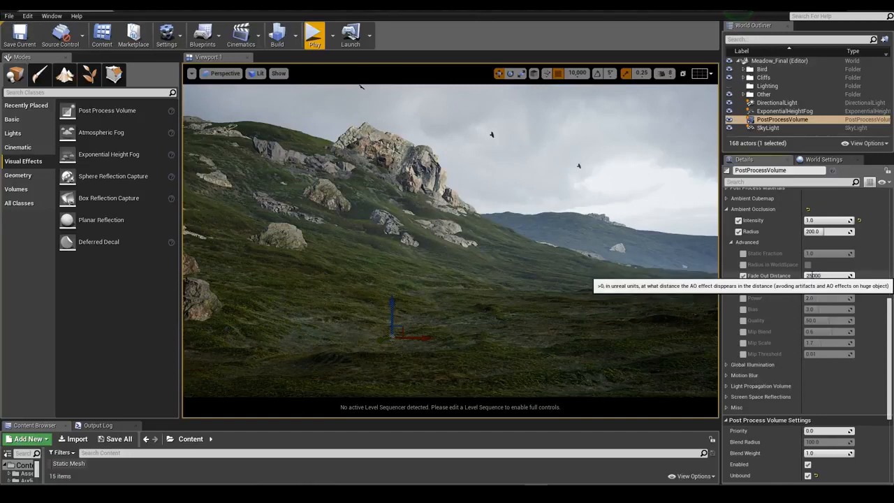
pyautogui.write('50000.0')
pyautogui.press('Return')
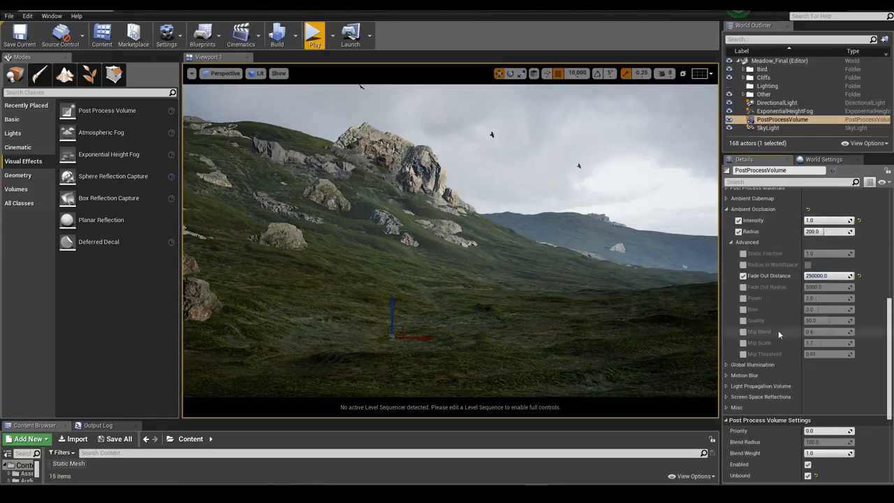
# Set the ambient occlusion radius to 150 and its power to 3.0.
pyautogui.click(743, 299)
pyautogui.moveTo(828, 298); pyautogui.dragTo(884, 298)
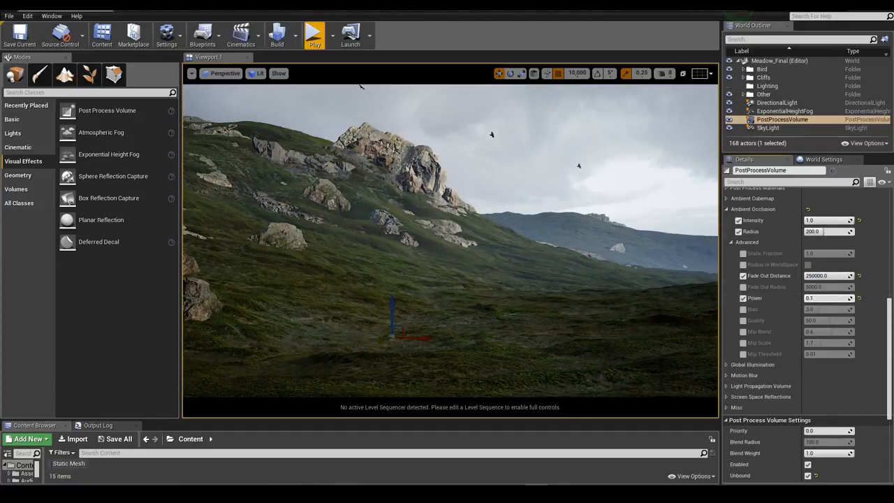
pyautogui.moveTo(824, 233)
pyautogui.mouseDown()
pyautogui.moveTo(866, 233)
pyautogui.moveTo(839, 231)
pyautogui.mouseUp()
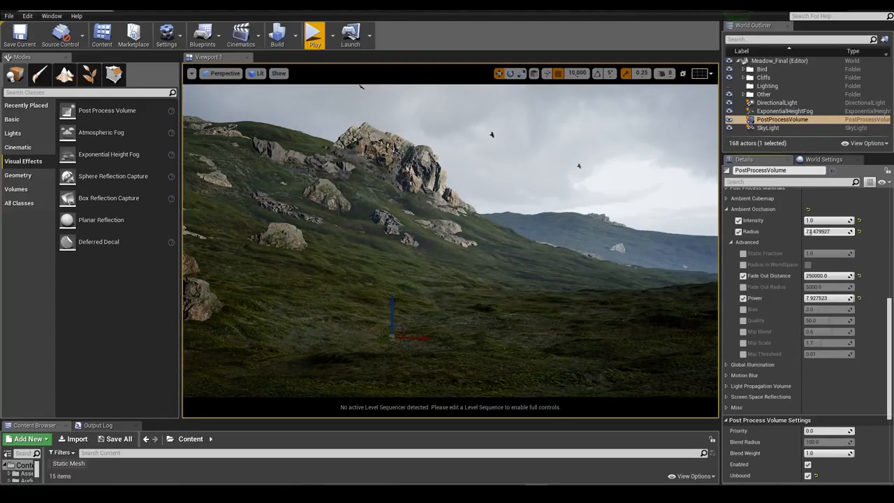
pyautogui.click(824, 233)
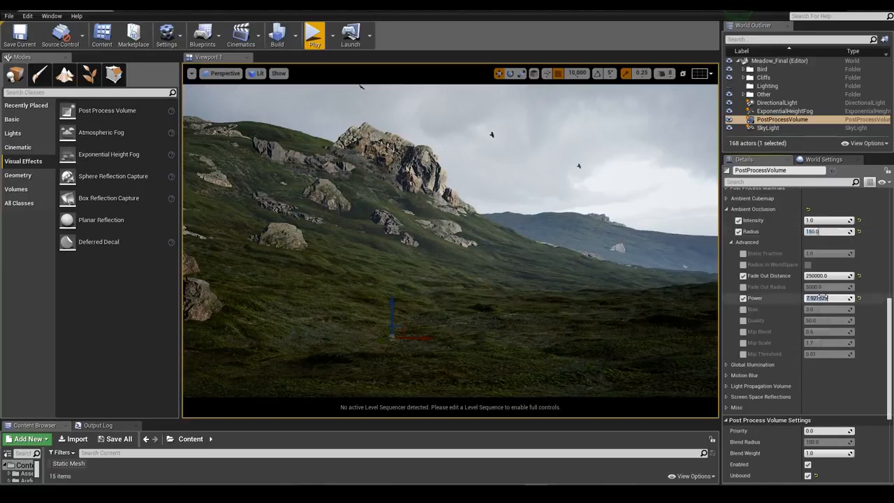
pyautogui.press('Return')
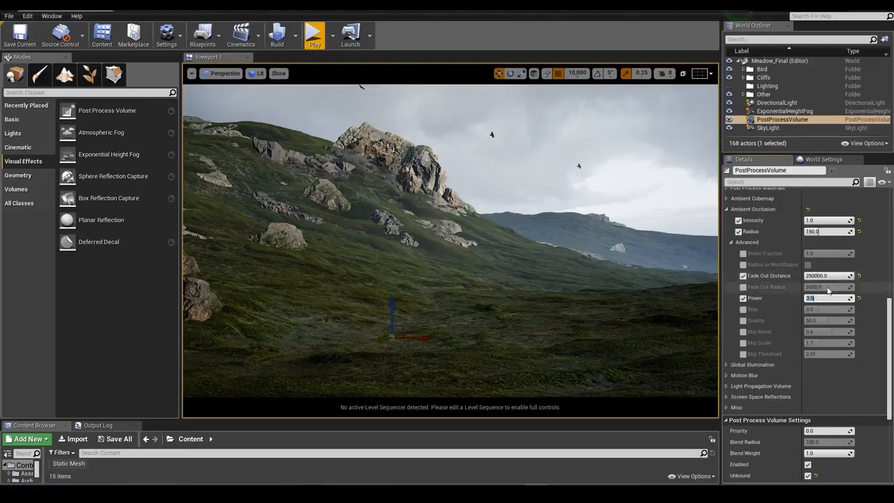
pyautogui.scroll(3, 782, 363)
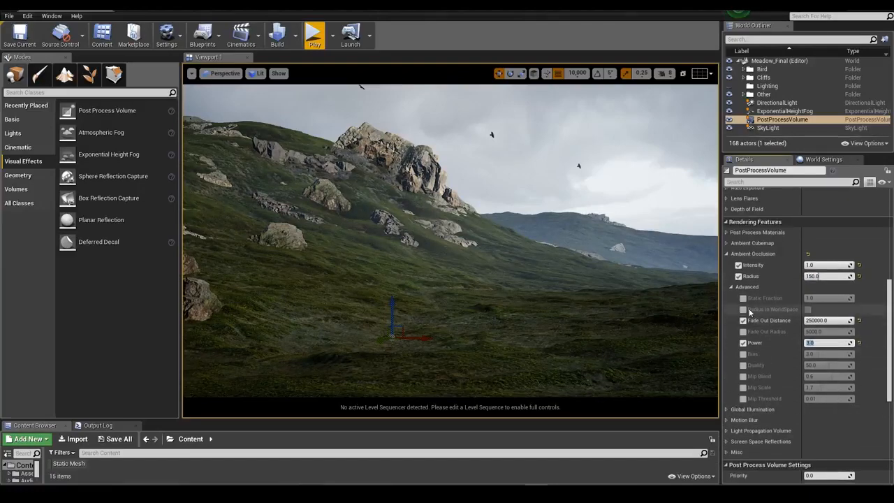
pyautogui.click(728, 255)
# Lock the auto exposure by setting both its min brightness and max brightness to 1.0.
pyautogui.scroll(4, 781, 340)
pyautogui.scroll(3, 782, 340)
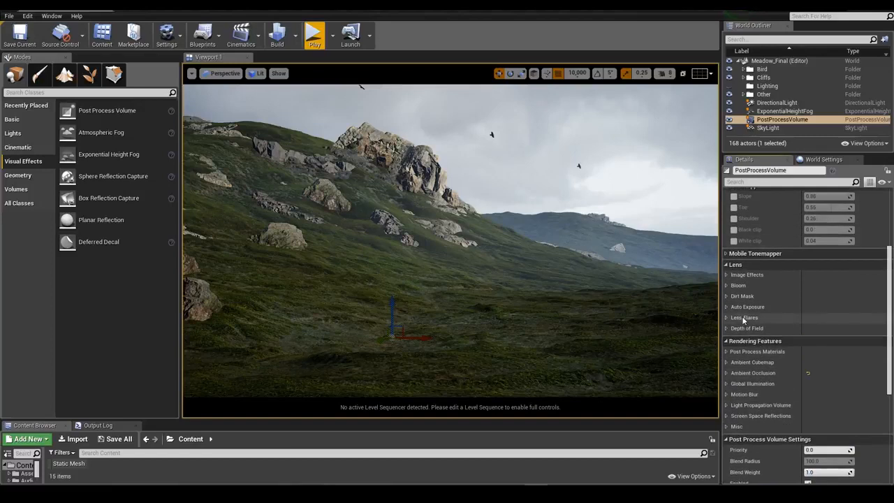
pyautogui.click(727, 306)
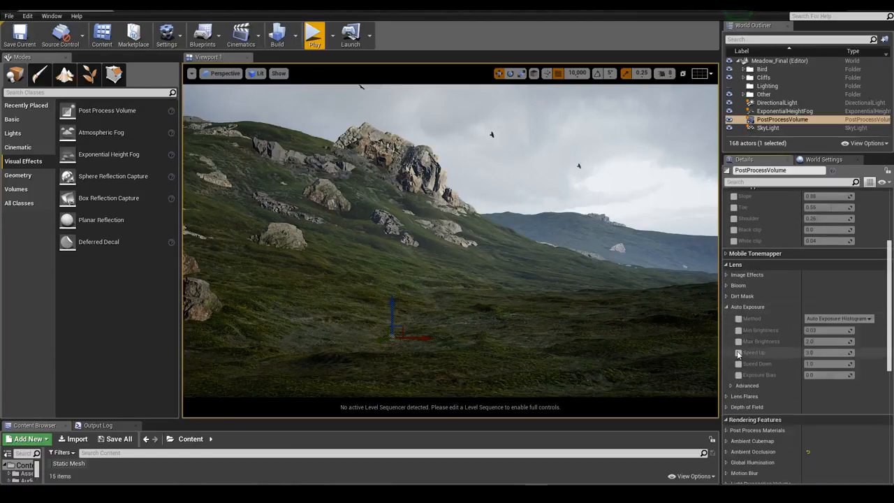
pyautogui.click(739, 330)
pyautogui.click(738, 341)
pyautogui.click(828, 332)
pyautogui.write('1')
pyautogui.click(824, 342)
pyautogui.write('1')
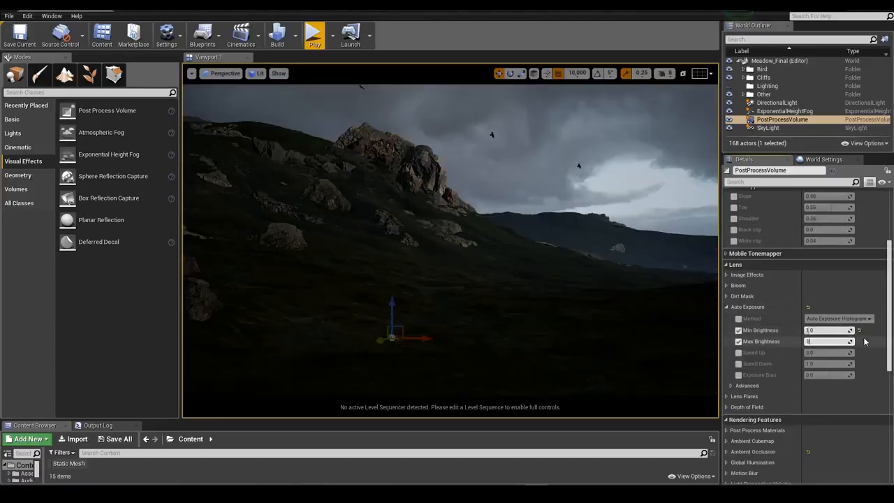
pyautogui.press('Return')
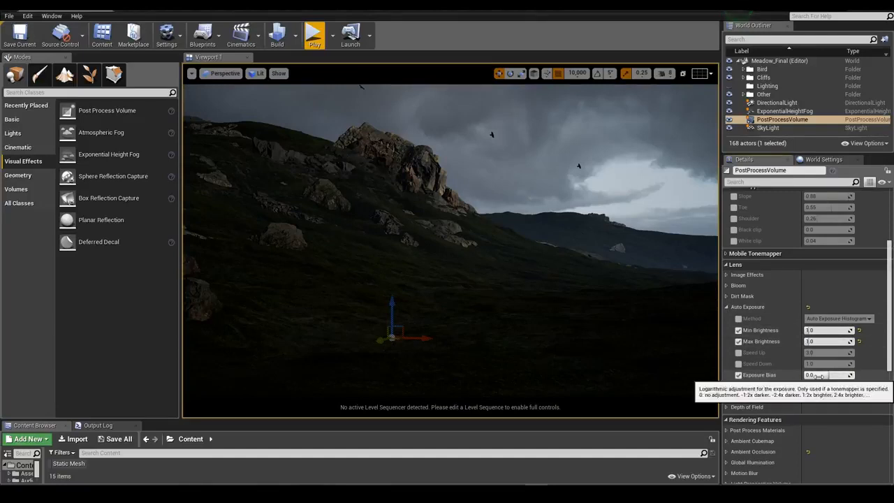
# Brighten the scene by setting the auto exposure's exposure bias to 2.0.
pyautogui.moveTo(817, 375); pyautogui.dragTo(854, 375)
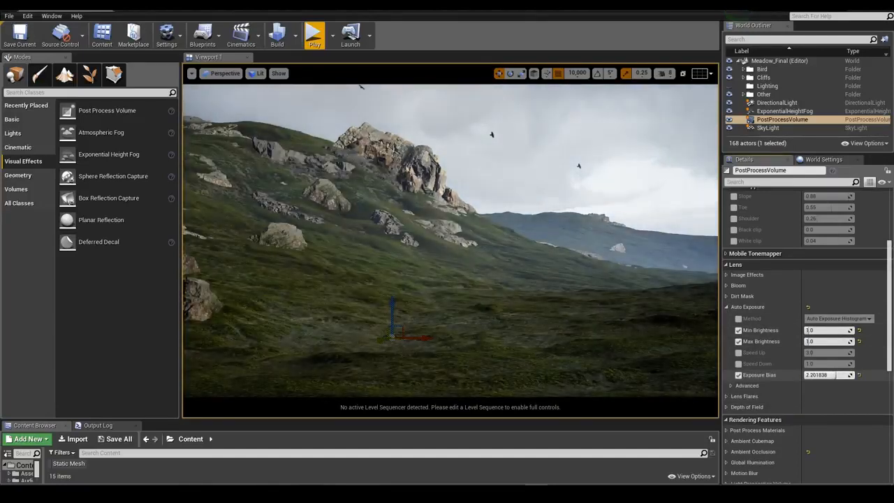
pyautogui.write('2.0')
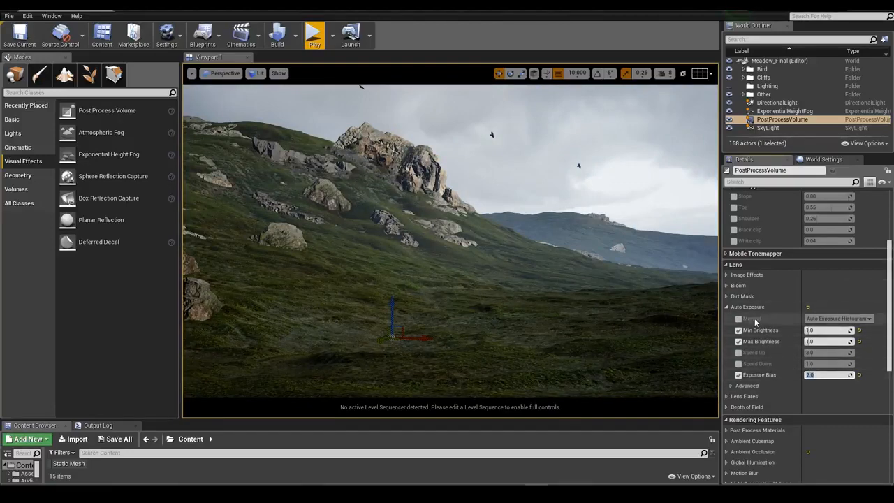
pyautogui.click(727, 308)
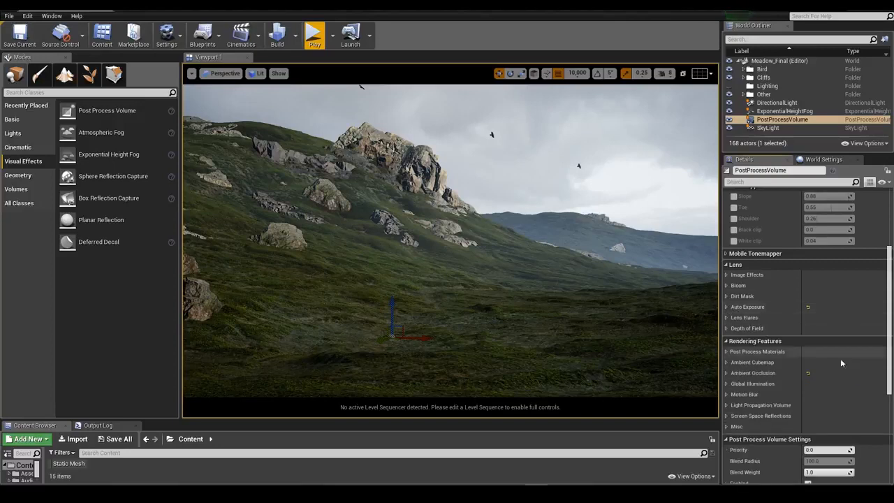
# Override the bloom with the Standard method and set its intensity to 0.0.
pyautogui.click(727, 286)
pyautogui.click(738, 297)
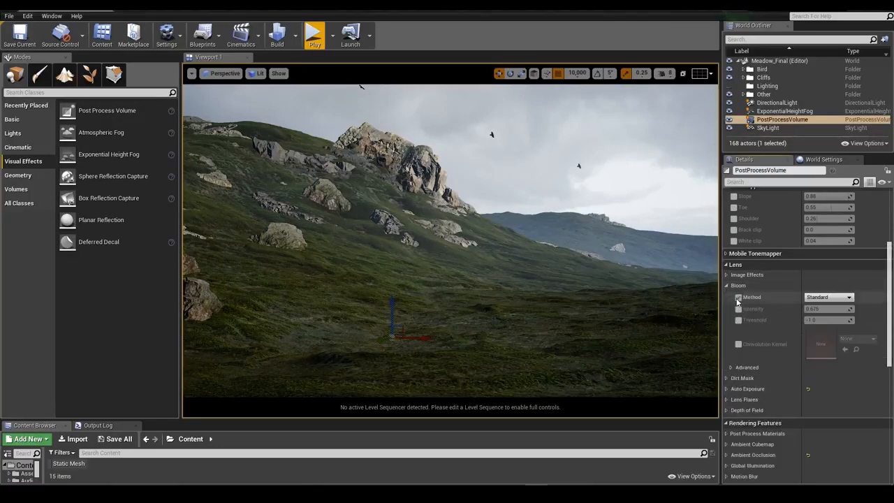
pyautogui.click(738, 308)
pyautogui.click(828, 308)
pyautogui.write('0.0')
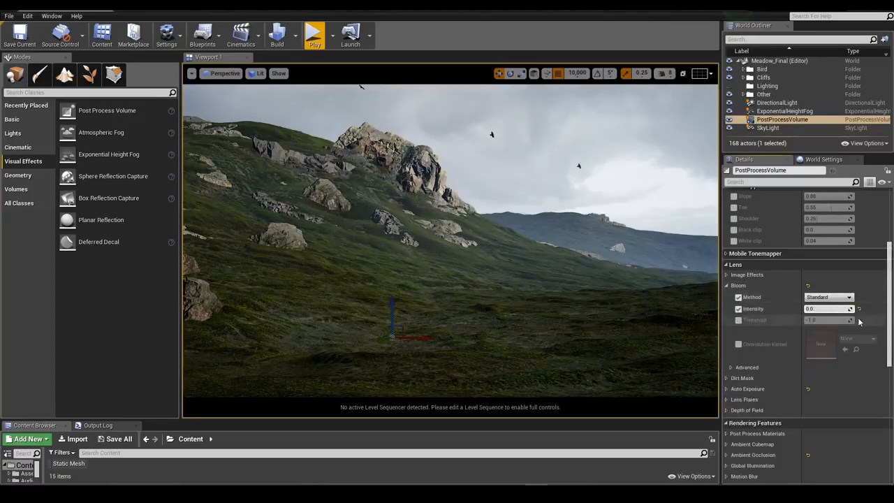
pyautogui.moveTo(824, 310)
pyautogui.mouseDown()
pyautogui.moveTo(852, 309)
pyautogui.moveTo(824, 310)
pyautogui.mouseUp()
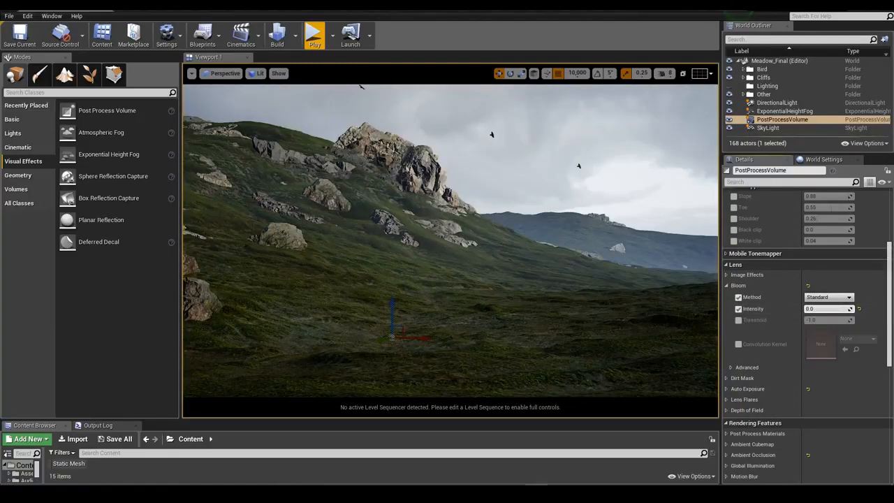
pyautogui.click(728, 285)
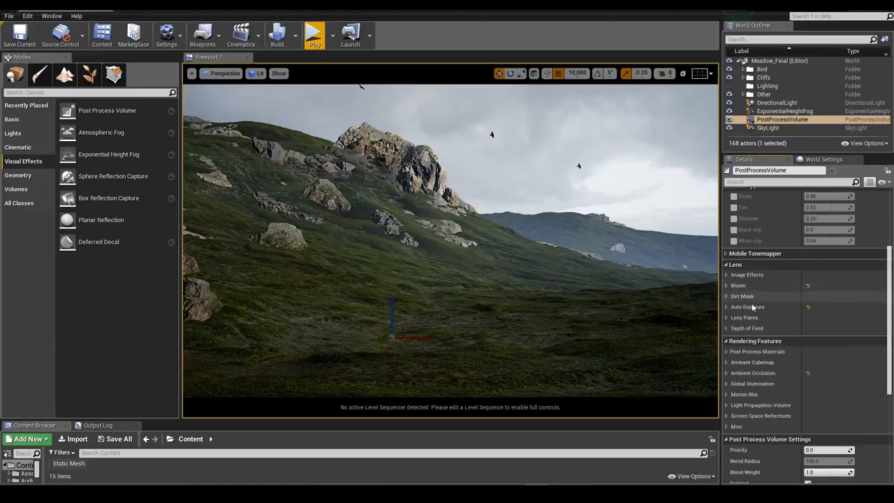
# Try a chromatic aberration of 0.1 in the lens image effects.
pyautogui.click(726, 275)
pyautogui.click(739, 286)
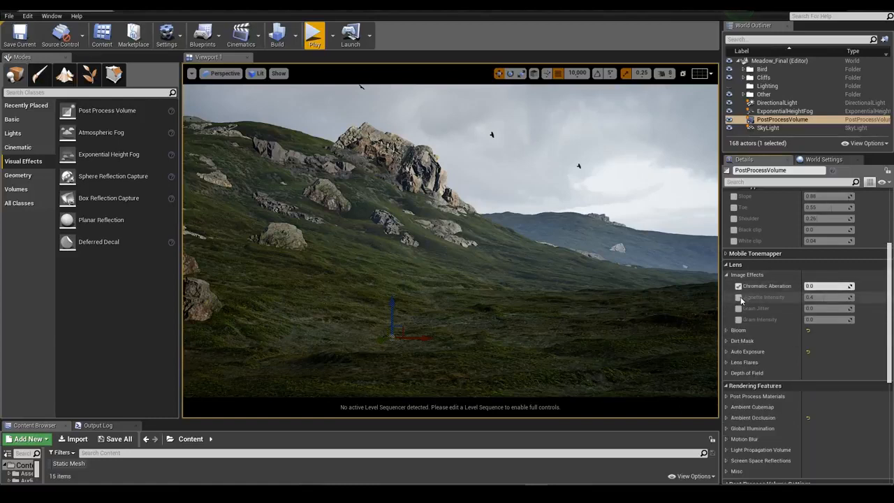
pyautogui.moveTo(828, 286); pyautogui.dragTo(806, 286)
pyautogui.click(822, 286)
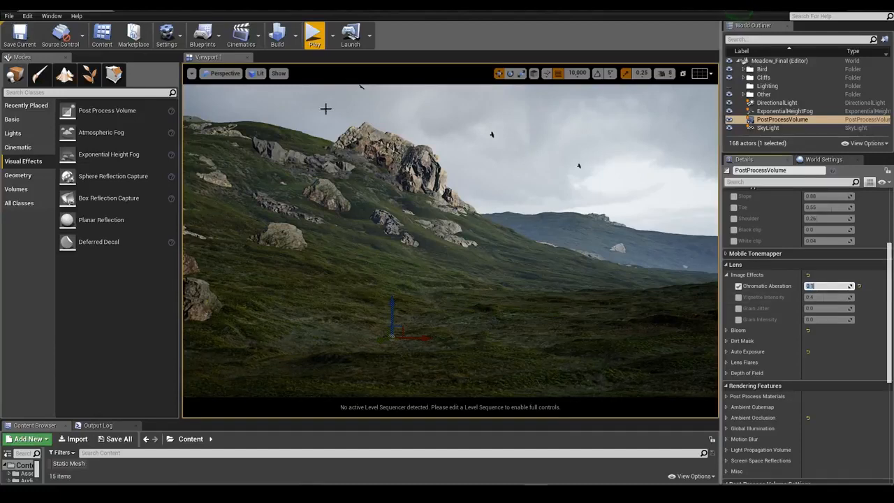
# Override the vignette intensity, trying 0.3 before setting it to 0.4.
pyautogui.click(738, 297)
pyautogui.moveTo(821, 297)
pyautogui.mouseDown()
pyautogui.moveTo(853, 297)
pyautogui.moveTo(805, 297)
pyautogui.moveTo(854, 297)
pyautogui.moveTo(805, 297)
pyautogui.moveTo(852, 297)
pyautogui.moveTo(822, 297)
pyautogui.mouseUp()
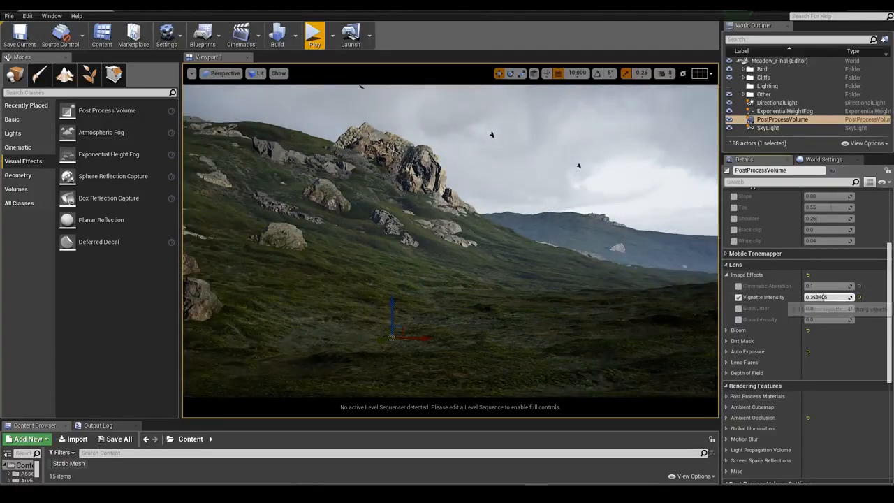
pyautogui.click(817, 297)
pyautogui.write('0.3')
pyautogui.press('Return')
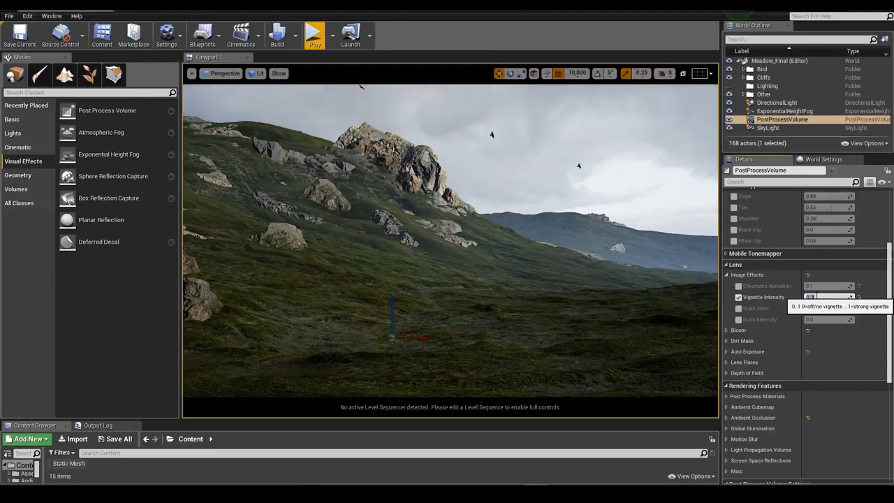
pyautogui.write('0.4')
pyautogui.press('Return')
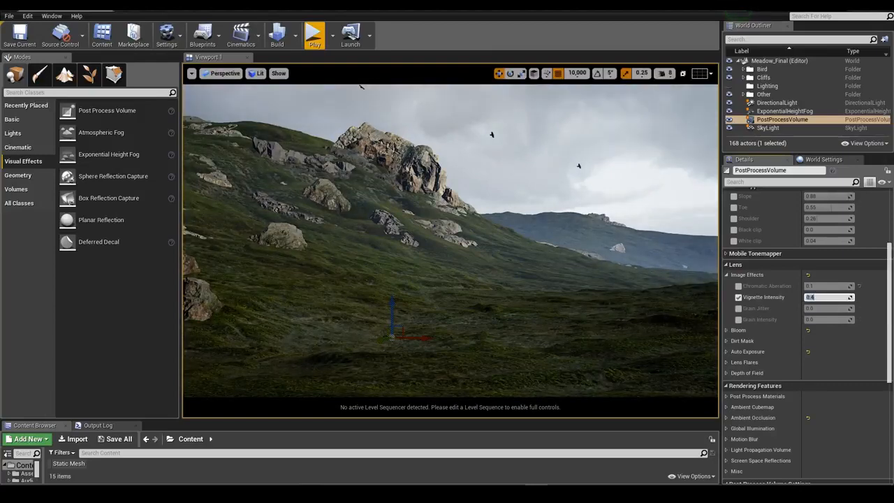
# Override the grain intensity in the image effects and adjust its strength, leaving grain jitter off.
pyautogui.click(738, 308)
pyautogui.click(738, 319)
pyautogui.click(739, 308)
pyautogui.moveTo(809, 320); pyautogui.dragTo(824, 320)
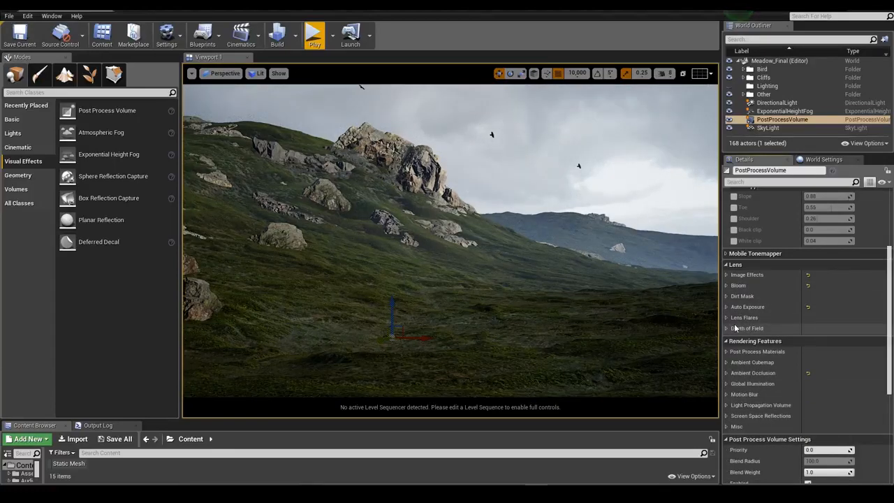
# Set the depth of field method to CircleDOF and lower the focal distance to about 643.
pyautogui.click(728, 329)
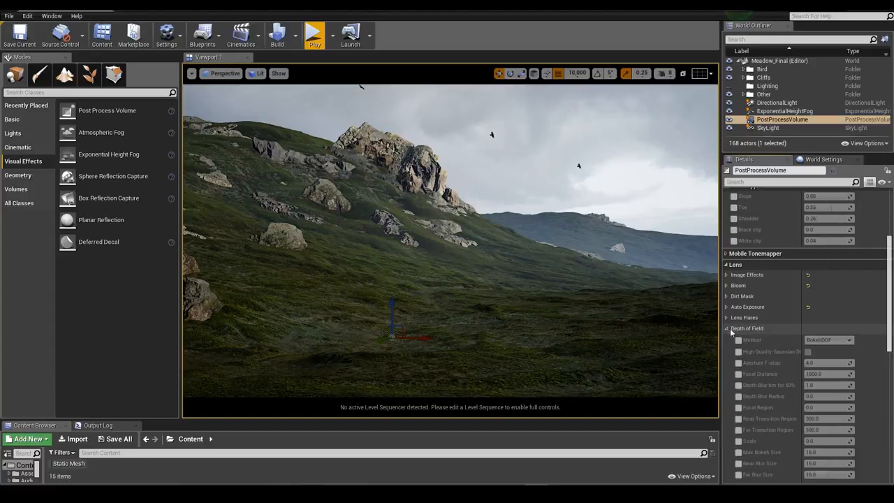
pyautogui.click(829, 341)
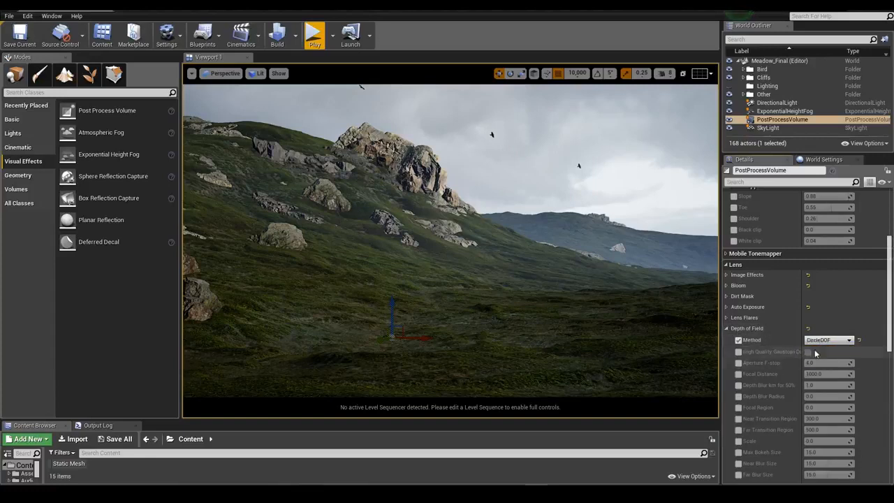
pyautogui.click(824, 362)
pyautogui.click(738, 374)
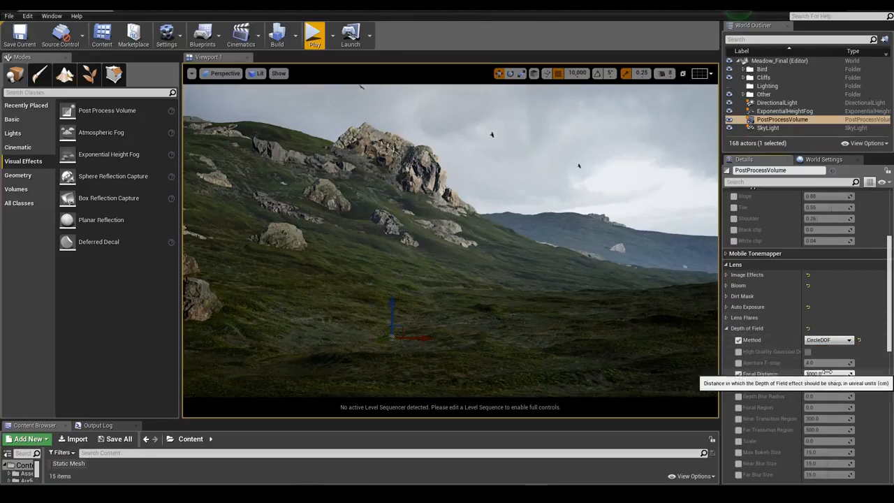
pyautogui.moveTo(828, 374); pyautogui.dragTo(814, 374)
# Set the viewport's field of view to 10 and frame the large foreground boulder up close.
pyautogui.press('w')
pyautogui.moveTo(439, 299); pyautogui.dragTo(419, 311, button='right')
pyautogui.press('s')
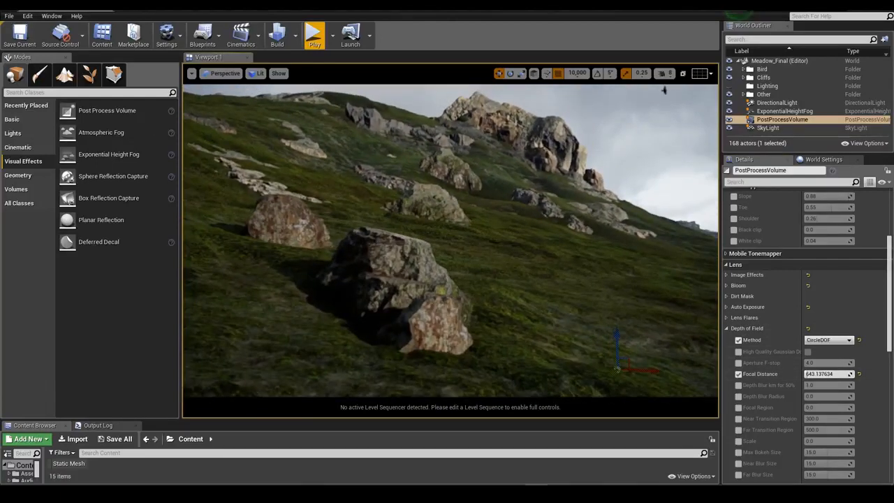
pyautogui.click(192, 74)
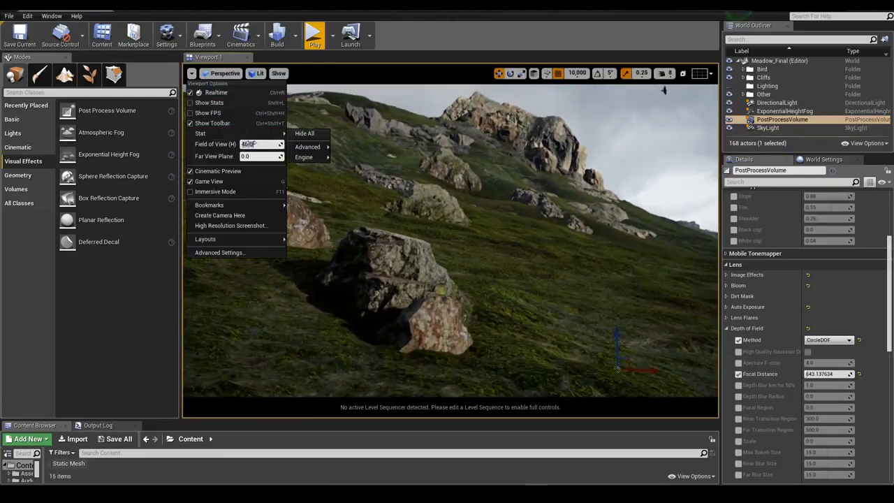
pyautogui.write('10')
pyautogui.press('Return')
pyautogui.moveTo(527, 183)
pyautogui.mouseDown(button='right')
pyautogui.moveTo(576, 171)
pyautogui.moveTo(536, 187)
pyautogui.mouseUp(button='right')
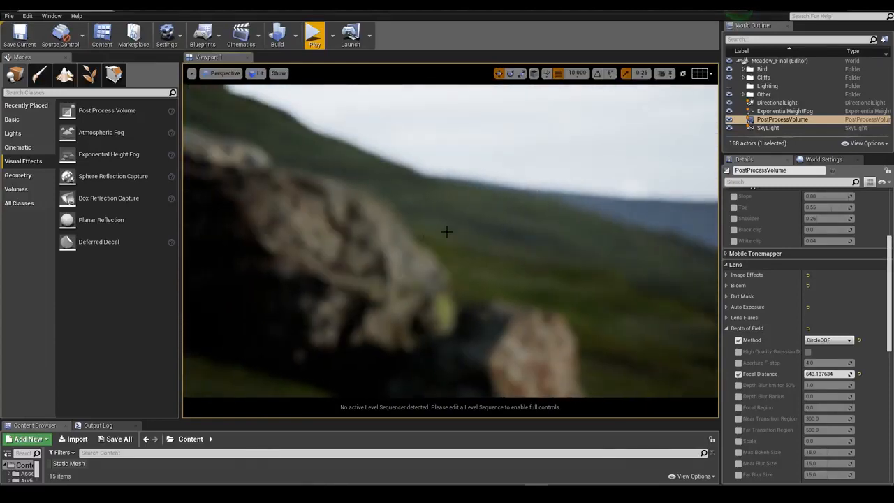
pyautogui.moveTo(447, 232); pyautogui.dragTo(423, 225, button='right')
# Adjust the depth of field focal distance to about 2845 to focus on the large boulder, and restore the wide scene view.
pyautogui.moveTo(809, 375); pyautogui.dragTo(825, 374)
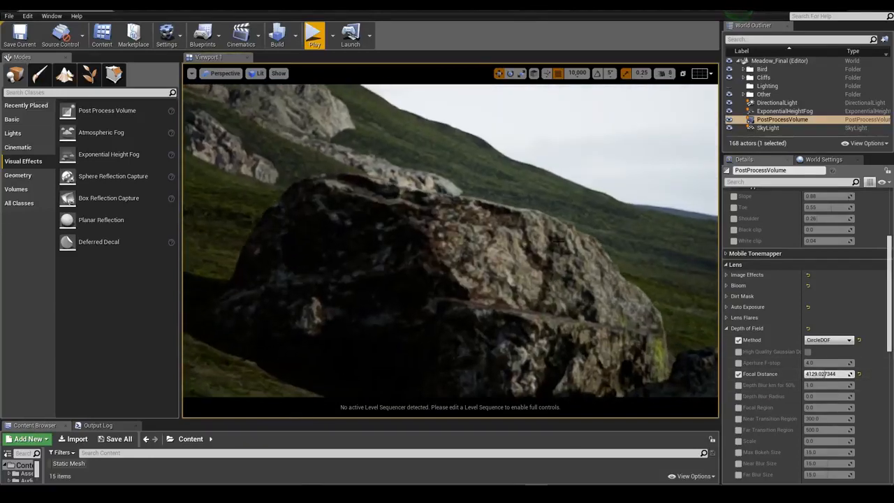
pyautogui.scroll(4, 559, 241)
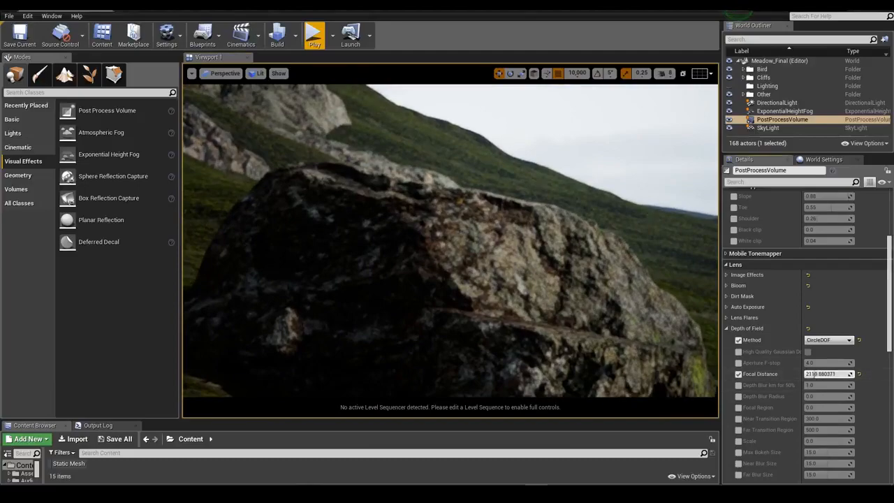
pyautogui.moveTo(814, 374); pyautogui.dragTo(820, 374)
pyautogui.moveTo(559, 241); pyautogui.dragTo(534, 251, button='right')
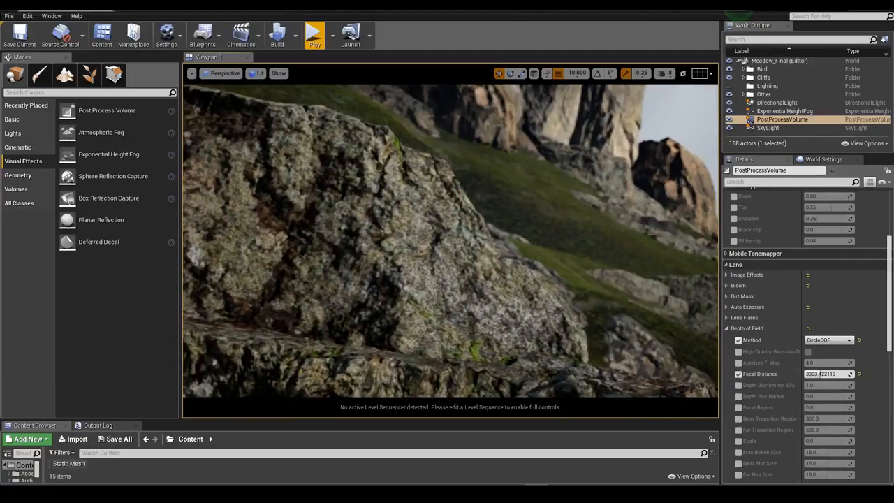
pyautogui.moveTo(822, 374); pyautogui.dragTo(822, 374)
pyautogui.moveTo(571, 293); pyautogui.dragTo(553, 301, button='right')
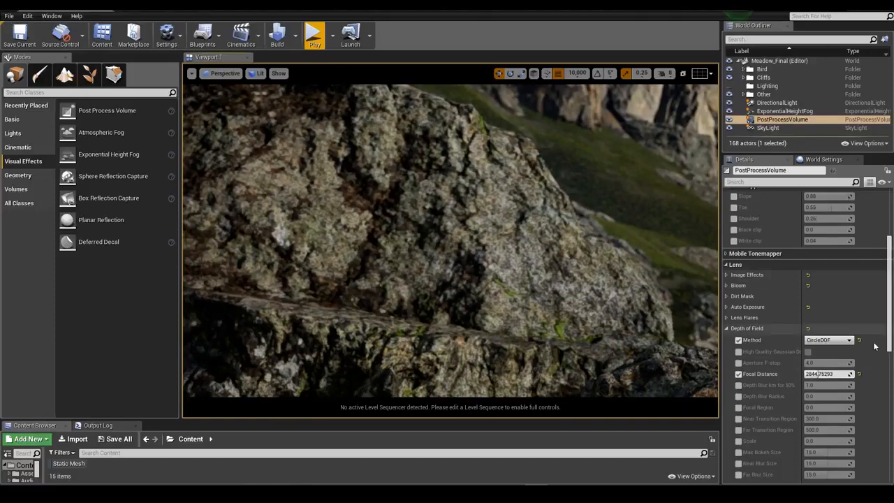
pyautogui.click(192, 73)
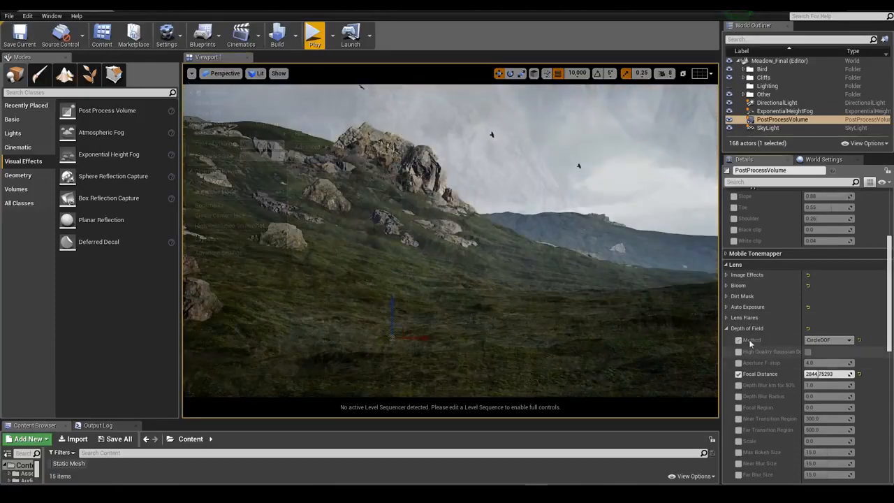
# Examine the post process volume's WhiteBalance and Global color grading settings and the scene without editor gizmos.
pyautogui.click(726, 328)
pyautogui.scroll(5, 775, 342)
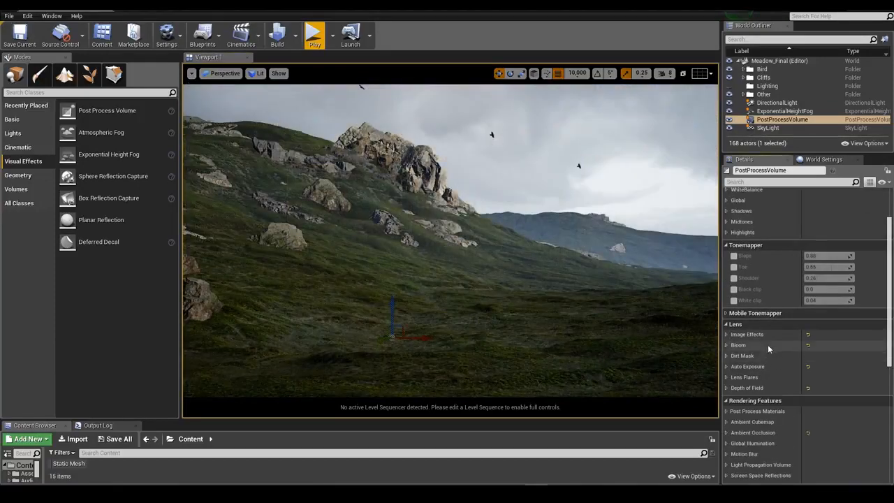
pyautogui.click(728, 249)
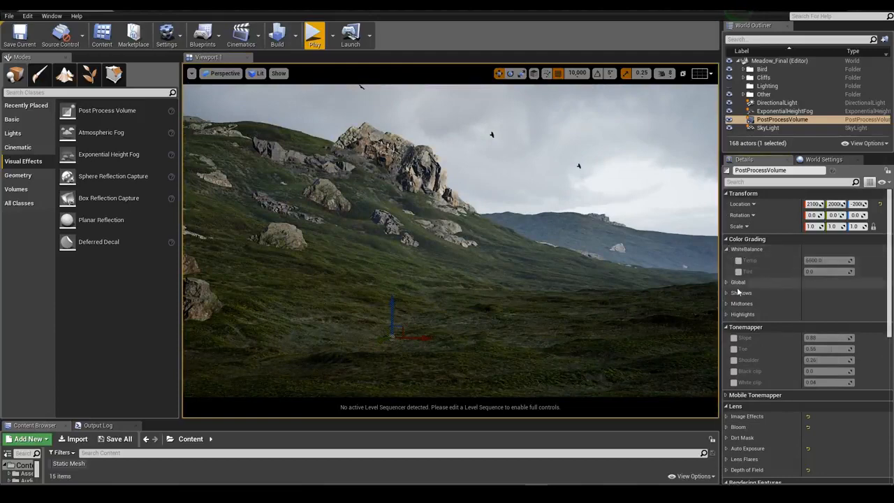
pyautogui.click(726, 282)
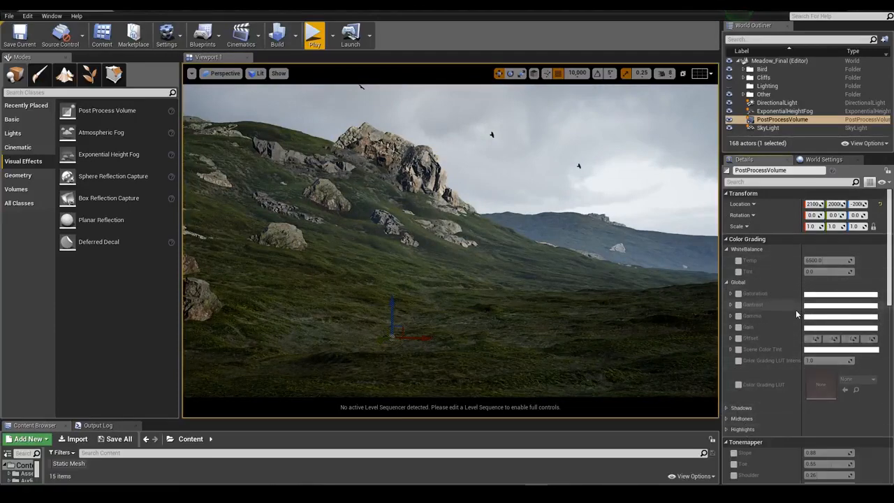
pyautogui.press('g')
pyautogui.press('g')
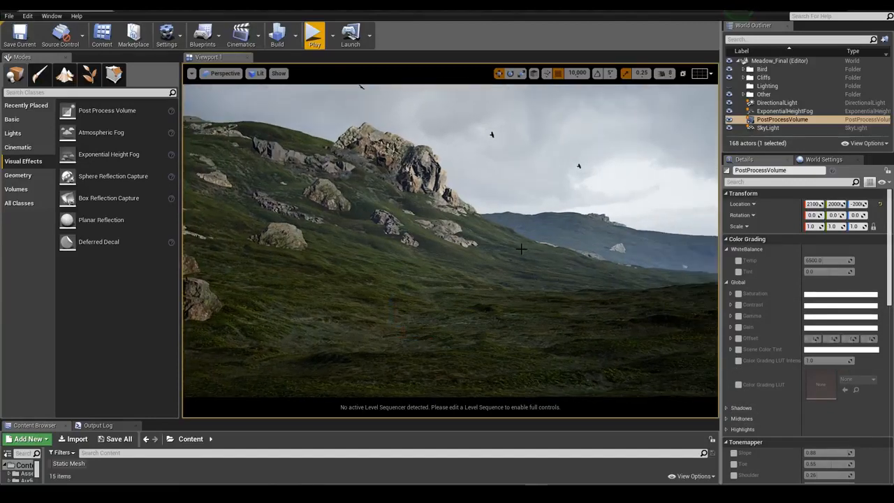
# Move the directional light, height fog, post process volume and sky light into the Lighting folder.
pyautogui.click(776, 102)
pyautogui.keyDown('shift'); pyautogui.click(768, 128); pyautogui.keyUp('shift')
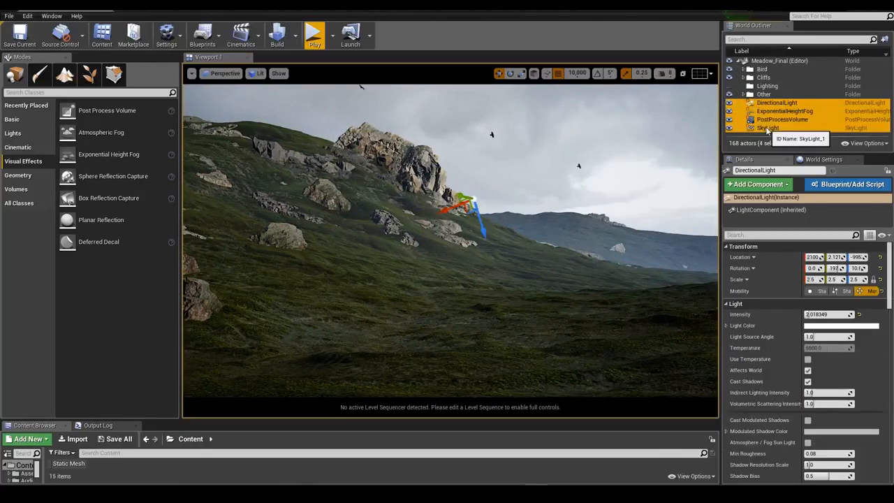
pyautogui.moveTo(770, 103); pyautogui.dragTo(767, 87)
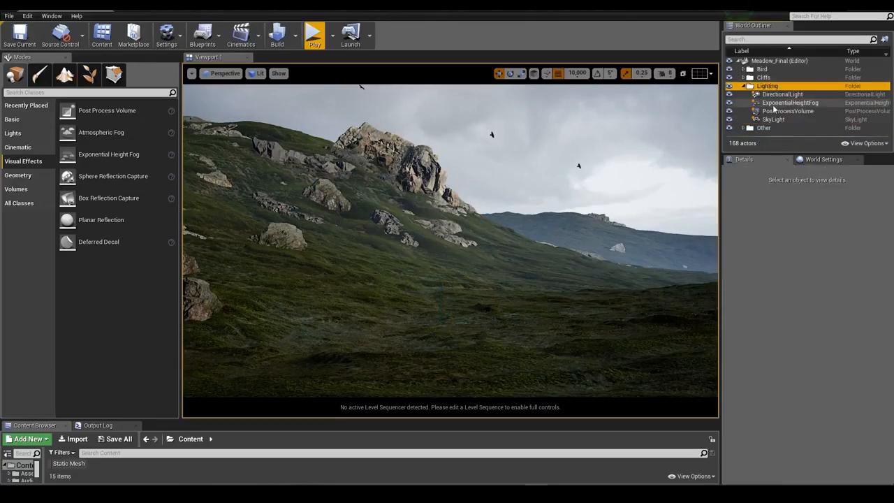
# Rotate the directional light around Z to about 140 degrees.
pyautogui.click(776, 94)
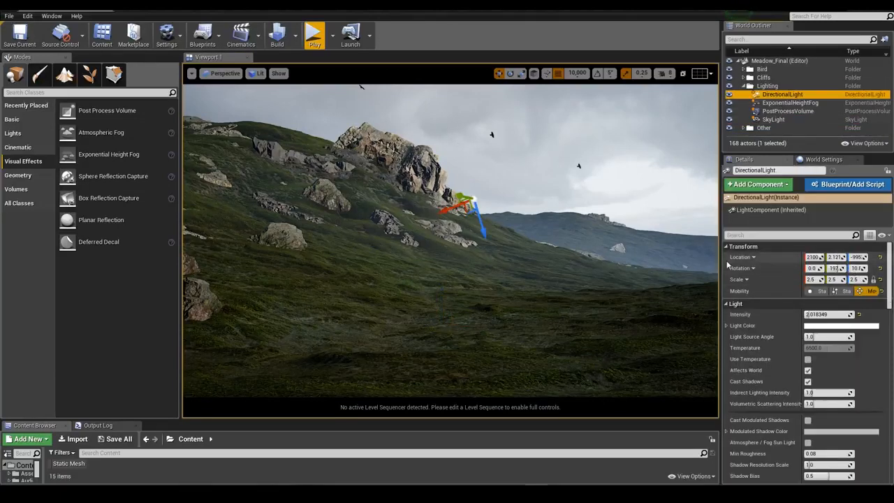
pyautogui.moveTo(800, 268); pyautogui.dragTo(784, 268)
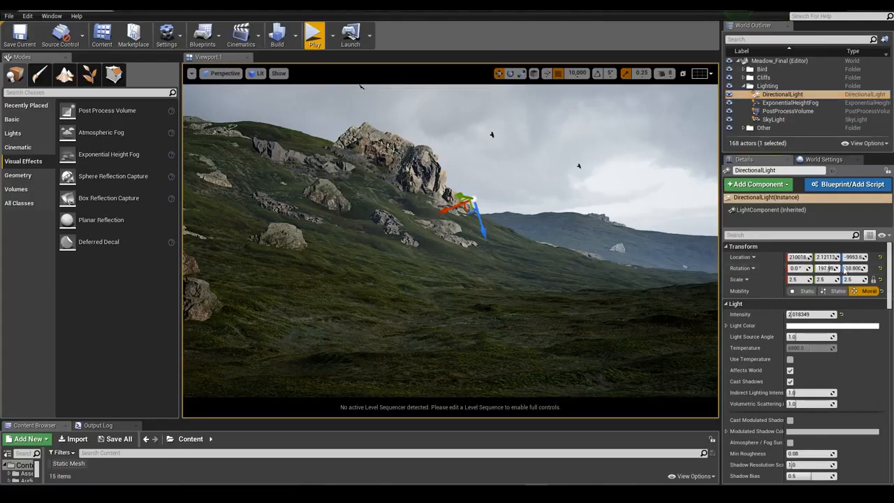
pyautogui.moveTo(855, 269)
pyautogui.mouseDown()
pyautogui.moveTo(880, 268)
pyautogui.moveTo(866, 269)
pyautogui.mouseUp()
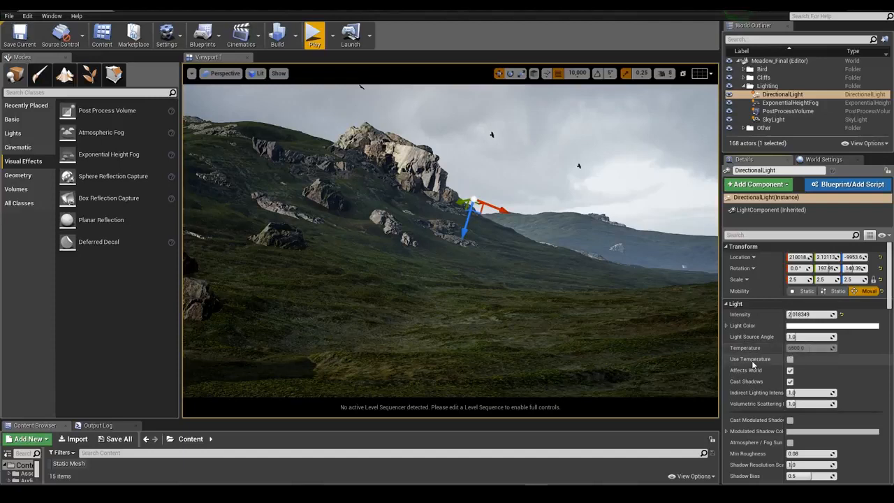
# Enable color temperature on the directional light, set it to about 5291, and change its Y rotation to about 244.7 degrees.
pyautogui.click(790, 359)
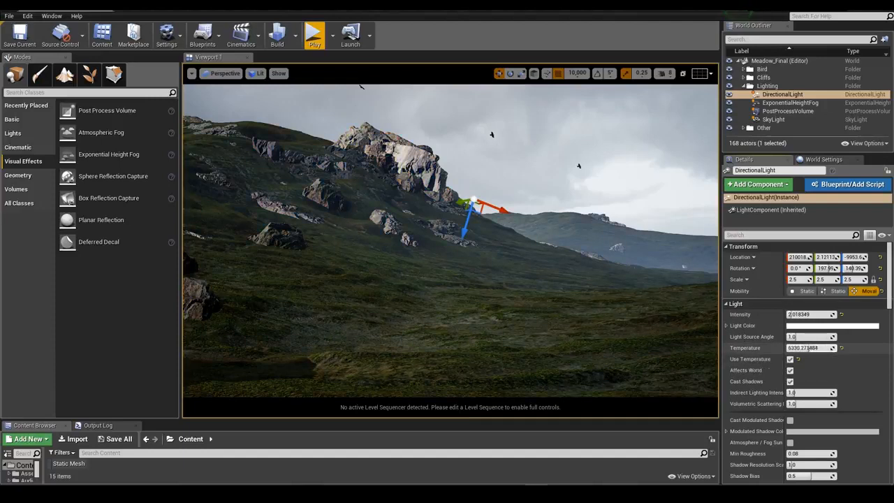
pyautogui.moveTo(808, 348); pyautogui.dragTo(802, 348)
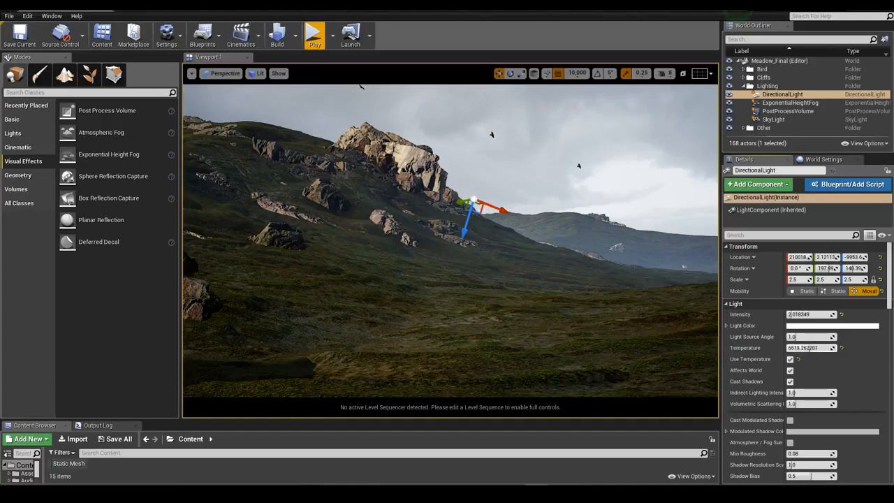
pyautogui.moveTo(828, 269); pyautogui.dragTo(828, 269)
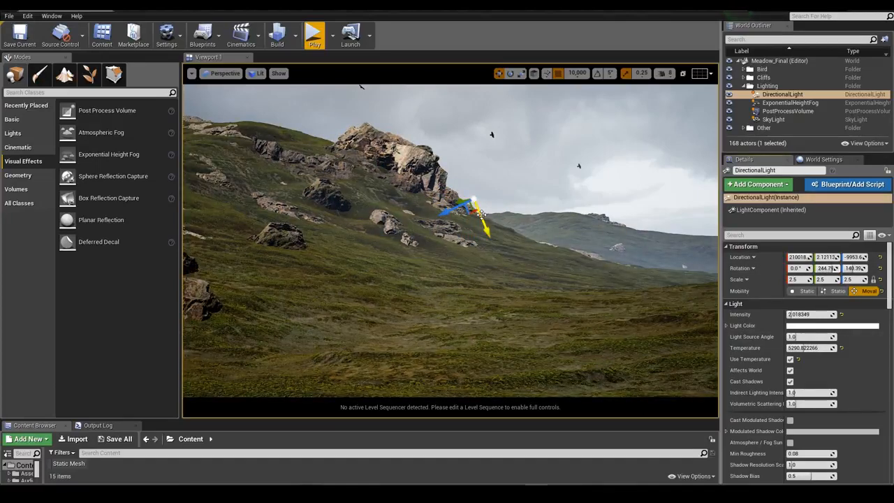
pyautogui.click(486, 215)
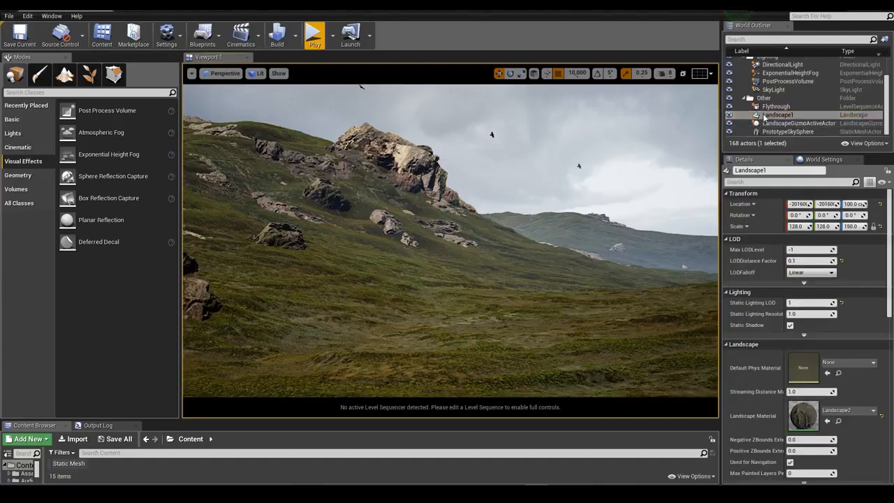
# Try the sky light with Lower Hemisphere Is Solid Color turned off.
pyautogui.click(773, 90)
pyautogui.scroll(-5, 801, 416)
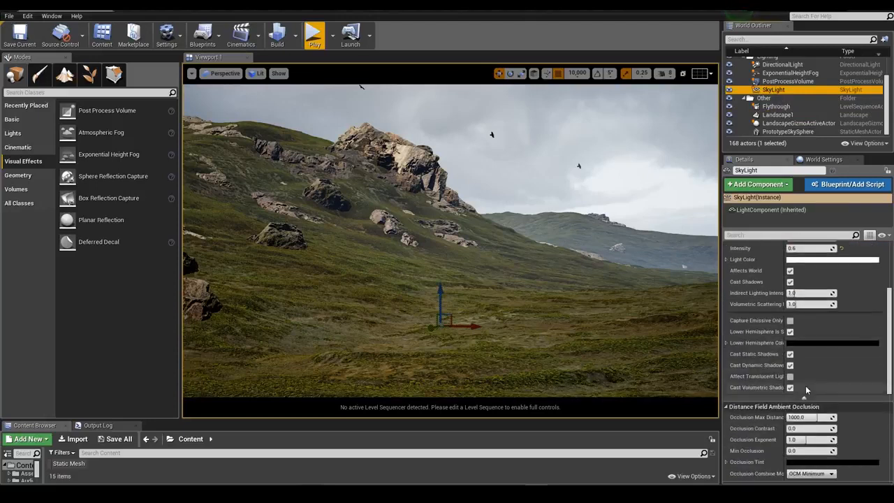
pyautogui.moveTo(783, 334); pyautogui.dragTo(812, 334)
pyautogui.click(818, 333)
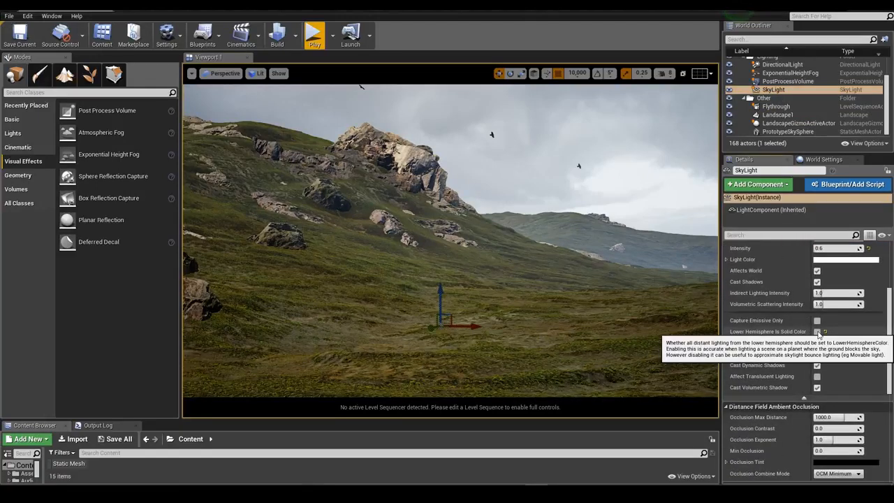
pyautogui.click(817, 333)
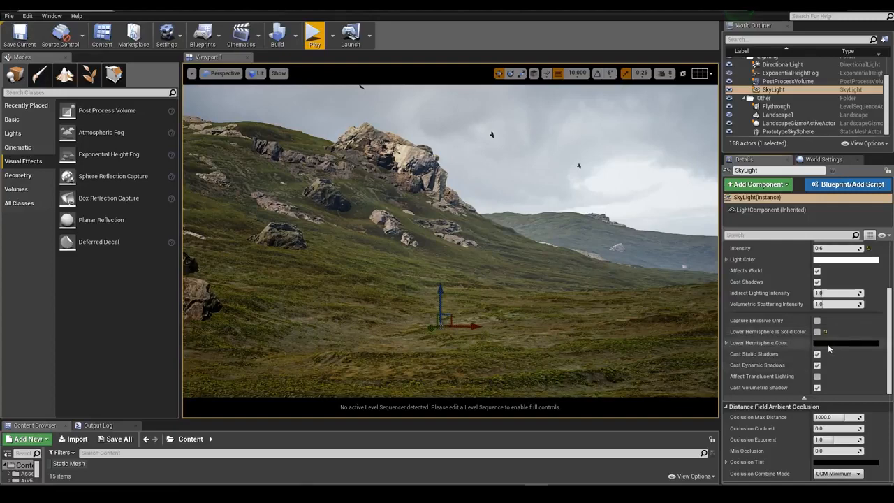
pyautogui.click(827, 344)
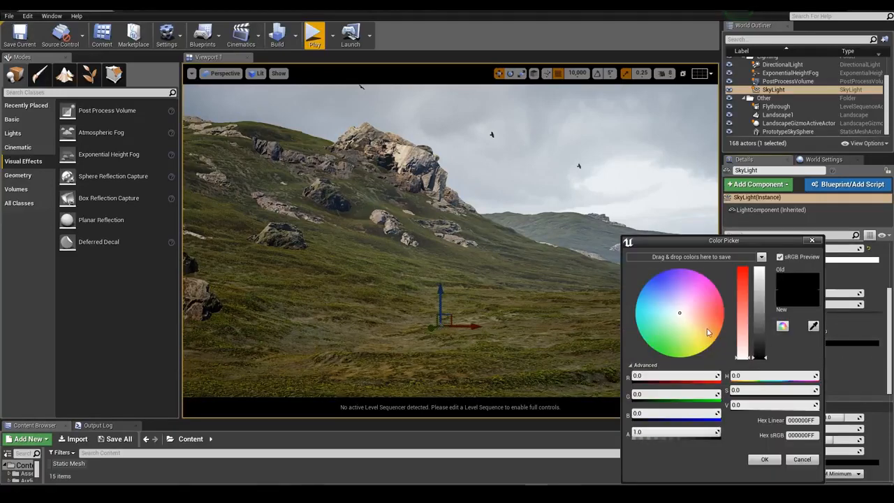
pyautogui.moveTo(709, 330)
pyautogui.mouseDown()
pyautogui.moveTo(715, 301)
pyautogui.moveTo(641, 292)
pyautogui.mouseUp()
pyautogui.click(803, 460)
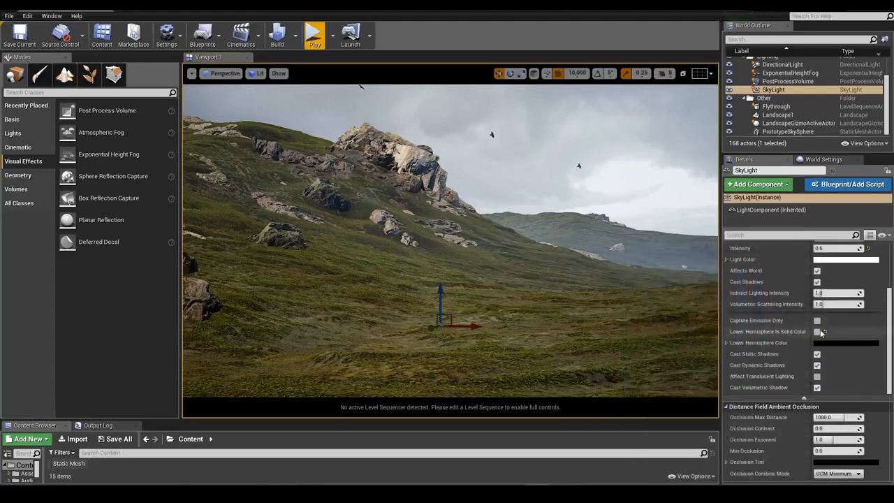
# Set the sky light's lower hemisphere color to muted olive green (sRGB ABAF8FFF) and enable Lower Hemisphere Is Solid Color.
pyautogui.click(828, 342)
pyautogui.moveTo(695, 338); pyautogui.dragTo(655, 278)
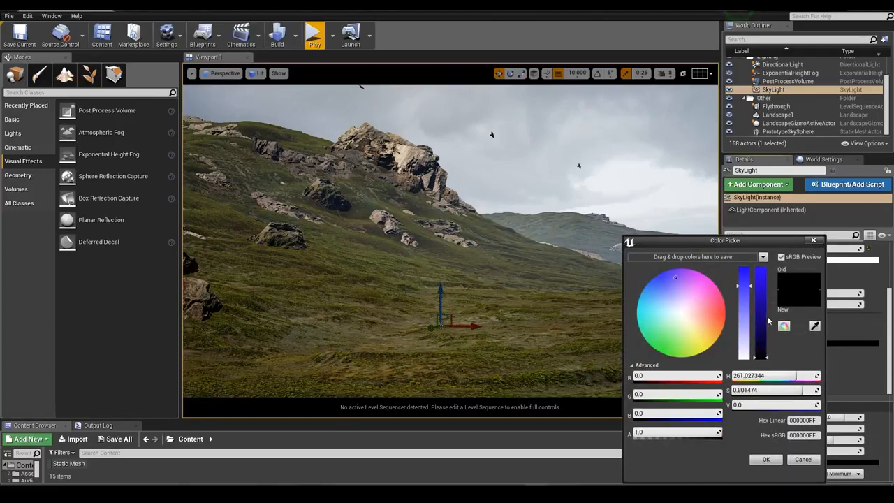
pyautogui.moveTo(763, 318); pyautogui.dragTo(762, 265)
pyautogui.moveTo(692, 328)
pyautogui.mouseDown()
pyautogui.moveTo(705, 353)
pyautogui.moveTo(662, 261)
pyautogui.moveTo(676, 315)
pyautogui.moveTo(706, 309)
pyautogui.moveTo(680, 325)
pyautogui.moveTo(672, 304)
pyautogui.moveTo(696, 315)
pyautogui.moveTo(684, 340)
pyautogui.moveTo(687, 327)
pyautogui.mouseUp()
pyautogui.moveTo(762, 269)
pyautogui.mouseDown()
pyautogui.moveTo(767, 356)
pyautogui.moveTo(769, 320)
pyautogui.mouseUp()
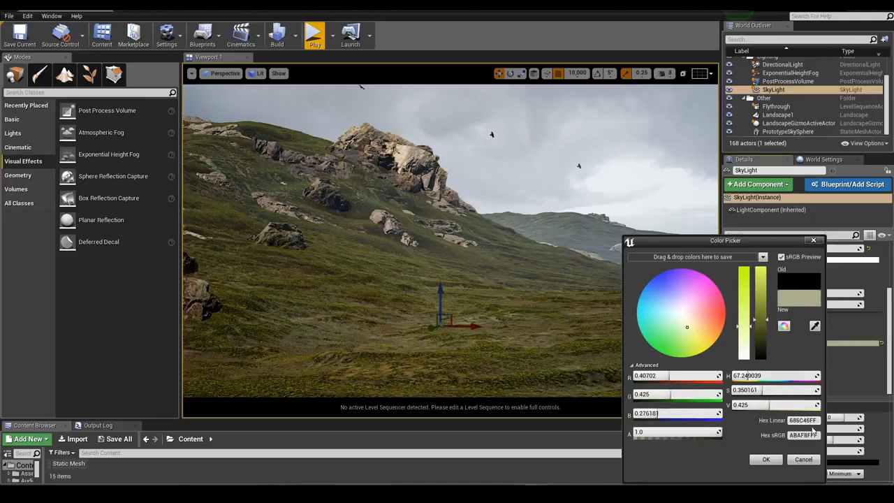
pyautogui.click(765, 459)
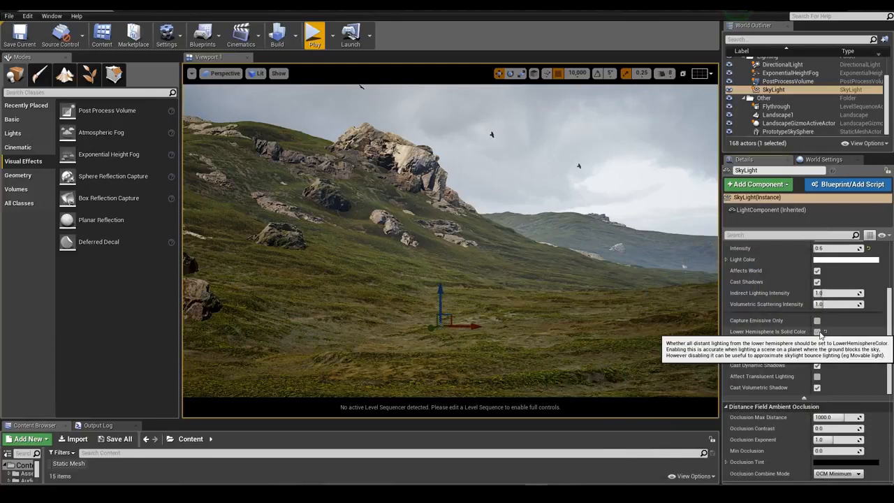
pyautogui.click(819, 332)
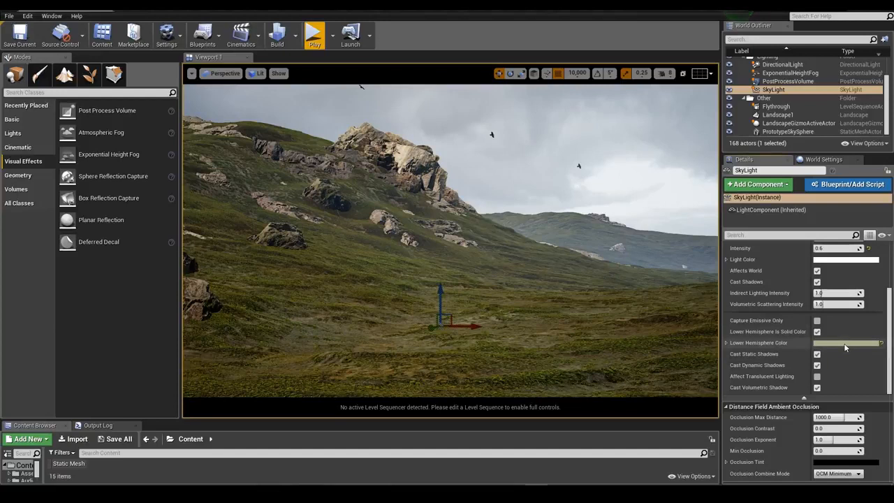
pyautogui.scroll(-1, 817, 353)
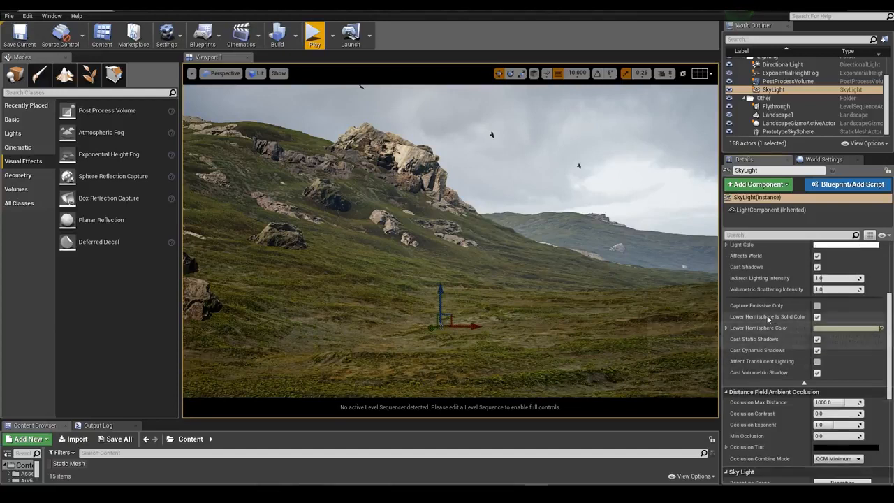
# Compare several sky light intensities, including 0.5, and set the intensity to 1.0.
pyautogui.scroll(5, 772, 318)
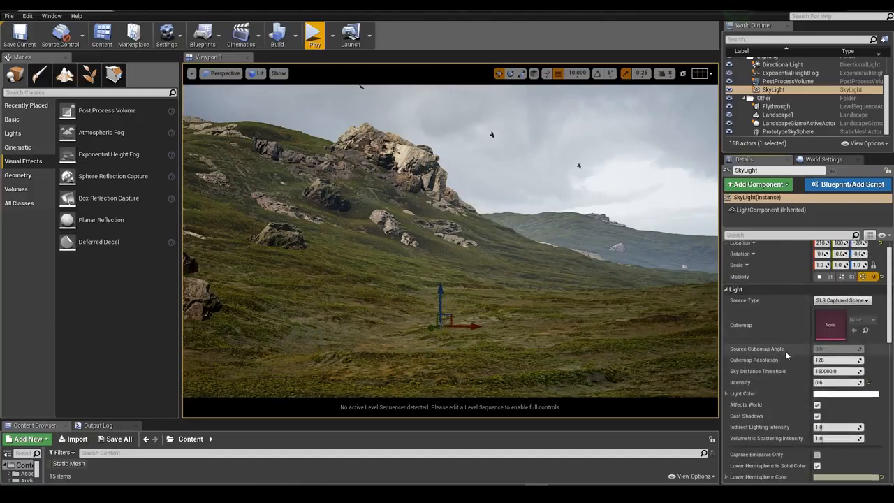
pyautogui.click(835, 384)
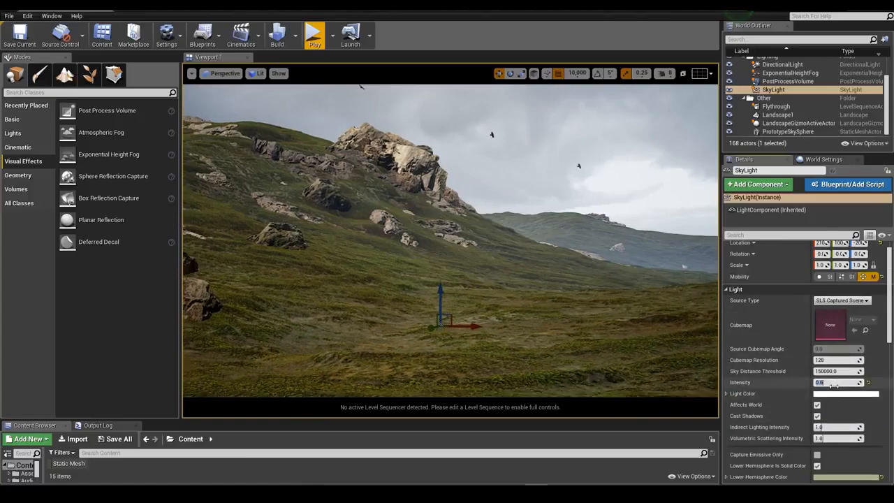
pyautogui.press('BackSpace')
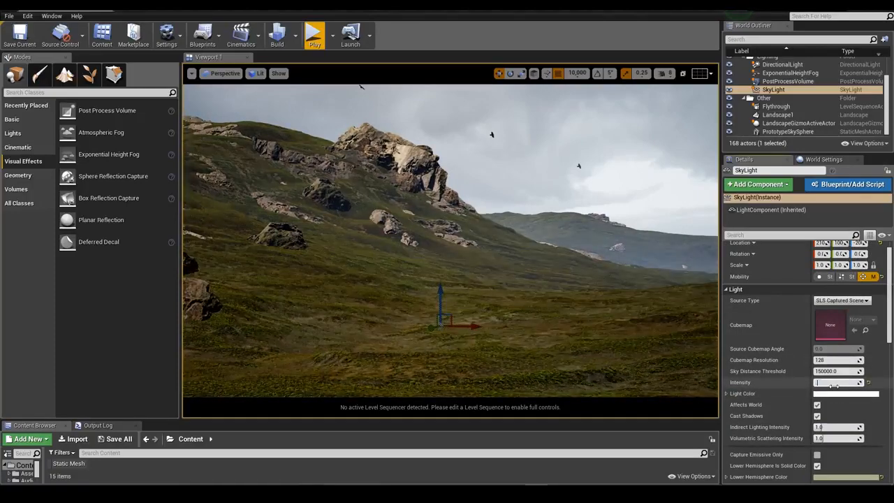
pyautogui.write('1')
pyautogui.press('Return')
pyautogui.write('0')
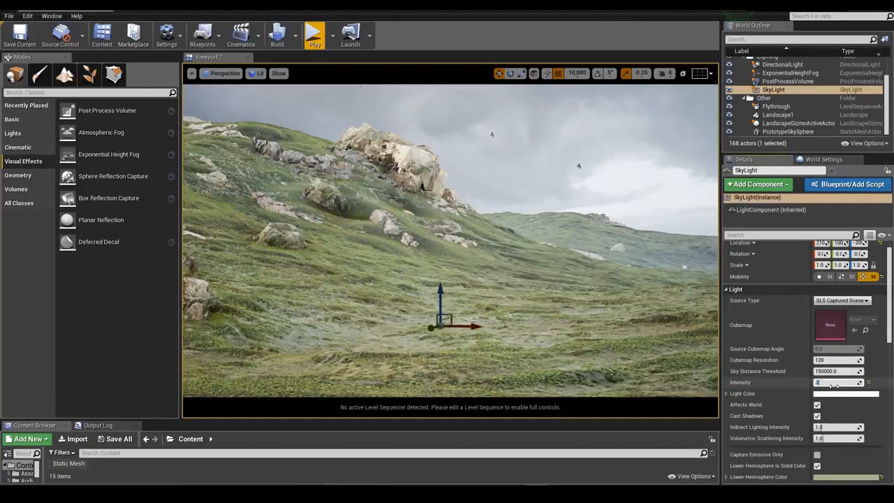
pyautogui.press('Return')
pyautogui.write('1')
pyautogui.press('Return')
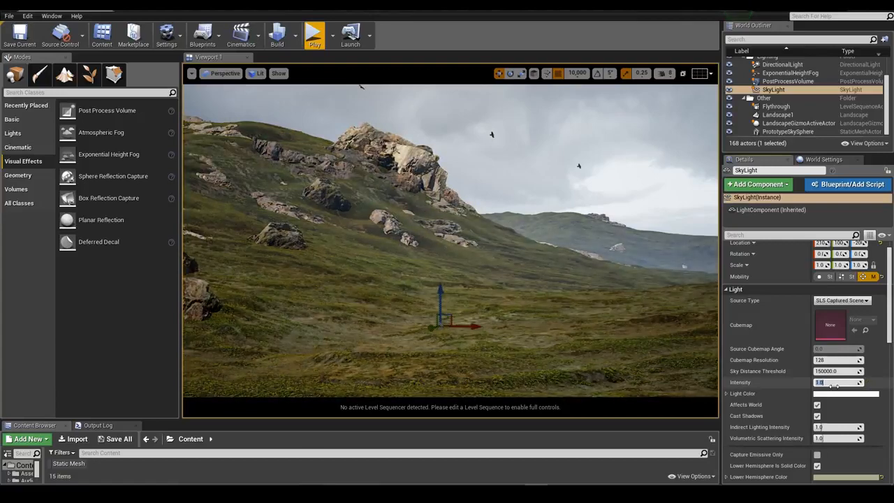
pyautogui.write('0.5')
pyautogui.press('Return')
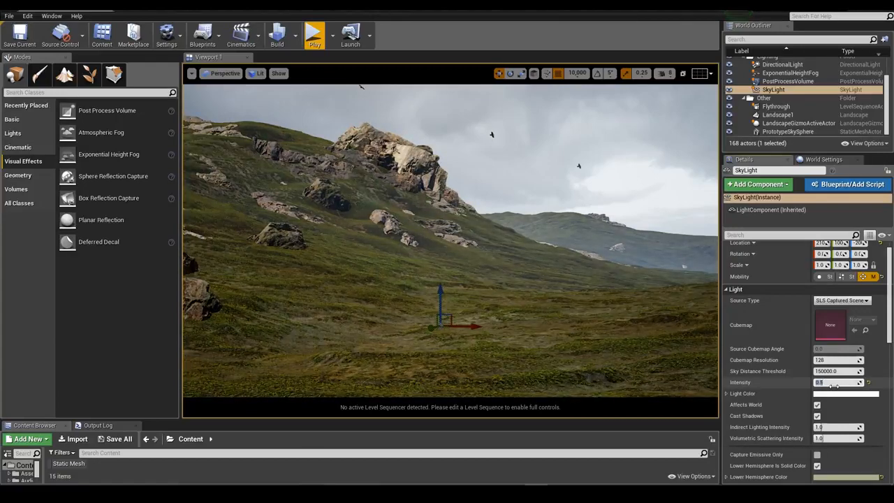
pyautogui.write('1')
pyautogui.press('Return')
pyautogui.press('Return')
pyautogui.write('1')
pyautogui.press('Return')
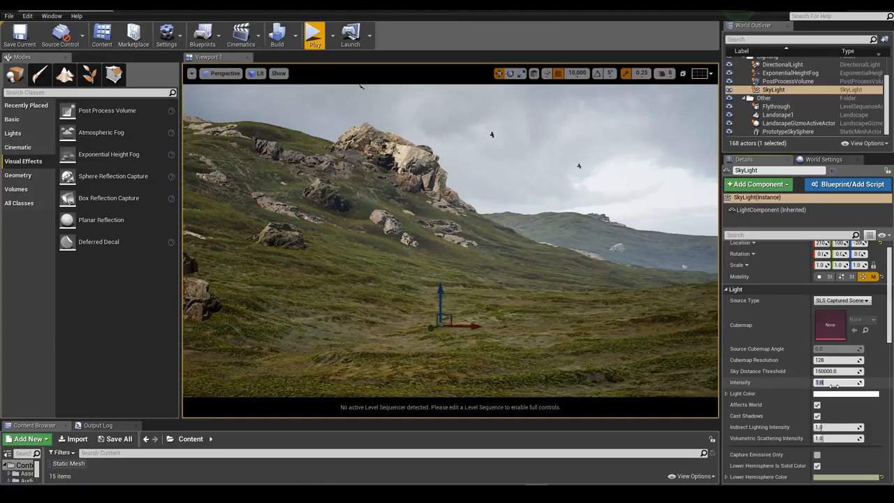
# Set the sky light's intensity to 0.5 and check the hillside without editor gizmos.
pyautogui.write('0.5')
pyautogui.press('Return')
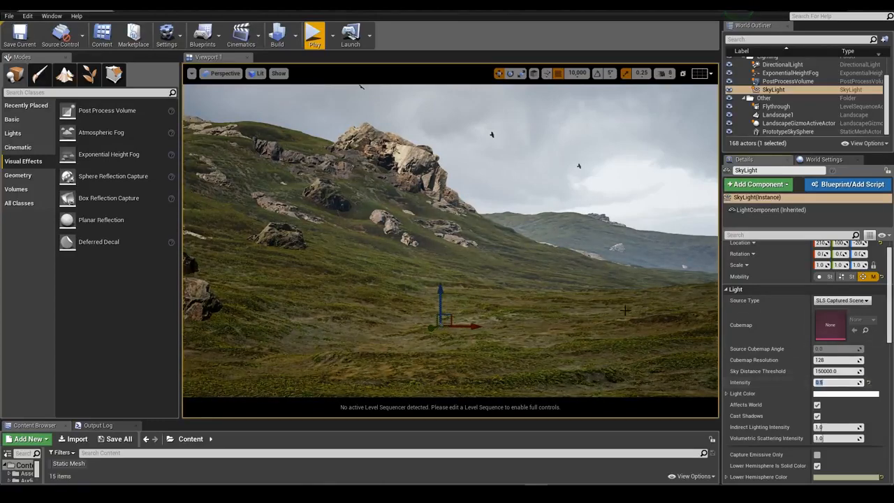
pyautogui.press('g')
pyautogui.moveTo(608, 306)
pyautogui.mouseDown(button='right')
pyautogui.moveTo(626, 284)
pyautogui.moveTo(589, 326)
pyautogui.moveTo(608, 307)
pyautogui.mouseUp(button='right')
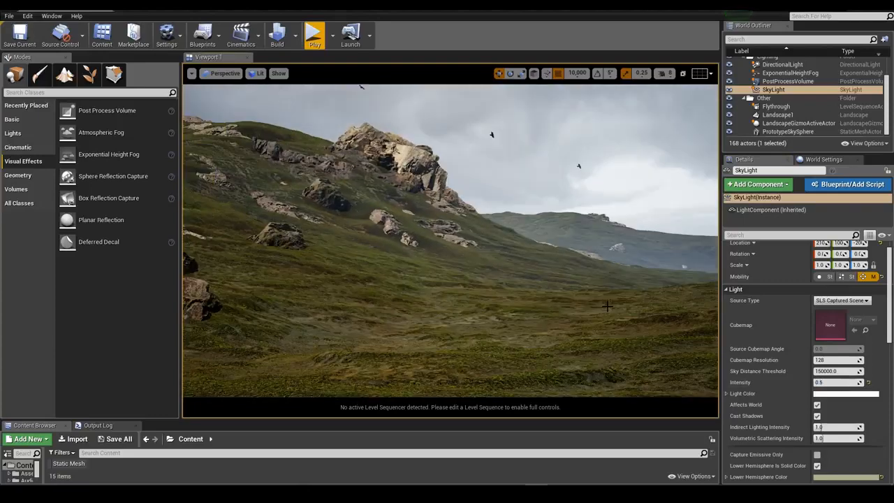
pyautogui.scroll(2, 769, 91)
pyautogui.scroll(-1, 772, 91)
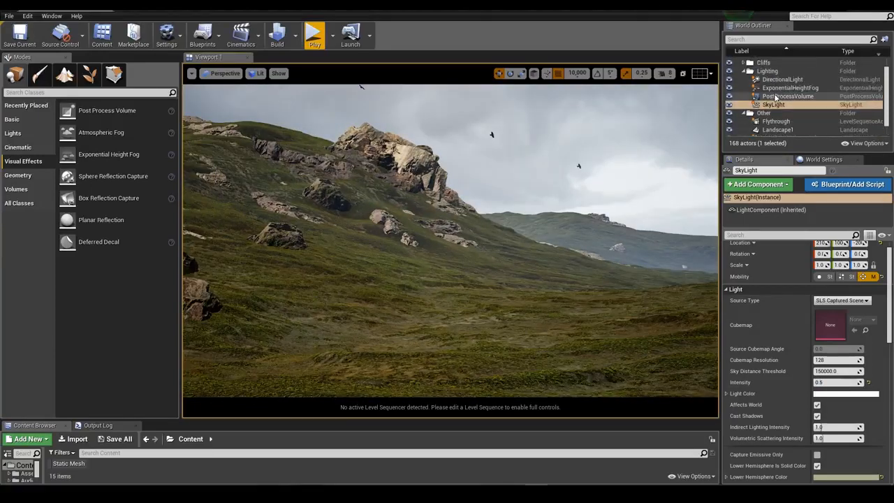
# Try directional light intensities of 20 and 10, and set the intensity to 5.
pyautogui.click(783, 79)
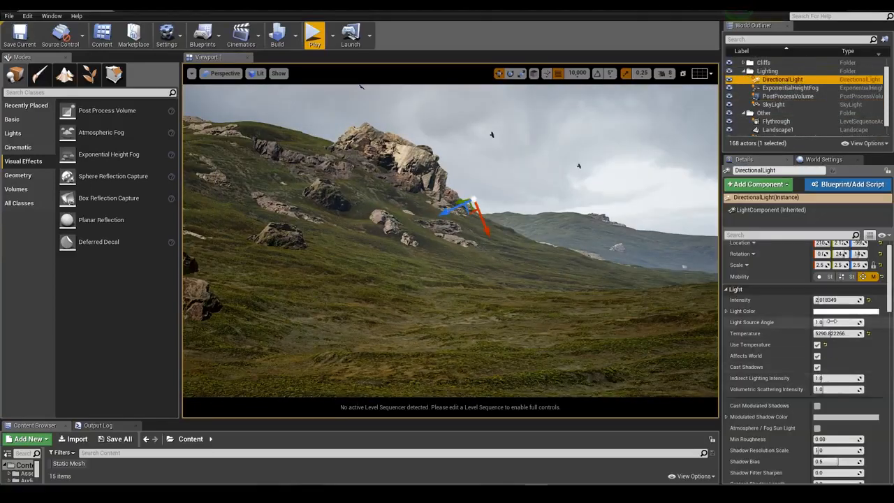
pyautogui.write('20')
pyautogui.press('Return')
pyautogui.write('10')
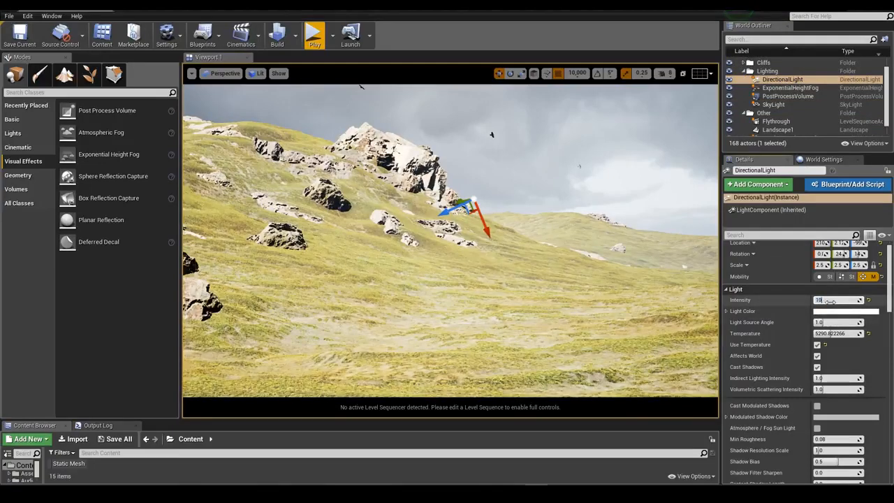
pyautogui.press('Return')
pyautogui.write('5')
pyautogui.press('Return')
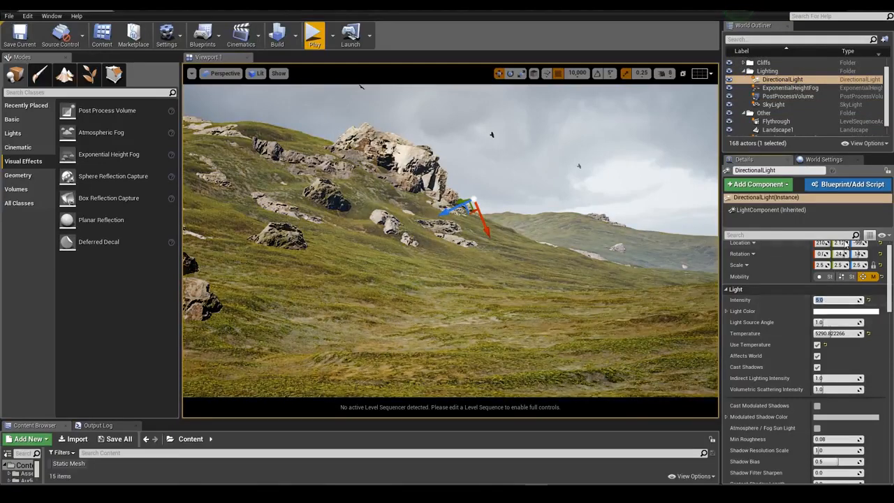
# Increase the directional light's Y rotation to change how sunlight falls across the cliffs, and check the hillside without editor gizmos.
pyautogui.moveTo(844, 254); pyautogui.dragTo(865, 255)
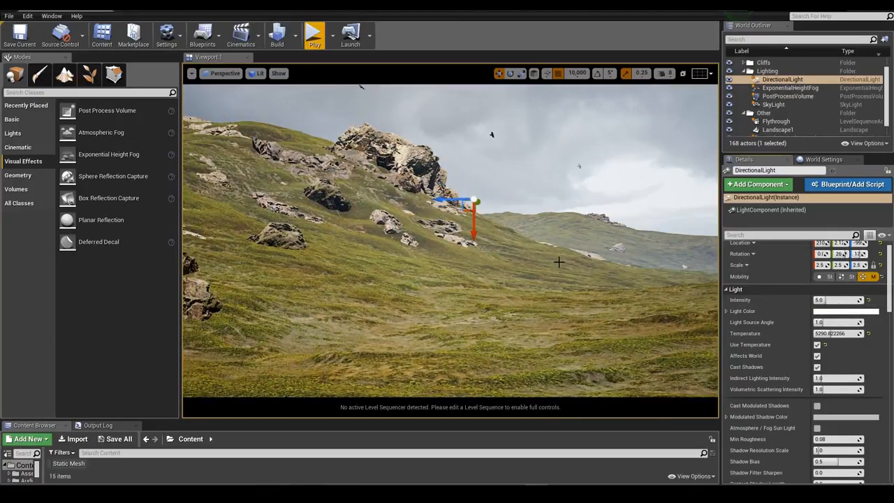
pyautogui.press('g')
pyautogui.moveTo(564, 258); pyautogui.dragTo(564, 258, button='right')
pyautogui.press('g')
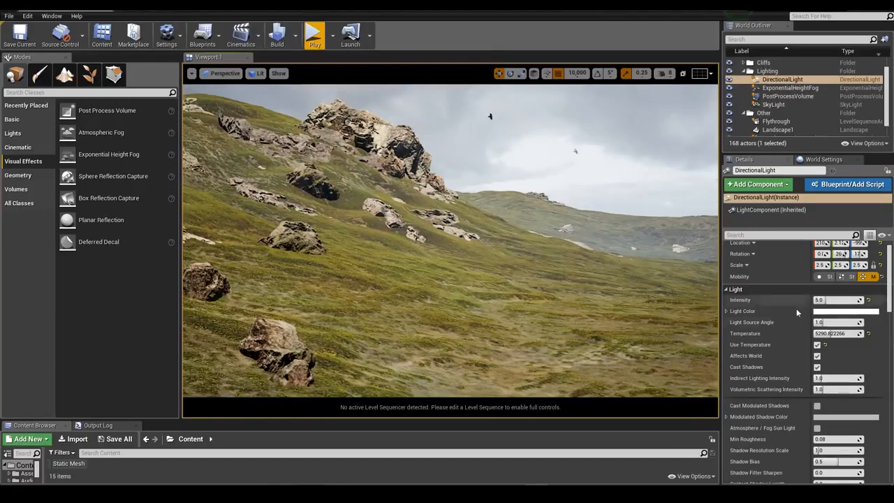
# Lower the directional light's intensity slightly and check the hillside from a new viewpoint.
pyautogui.moveTo(838, 300)
pyautogui.mouseDown()
pyautogui.moveTo(828, 300)
pyautogui.moveTo(836, 300)
pyautogui.mouseUp()
pyautogui.press('s')
pyautogui.moveTo(621, 267)
pyautogui.mouseDown(button='right')
pyautogui.moveTo(605, 258)
pyautogui.moveTo(627, 271)
pyautogui.moveTo(621, 278)
pyautogui.moveTo(621, 269)
pyautogui.mouseUp(button='right')
pyautogui.press('w')
pyautogui.press('g')
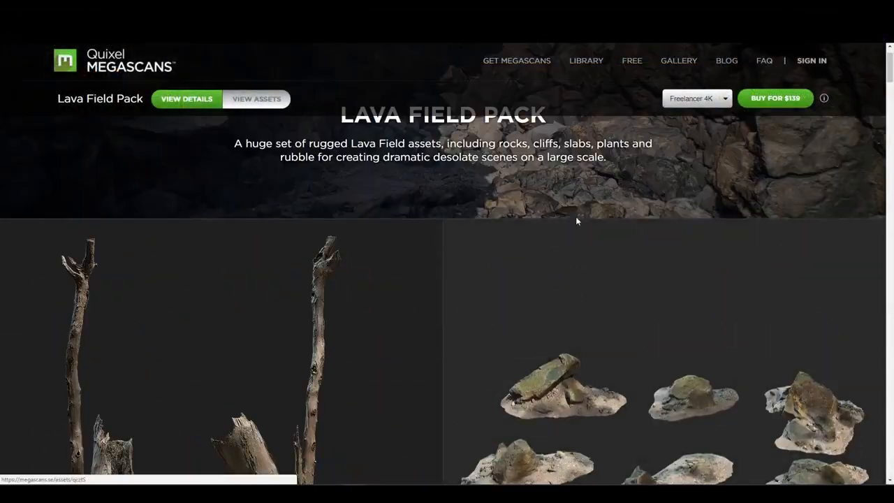
# Browse the Lava Field Pack assets on the Quixel Megascans site, and select the dark boulder below the cliff back in Unreal Editor.
pyautogui.scroll(1, 577, 221)
pyautogui.scroll(-7, 531, 192)
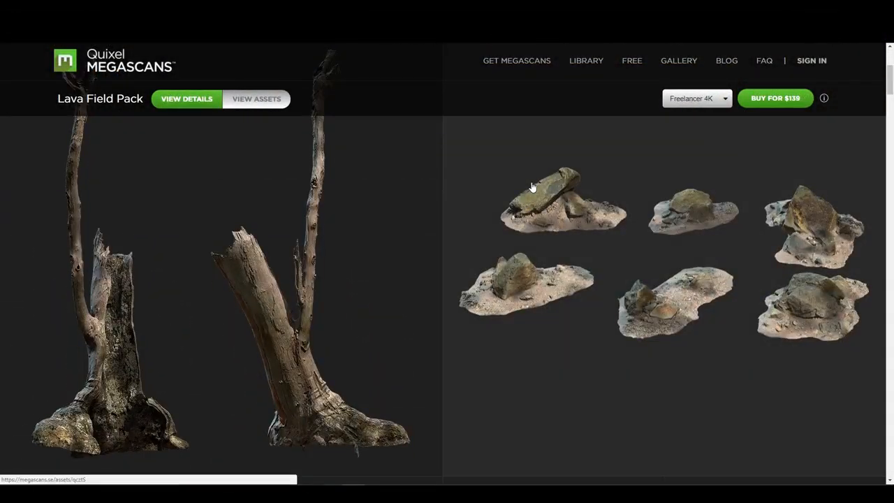
pyautogui.scroll(-10, 539, 185)
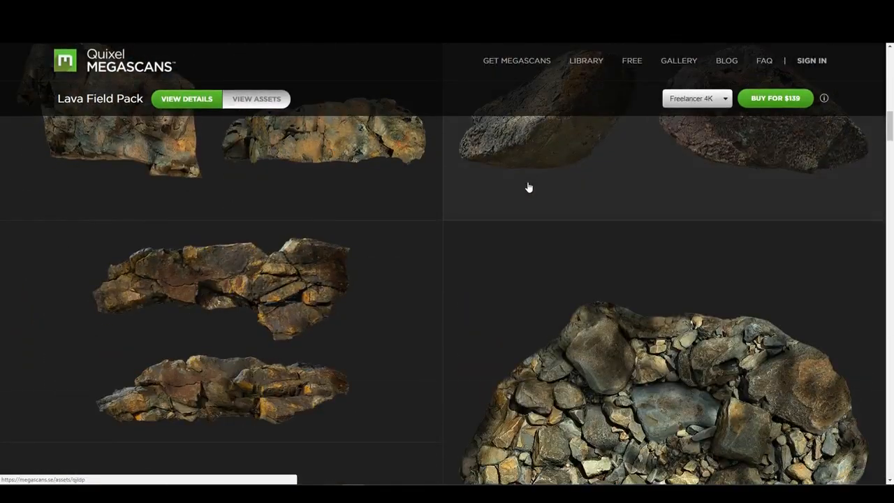
pyautogui.scroll(-4, 528, 185)
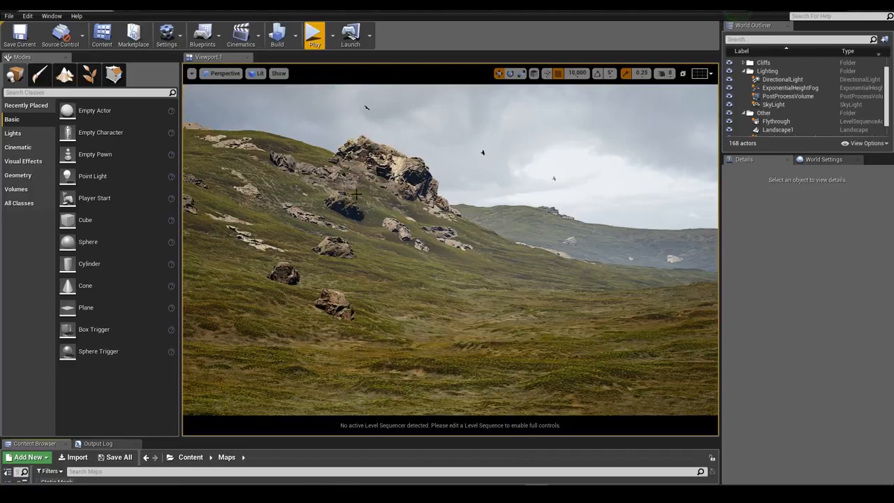
pyautogui.click(349, 209)
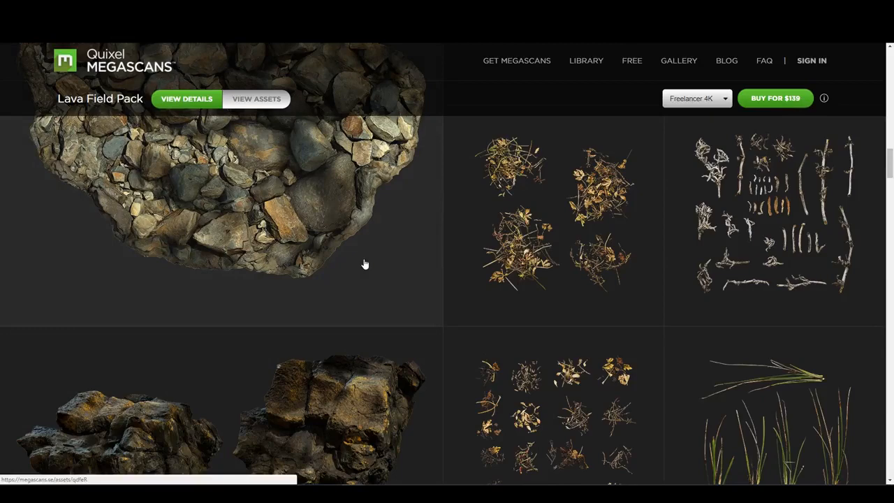
# Inspect the details of the Rock Volcanic asset and the six-piece rock assembly in the Megascans Lava Field Pack.
pyautogui.scroll(3, 363, 261)
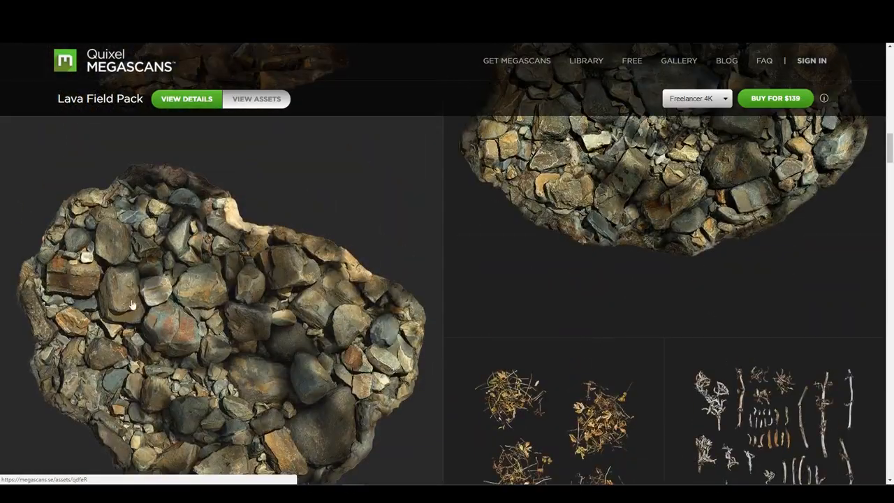
pyautogui.click(217, 286)
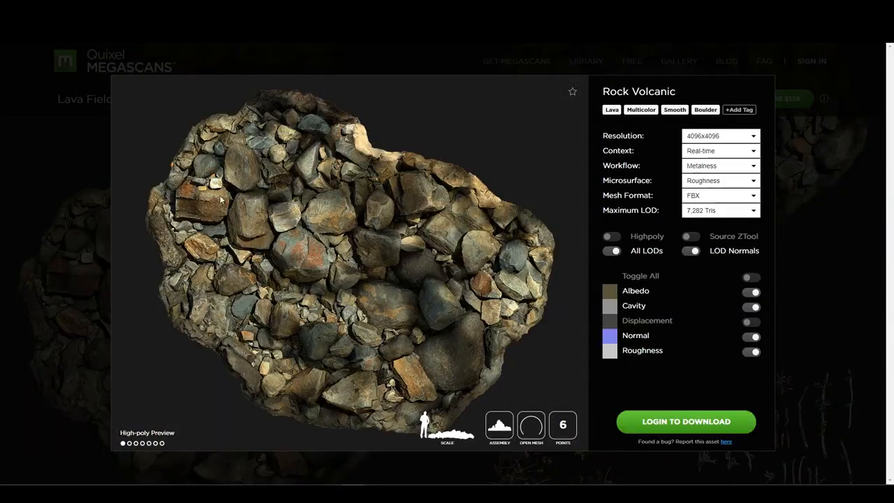
pyautogui.click(24, 209)
pyautogui.scroll(12, 674, 349)
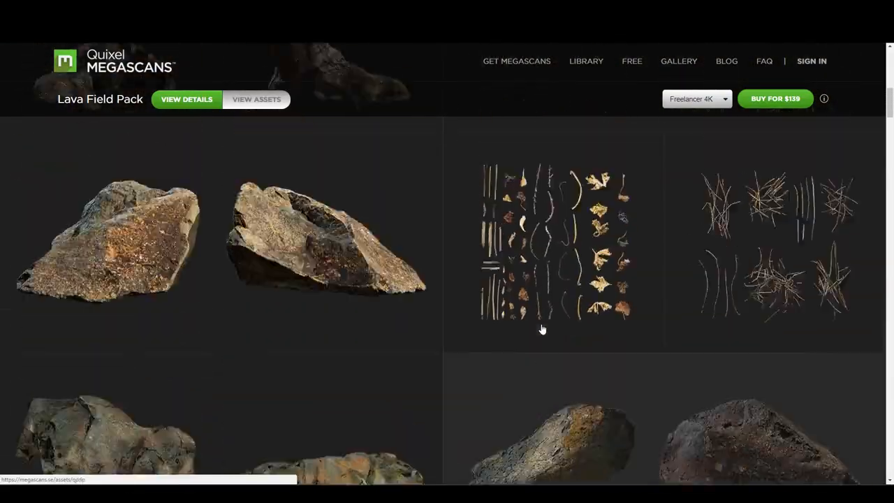
pyautogui.scroll(3, 542, 329)
pyautogui.click(539, 329)
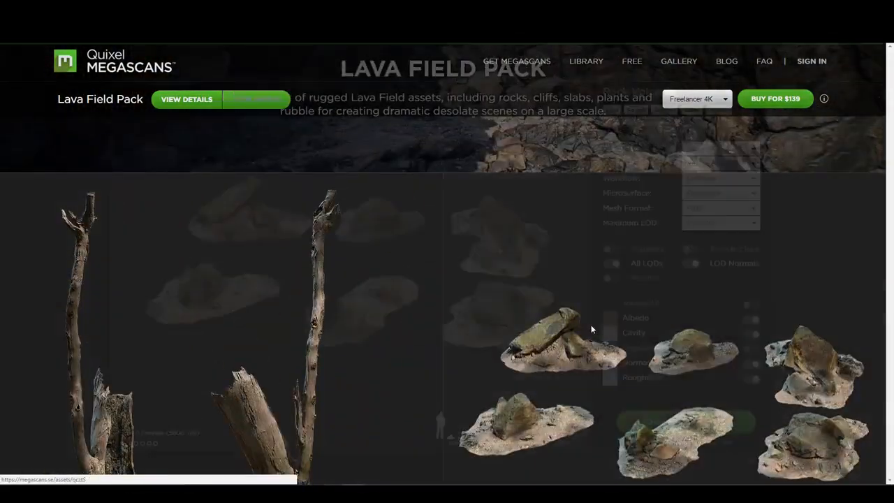
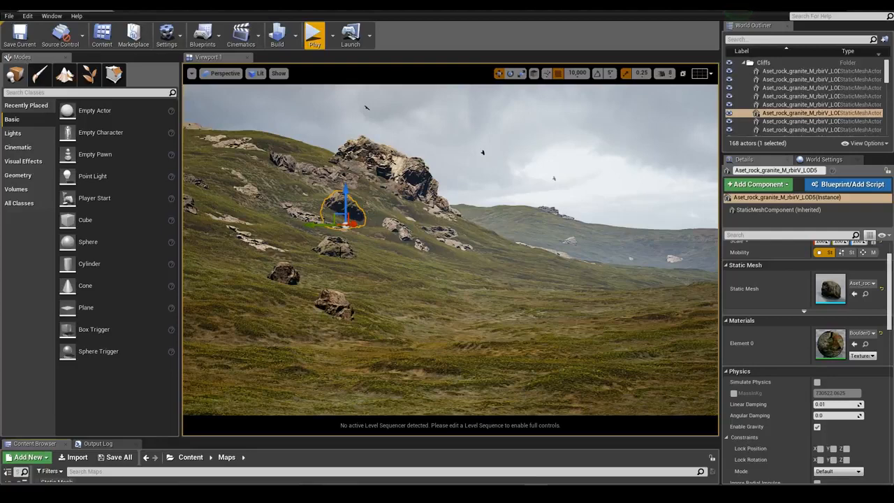
# Select the landscape in Unreal Editor, toggle game view, and switch to foliage painting mode.
pyautogui.click(463, 277)
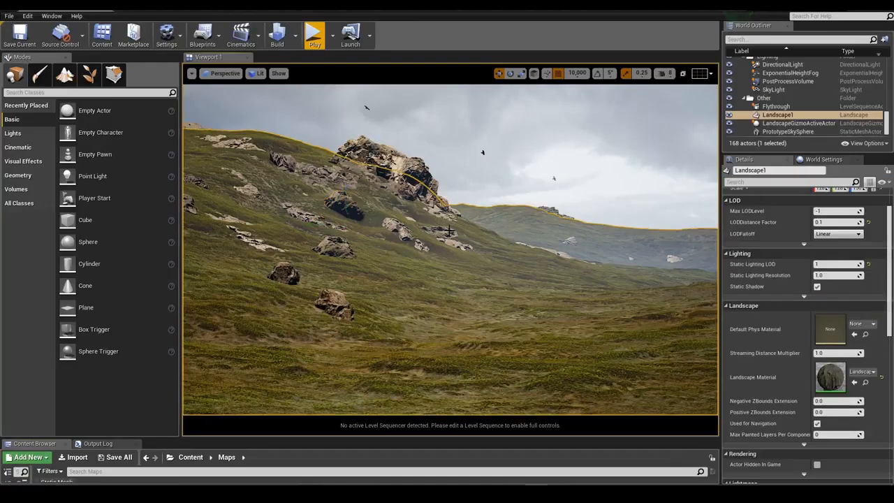
pyautogui.press('g')
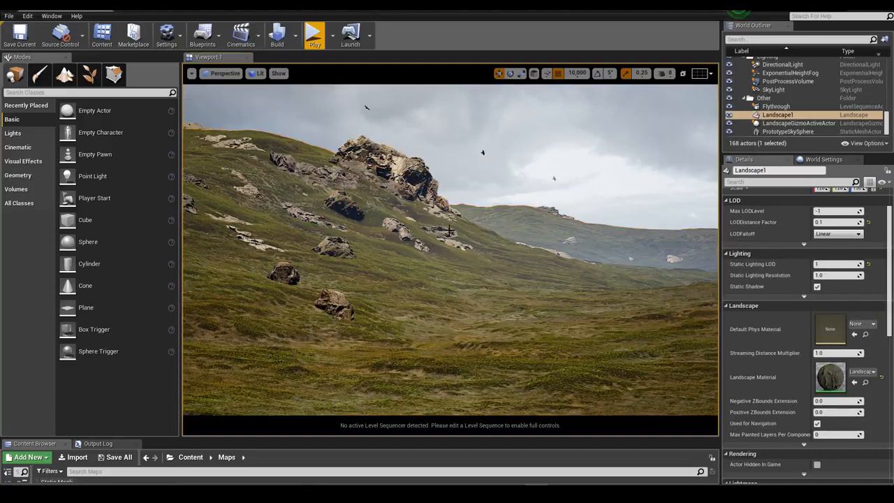
pyautogui.click(89, 75)
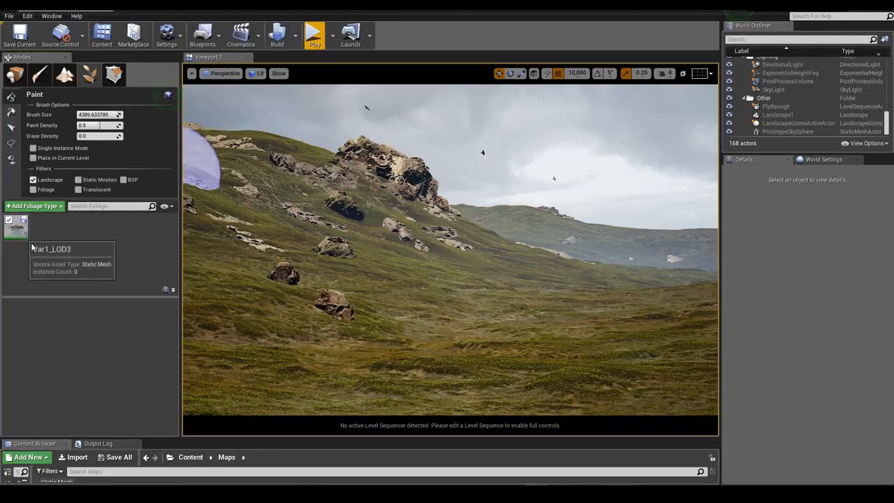
# Enlarge the asset browser and open the Meshes/RockAssembly02 folder after checking RockAssembly01.
pyautogui.moveTo(200, 437); pyautogui.dragTo(222, 401)
pyautogui.click(191, 419)
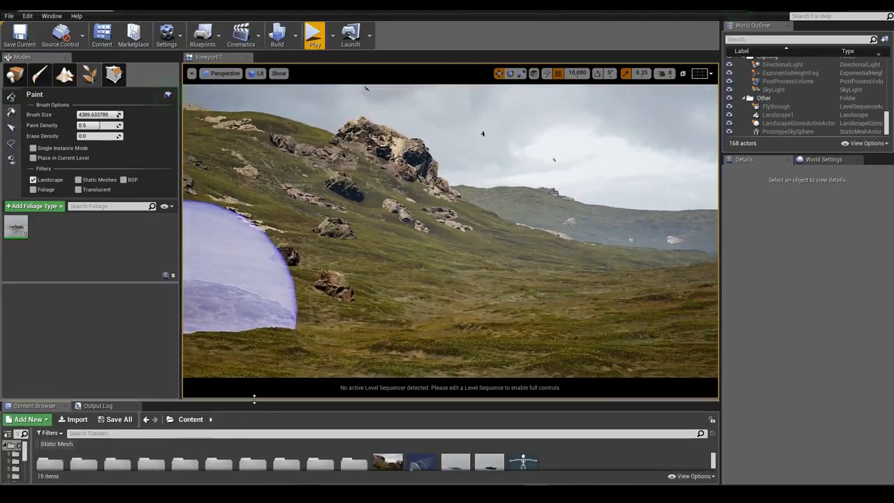
pyautogui.moveTo(253, 403); pyautogui.dragTo(255, 376)
pyautogui.doubleClick(287, 437)
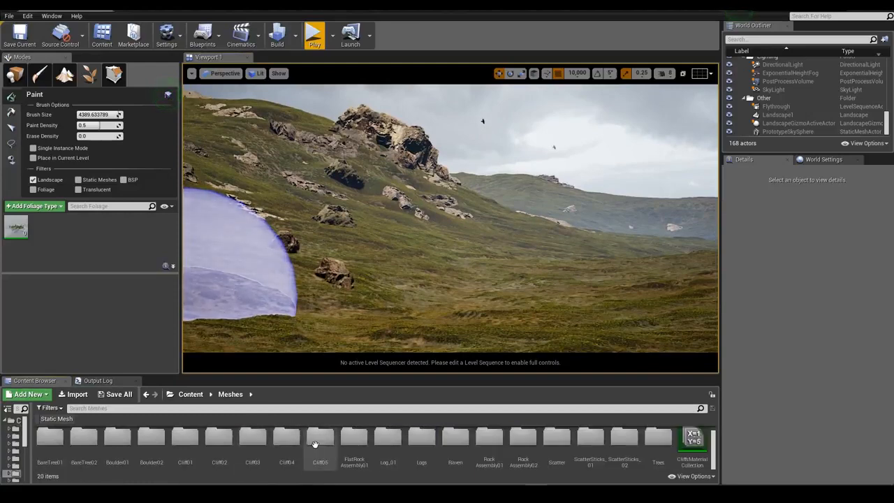
pyautogui.doubleClick(489, 447)
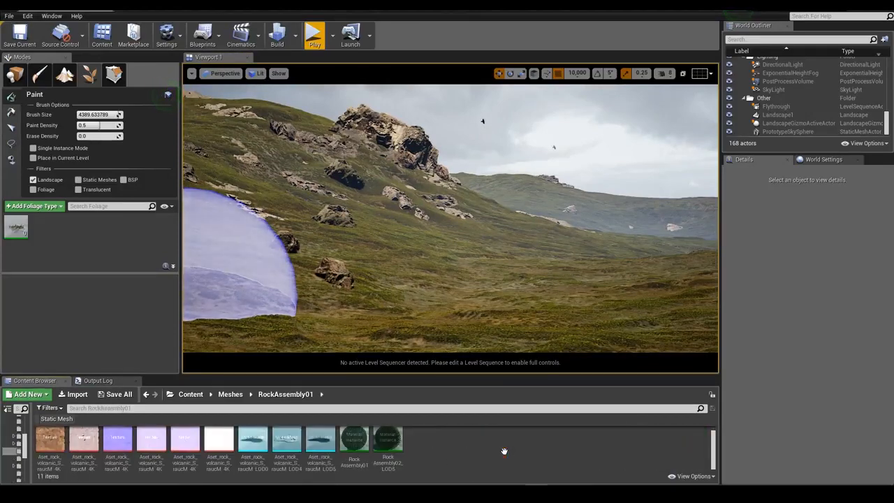
pyautogui.hotkey('alt', 'Left')
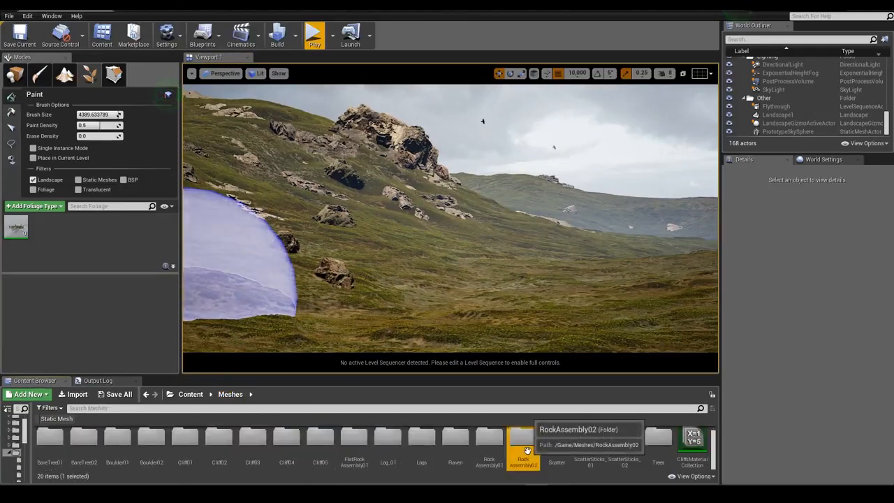
pyautogui.doubleClick(524, 443)
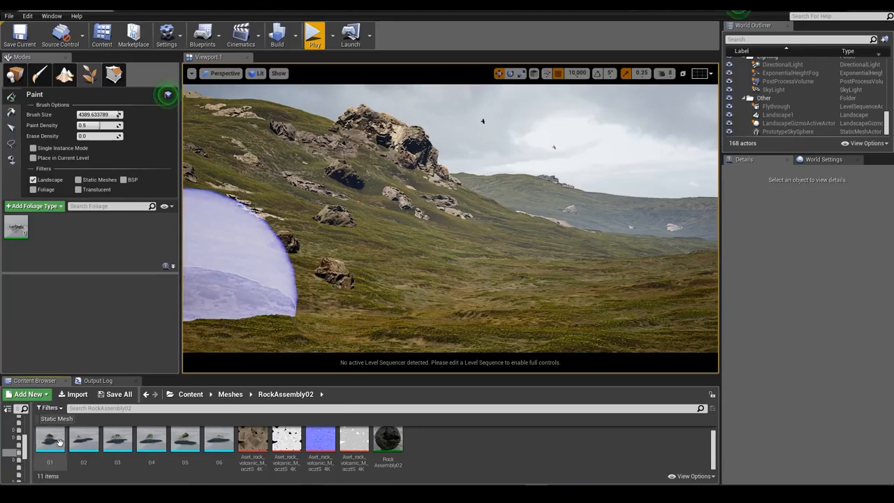
# Add rock meshes 01 to 06 from RockAssembly02 as foliage types.
pyautogui.click(59, 443)
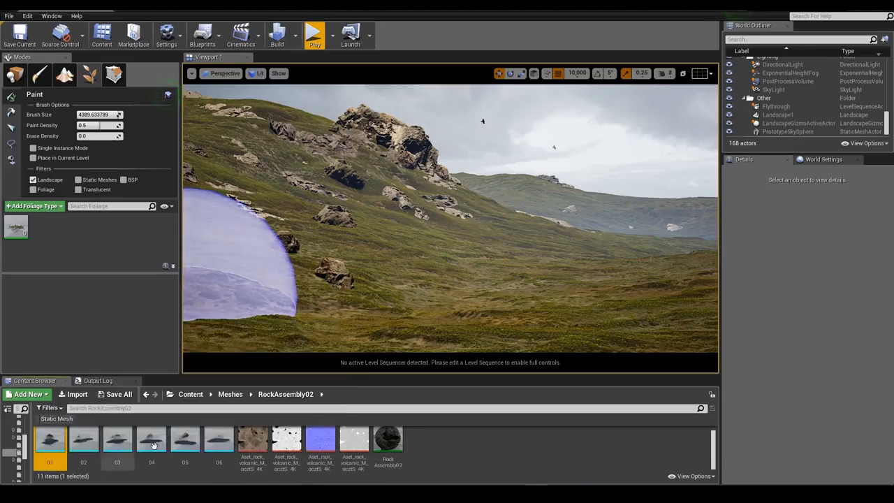
pyautogui.keyDown('shift'); pyautogui.click(219, 450); pyautogui.keyUp('shift')
pyautogui.moveTo(220, 450); pyautogui.dragTo(74, 235)
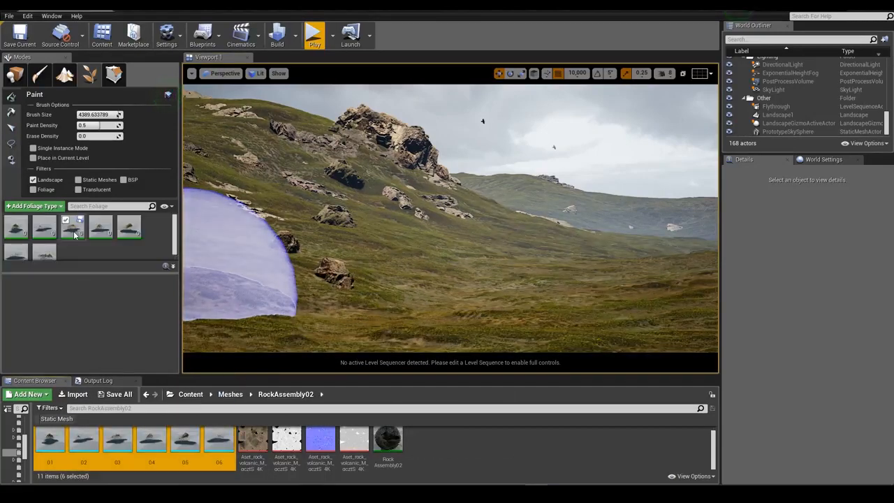
# Select the six rock foliage types and set their painting density to 1 per 1Kuu.
pyautogui.click(19, 245)
pyautogui.keyDown('shift'); pyautogui.click(14, 223); pyautogui.keyUp('shift')
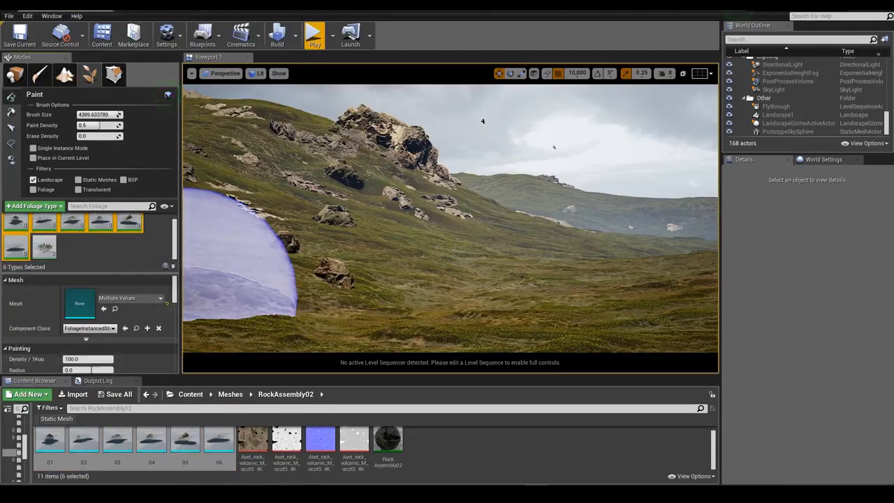
pyautogui.scroll(-3, 112, 346)
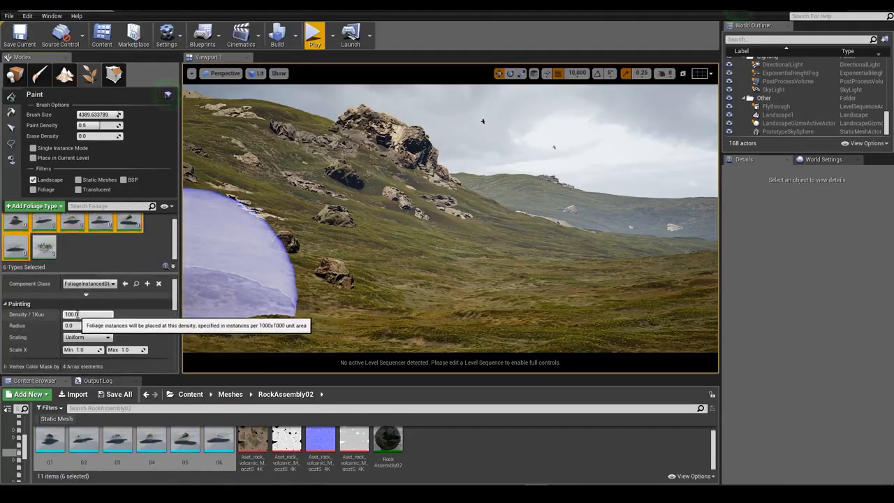
pyautogui.click(94, 316)
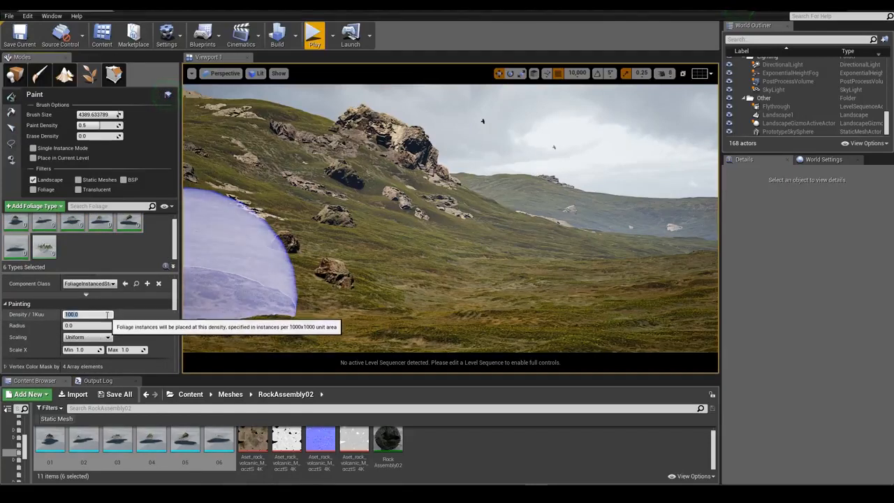
pyautogui.write('1')
pyautogui.press('Return')
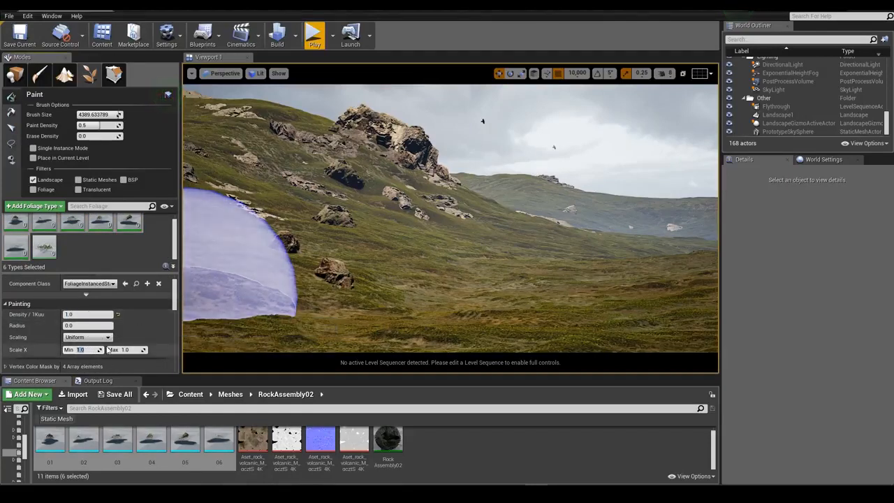
# Set the uniform scale range of the six rock foliage types to a minimum of 5 and a maximum of 12.
pyautogui.write('5')
pyautogui.press('Return')
pyautogui.click(126, 349)
pyautogui.write('12')
pyautogui.press('Return')
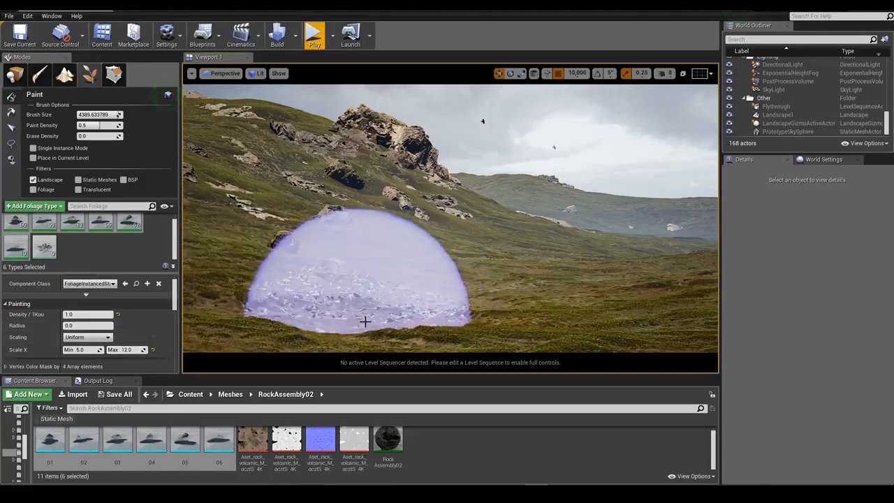
# Paint the rock foliage across the foreground slope around the boulders and inspect the scattered rocks up close.
pyautogui.moveTo(365, 321); pyautogui.dragTo(467, 293)
pyautogui.press('w')
pyautogui.moveTo(467, 293); pyautogui.dragTo(454, 343, button='right')
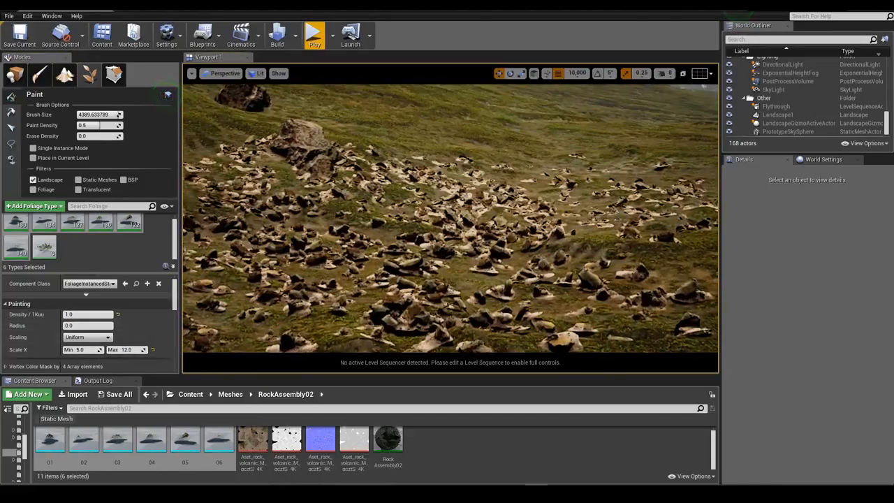
pyautogui.moveTo(448, 252)
pyautogui.mouseDown(button='right')
pyautogui.moveTo(447, 280)
pyautogui.moveTo(446, 252)
pyautogui.mouseUp(button='right')
pyautogui.press('w')
pyautogui.press('s')
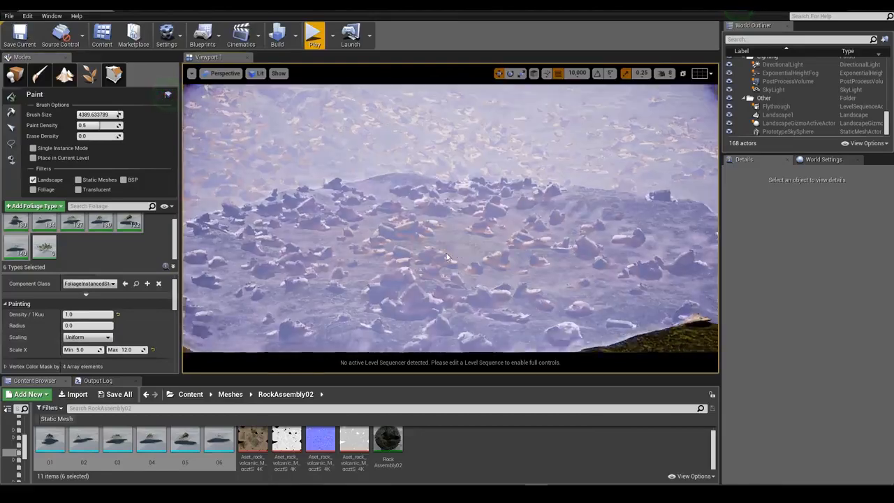
# Leave foliage painting, inspect the scattered rocks on the slope, and undo the painted rock foliage.
pyautogui.click(17, 74)
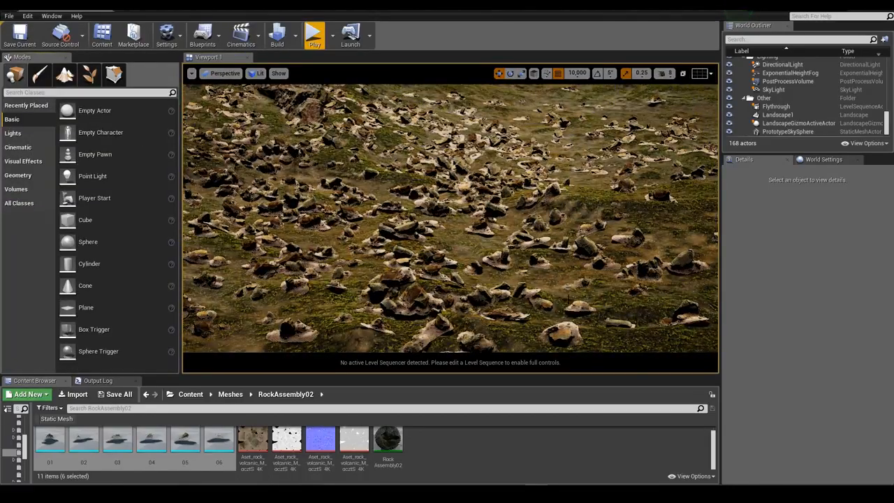
pyautogui.press('s')
pyautogui.moveTo(568, 299); pyautogui.dragTo(362, 223, button='right')
pyautogui.hotkey('ctrl', 'z')
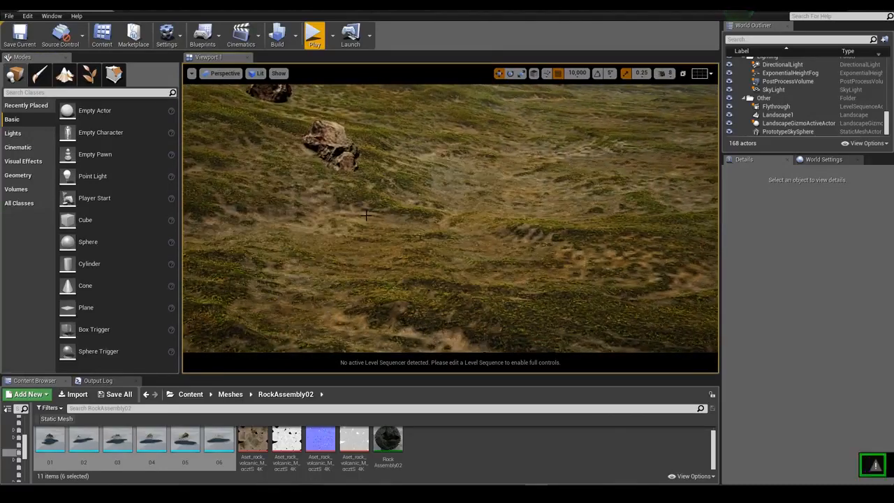
# Set the Z offset of the six rock foliage types to a minimum and maximum of -8.
pyautogui.click(89, 74)
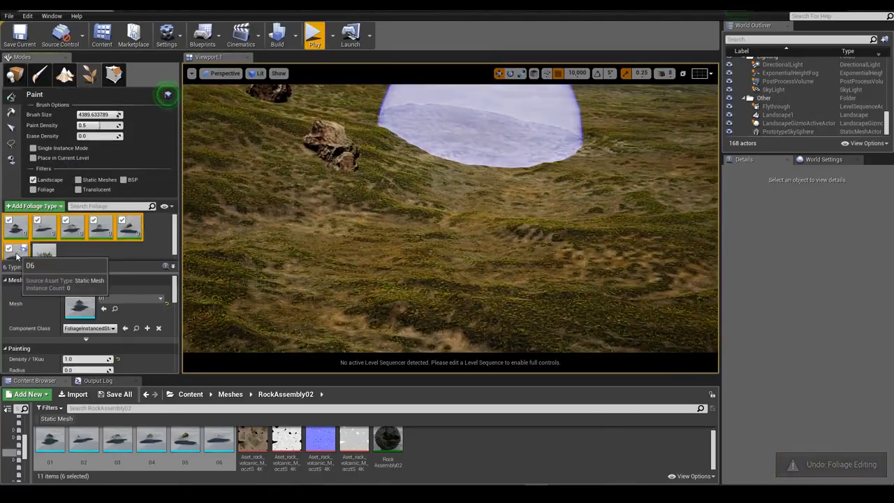
pyautogui.scroll(-1, 17, 256)
pyautogui.scroll(-10, 127, 339)
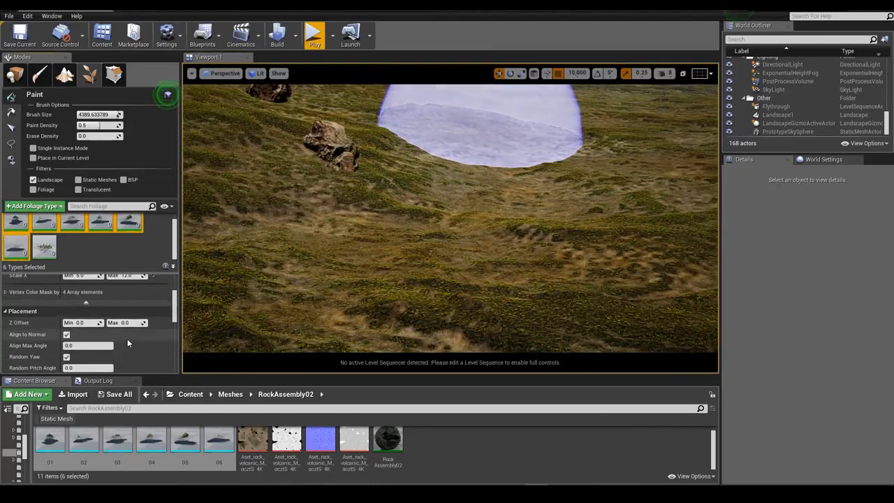
pyautogui.click(82, 325)
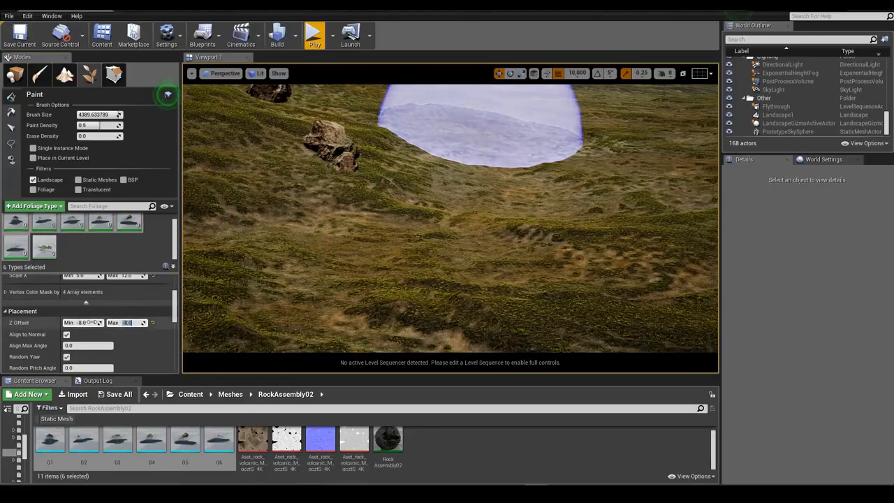
# Try painting the lowered rocks across the foreground slope, inspect them up close, and undo the painting.
pyautogui.moveTo(420, 218)
pyautogui.mouseDown()
pyautogui.moveTo(349, 283)
pyautogui.moveTo(442, 199)
pyautogui.mouseUp()
pyautogui.moveTo(442, 198)
pyautogui.mouseDown(button='right')
pyautogui.moveTo(426, 204)
pyautogui.moveTo(438, 225)
pyautogui.moveTo(438, 206)
pyautogui.moveTo(461, 182)
pyautogui.moveTo(508, 153)
pyautogui.mouseUp(button='right')
pyautogui.press('w')
pyautogui.press('s')
pyautogui.press('w')
pyautogui.press('s')
pyautogui.press('w')
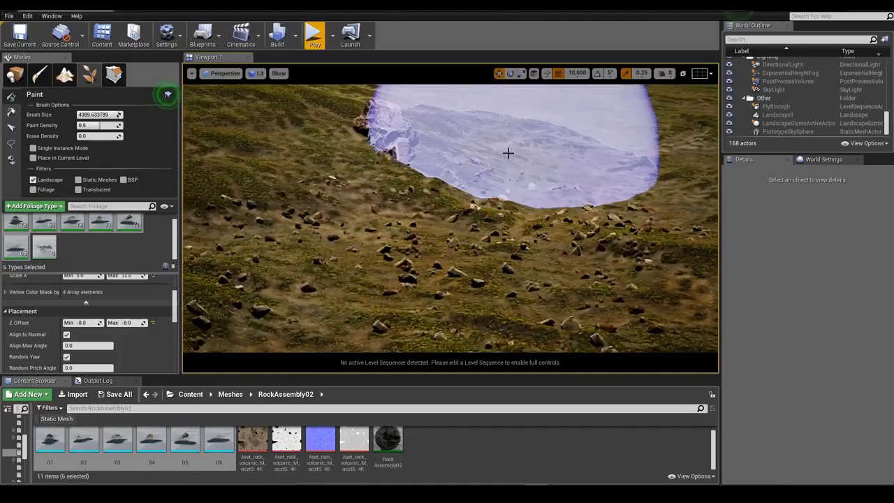
pyautogui.moveTo(364, 165)
pyautogui.mouseDown(button='right')
pyautogui.moveTo(391, 175)
pyautogui.moveTo(417, 156)
pyautogui.moveTo(391, 143)
pyautogui.moveTo(419, 157)
pyautogui.mouseUp(button='right')
pyautogui.hotkey('ctrl', 'z')
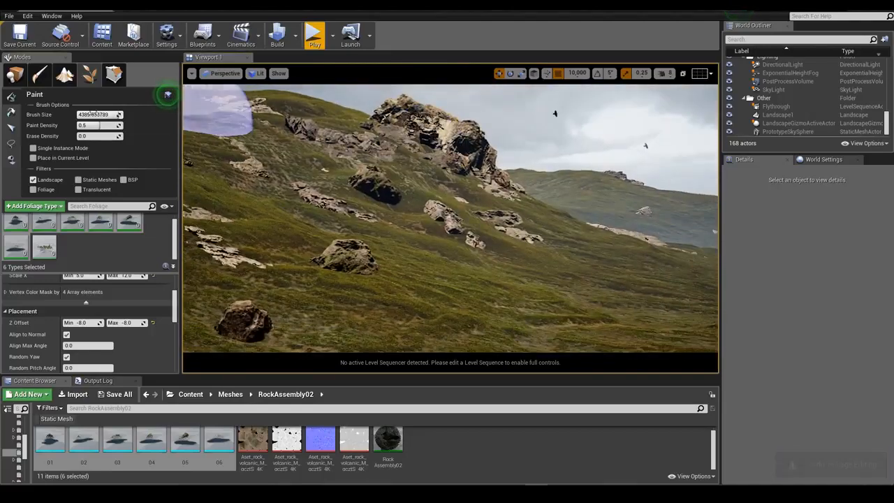
# Reduce the foliage brush size to about 2207 and paint rocks around the boulders on the lower slope.
pyautogui.moveTo(452, 204)
pyautogui.mouseDown(button='right')
pyautogui.moveTo(451, 186)
pyautogui.moveTo(447, 213)
pyautogui.moveTo(434, 217)
pyautogui.mouseUp(button='right')
pyautogui.press('s')
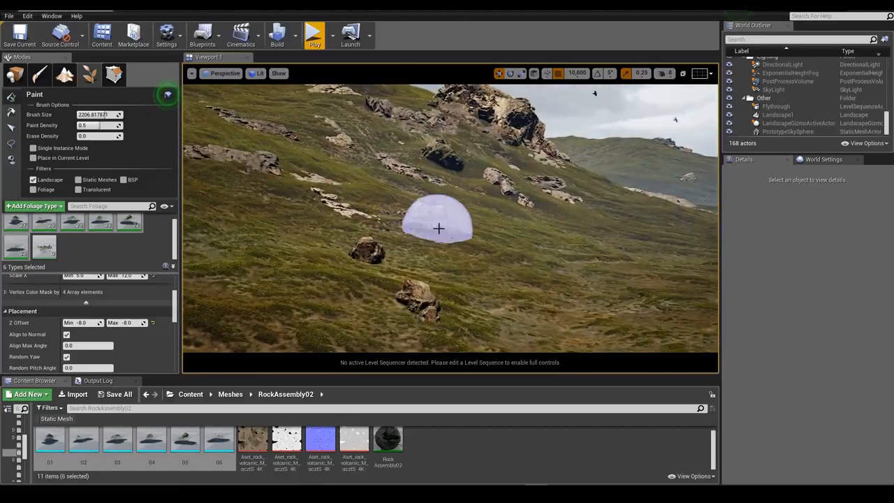
pyautogui.press('w')
pyautogui.moveTo(365, 259)
pyautogui.mouseDown(button='right')
pyautogui.moveTo(438, 269)
pyautogui.moveTo(433, 278)
pyautogui.moveTo(431, 267)
pyautogui.moveTo(436, 277)
pyautogui.mouseUp(button='right')
pyautogui.press('s')
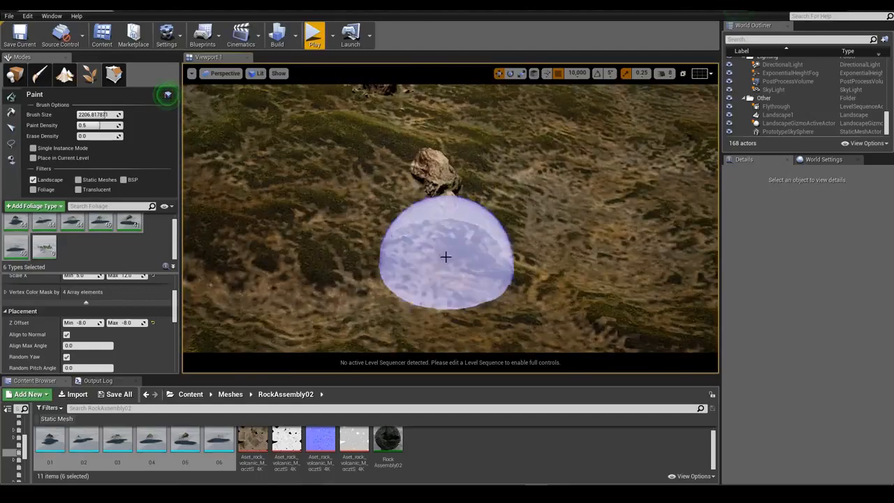
pyautogui.moveTo(417, 175); pyautogui.dragTo(477, 207)
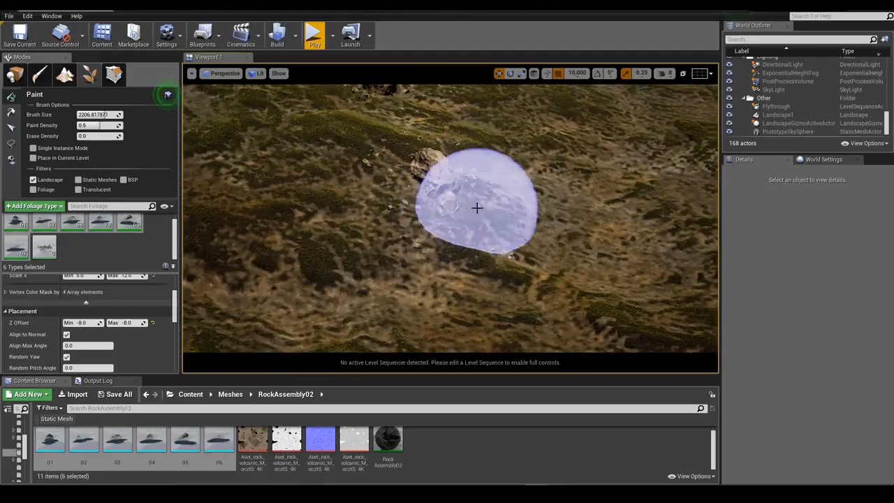
pyautogui.moveTo(477, 208)
pyautogui.mouseDown(button='right')
pyautogui.moveTo(481, 174)
pyautogui.moveTo(461, 172)
pyautogui.moveTo(459, 186)
pyautogui.mouseUp(button='right')
pyautogui.press('w')
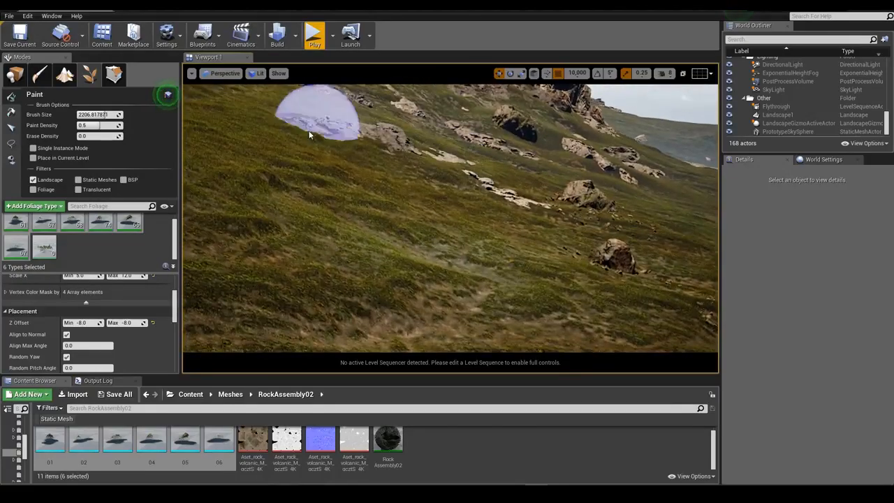
# Paint rock foliage along the base of the broad flat outcrop on the hillside.
pyautogui.moveTo(332, 127); pyautogui.dragTo(384, 143)
pyautogui.moveTo(384, 142)
pyautogui.mouseDown(button='right')
pyautogui.moveTo(409, 137)
pyautogui.moveTo(400, 127)
pyautogui.moveTo(325, 167)
pyautogui.mouseUp(button='right')
pyautogui.press('w')
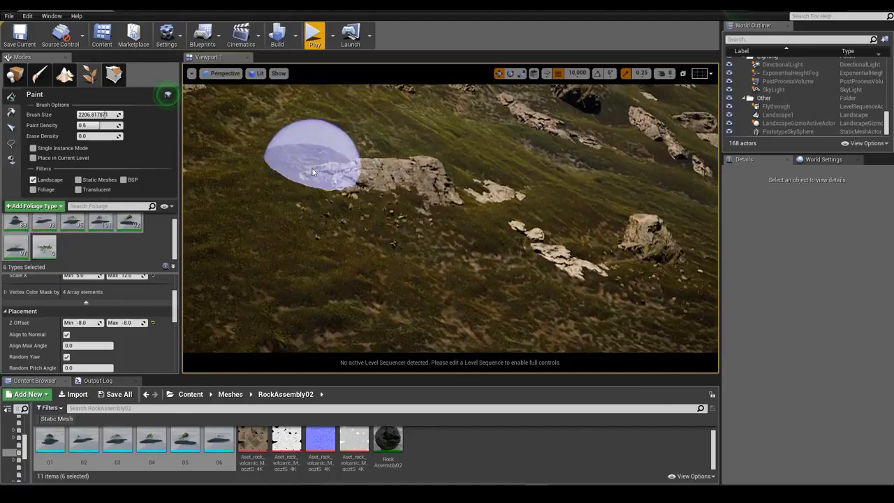
pyautogui.moveTo(325, 166); pyautogui.dragTo(281, 167)
# Set the painting density of the six rock foliage types to 3 per 1Kuu.
pyautogui.scroll(5, 55, 273)
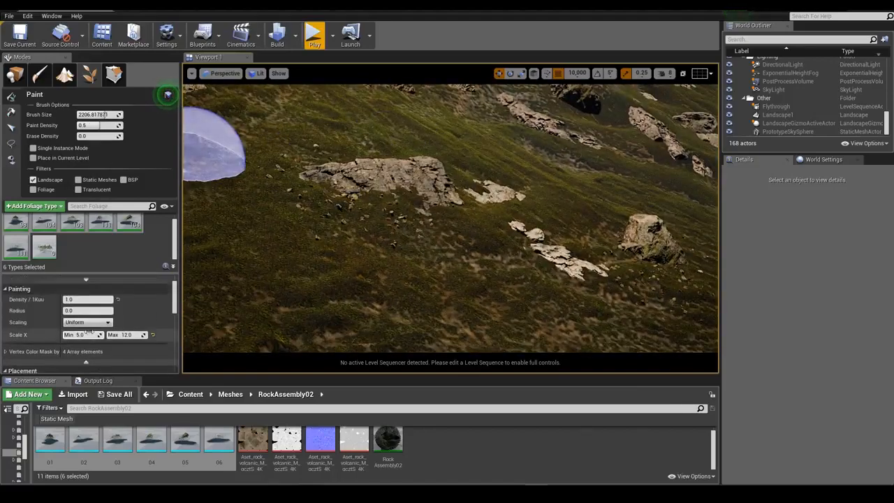
pyautogui.click(98, 358)
pyautogui.write('2')
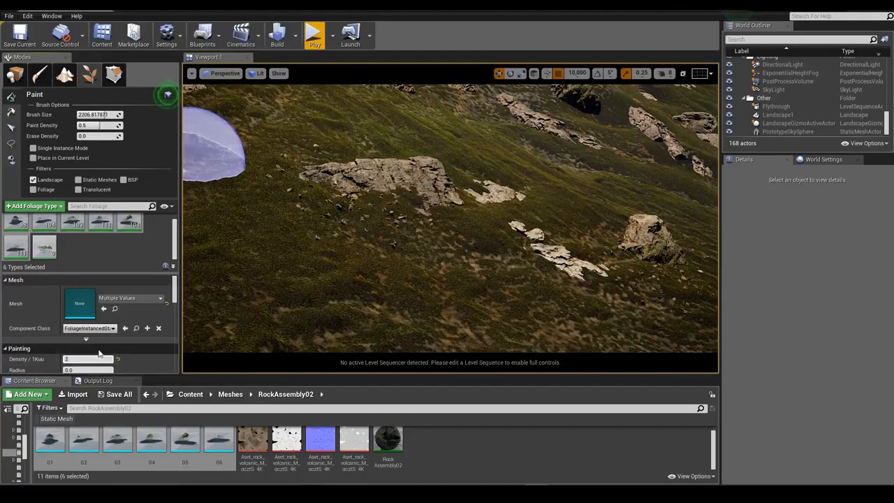
pyautogui.click(99, 359)
pyautogui.write('3')
pyautogui.press('Return')
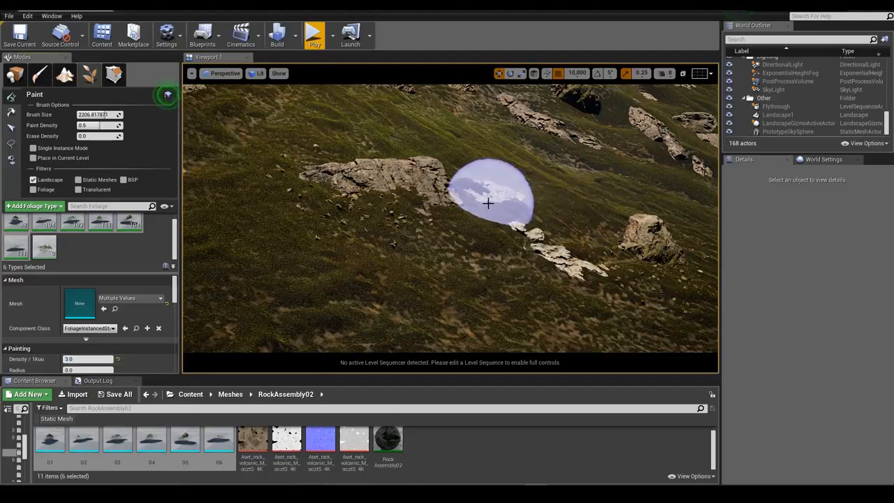
# Paint denser rocks around the flat outcrop and the neighbouring boulders on the slope.
pyautogui.moveTo(487, 202)
pyautogui.mouseDown()
pyautogui.moveTo(509, 198)
pyautogui.moveTo(443, 205)
pyautogui.moveTo(436, 194)
pyautogui.mouseUp()
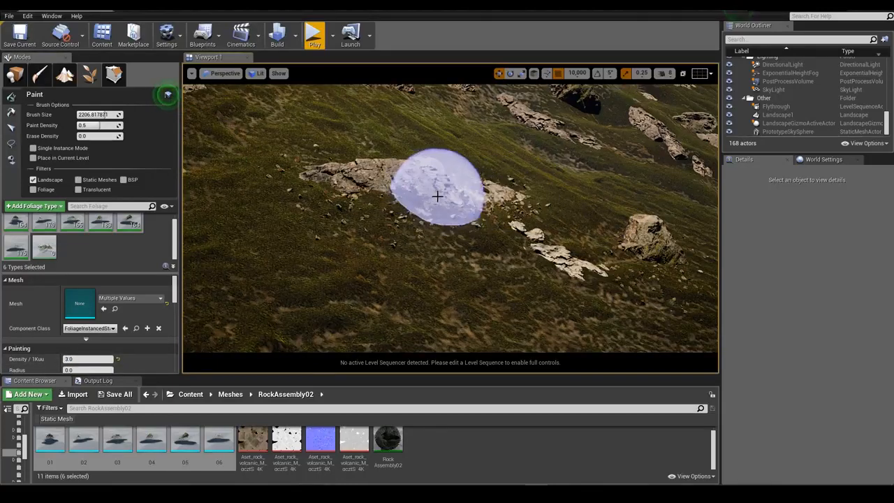
pyautogui.moveTo(435, 194); pyautogui.dragTo(406, 175, button='right')
pyautogui.moveTo(434, 226)
pyautogui.mouseDown(button='right')
pyautogui.moveTo(419, 258)
pyautogui.moveTo(451, 251)
pyautogui.mouseUp(button='right')
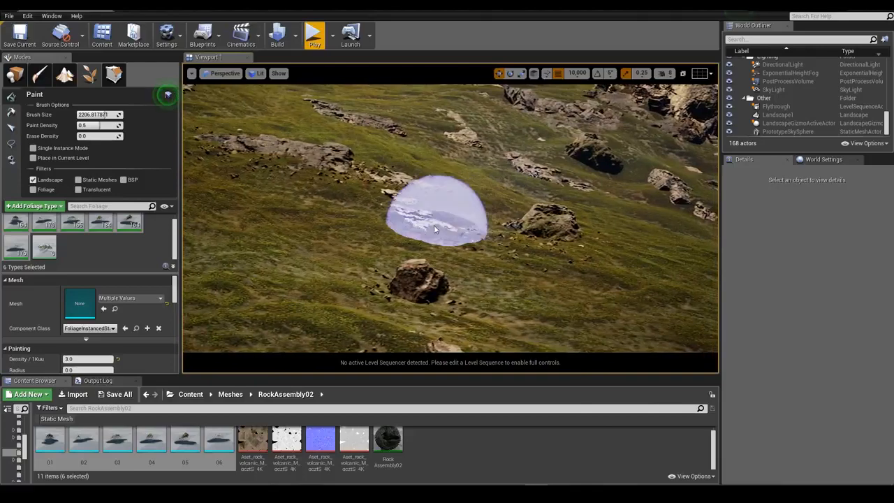
pyautogui.moveTo(417, 214)
pyautogui.mouseDown(button='right')
pyautogui.moveTo(653, 90)
pyautogui.moveTo(706, 126)
pyautogui.moveTo(539, 180)
pyautogui.mouseUp(button='right')
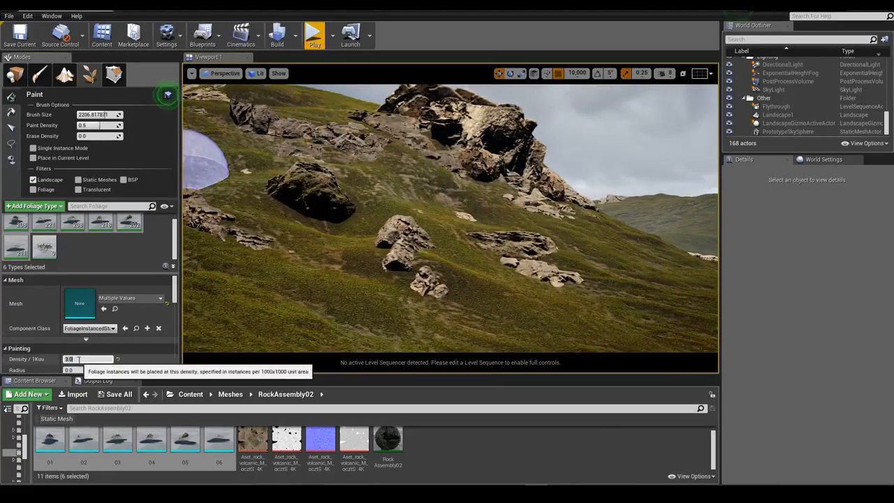
# Lower the rock density to 0.5 per 1Kuu and paint sparse rocks below the hilltop outcrop and ridge.
pyautogui.click(405, 148)
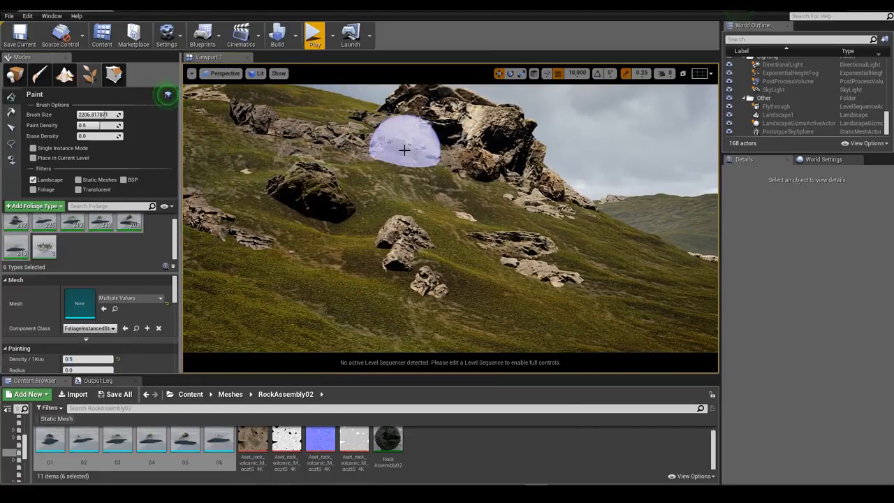
pyautogui.moveTo(414, 144)
pyautogui.mouseDown(button='right')
pyautogui.moveTo(563, 88)
pyautogui.moveTo(577, 170)
pyautogui.mouseUp(button='right')
pyautogui.click(403, 231)
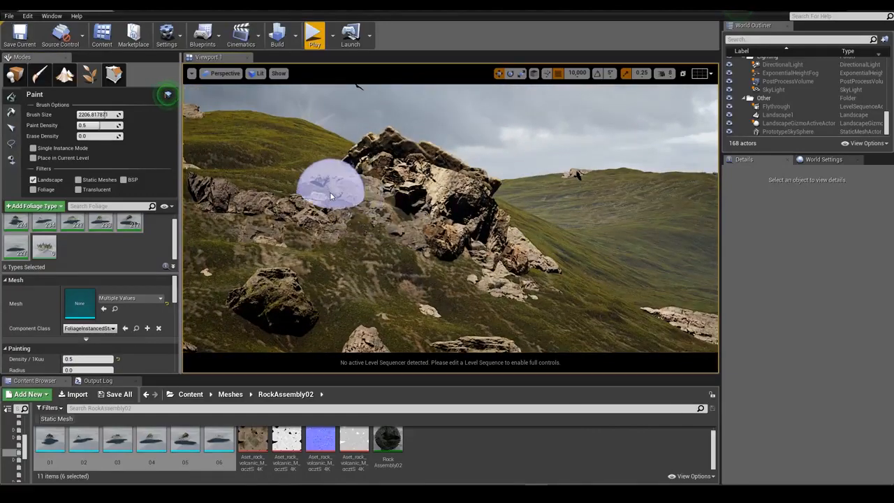
pyautogui.moveTo(331, 196)
pyautogui.mouseDown()
pyautogui.moveTo(351, 170)
pyautogui.moveTo(424, 252)
pyautogui.moveTo(473, 261)
pyautogui.mouseUp()
pyautogui.moveTo(465, 261)
pyautogui.mouseDown(button='right')
pyautogui.moveTo(489, 267)
pyautogui.moveTo(466, 262)
pyautogui.mouseUp(button='right')
# Set the rock density to 5 per 1Kuu and paint dense rubble around the outcrops below the hilltop cliff.
pyautogui.click(90, 359)
pyautogui.write('5')
pyautogui.press('Return')
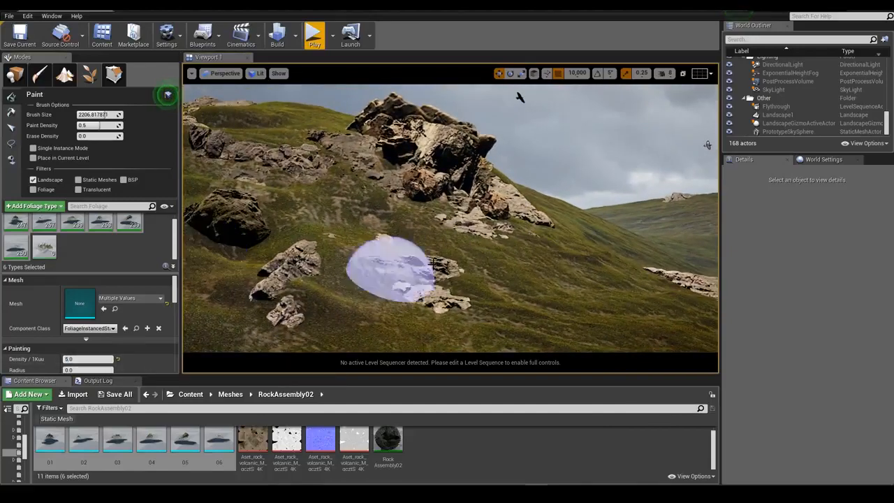
pyautogui.moveTo(390, 269)
pyautogui.mouseDown()
pyautogui.moveTo(441, 200)
pyautogui.moveTo(482, 230)
pyautogui.moveTo(503, 220)
pyautogui.moveTo(537, 224)
pyautogui.mouseUp()
pyautogui.moveTo(451, 193); pyautogui.dragTo(489, 209, button='right')
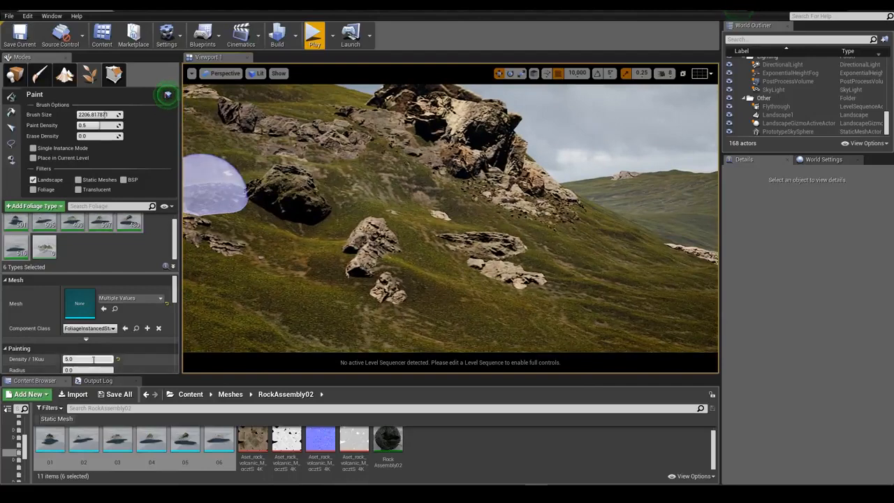
# Set the rock foliage density to 2 per 1Kuu and the maximum scale to 25.
pyautogui.scroll(-5, 105, 343)
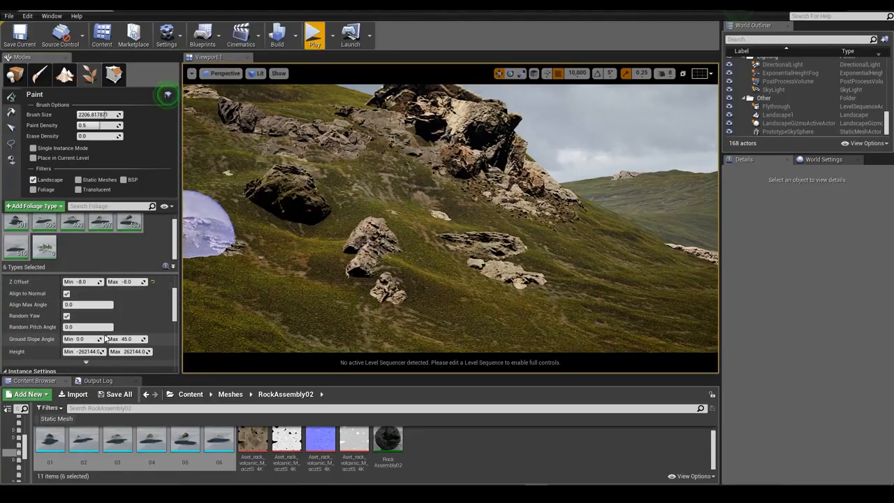
pyautogui.scroll(6, 106, 337)
pyautogui.scroll(-4, 39, 297)
pyautogui.scroll(1, 38, 295)
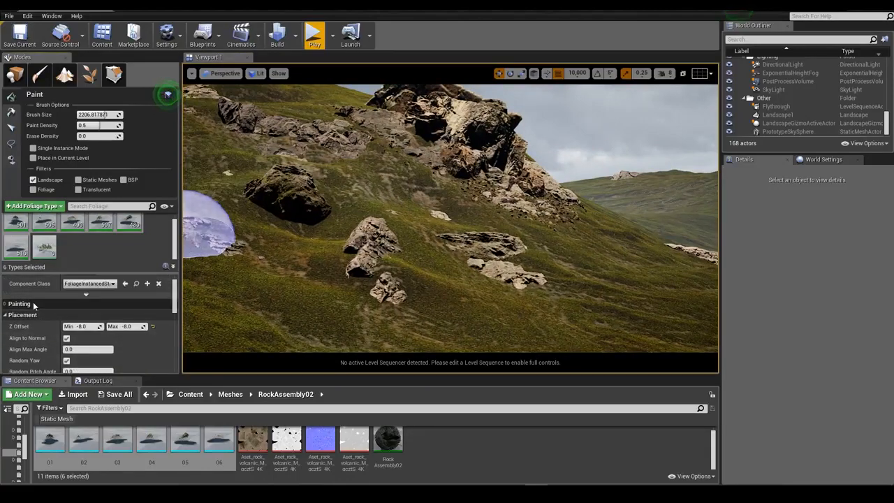
pyautogui.click(33, 303)
pyautogui.scroll(-1, 84, 341)
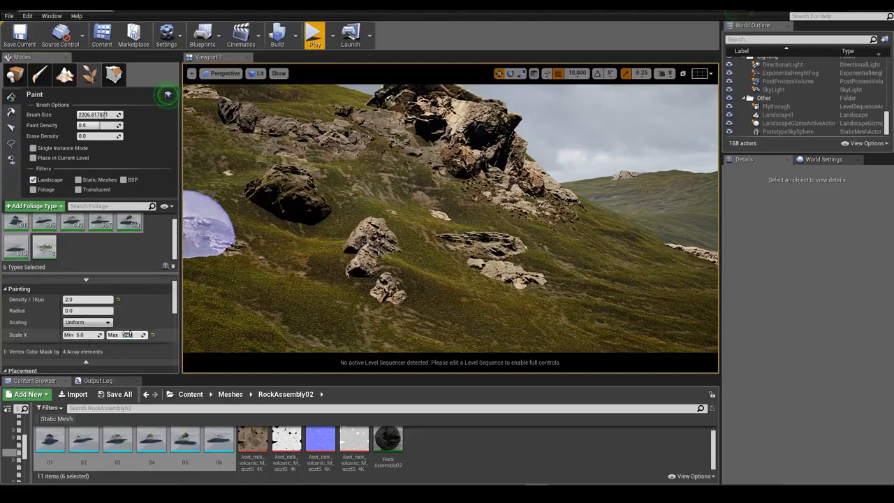
pyautogui.press('Return')
# Paint larger rocks around the mid-slope boulders and flat outcrops, and undo the last two strokes.
pyautogui.click(347, 254)
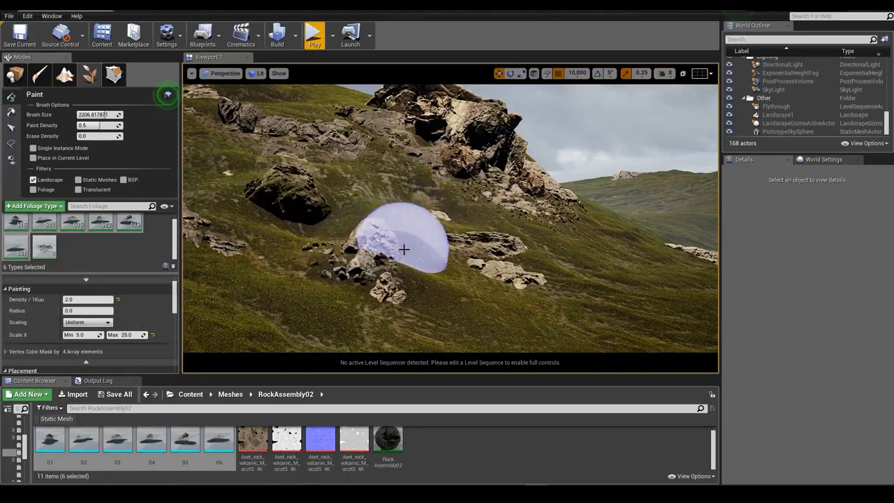
pyautogui.click(431, 290)
pyautogui.moveTo(487, 236)
pyautogui.mouseDown(button='right')
pyautogui.moveTo(433, 236)
pyautogui.moveTo(426, 227)
pyautogui.moveTo(524, 221)
pyautogui.mouseUp(button='right')
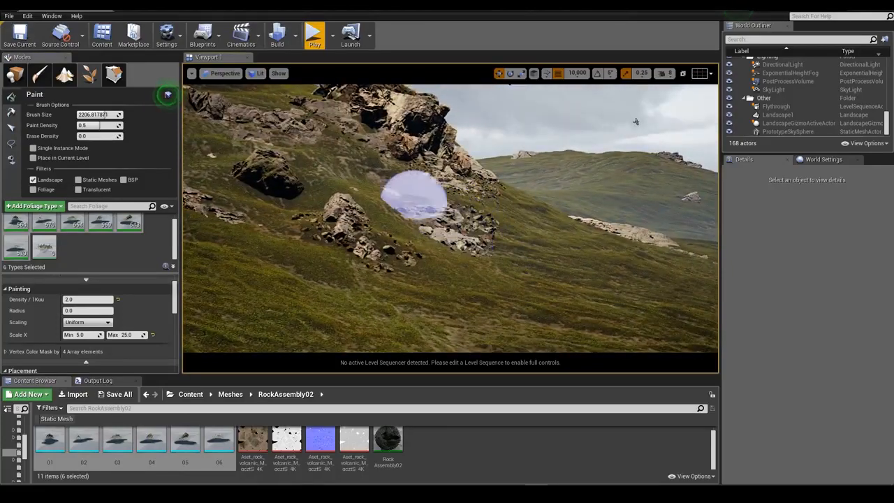
pyautogui.hotkey('ctrl', 'z')
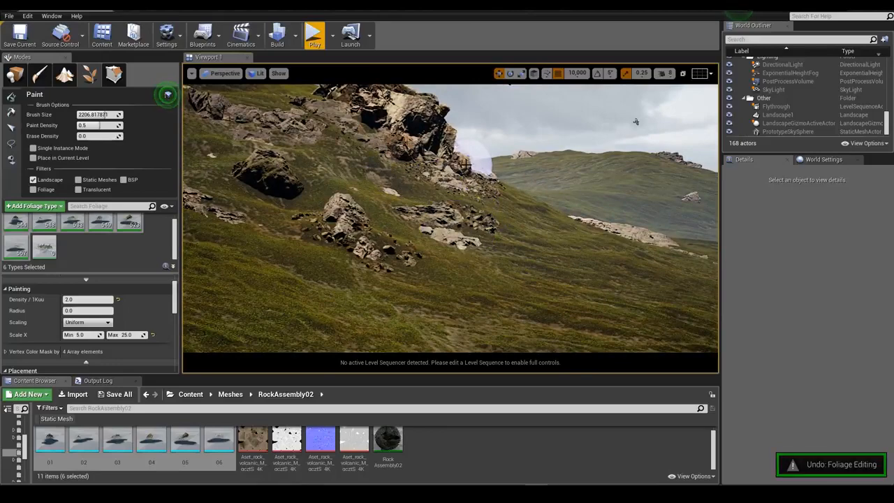
pyautogui.hotkey('ctrl', 'z')
pyautogui.moveTo(442, 170); pyautogui.dragTo(335, 155, button='right')
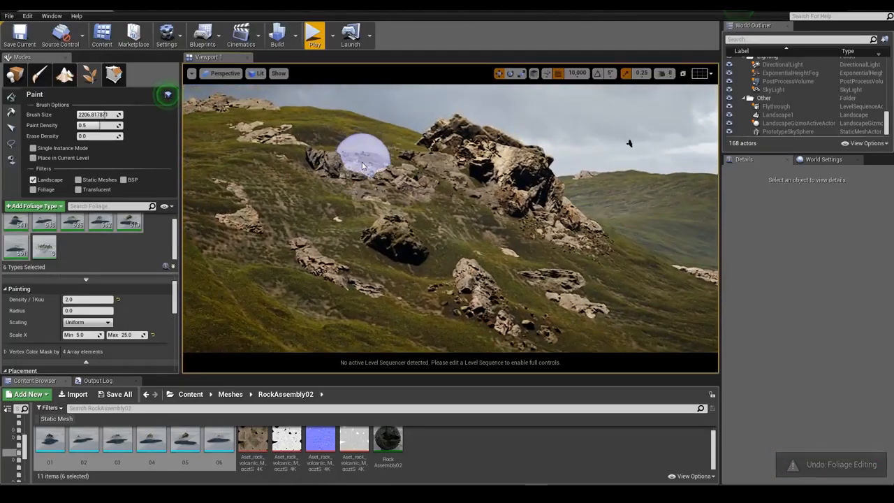
# Paint rocks around the ridge outcrop and mid-slope boulders, setting the maximum scale to 12 between strokes, and undo the last stroke.
pyautogui.moveTo(363, 165); pyautogui.dragTo(298, 165)
pyautogui.moveTo(298, 165)
pyautogui.mouseDown(button='right')
pyautogui.moveTo(276, 150)
pyautogui.moveTo(272, 174)
pyautogui.moveTo(346, 182)
pyautogui.mouseUp(button='right')
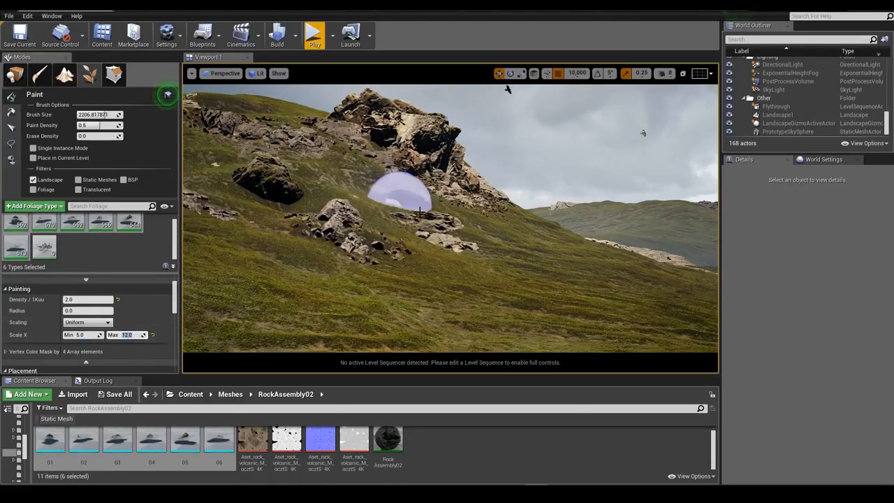
pyautogui.moveTo(399, 189); pyautogui.dragTo(426, 242)
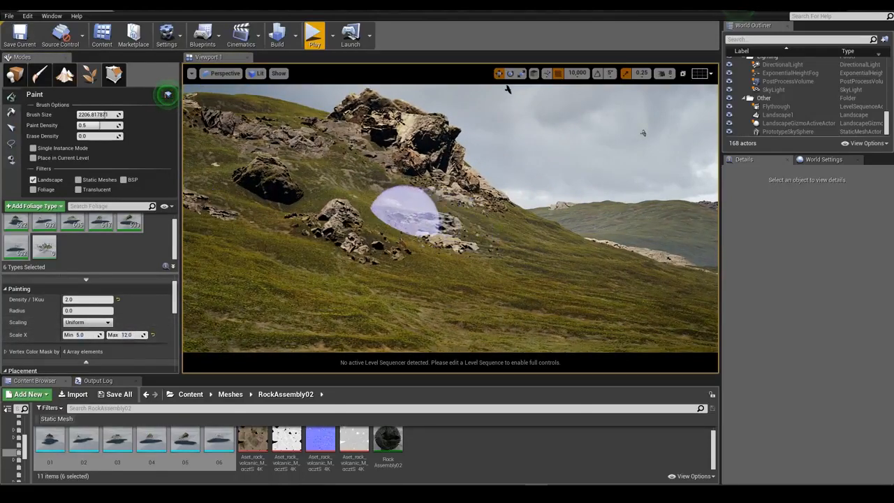
pyautogui.moveTo(411, 213); pyautogui.dragTo(595, 334, button='right')
pyautogui.hotkey('ctrl', 'z')
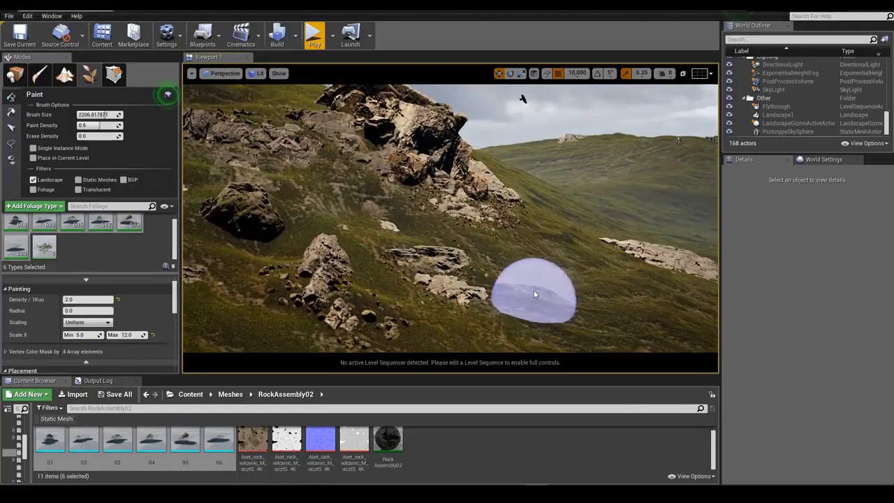
# Paint small rocks around the boulders and outcrops across the middle of the hillside.
pyautogui.press('s')
pyautogui.moveTo(519, 265)
pyautogui.mouseDown(button='right')
pyautogui.moveTo(516, 288)
pyautogui.moveTo(499, 279)
pyautogui.moveTo(531, 269)
pyautogui.moveTo(509, 255)
pyautogui.mouseUp(button='right')
pyautogui.press('w')
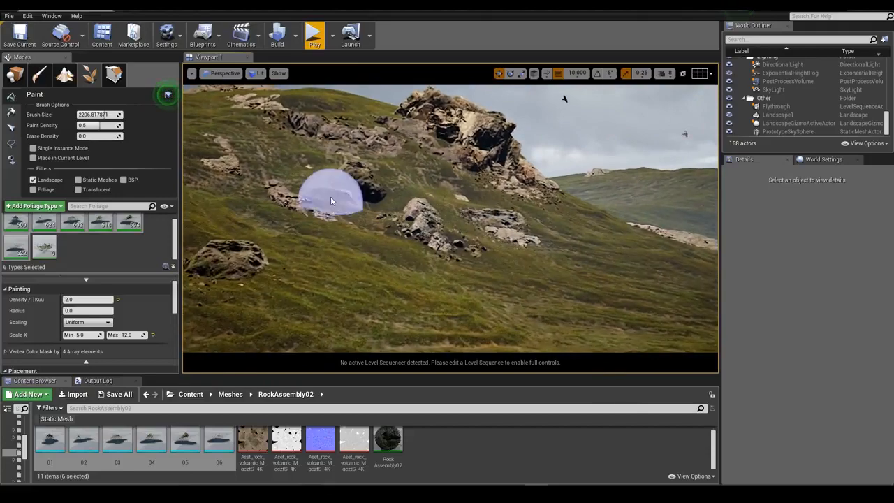
pyautogui.press('w')
pyautogui.moveTo(349, 185)
pyautogui.mouseDown(button='right')
pyautogui.moveTo(318, 206)
pyautogui.moveTo(352, 220)
pyautogui.mouseUp(button='right')
pyautogui.moveTo(401, 248); pyautogui.dragTo(494, 276)
pyautogui.moveTo(493, 275)
pyautogui.mouseDown(button='right')
pyautogui.moveTo(542, 245)
pyautogui.moveTo(398, 210)
pyautogui.mouseUp(button='right')
pyautogui.press('w')
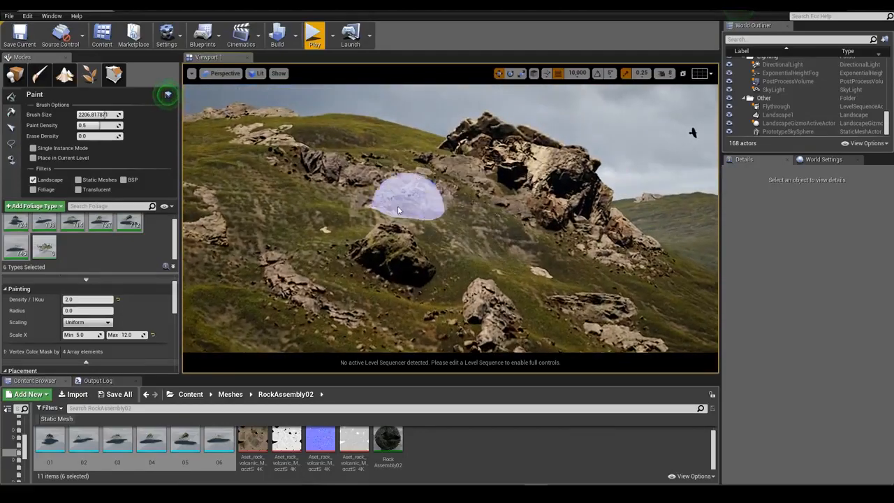
# Paint more rocks along the upper ridge outcrops and around the boulders lower on the hillside.
pyautogui.moveTo(351, 187); pyautogui.dragTo(318, 171)
pyautogui.moveTo(317, 171)
pyautogui.mouseDown(button='right')
pyautogui.moveTo(402, 179)
pyautogui.moveTo(370, 208)
pyautogui.moveTo(395, 227)
pyautogui.moveTo(384, 195)
pyautogui.moveTo(401, 210)
pyautogui.moveTo(208, 204)
pyautogui.mouseUp(button='right')
pyautogui.press('s')
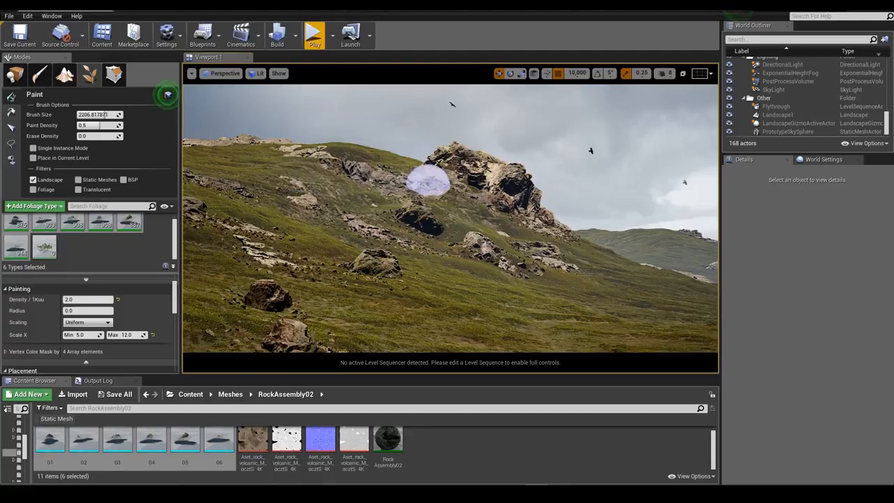
pyautogui.press('s')
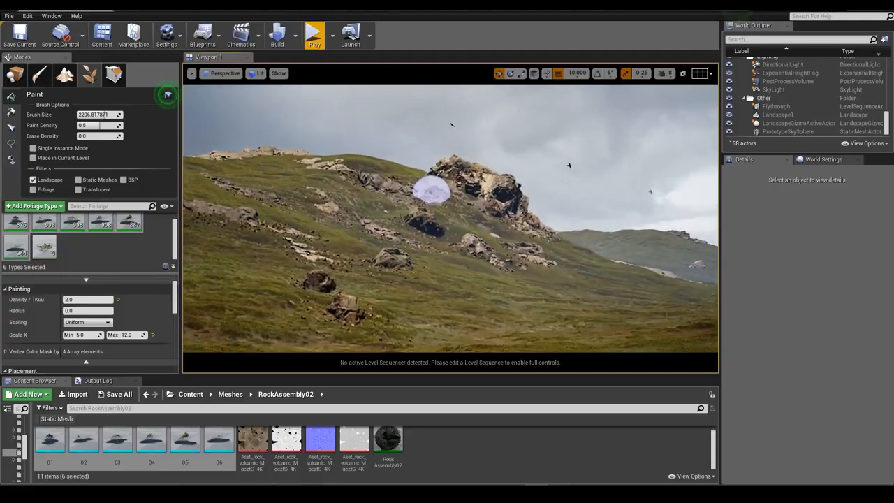
pyautogui.press('q')
pyautogui.press('e')
pyautogui.press('w')
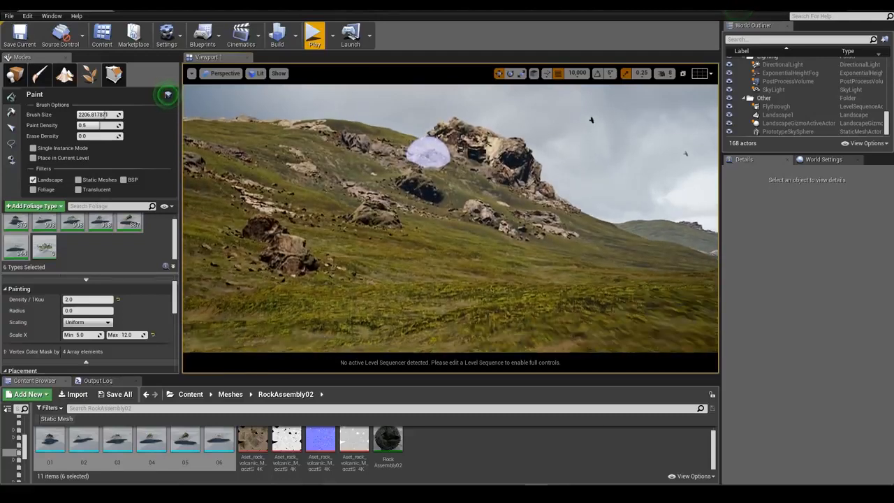
pyautogui.press('e')
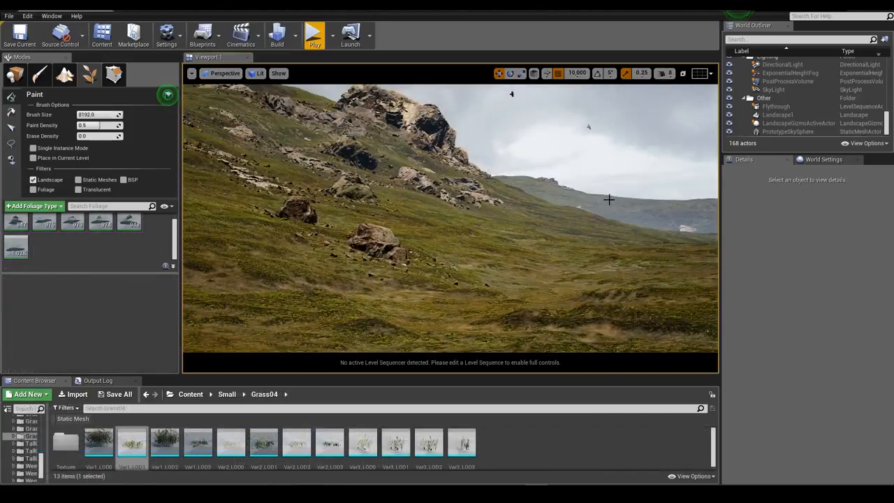
# Add the Grass04 mesh Var1_LOD1 as a foliage type with density 20 and scale 12 to 15, and set the brush size to about 2531.
pyautogui.moveTo(609, 200); pyautogui.dragTo(611, 189, button='right')
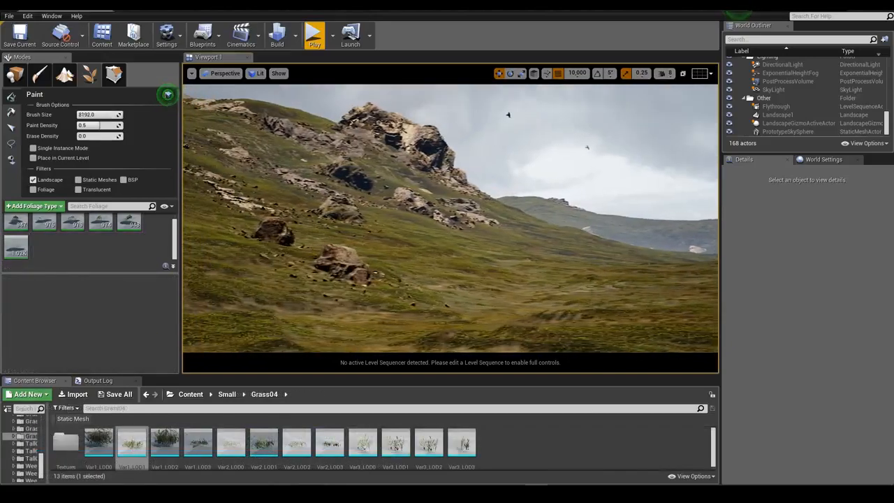
pyautogui.moveTo(144, 461); pyautogui.dragTo(80, 264)
pyautogui.click(53, 255)
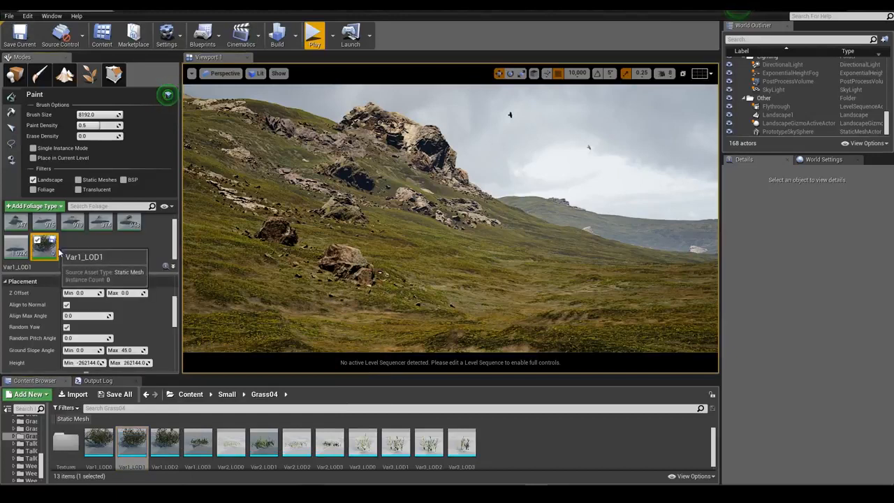
pyautogui.scroll(3, 78, 308)
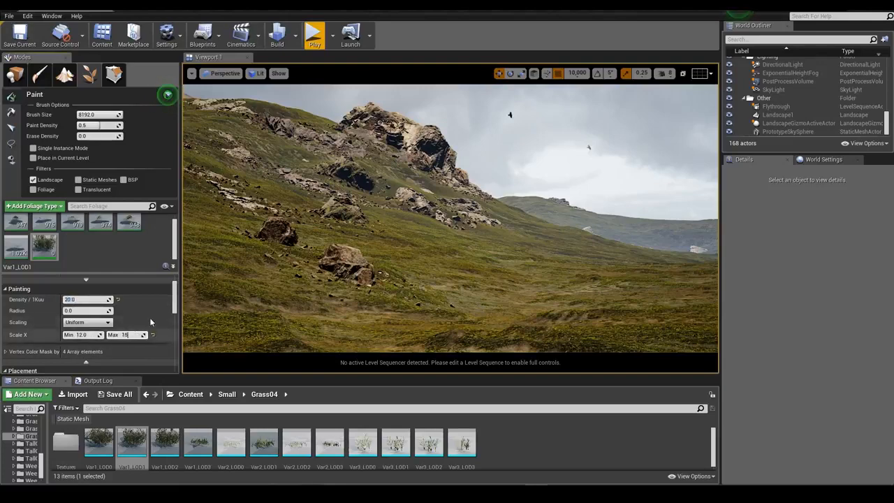
pyautogui.scroll(-5, 143, 317)
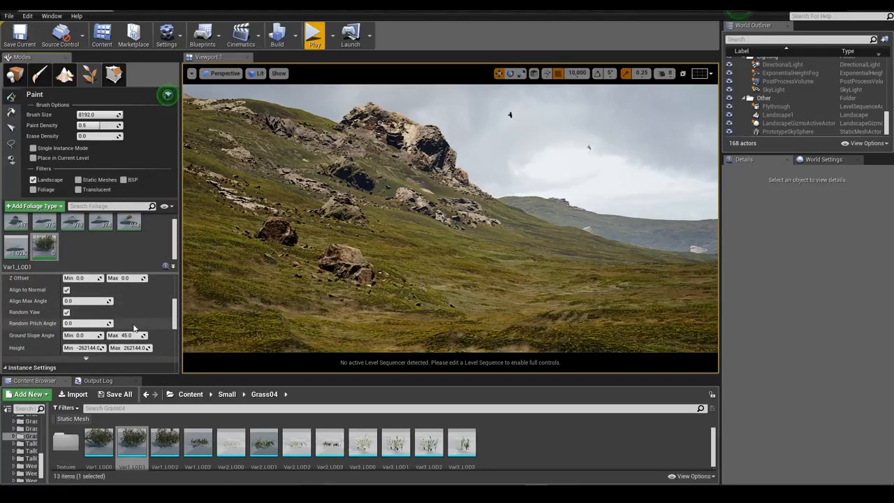
pyautogui.scroll(5, 133, 322)
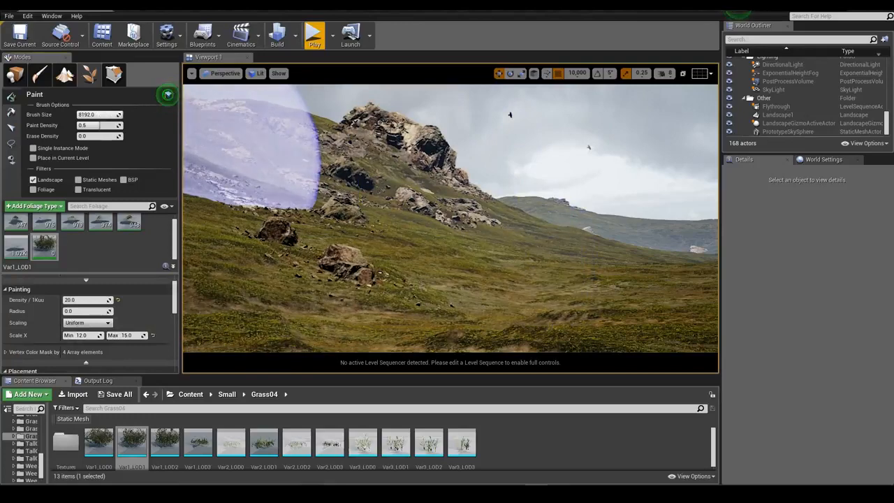
pyautogui.moveTo(115, 114); pyautogui.dragTo(108, 115)
# Try painting dense grass across the foot of the hillside around the lowest boulder, and undo the strokes.
pyautogui.moveTo(265, 300)
pyautogui.mouseDown()
pyautogui.moveTo(471, 264)
pyautogui.moveTo(480, 282)
pyautogui.moveTo(635, 307)
pyautogui.moveTo(502, 305)
pyautogui.moveTo(624, 147)
pyautogui.mouseUp()
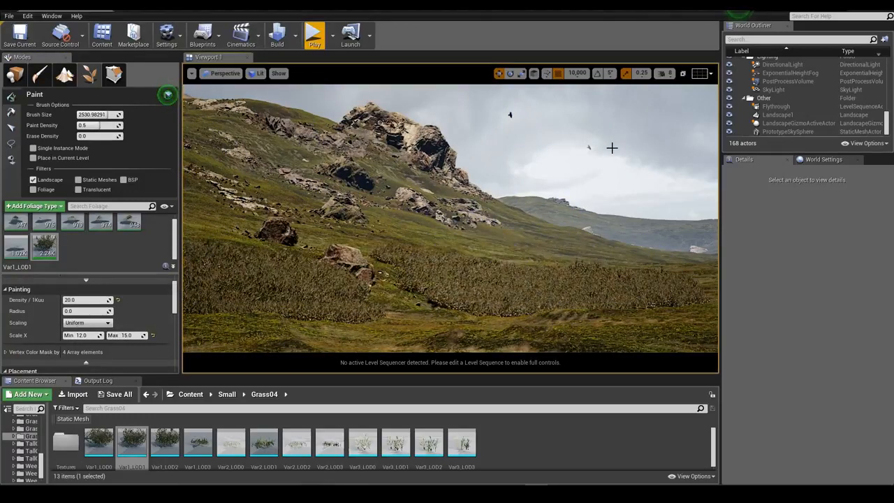
pyautogui.hotkey('ctrl', 'z')
pyautogui.hotkey('ctrl', 'z')
pyautogui.hotkey('ctrl', 'z')
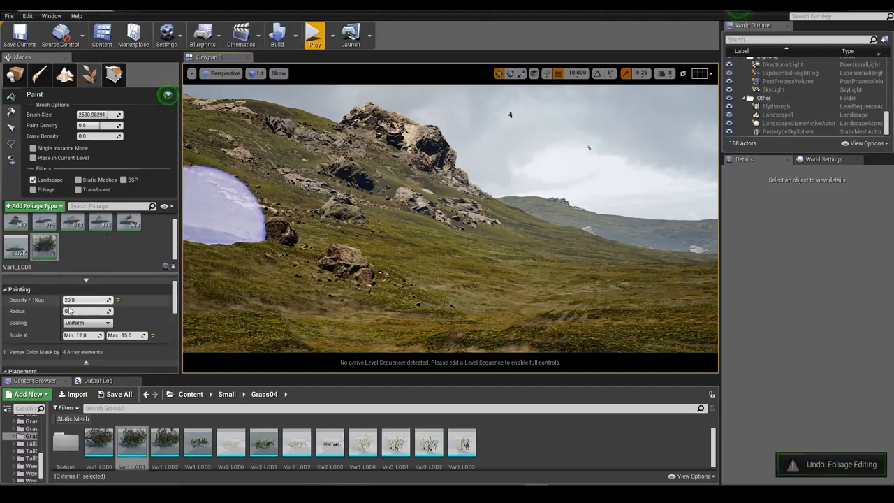
# Try grass densities of 10 and 5 with test strokes beside the lower boulders, undoing each stroke.
pyautogui.write('1')
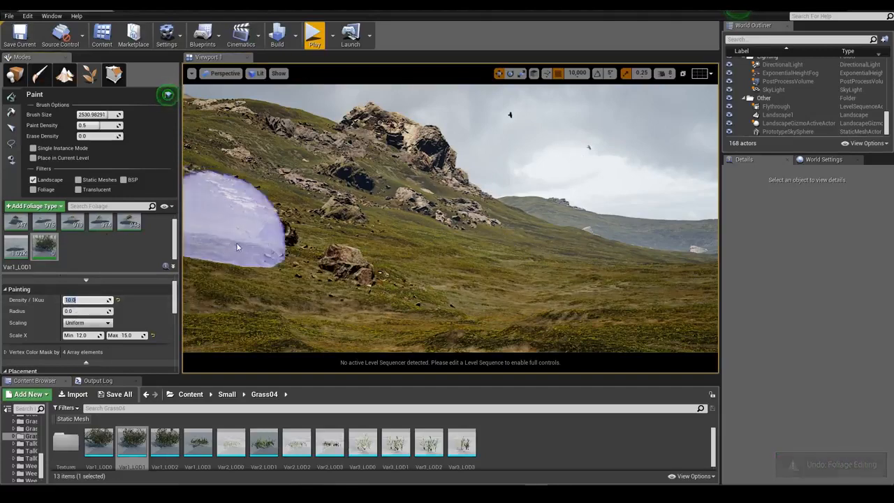
pyautogui.moveTo(238, 247); pyautogui.dragTo(301, 295)
pyautogui.hotkey('ctrl', 'z')
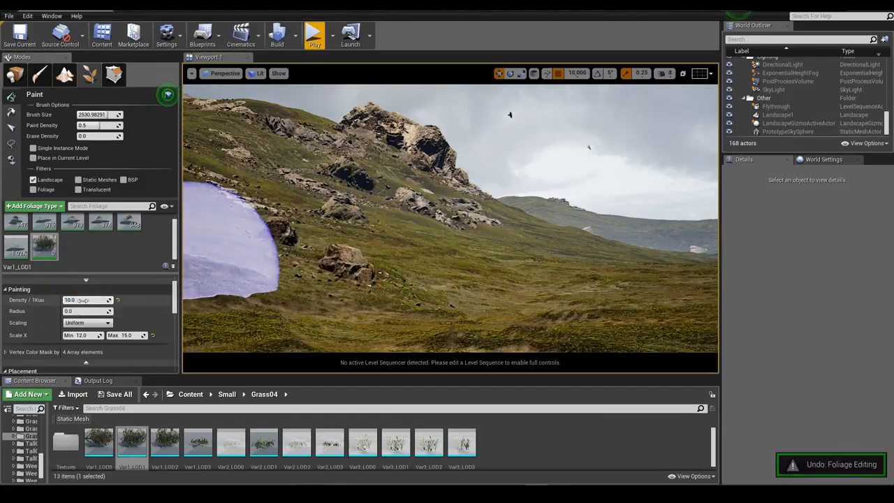
pyautogui.click(92, 300)
pyautogui.write('5')
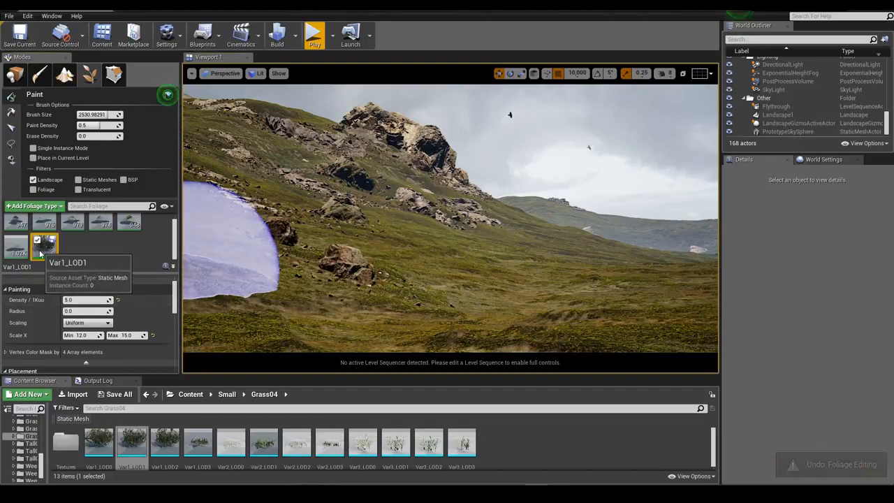
pyautogui.moveTo(266, 290); pyautogui.dragTo(219, 260)
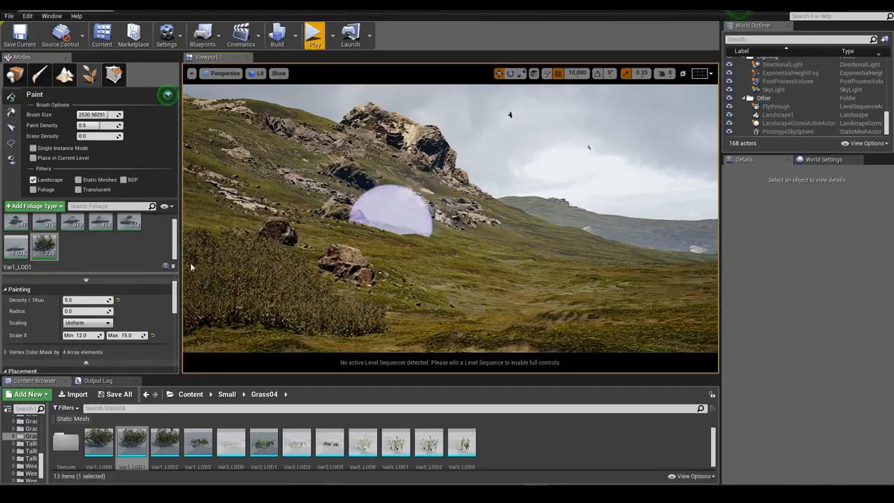
pyautogui.hotkey('ctrl', 'z')
# Set the grass density to 1 and paint grass over the lower hillside, around the boulders and across the foreground.
pyautogui.click(83, 300)
pyautogui.write('1')
pyautogui.moveTo(266, 295)
pyautogui.mouseDown()
pyautogui.moveTo(300, 314)
pyautogui.moveTo(329, 304)
pyautogui.mouseUp()
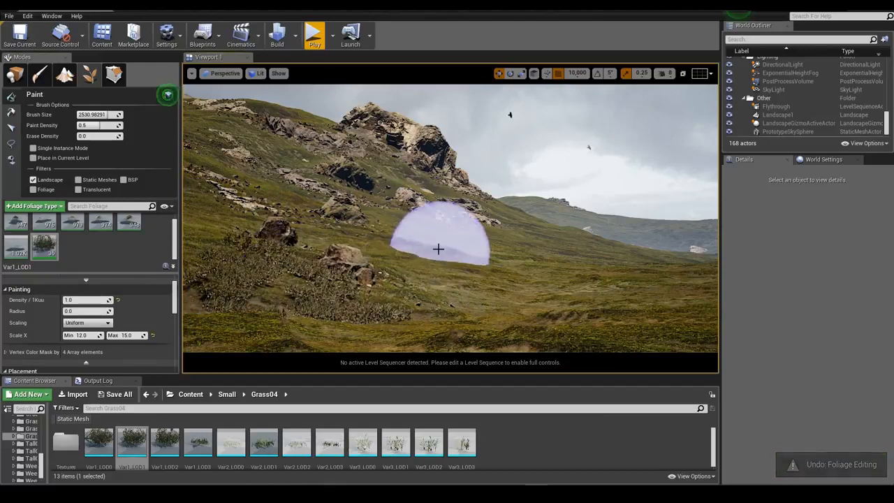
pyautogui.moveTo(487, 296)
pyautogui.mouseDown()
pyautogui.moveTo(633, 293)
pyautogui.moveTo(507, 280)
pyautogui.mouseUp()
pyautogui.moveTo(507, 279); pyautogui.dragTo(511, 321, button='right')
pyautogui.moveTo(473, 234); pyautogui.dragTo(471, 228, button='right')
pyautogui.moveTo(342, 199); pyautogui.dragTo(260, 183)
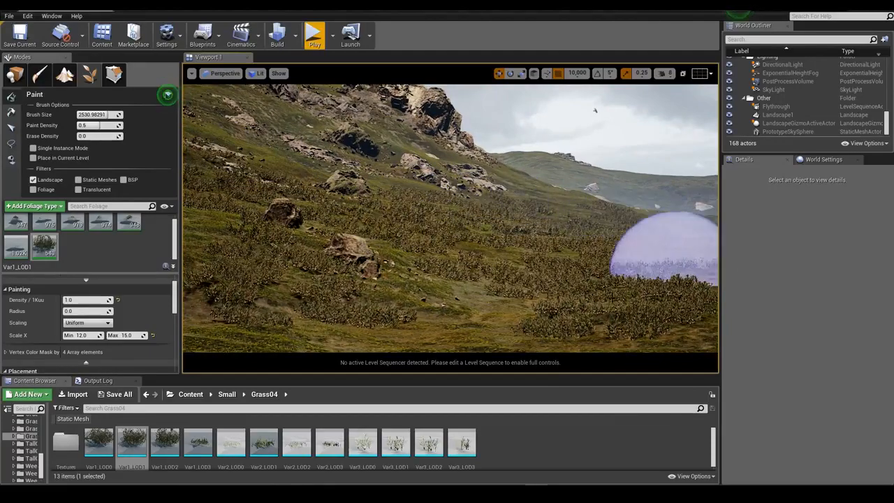
pyautogui.moveTo(671, 279)
pyautogui.mouseDown()
pyautogui.moveTo(301, 343)
pyautogui.moveTo(552, 297)
pyautogui.mouseUp()
pyautogui.moveTo(518, 253)
pyautogui.mouseDown(button='right')
pyautogui.moveTo(515, 223)
pyautogui.moveTo(519, 241)
pyautogui.moveTo(534, 248)
pyautogui.moveTo(517, 248)
pyautogui.mouseUp(button='right')
# Rotate the directional light to about 212° on Y and raise its intensity to about 6.06.
pyautogui.click(14, 74)
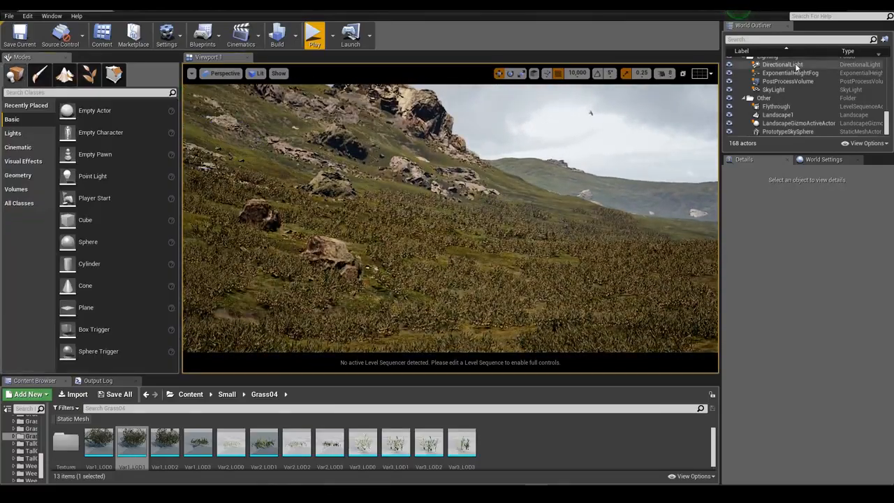
pyautogui.click(782, 64)
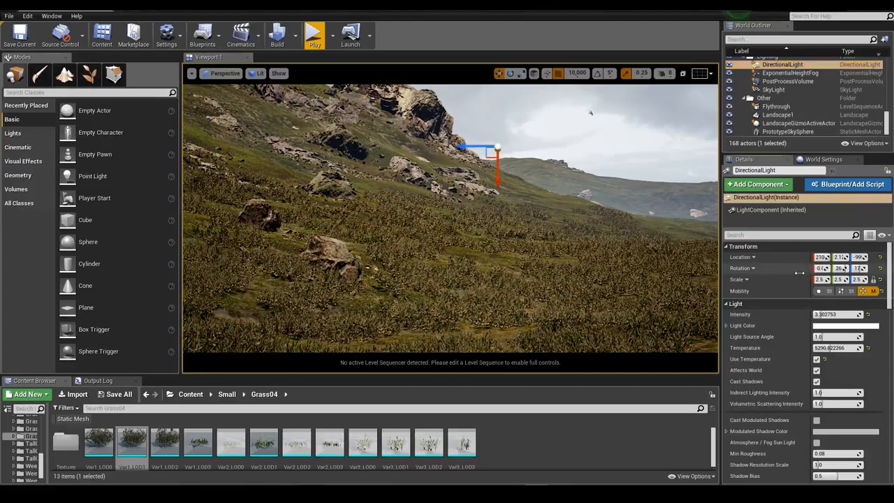
pyautogui.moveTo(799, 274); pyautogui.dragTo(774, 273)
pyautogui.moveTo(835, 269); pyautogui.dragTo(829, 268)
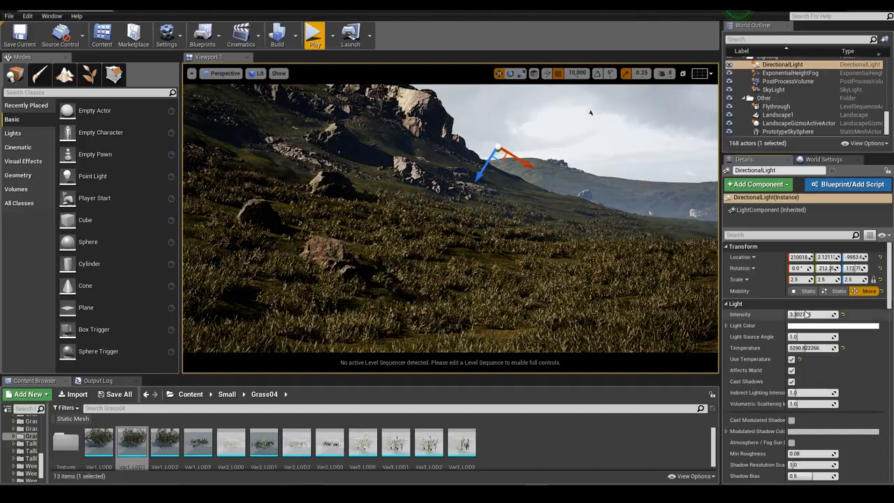
pyautogui.moveTo(797, 315)
pyautogui.mouseDown()
pyautogui.moveTo(813, 315)
pyautogui.moveTo(804, 315)
pyautogui.mouseUp()
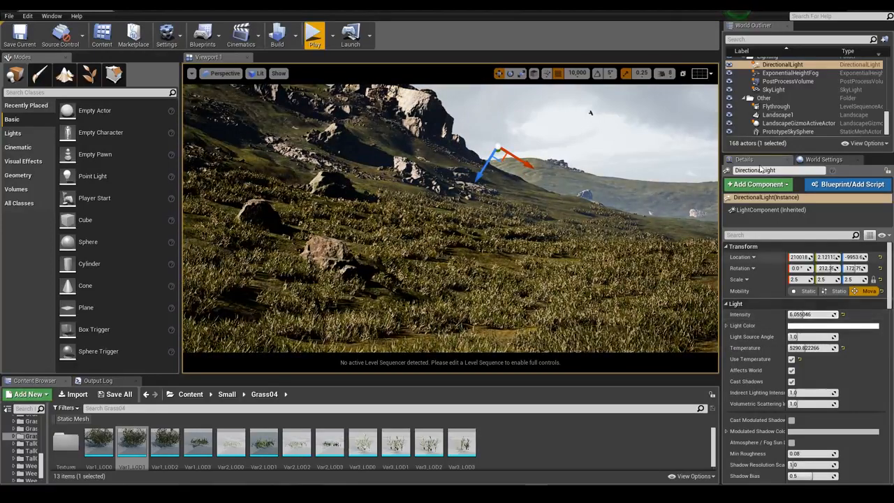
# Set the sky light's intensity to 1.0 and check the lighting across the hillside.
pyautogui.click(774, 90)
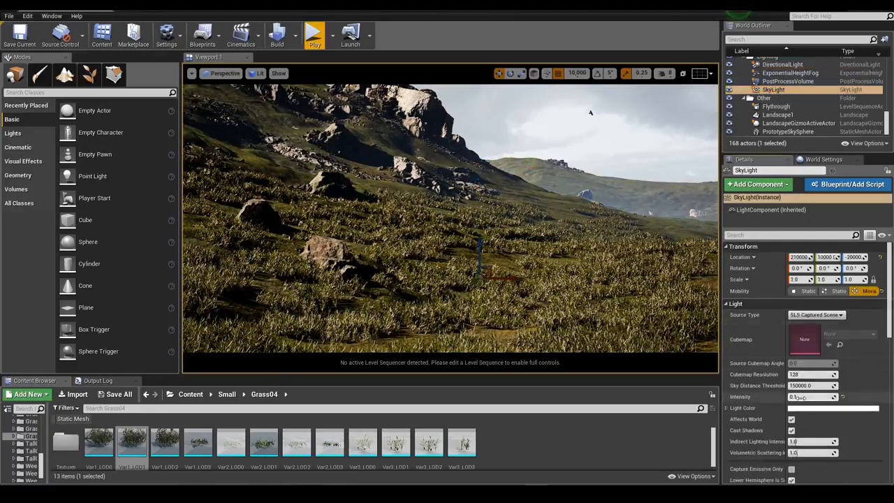
pyautogui.moveTo(802, 397)
pyautogui.mouseDown()
pyautogui.moveTo(819, 397)
pyautogui.moveTo(795, 397)
pyautogui.mouseUp()
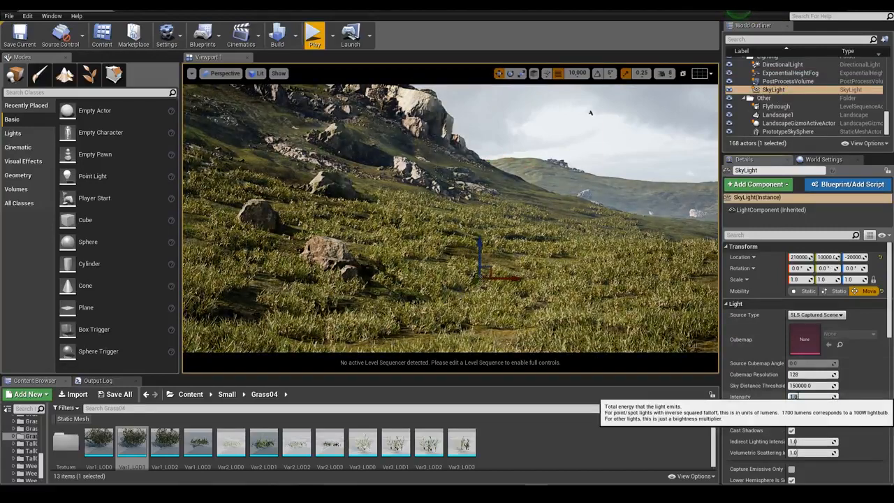
pyautogui.moveTo(489, 223); pyautogui.dragTo(498, 217, button='right')
pyautogui.press('s')
pyautogui.press('s')
pyautogui.moveTo(444, 256); pyautogui.dragTo(441, 220, button='right')
pyautogui.press('w')
pyautogui.press('q')
# Set the directional light's temperature to about 4251, then try rotating the light about Z and undo that rotation.
pyautogui.click(777, 65)
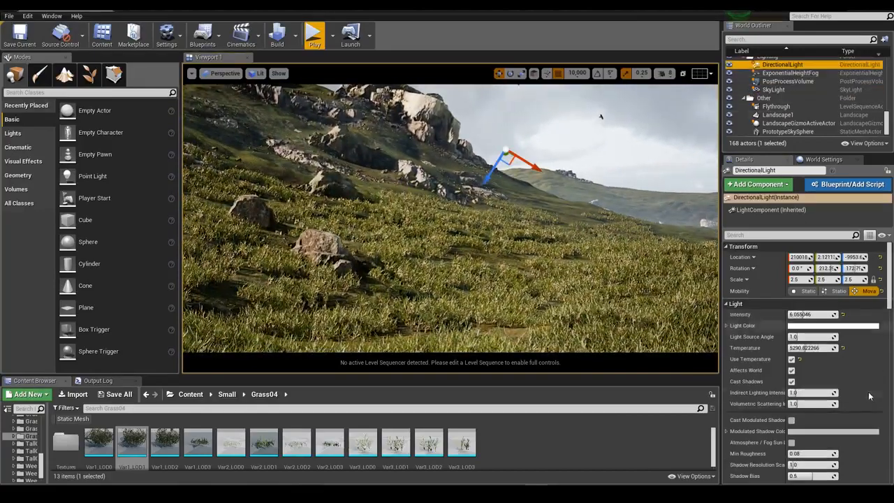
pyautogui.moveTo(819, 348); pyautogui.dragTo(816, 348)
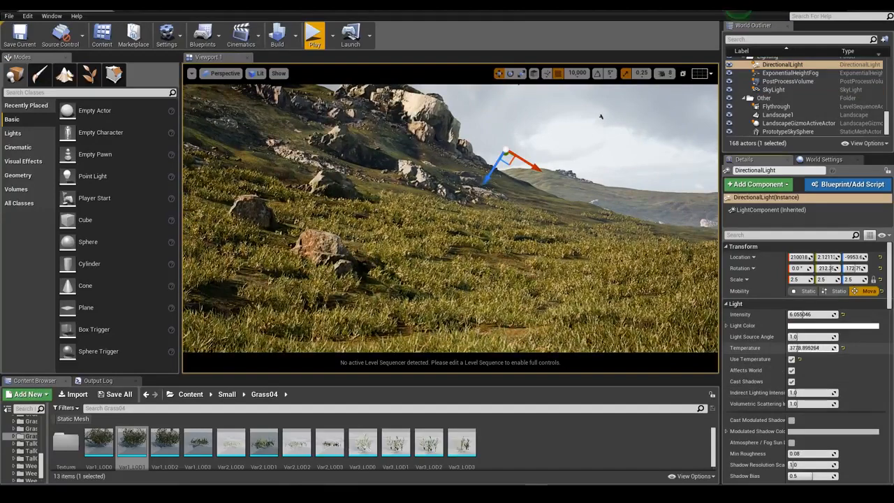
pyautogui.press('s')
pyautogui.moveTo(582, 324); pyautogui.dragTo(601, 329, button='right')
pyautogui.press('w')
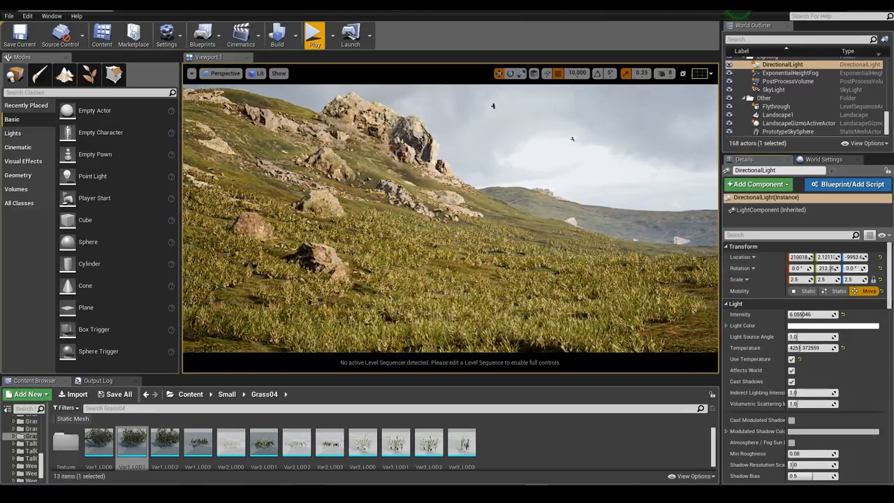
pyautogui.moveTo(846, 269); pyautogui.dragTo(858, 268)
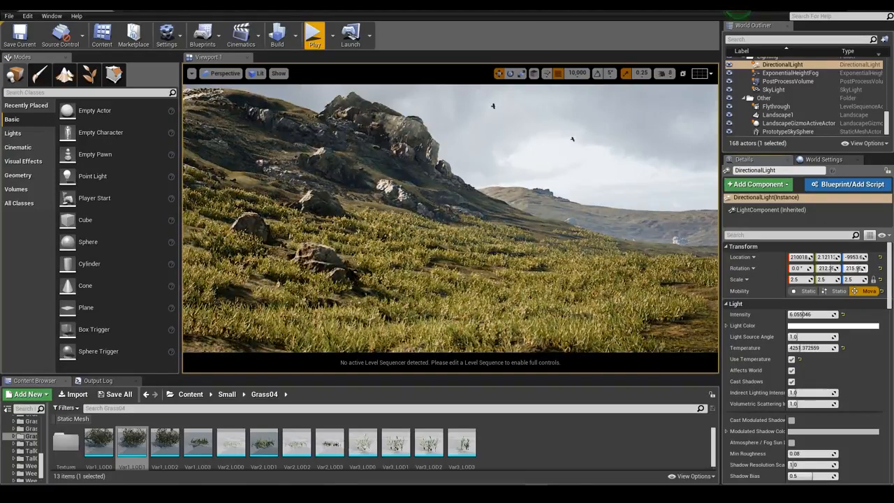
pyautogui.hotkey('ctrl', 'z')
# Return to foliage painting and extend the grass up the slope between the boulders and outcrops and over the foreground.
pyautogui.click(581, 258)
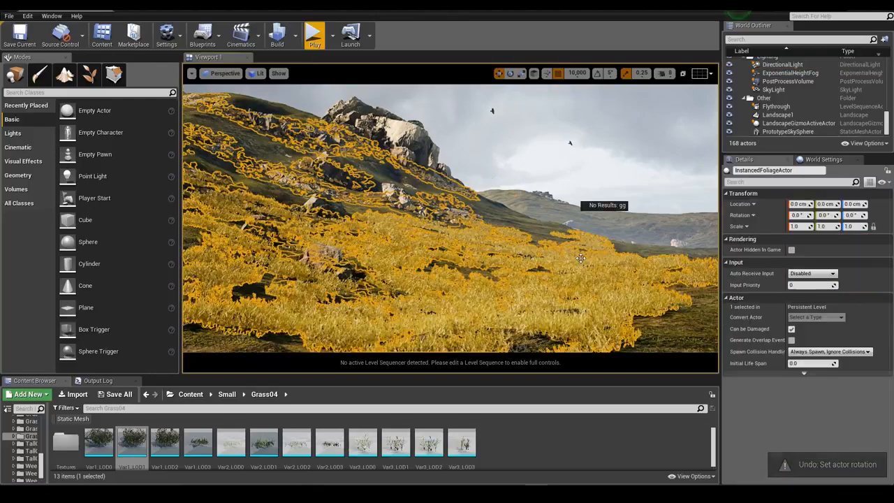
pyautogui.moveTo(536, 256); pyautogui.dragTo(462, 246, button='right')
pyautogui.press('g')
pyautogui.click(86, 76)
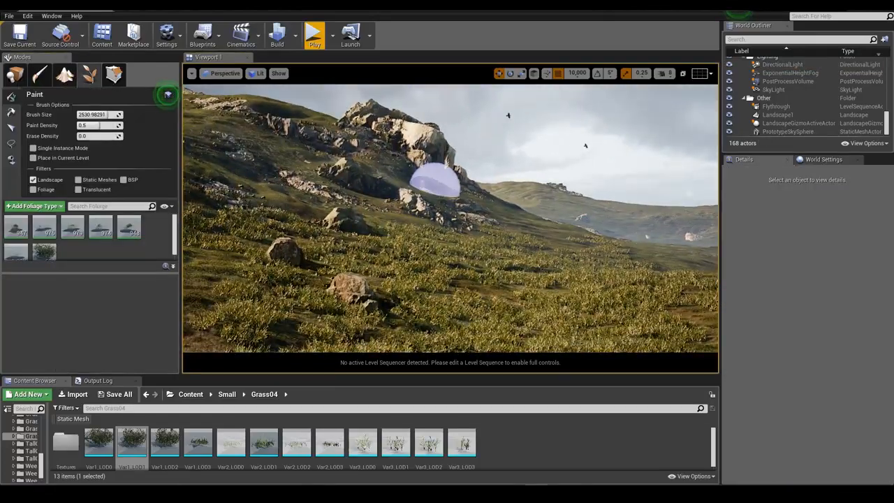
pyautogui.moveTo(381, 245); pyautogui.dragTo(381, 243, button='right')
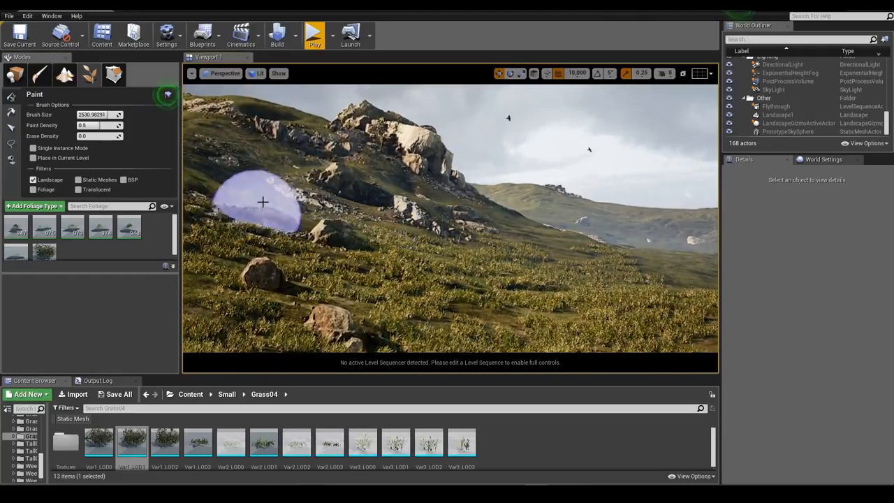
pyautogui.moveTo(265, 192); pyautogui.dragTo(272, 197, button='right')
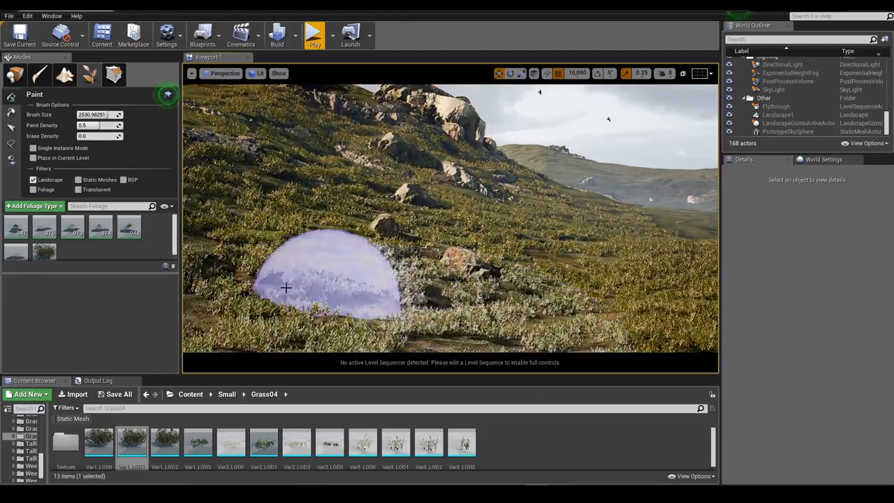
pyautogui.moveTo(556, 280); pyautogui.dragTo(640, 279, button='right')
pyautogui.moveTo(551, 277)
pyautogui.mouseDown()
pyautogui.moveTo(387, 208)
pyautogui.moveTo(466, 298)
pyautogui.moveTo(365, 203)
pyautogui.mouseUp()
pyautogui.moveTo(365, 203); pyautogui.dragTo(287, 184, button='right')
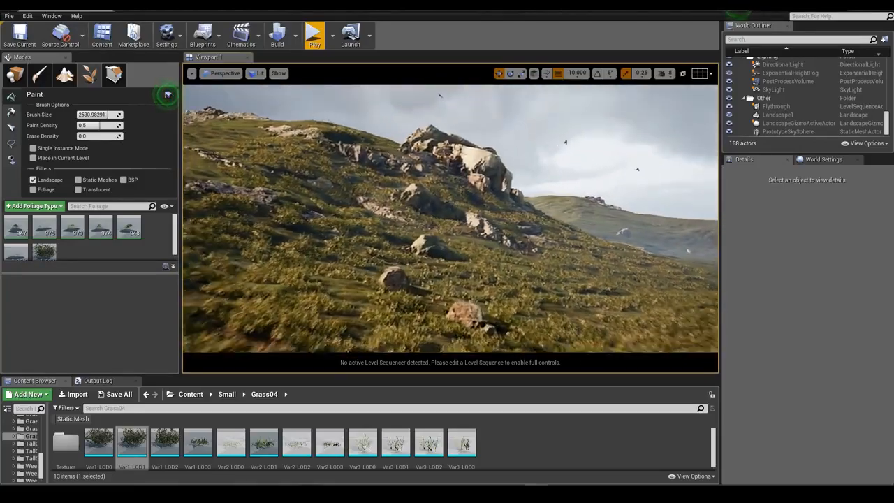
pyautogui.moveTo(307, 271); pyautogui.dragTo(198, 135)
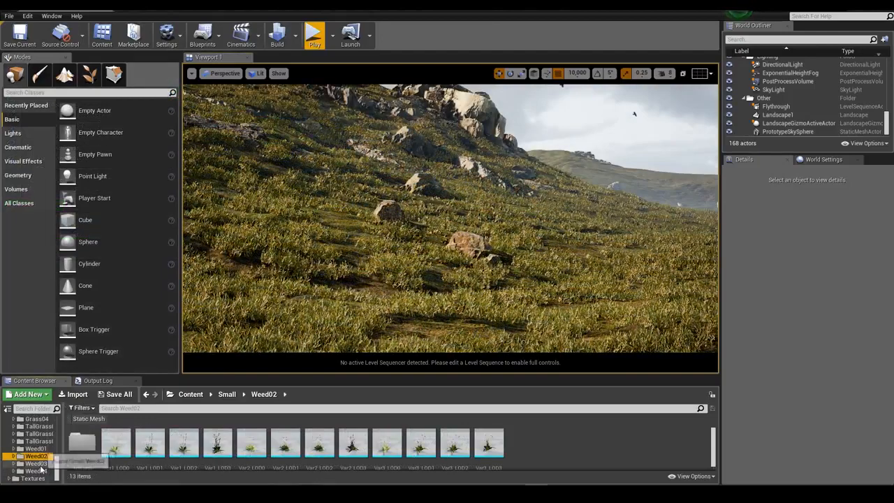
# Find the Clover01 plant among the small vegetation assets and add its Var1_LOD2 mesh as a selected foliage type.
pyautogui.click(41, 471)
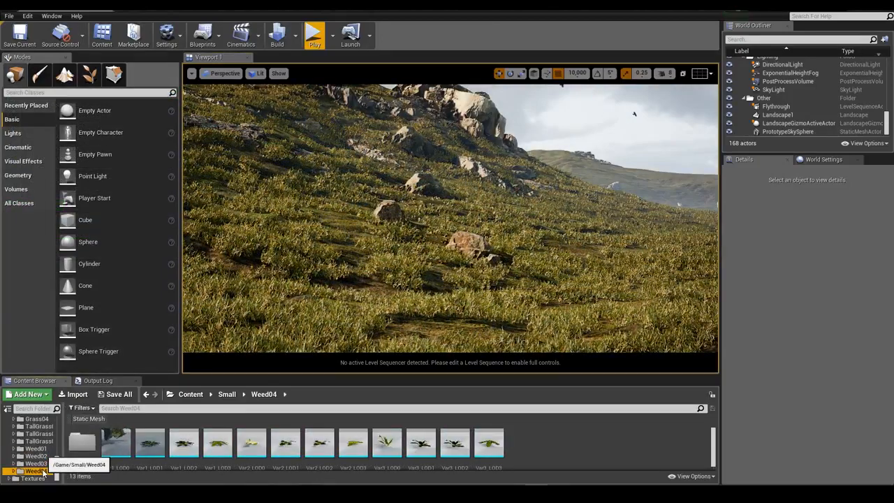
pyautogui.click(37, 426)
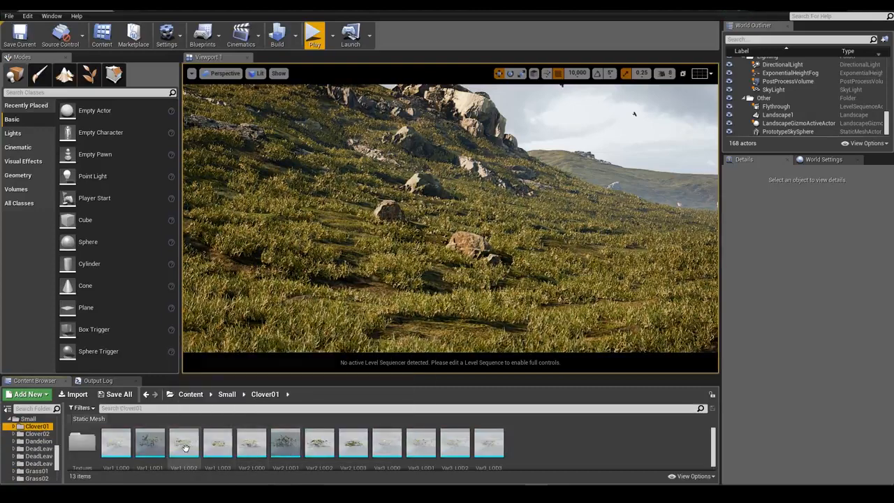
pyautogui.click(185, 448)
pyautogui.click(89, 74)
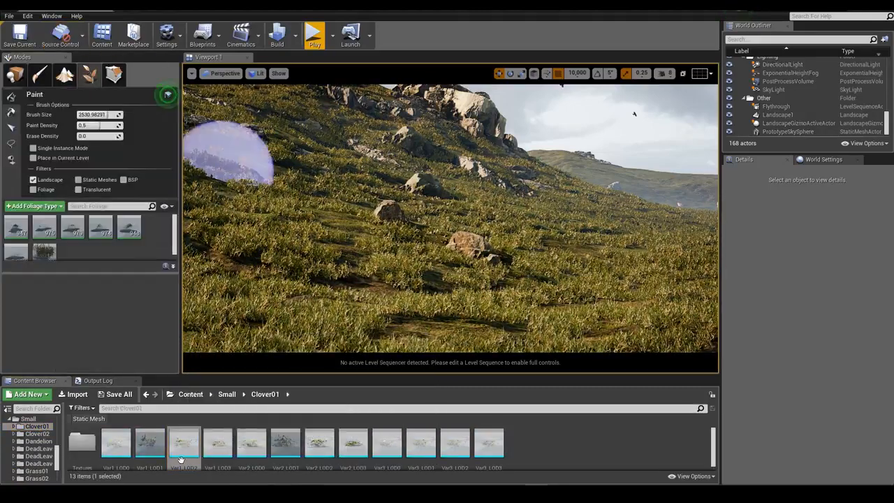
pyautogui.moveTo(173, 369); pyautogui.dragTo(70, 252)
pyautogui.scroll(-1, 45, 248)
pyautogui.click(45, 247)
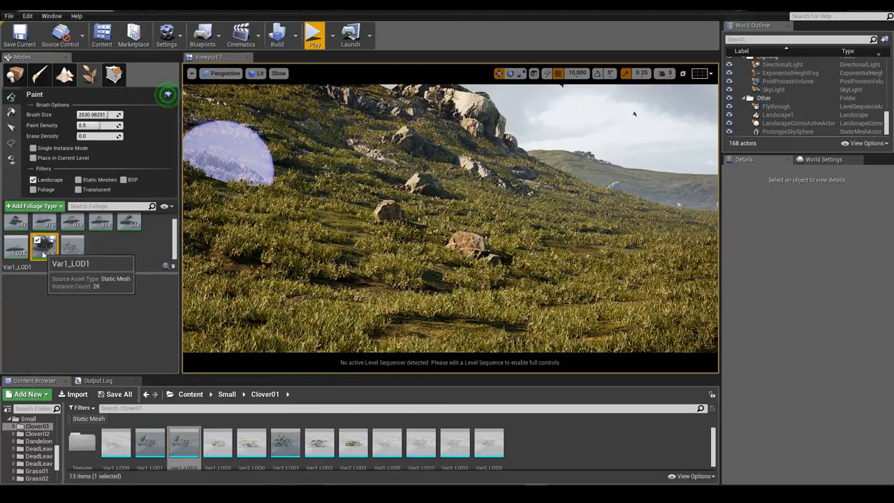
pyautogui.click(71, 246)
# Set the clover's density to 10 and its X scale to 5, trying a test patch and undoing it.
pyautogui.scroll(-1, 84, 325)
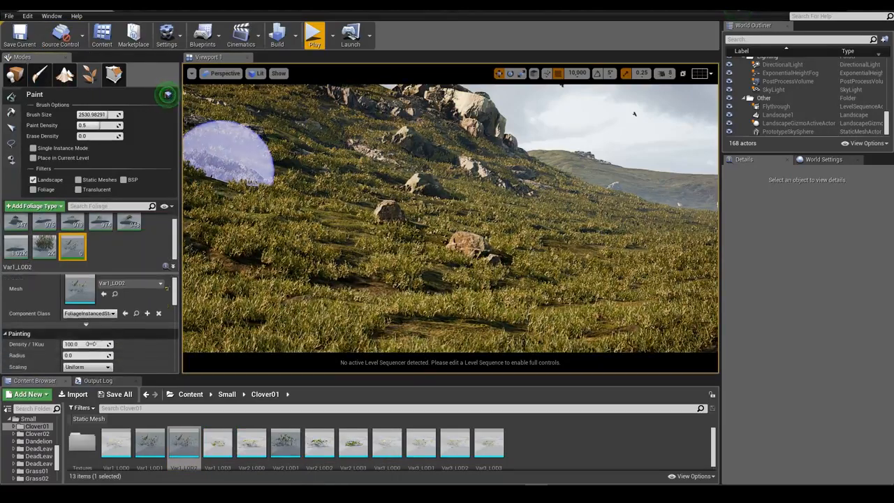
pyautogui.click(86, 330)
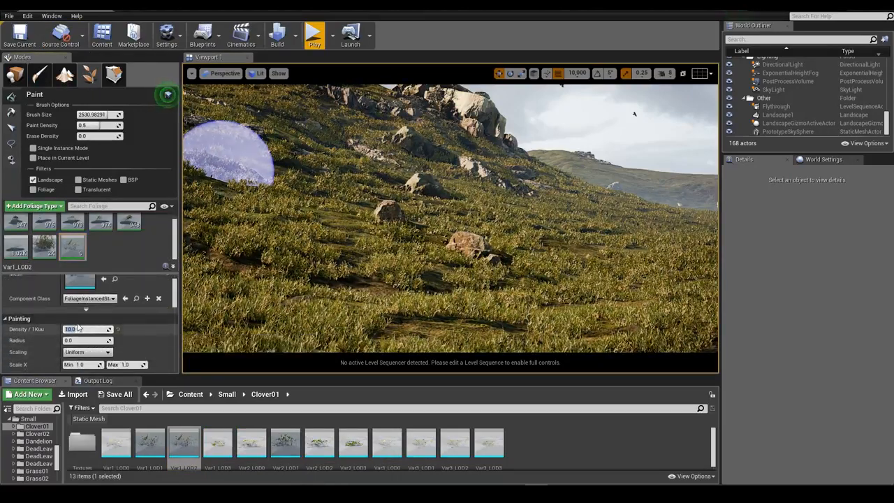
pyautogui.click(131, 364)
pyautogui.write('5')
pyautogui.press('Return')
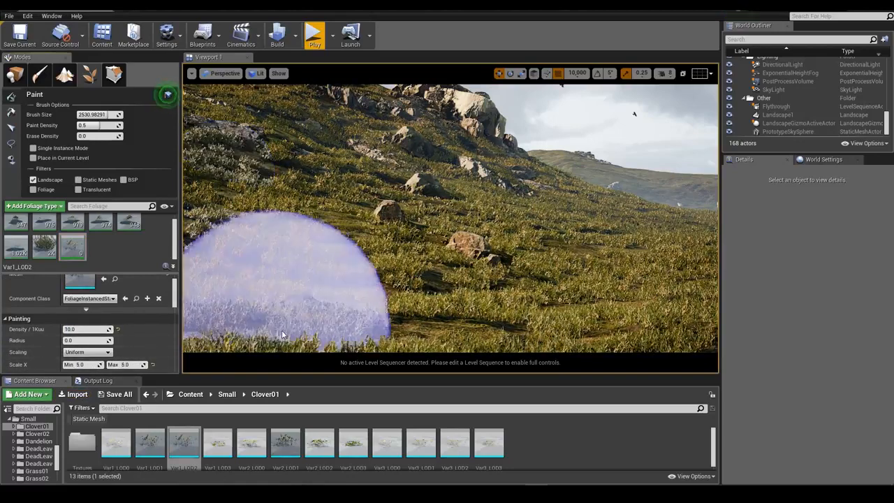
pyautogui.hotkey('ctrl', 'z')
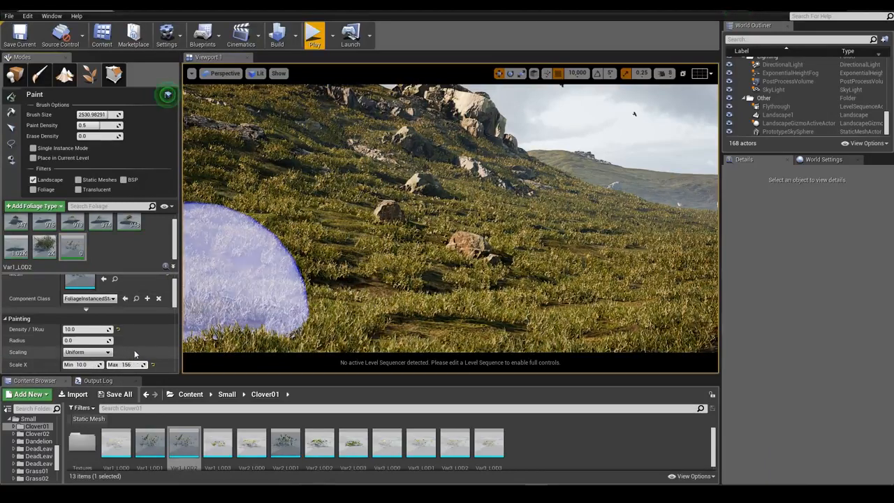
# Set the clover's X scale range to 10–15 and paint clover patches across the grassy foreground near the reddish boulder.
pyautogui.moveTo(289, 280)
pyautogui.mouseDown()
pyautogui.moveTo(419, 289)
pyautogui.moveTo(359, 259)
pyautogui.moveTo(576, 276)
pyautogui.mouseUp()
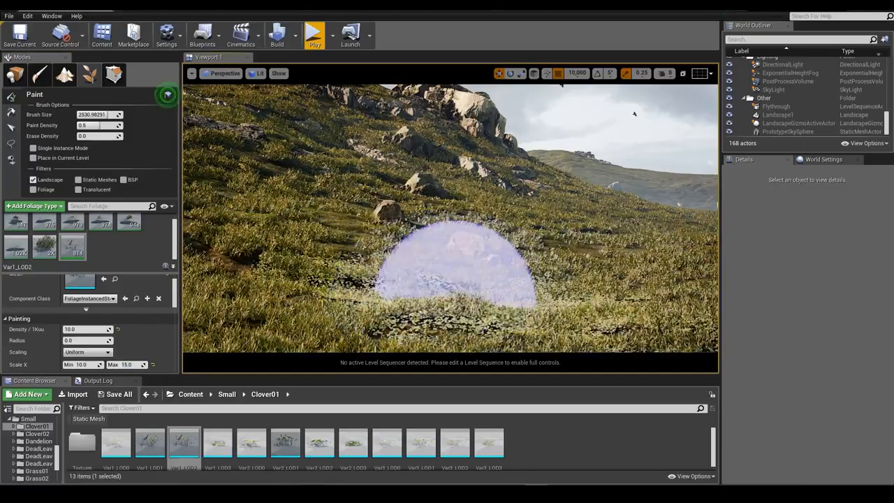
pyautogui.press('w')
pyautogui.moveTo(456, 297)
pyautogui.mouseDown(button='right')
pyautogui.moveTo(447, 350)
pyautogui.moveTo(448, 308)
pyautogui.moveTo(356, 279)
pyautogui.mouseUp(button='right')
pyautogui.press('w')
pyautogui.press('s')
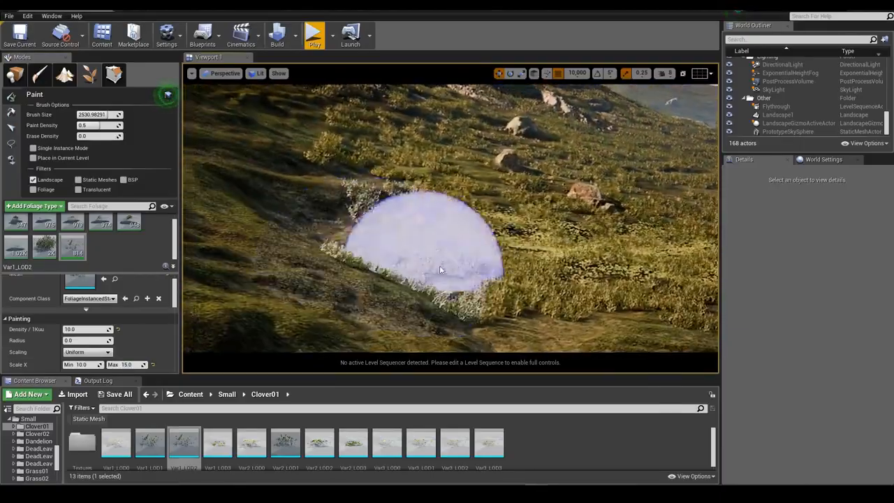
# Paint more clover along the near slope and between the boulders below the rock outcrop.
pyautogui.moveTo(441, 270); pyautogui.dragTo(463, 223)
pyautogui.moveTo(464, 222)
pyautogui.mouseDown(button='right')
pyautogui.moveTo(458, 248)
pyautogui.moveTo(450, 213)
pyautogui.moveTo(436, 203)
pyautogui.moveTo(442, 168)
pyautogui.mouseUp(button='right')
pyautogui.press('w')
pyautogui.press('s')
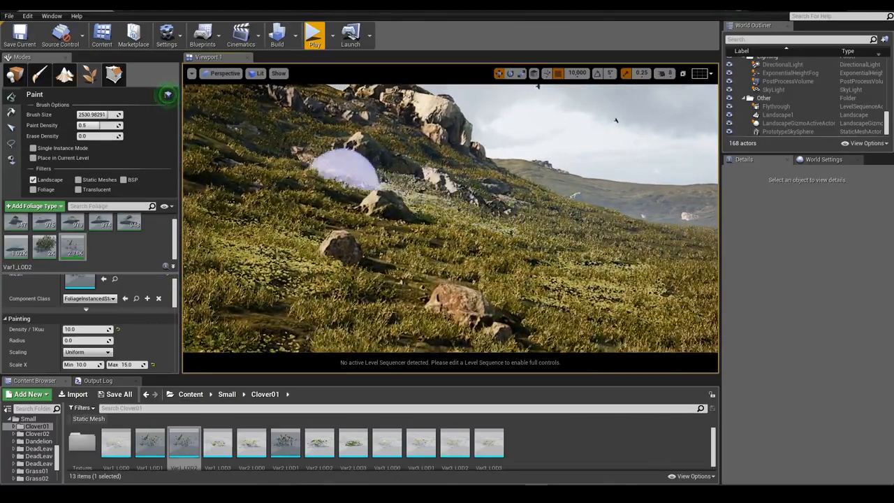
pyautogui.moveTo(441, 167)
pyautogui.mouseDown(button='right')
pyautogui.moveTo(482, 217)
pyautogui.moveTo(426, 202)
pyautogui.moveTo(455, 231)
pyautogui.moveTo(443, 217)
pyautogui.moveTo(434, 229)
pyautogui.mouseUp(button='right')
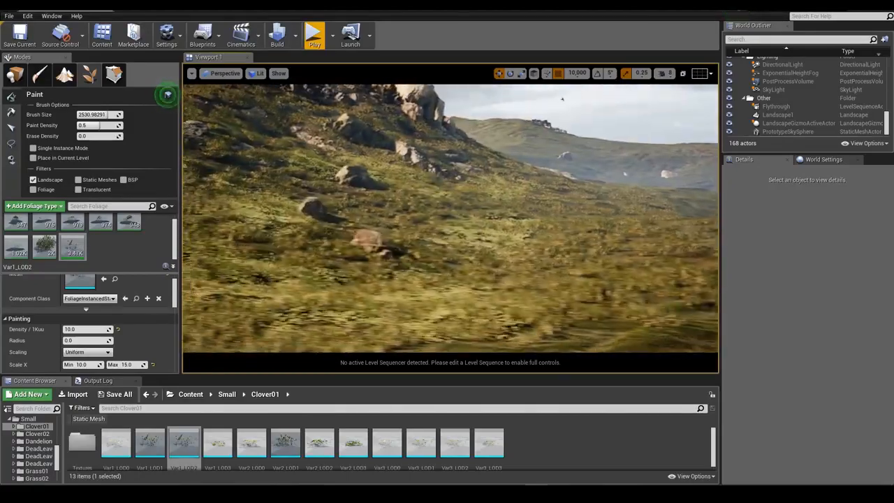
pyautogui.moveTo(481, 330); pyautogui.dragTo(454, 319, button='right')
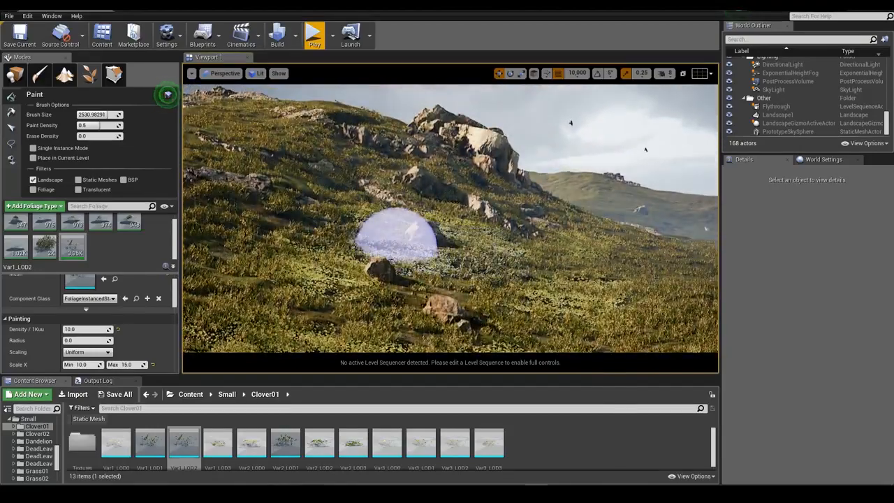
pyautogui.moveTo(397, 237); pyautogui.dragTo(417, 230, button='right')
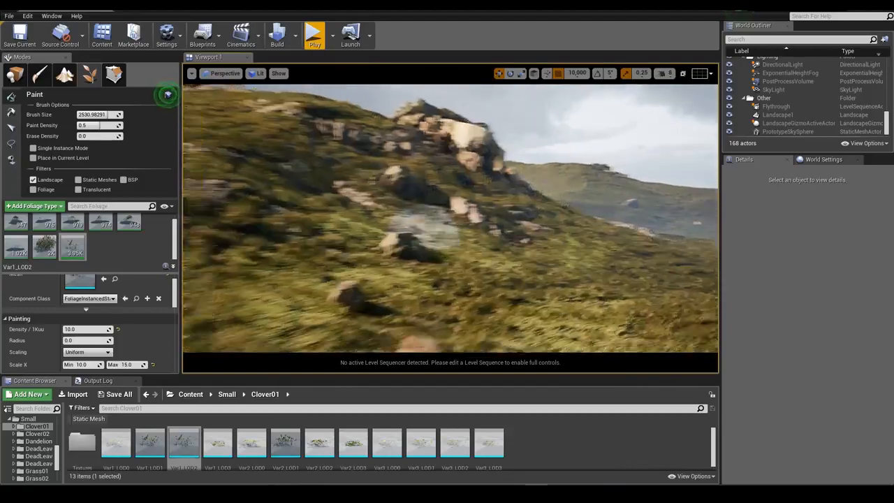
pyautogui.moveTo(319, 209); pyautogui.dragTo(320, 213, button='right')
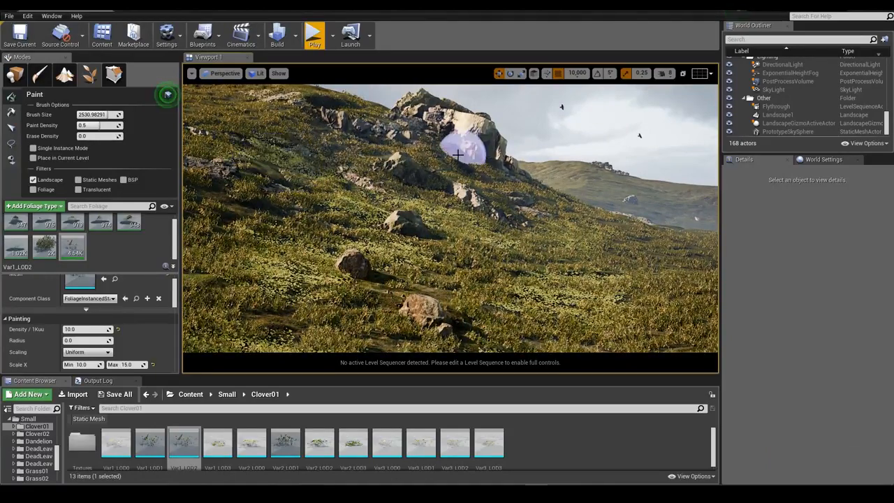
# Extend the clover up the hillside around the large rock outcrop and towards the ridge.
pyautogui.moveTo(468, 161); pyautogui.dragTo(503, 144, button='right')
pyautogui.press('w')
pyautogui.moveTo(578, 251); pyautogui.dragTo(553, 246, button='right')
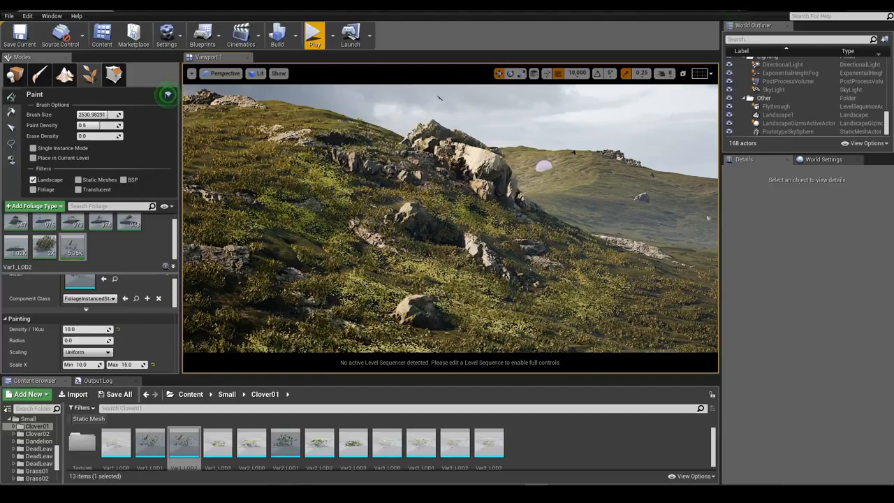
pyautogui.moveTo(544, 166)
pyautogui.mouseDown(button='right')
pyautogui.moveTo(533, 209)
pyautogui.moveTo(538, 162)
pyautogui.mouseUp(button='right')
pyautogui.press('w')
pyautogui.press('s')
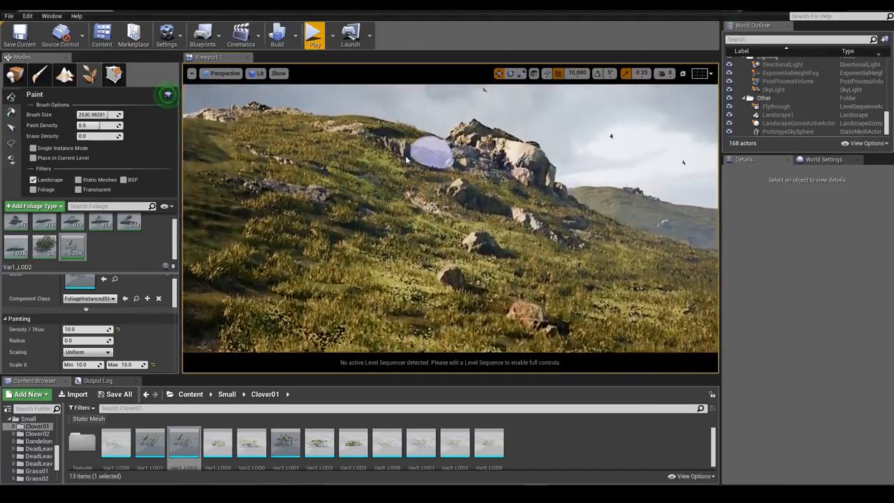
pyautogui.press('w')
pyautogui.moveTo(457, 140)
pyautogui.mouseDown(button='right')
pyautogui.moveTo(454, 149)
pyautogui.moveTo(458, 139)
pyautogui.mouseUp(button='right')
pyautogui.press('s')
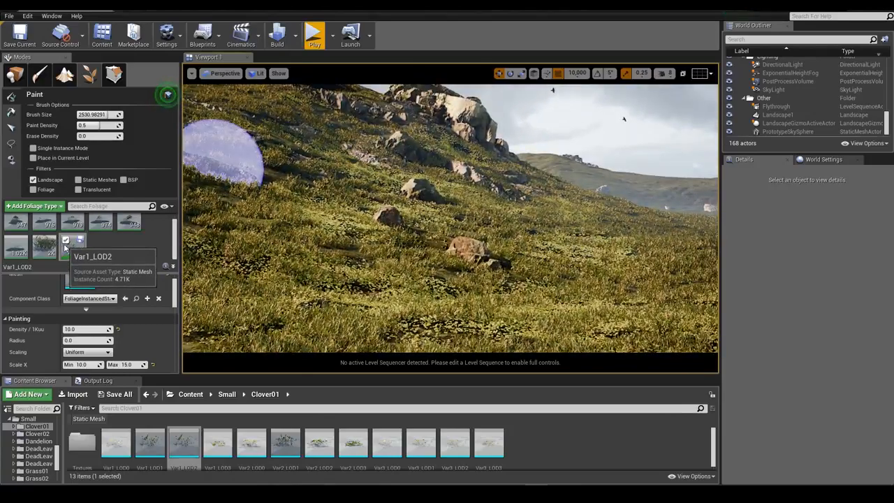
pyautogui.moveTo(330, 193); pyautogui.dragTo(325, 190, button='right')
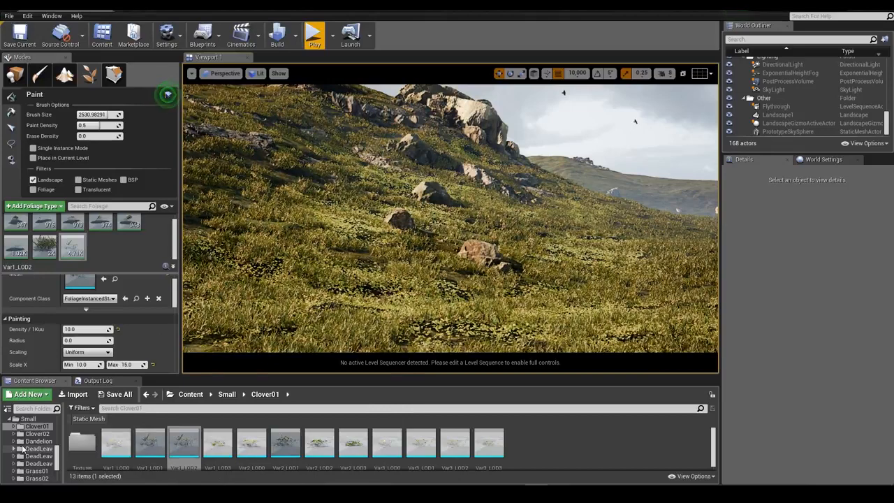
# Add the Dandelion Var1_LOD2 mesh as a foliage type with density 10 and an X scale minimum of 12.
pyautogui.scroll(-1, 44, 457)
pyautogui.click(42, 471)
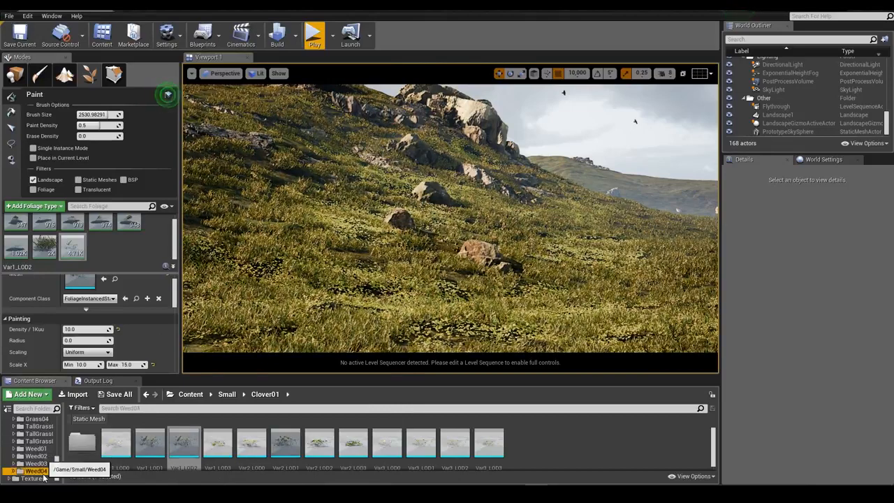
pyautogui.click(36, 456)
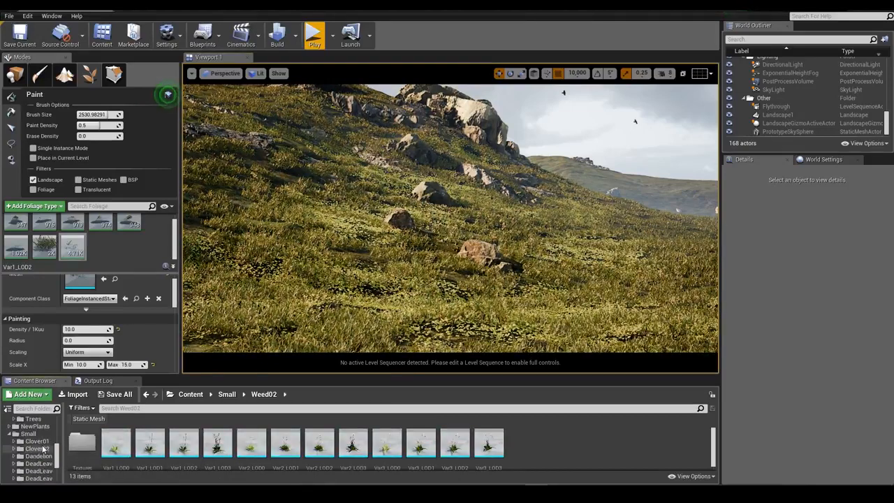
pyautogui.click(41, 457)
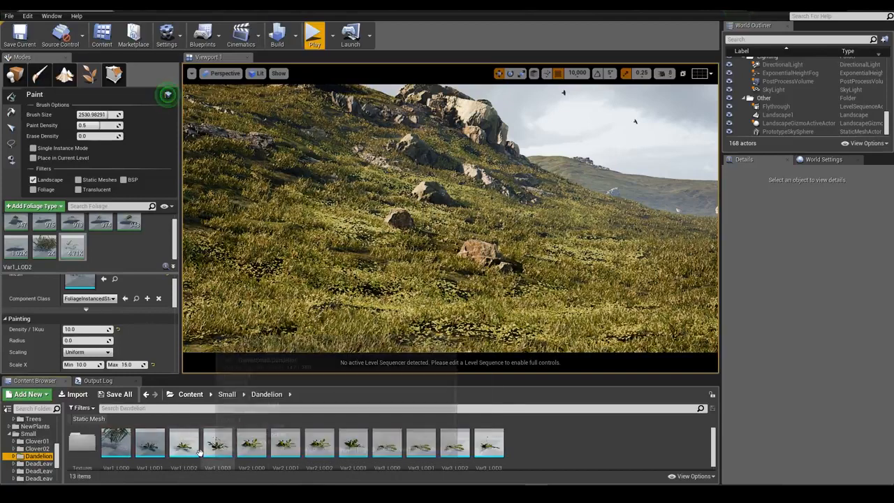
pyautogui.moveTo(183, 449); pyautogui.dragTo(95, 253)
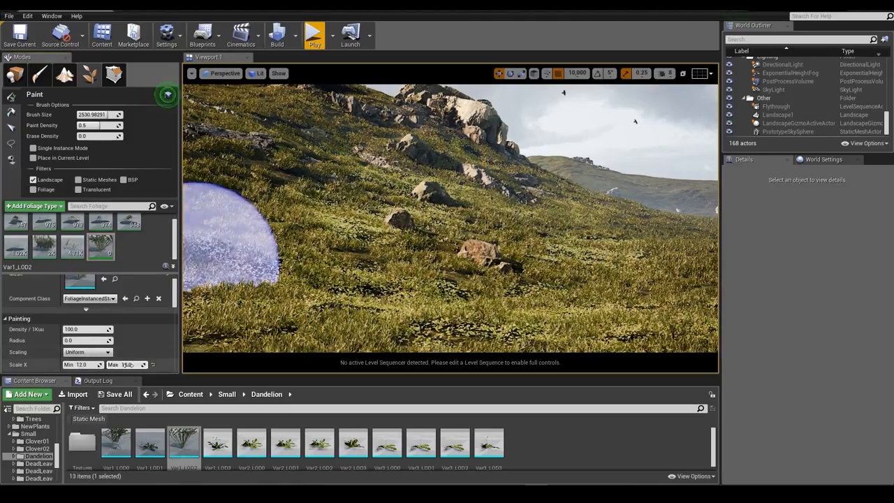
pyautogui.scroll(1, 134, 352)
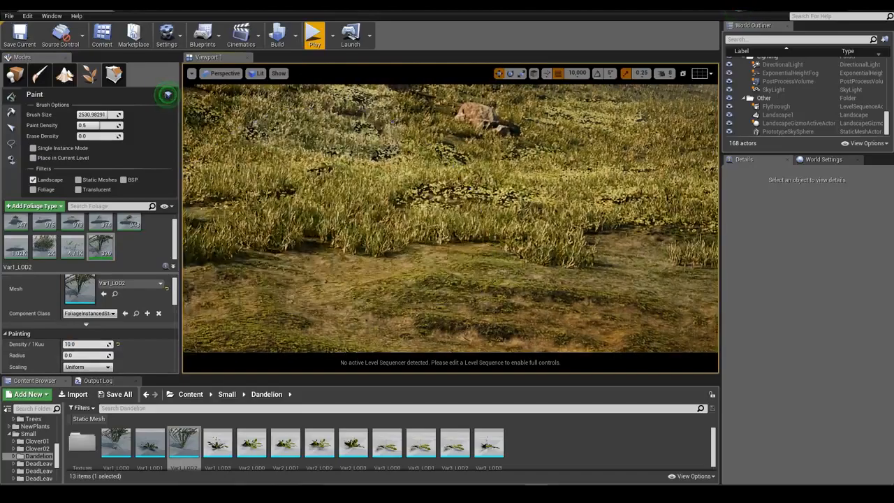
# Undo the first dandelion strokes, try painting a patch across the bare foreground, and undo it too.
pyautogui.hotkey('ctrl', 'z')
pyautogui.moveTo(337, 265)
pyautogui.mouseDown()
pyautogui.moveTo(366, 316)
pyautogui.moveTo(510, 249)
pyautogui.mouseUp()
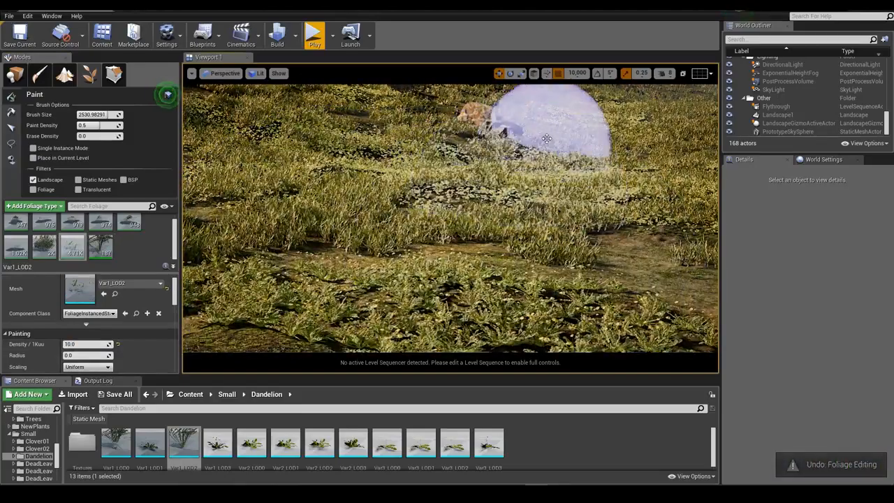
pyautogui.hotkey('ctrl', 'z')
# Set the X scale range in the displayed foliage settings to a minimum of 15 and a maximum of 20.
pyautogui.scroll(-2, 84, 358)
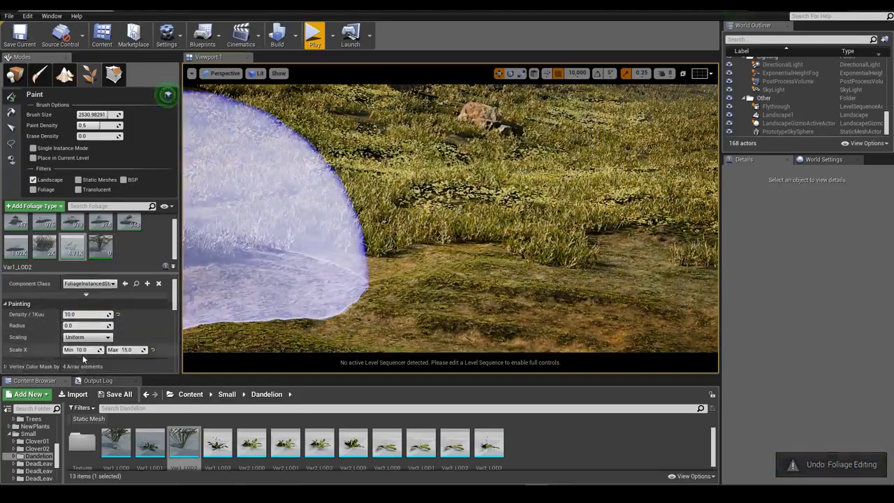
pyautogui.click(83, 350)
pyautogui.write('12')
pyautogui.click(127, 350)
pyautogui.write('2')
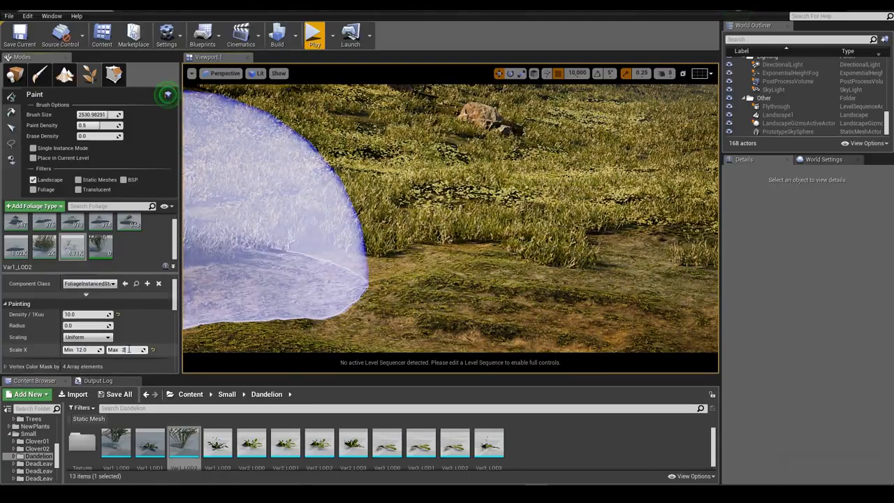
pyautogui.write('0')
pyautogui.click(83, 350)
pyautogui.write('15')
# Undo a trial stroke and paint dandelions on the grassy slope around the reddish boulder.
pyautogui.moveTo(420, 259); pyautogui.dragTo(469, 117)
pyautogui.hotkey('ctrl', 'z')
pyautogui.moveTo(468, 117)
pyautogui.mouseDown(button='right')
pyautogui.moveTo(469, 91)
pyautogui.moveTo(447, 105)
pyautogui.mouseUp(button='right')
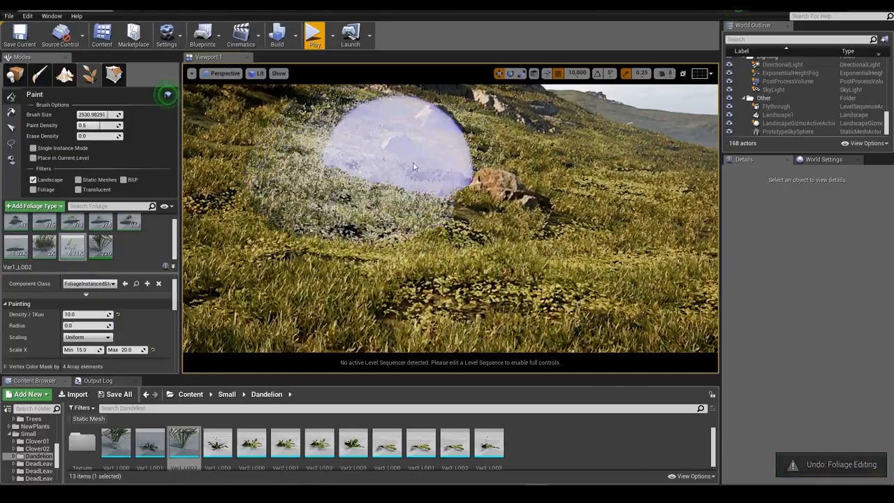
pyautogui.press('w')
pyautogui.moveTo(413, 166)
pyautogui.mouseDown(button='right')
pyautogui.moveTo(391, 185)
pyautogui.moveTo(383, 215)
pyautogui.moveTo(391, 178)
pyautogui.moveTo(450, 175)
pyautogui.mouseUp(button='right')
pyautogui.press('s')
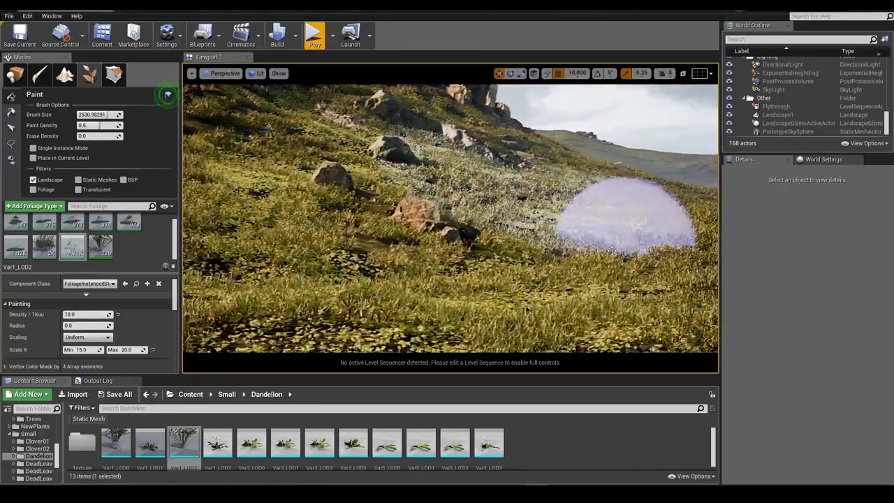
# Paint dandelions over the foreground grass and up the slope beside the scattered boulders.
pyautogui.click(417, 268)
pyautogui.moveTo(417, 268)
pyautogui.mouseDown(button='right')
pyautogui.moveTo(426, 223)
pyautogui.moveTo(423, 266)
pyautogui.moveTo(440, 257)
pyautogui.moveTo(432, 254)
pyautogui.moveTo(431, 264)
pyautogui.mouseUp(button='right')
pyautogui.press('s')
pyautogui.moveTo(431, 264); pyautogui.dragTo(389, 259)
pyautogui.press('w')
pyautogui.moveTo(389, 258); pyautogui.dragTo(339, 258, button='right')
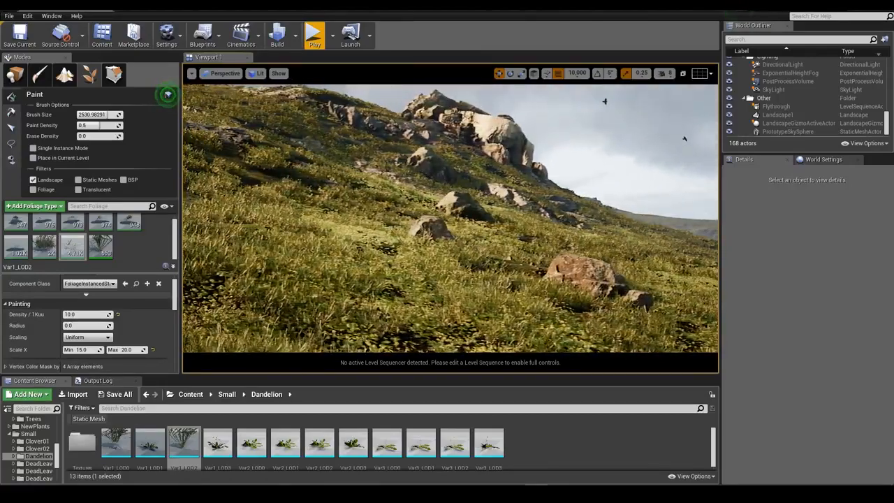
pyautogui.moveTo(377, 241)
pyautogui.mouseDown()
pyautogui.moveTo(311, 178)
pyautogui.moveTo(271, 167)
pyautogui.moveTo(302, 176)
pyautogui.mouseUp()
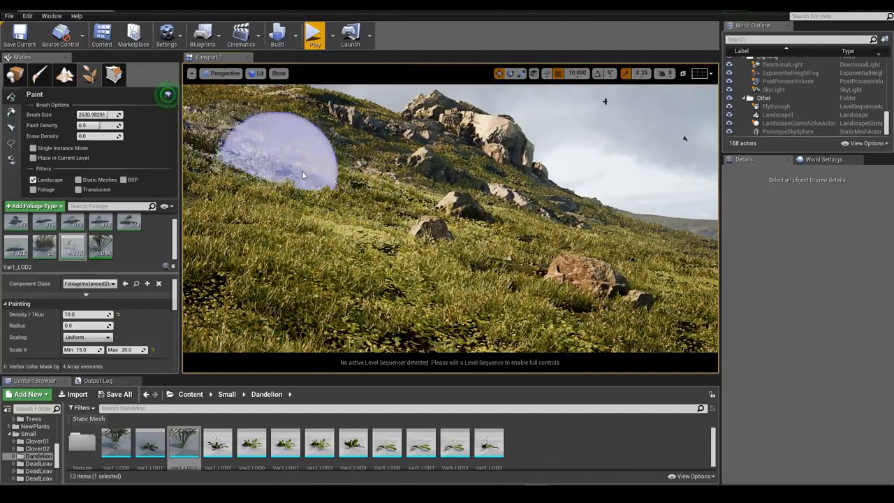
# Try painting dandelions between the boulders from a higher viewpoint and undo that stroke.
pyautogui.press('s')
pyautogui.moveTo(302, 176)
pyautogui.mouseDown(button='right')
pyautogui.moveTo(332, 172)
pyautogui.moveTo(339, 227)
pyautogui.moveTo(357, 138)
pyautogui.mouseUp(button='right')
pyautogui.press('d')
pyautogui.press('w')
pyautogui.moveTo(357, 139); pyautogui.dragTo(382, 165)
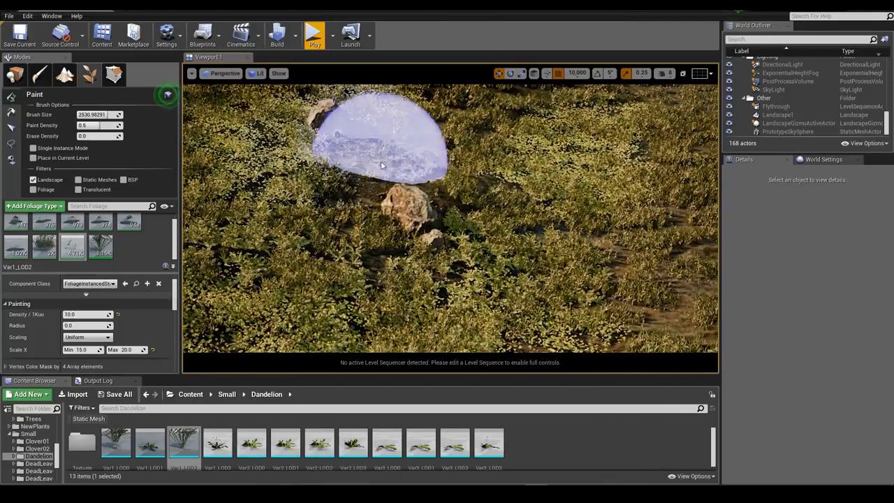
pyautogui.hotkey('ctrl', 'z')
pyautogui.press('w')
pyautogui.moveTo(448, 109)
pyautogui.mouseDown(button='right')
pyautogui.moveTo(453, 98)
pyautogui.moveTo(447, 128)
pyautogui.moveTo(448, 109)
pyautogui.mouseUp(button='right')
pyautogui.press('s')
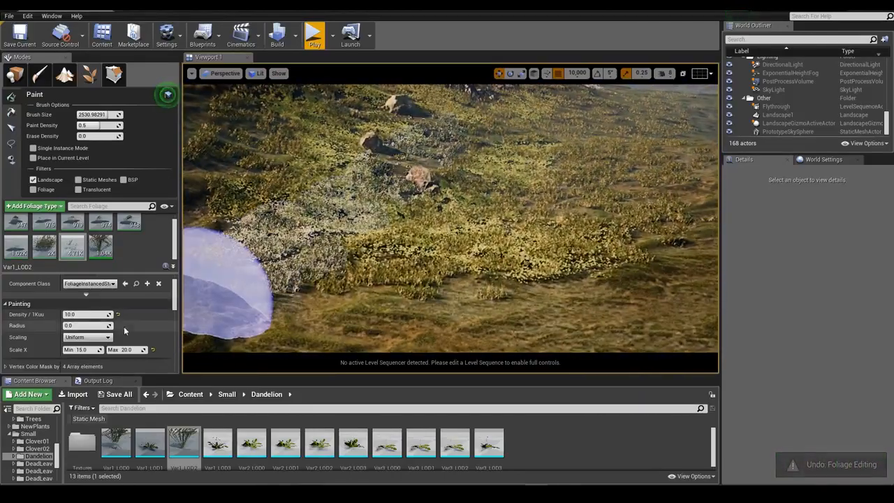
# Set the density in the displayed foliage settings to 2 and paint dandelions across the lower slope around the boulders.
pyautogui.click(92, 315)
pyautogui.press('Return')
pyautogui.moveTo(381, 238)
pyautogui.mouseDown()
pyautogui.moveTo(457, 204)
pyautogui.moveTo(563, 218)
pyautogui.moveTo(552, 184)
pyautogui.mouseUp()
pyautogui.moveTo(552, 184)
pyautogui.mouseDown(button='right')
pyautogui.moveTo(550, 173)
pyautogui.moveTo(552, 184)
pyautogui.mouseUp(button='right')
pyautogui.moveTo(552, 183)
pyautogui.mouseDown()
pyautogui.moveTo(487, 192)
pyautogui.moveTo(462, 173)
pyautogui.mouseUp()
# Continue painting dandelions uphill past the upper boulders towards the rock outcrop.
pyautogui.press('w')
pyautogui.moveTo(462, 173)
pyautogui.mouseDown(button='right')
pyautogui.moveTo(458, 187)
pyautogui.moveTo(457, 174)
pyautogui.mouseUp(button='right')
pyautogui.moveTo(419, 190); pyautogui.dragTo(355, 168)
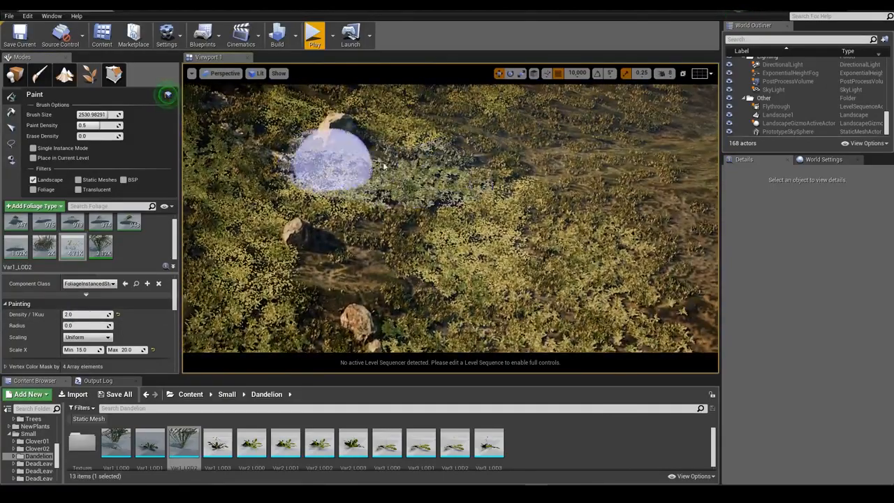
pyautogui.press('w')
pyautogui.moveTo(355, 168)
pyautogui.mouseDown(button='right')
pyautogui.moveTo(370, 182)
pyautogui.moveTo(379, 142)
pyautogui.moveTo(370, 157)
pyautogui.moveTo(388, 153)
pyautogui.moveTo(378, 160)
pyautogui.moveTo(390, 155)
pyautogui.moveTo(391, 164)
pyautogui.mouseUp(button='right')
pyautogui.press('w')
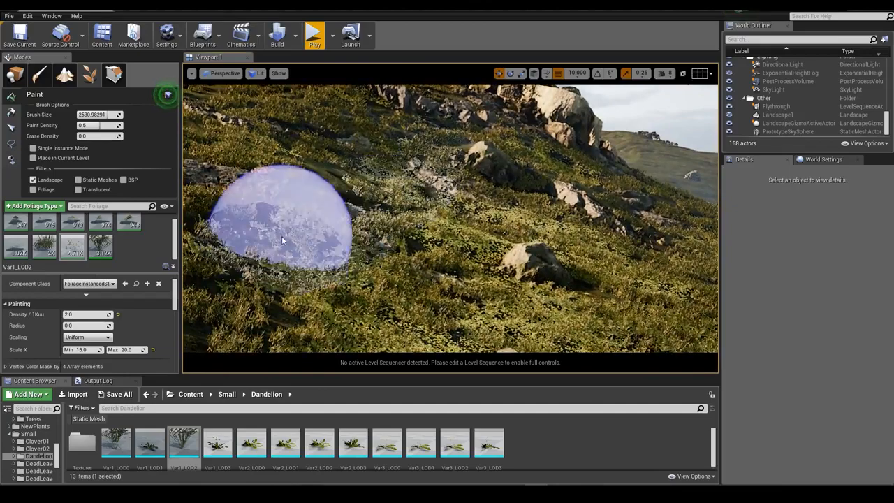
# Try painting dandelions across the slope towards the upper rocks and undo that stroke.
pyautogui.moveTo(279, 224)
pyautogui.mouseDown(button='right')
pyautogui.moveTo(290, 210)
pyautogui.moveTo(283, 199)
pyautogui.mouseUp(button='right')
pyautogui.moveTo(290, 192)
pyautogui.mouseDown()
pyautogui.moveTo(446, 215)
pyautogui.moveTo(477, 182)
pyautogui.mouseUp()
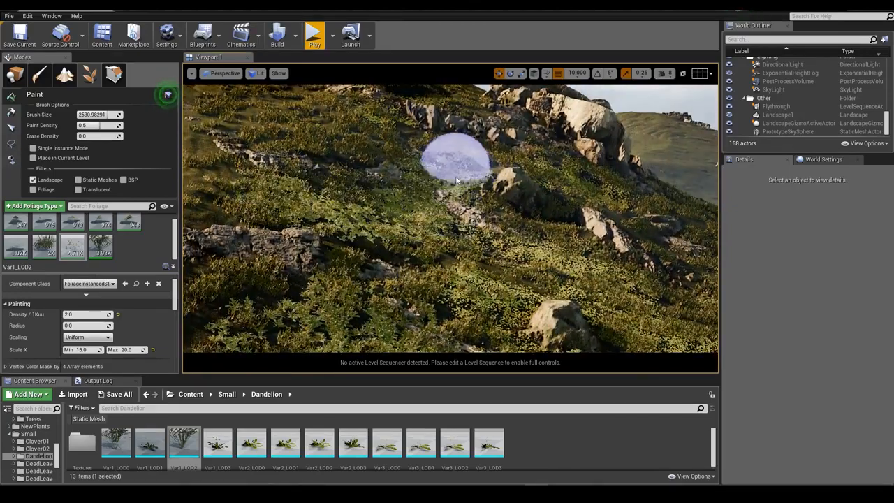
pyautogui.press('s')
pyautogui.moveTo(477, 182)
pyautogui.mouseDown(button='right')
pyautogui.moveTo(498, 154)
pyautogui.moveTo(461, 167)
pyautogui.moveTo(466, 210)
pyautogui.mouseUp(button='right')
pyautogui.hotkey('ctrl', 'z')
# Paint dandelions over the slope below the rock outcrop and undo the last stroke.
pyautogui.moveTo(508, 241)
pyautogui.mouseDown()
pyautogui.moveTo(454, 312)
pyautogui.moveTo(280, 211)
pyautogui.mouseUp()
pyautogui.moveTo(279, 211)
pyautogui.mouseDown(button='right')
pyautogui.moveTo(292, 192)
pyautogui.moveTo(281, 179)
pyautogui.mouseUp(button='right')
pyautogui.moveTo(310, 175); pyautogui.dragTo(344, 189)
pyautogui.moveTo(275, 158)
pyautogui.mouseDown()
pyautogui.moveTo(450, 170)
pyautogui.moveTo(493, 206)
pyautogui.mouseUp()
pyautogui.moveTo(493, 205)
pyautogui.mouseDown(button='right')
pyautogui.moveTo(479, 190)
pyautogui.moveTo(506, 184)
pyautogui.moveTo(475, 187)
pyautogui.mouseUp(button='right')
pyautogui.hotkey('ctrl', 'z')
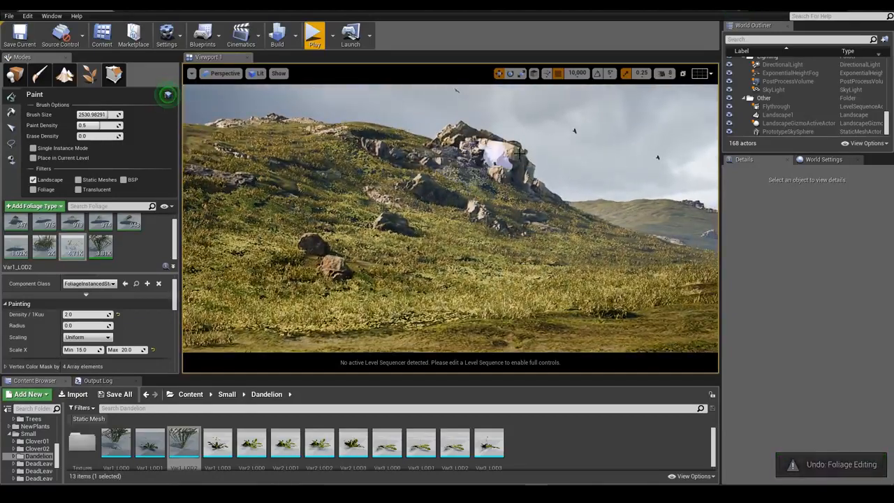
pyautogui.moveTo(355, 144)
pyautogui.mouseDown(button='right')
pyautogui.moveTo(363, 139)
pyautogui.moveTo(353, 161)
pyautogui.mouseUp(button='right')
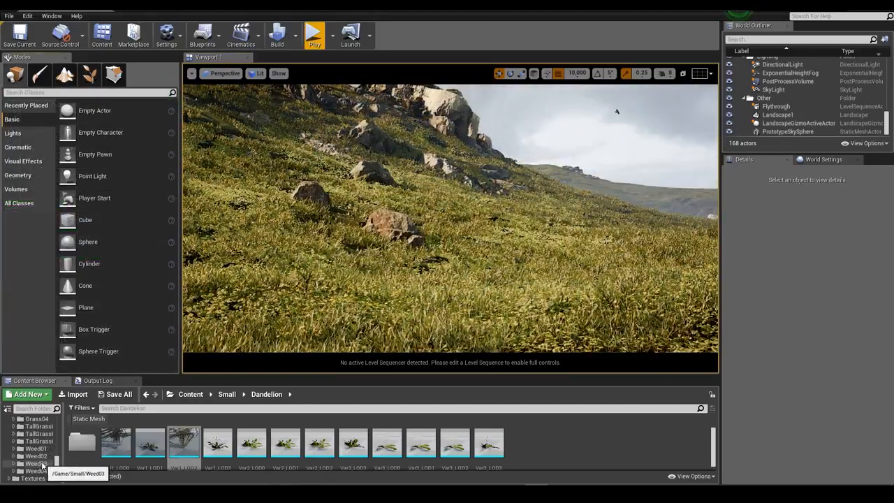
# Browse the tall grass folders and add the Var3_LOD2 mesh from TallGrass03 to the foliage types.
pyautogui.click(39, 434)
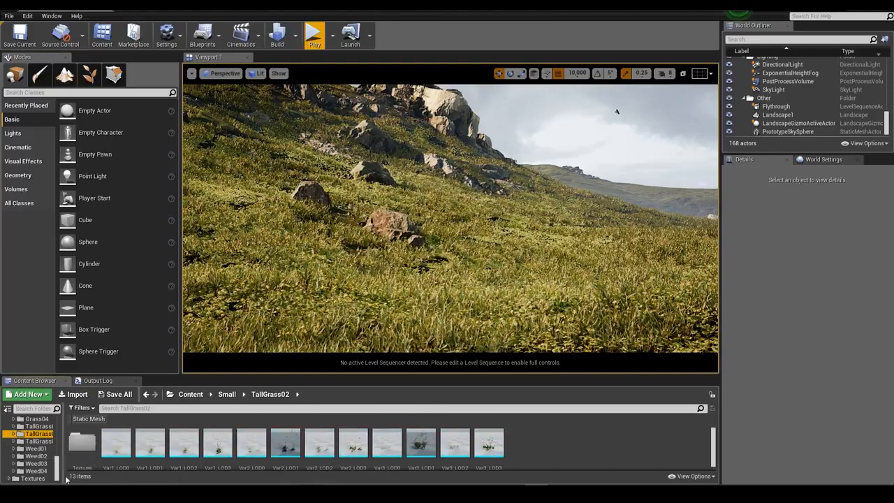
pyautogui.click(38, 442)
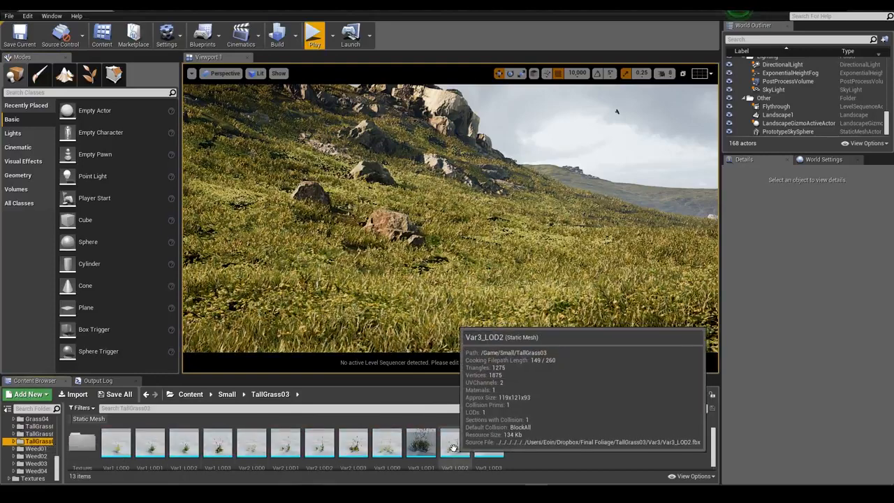
pyautogui.hotkey('shift', '4')
pyautogui.moveTo(452, 439); pyautogui.dragTo(150, 248)
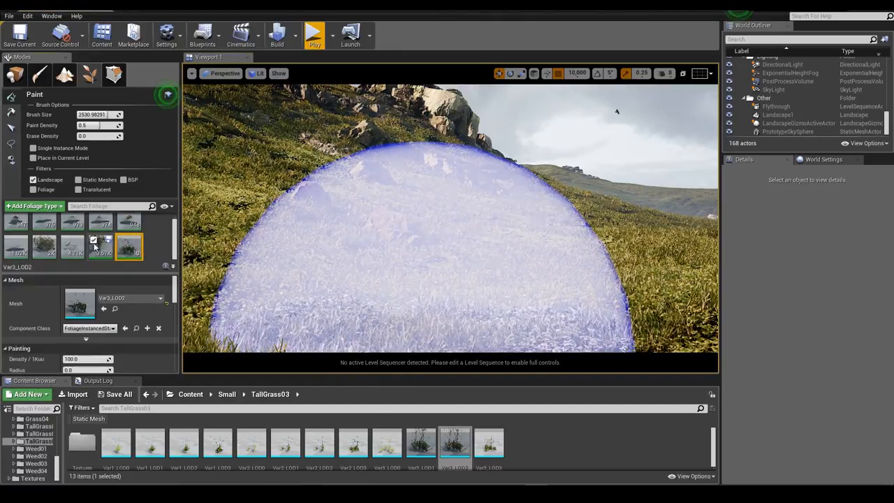
# Set the TallGrass03 foliage's Scale X to min 12 and max 15, and undo a trial stroke painted at density 10.
pyautogui.scroll(-3, 90, 335)
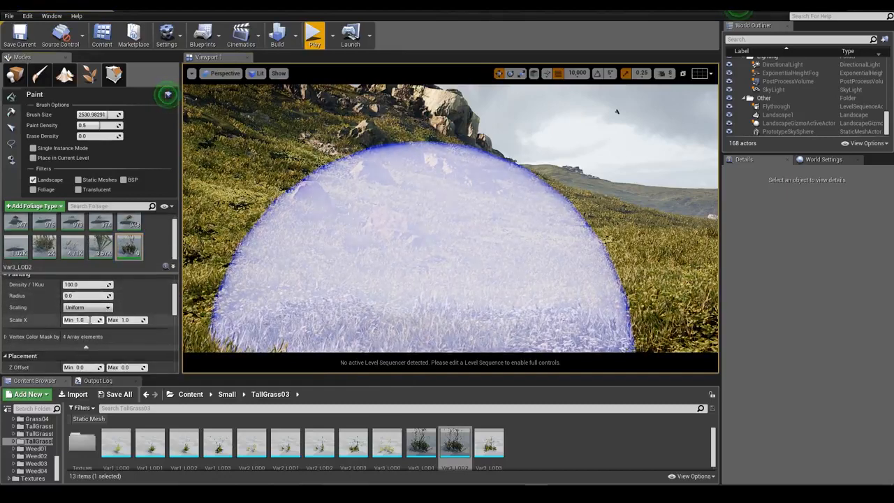
pyautogui.click(90, 320)
pyautogui.write('12')
pyautogui.press('Tab')
pyautogui.write('15')
pyautogui.press('Return')
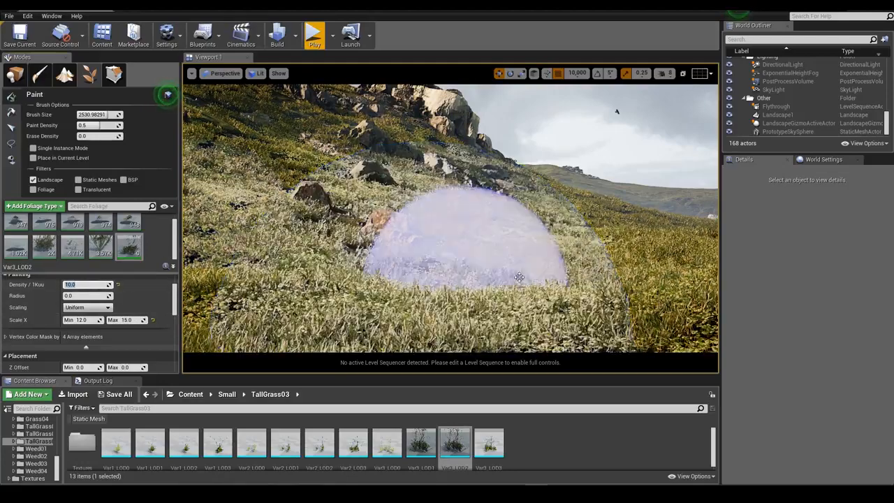
pyautogui.hotkey('ctrl', 'z')
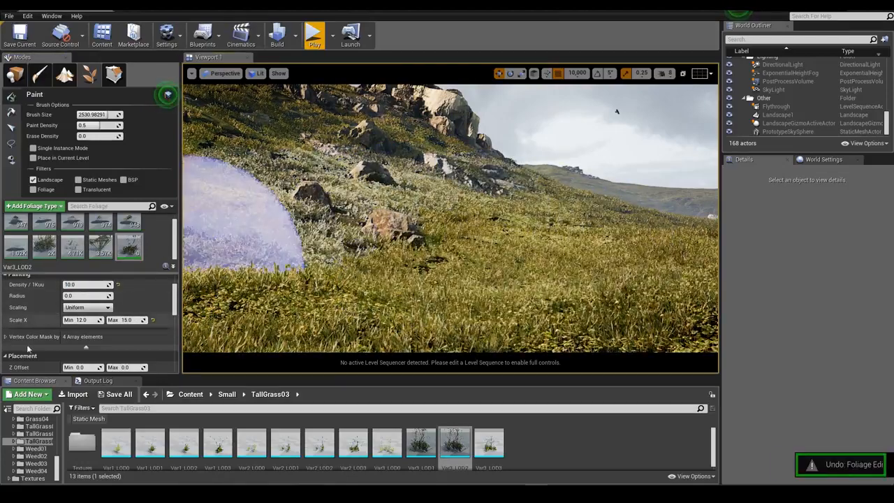
# Set the TallGrass03 foliage's density to 1 and paint it over the slope around the scattered boulders.
pyautogui.click(85, 285)
pyautogui.write('1')
pyautogui.press('Return')
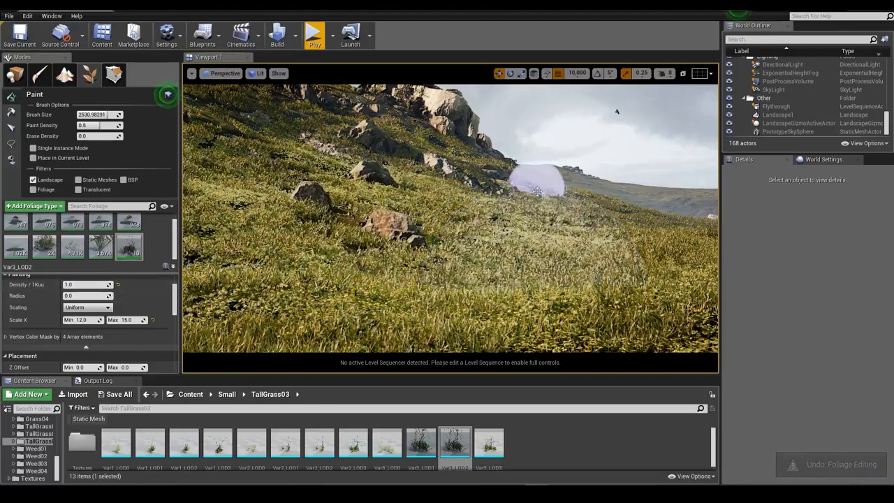
pyautogui.moveTo(522, 239)
pyautogui.mouseDown(button='right')
pyautogui.moveTo(513, 227)
pyautogui.moveTo(523, 238)
pyautogui.mouseUp(button='right')
pyautogui.press('w')
pyautogui.moveTo(522, 238); pyautogui.dragTo(410, 332)
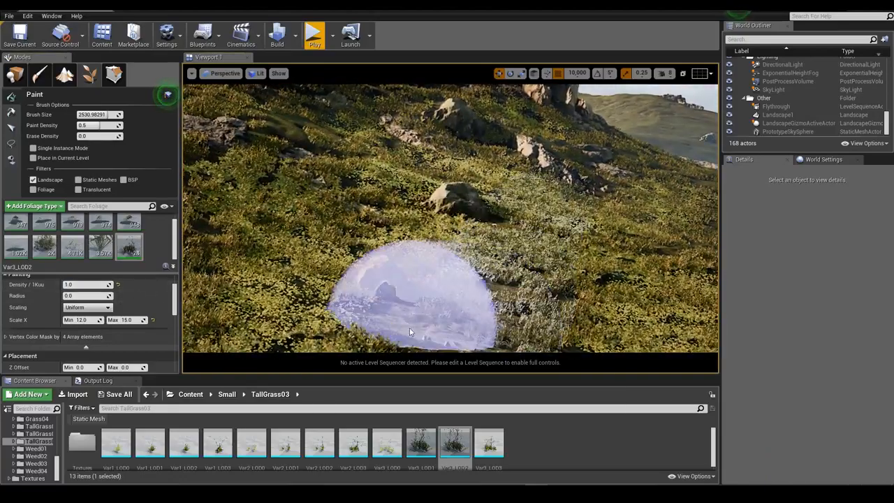
pyautogui.click(468, 308)
pyautogui.moveTo(468, 308)
pyautogui.mouseDown(button='right')
pyautogui.moveTo(464, 269)
pyautogui.moveTo(464, 296)
pyautogui.mouseUp(button='right')
pyautogui.press('s')
pyautogui.press('w')
pyautogui.scroll(-3, 449, 217)
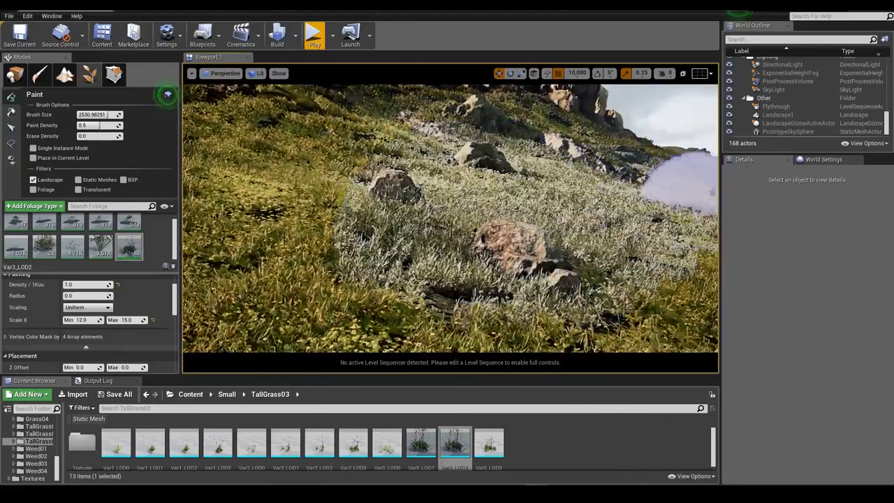
# Set the camera speed to 5 and continue painting TallGrass03 foliage across the grassy hillside from several viewpoints.
pyautogui.click(667, 74)
pyautogui.moveTo(651, 149); pyautogui.dragTo(670, 100, button='right')
pyautogui.press('s')
pyautogui.press('a')
pyautogui.moveTo(318, 207); pyautogui.dragTo(363, 208, button='right')
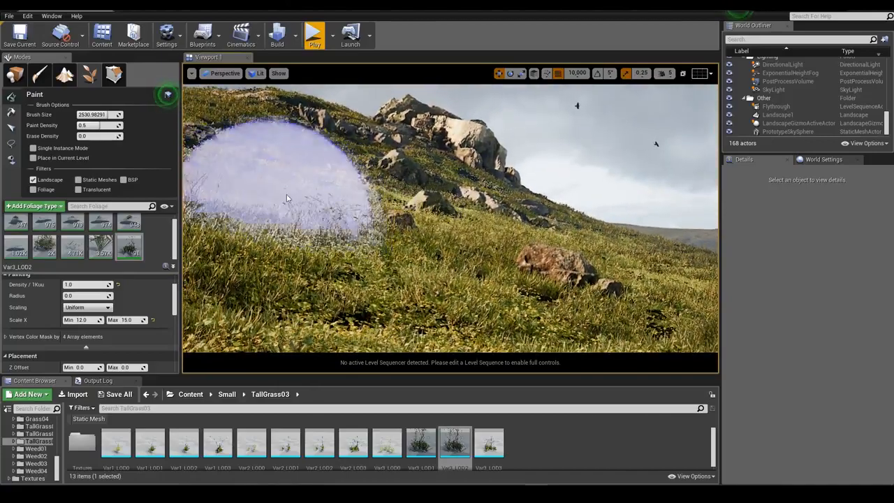
pyautogui.press('d')
pyautogui.moveTo(320, 155); pyautogui.dragTo(323, 142, button='right')
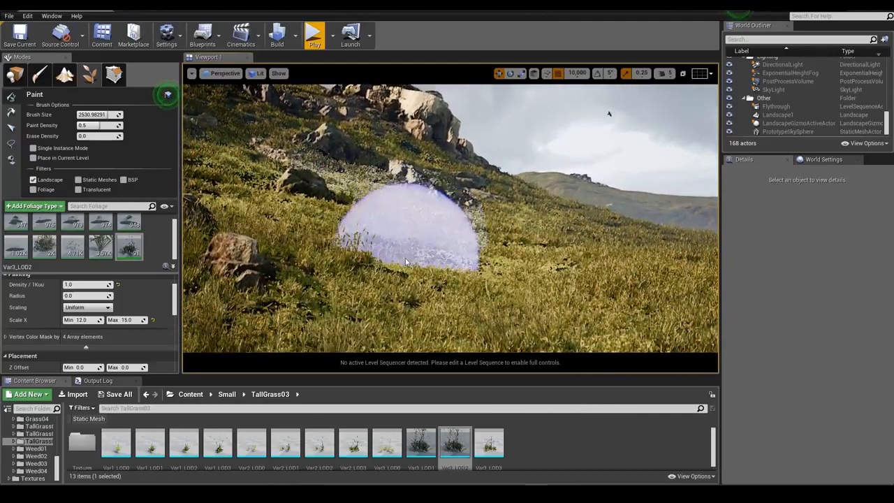
pyautogui.moveTo(422, 259); pyautogui.dragTo(402, 237, button='right')
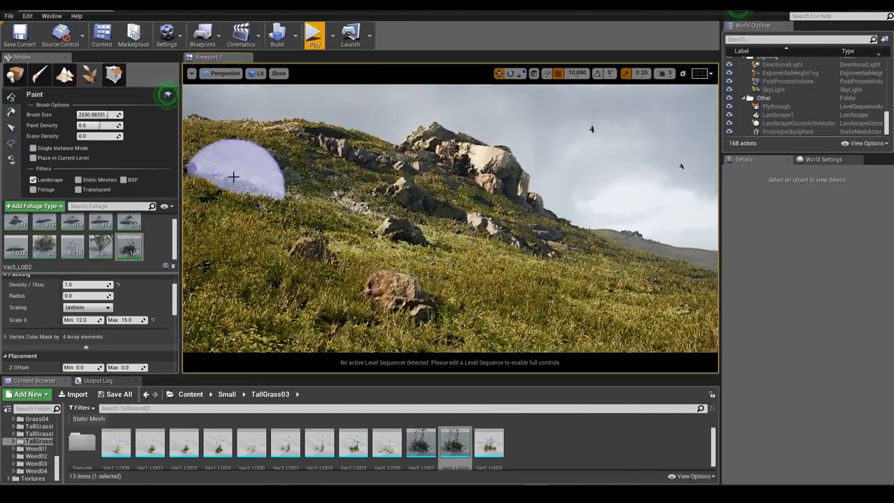
pyautogui.moveTo(402, 237); pyautogui.dragTo(399, 236, button='right')
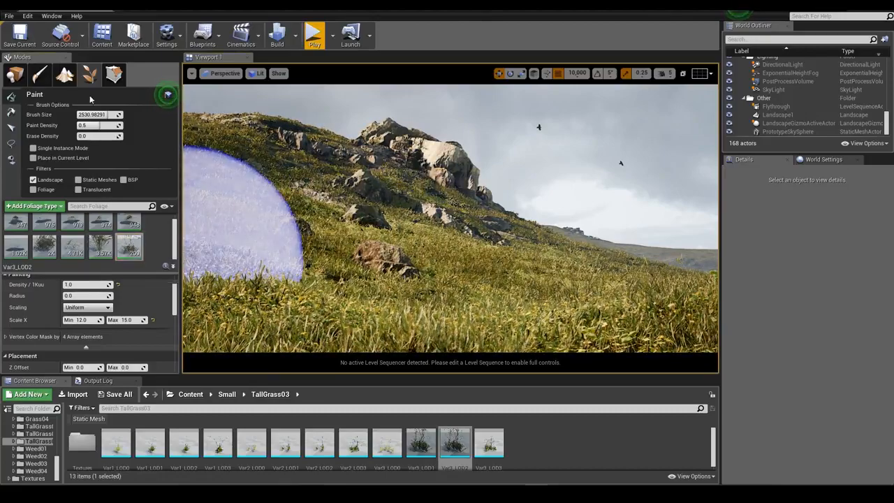
# Leave foliage painting and adjust the directional light's intensity to about 5.14.
pyautogui.click(15, 74)
pyautogui.moveTo(433, 223); pyautogui.dragTo(360, 209, button='right')
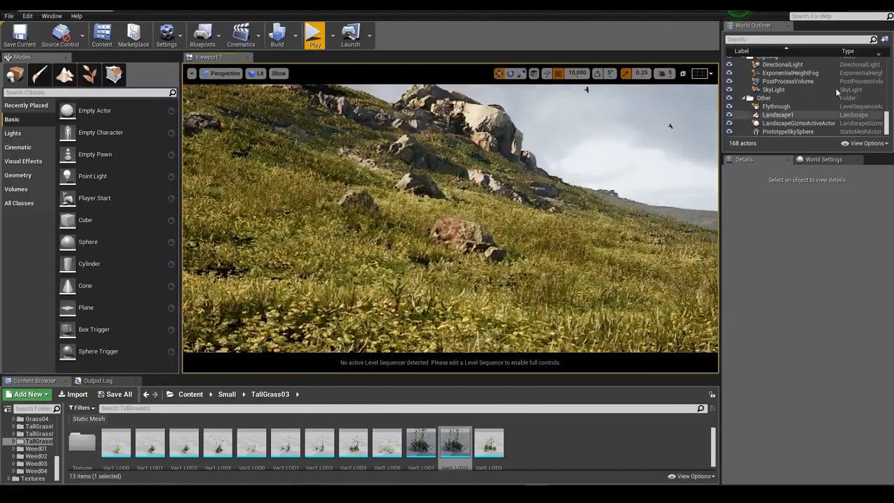
pyautogui.click(782, 64)
pyautogui.moveTo(812, 315)
pyautogui.mouseDown()
pyautogui.moveTo(802, 314)
pyautogui.moveTo(824, 314)
pyautogui.moveTo(814, 315)
pyautogui.mouseUp()
# Set the skylight's intensity to 0.6.
pyautogui.click(774, 89)
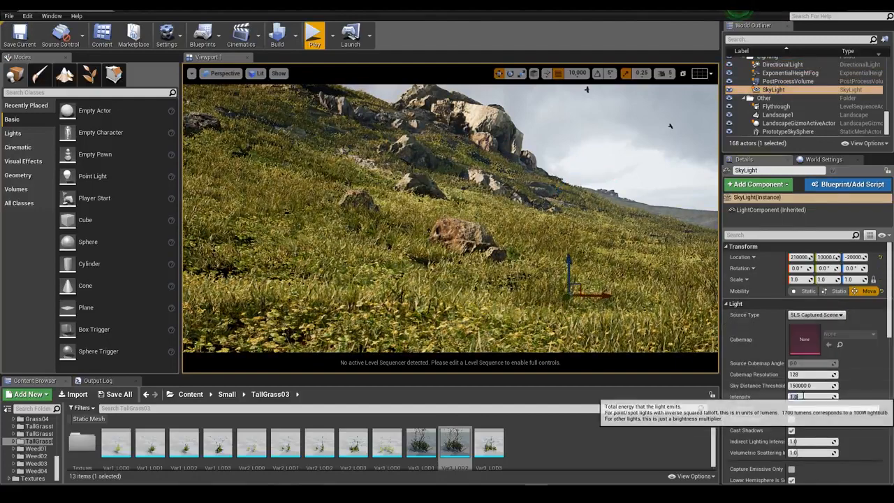
pyautogui.click(803, 396)
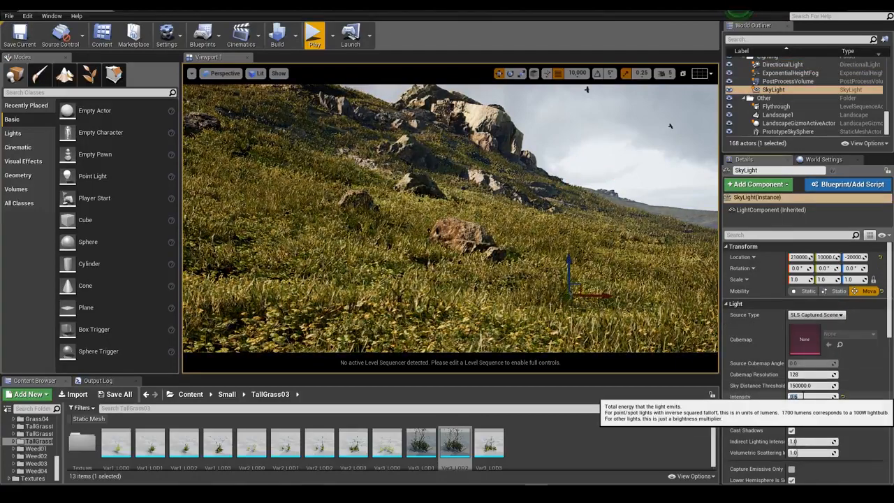
pyautogui.click(803, 387)
# Rotate the directional light to about 212° on Y and 335° on Z.
pyautogui.click(755, 64)
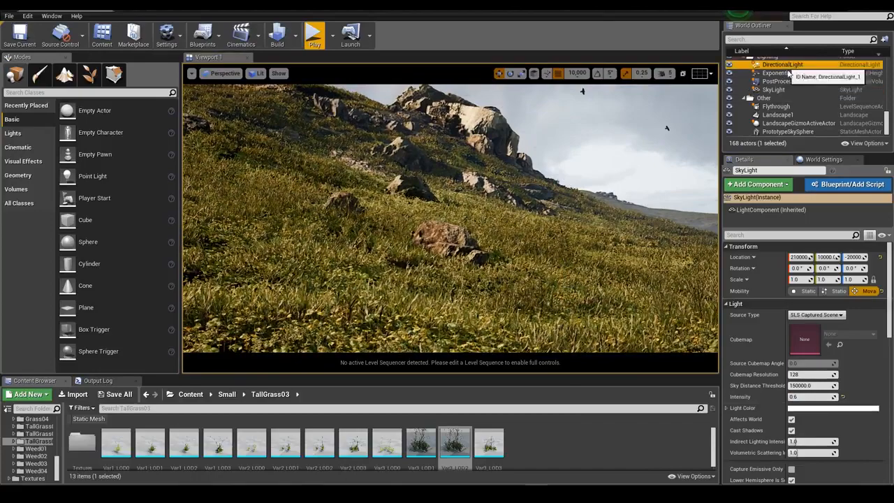
pyautogui.moveTo(855, 268); pyautogui.dragTo(880, 269)
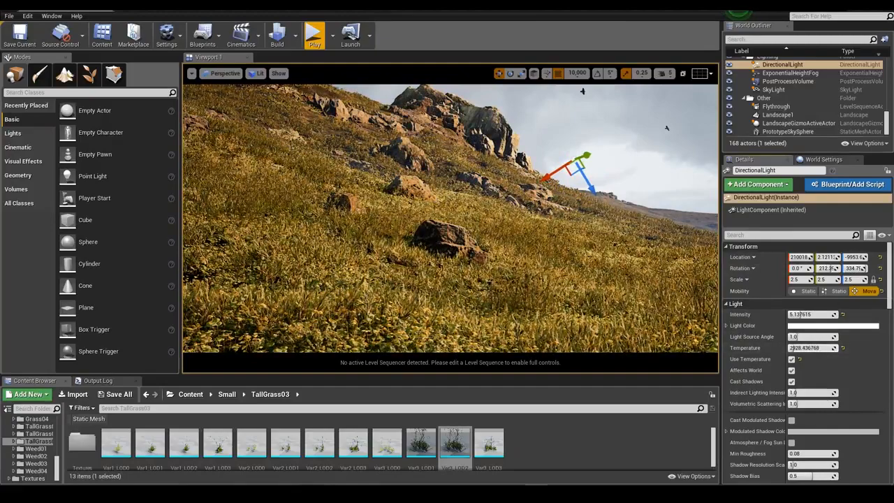
# Try a directional light temperature of about 3023 with a Y rotation of about 187°, and undo both changes.
pyautogui.moveTo(794, 348); pyautogui.dragTo(795, 348)
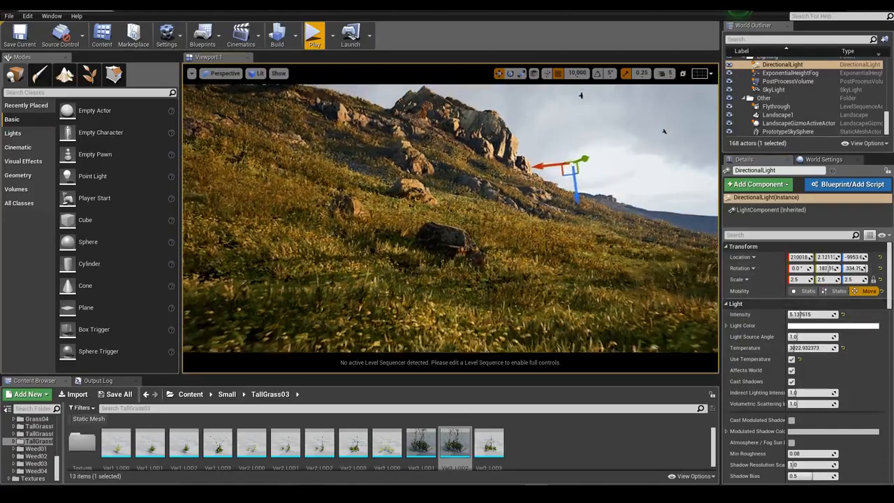
pyautogui.moveTo(585, 260)
pyautogui.mouseDown(button='right')
pyautogui.moveTo(598, 259)
pyautogui.moveTo(597, 246)
pyautogui.moveTo(587, 272)
pyautogui.mouseUp(button='right')
pyautogui.hotkey('ctrl', 'z')
pyautogui.hotkey('ctrl', 'z')
# Set the directional light's intensity to about 3.3 and check the hillside from a few viewpoints.
pyautogui.moveTo(801, 314); pyautogui.dragTo(791, 314)
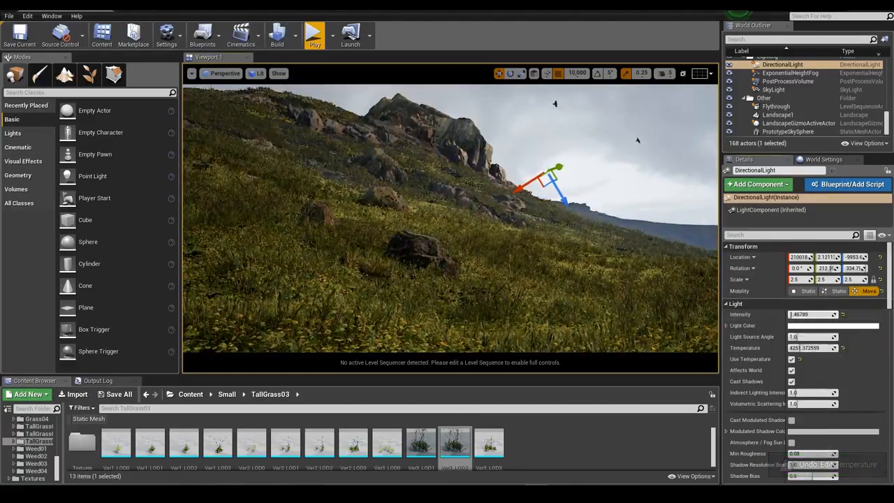
pyautogui.write('20')
pyautogui.press('Return')
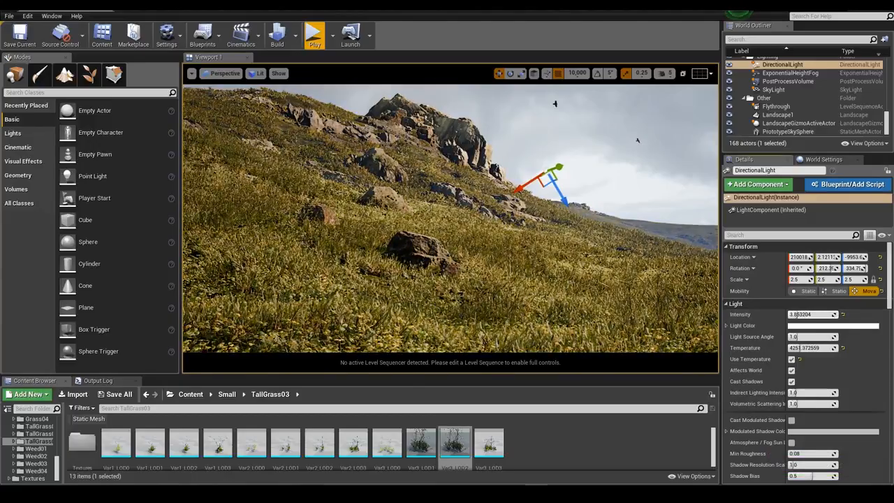
pyautogui.press('w')
pyautogui.moveTo(451, 219)
pyautogui.mouseDown(button='right')
pyautogui.moveTo(461, 290)
pyautogui.moveTo(458, 234)
pyautogui.mouseUp(button='right')
pyautogui.moveTo(610, 120); pyautogui.dragTo(577, 62, button='right')
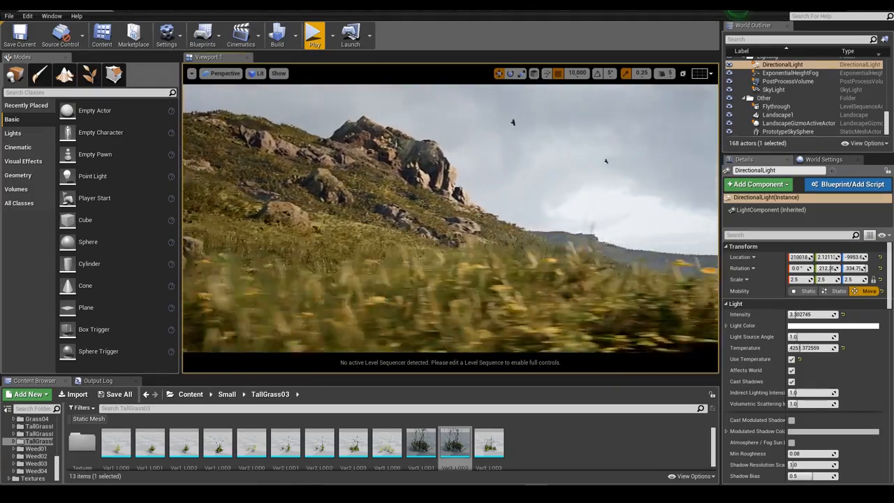
pyautogui.moveTo(451, 218); pyautogui.dragTo(442, 221, button='right')
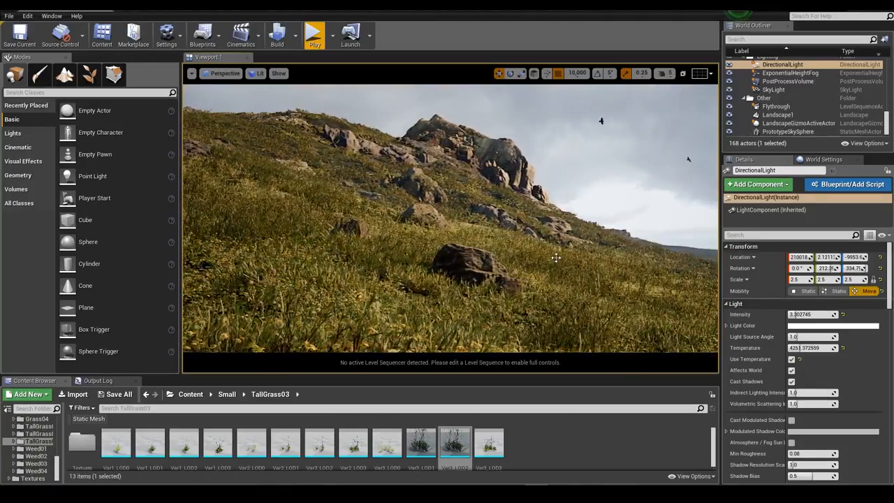
# Play the level in an immersive viewport, stop it, and look over the hillside before leaving immersive mode.
pyautogui.press('F11')
pyautogui.hotkey('alt', 'p')
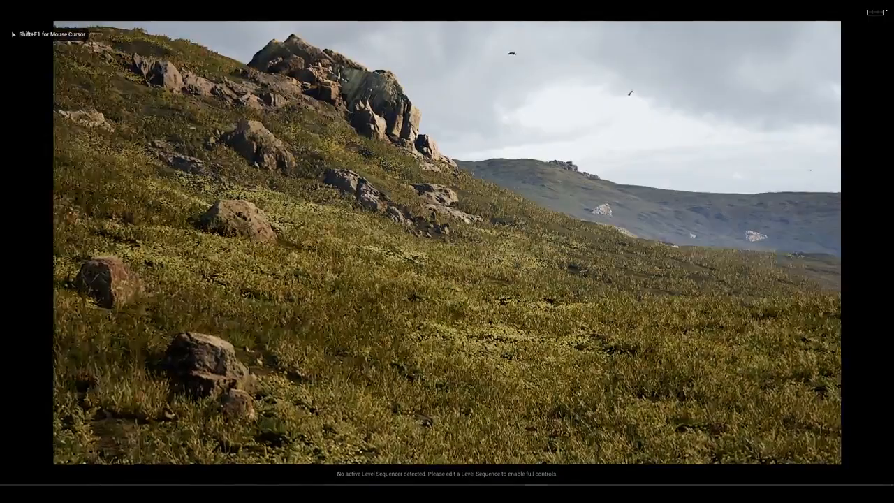
pyautogui.press('Escape')
pyautogui.moveTo(447, 251); pyautogui.dragTo(371, 266, button='right')
pyautogui.press('q')
pyautogui.press('e')
pyautogui.press('w')
pyautogui.press('d')
pyautogui.press('a')
pyautogui.click(9, 12)
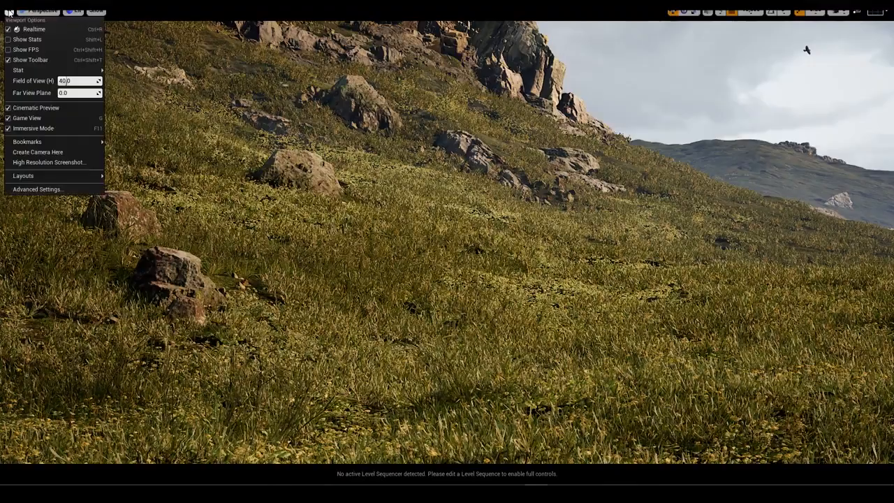
pyautogui.click(35, 128)
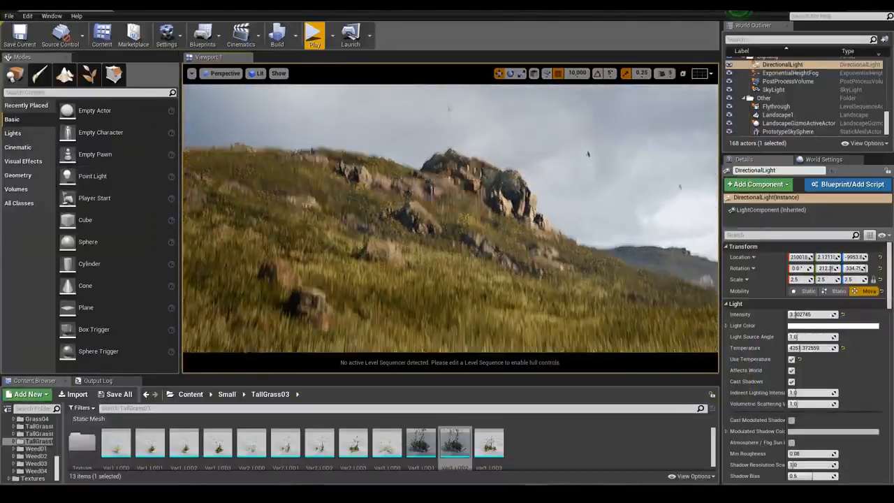
# Switch the viewport back to immersive mode and examine the grass and boulders from different positions.
pyautogui.press('F11')
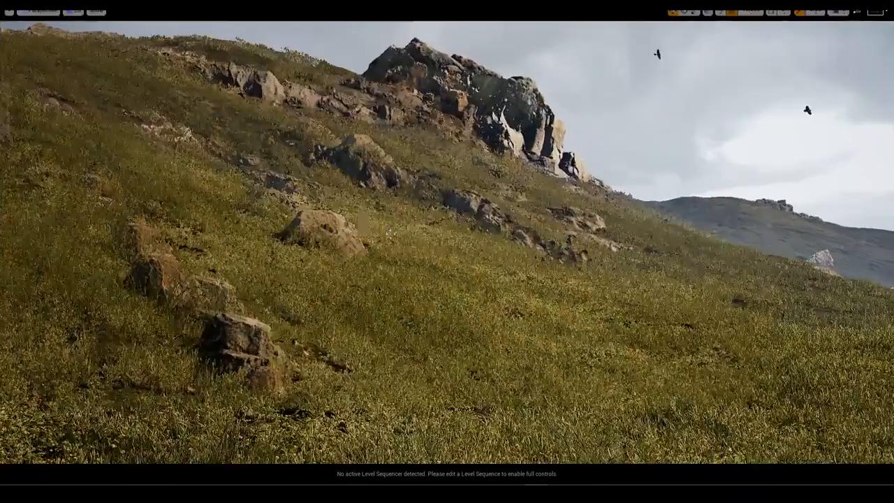
pyautogui.moveTo(344, 225); pyautogui.dragTo(493, 212, button='right')
pyautogui.press('a')
pyautogui.press('a')
pyautogui.press('d')
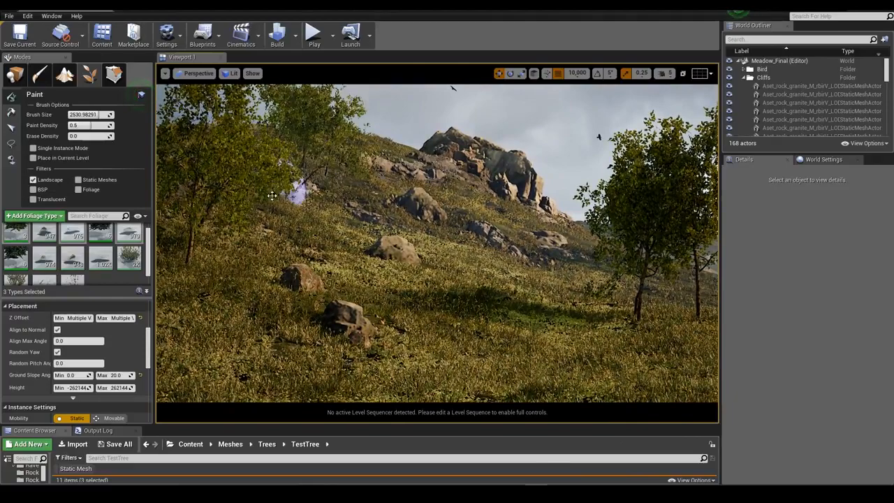
# Undo the last tree foliage stroke on the hillside.
pyautogui.hotkey('ctrl', 'z')
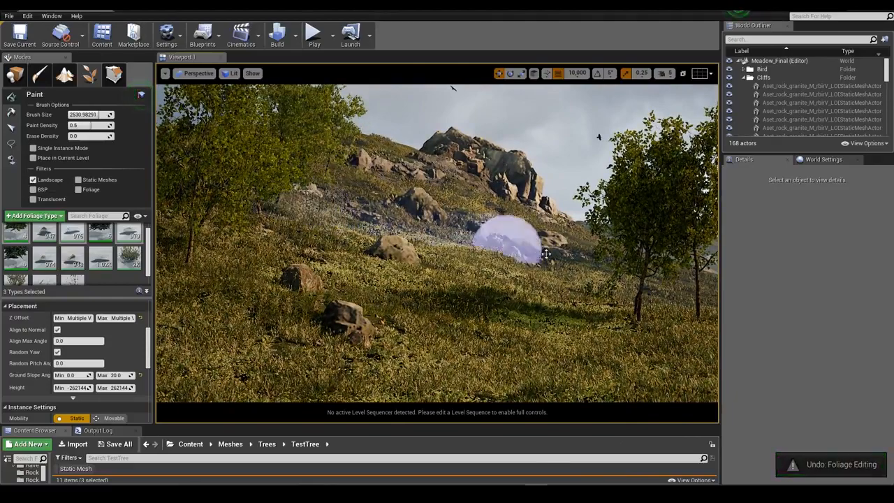
pyautogui.moveTo(546, 254)
pyautogui.mouseDown(button='right')
pyautogui.moveTo(536, 246)
pyautogui.moveTo(556, 231)
pyautogui.moveTo(591, 260)
pyautogui.mouseUp(button='right')
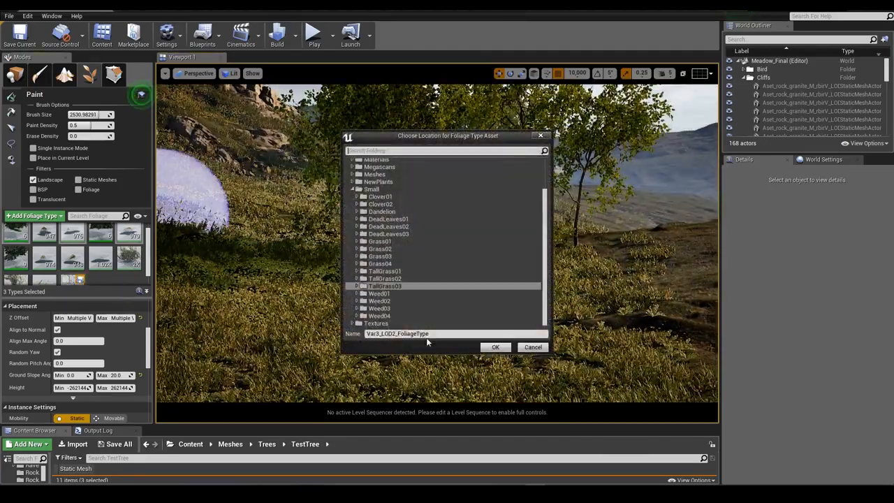
# Cancel saving the Var3_LOD2 foliage type asset and select all the foliage types in the palette.
pyautogui.click(536, 349)
pyautogui.scroll(-2, 72, 260)
pyautogui.click(73, 273)
pyautogui.scroll(2, 68, 266)
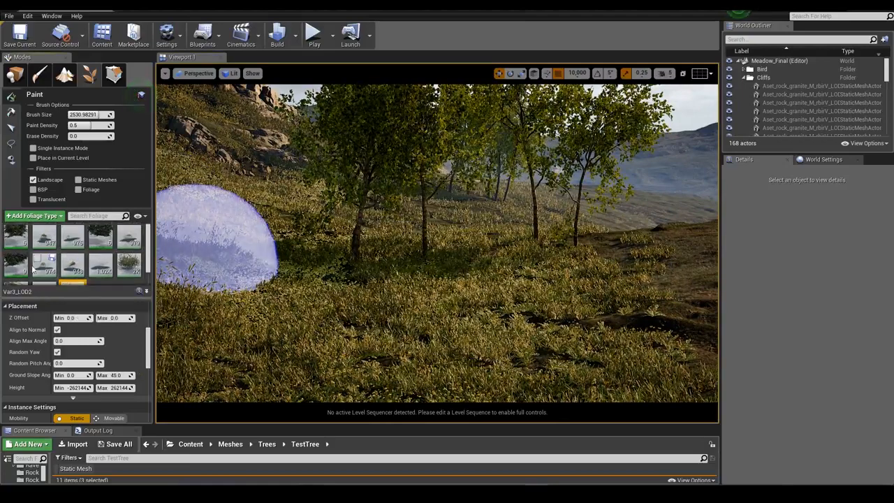
pyautogui.keyDown('shift'); pyautogui.click(23, 245); pyautogui.keyUp('shift')
pyautogui.scroll(-1, 77, 255)
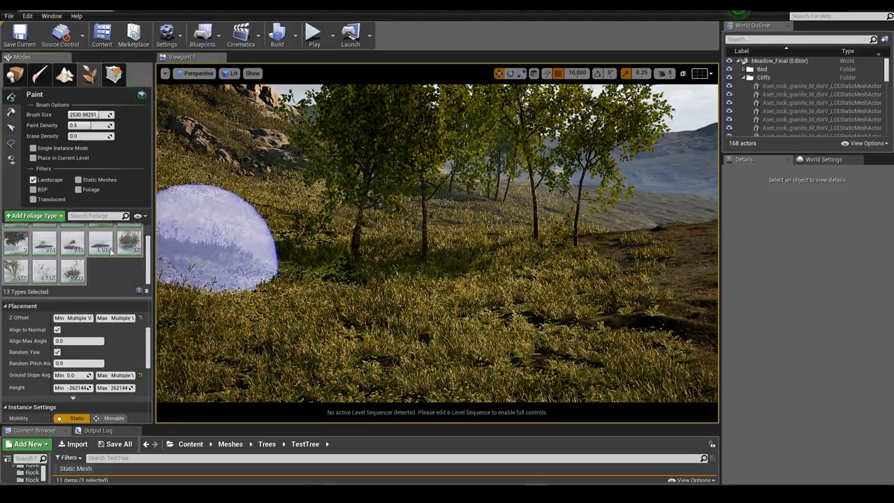
# Activate the last five foliage types in the palette and erase their plants from the ground beneath the tree group.
pyautogui.click(99, 254)
pyautogui.keyDown('shift'); pyautogui.click(73, 273); pyautogui.keyUp('shift')
pyautogui.click(66, 266)
pyautogui.keyDown('shift'); pyautogui.moveTo(210, 269); pyautogui.dragTo(319, 267); pyautogui.keyUp('shift')
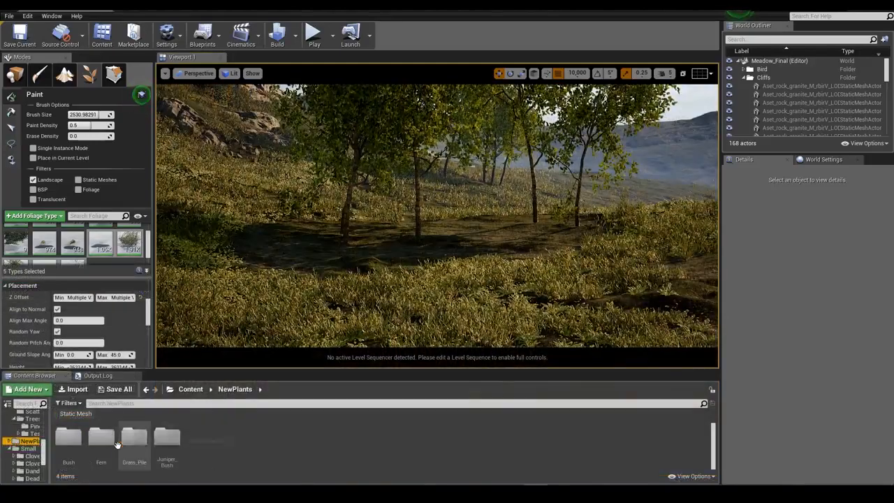
# Add the four DeadGrass Ground Scatter meshes, Var1 to Var4, from the Grass_Pile folder as foliage types.
pyautogui.doubleClick(133, 435)
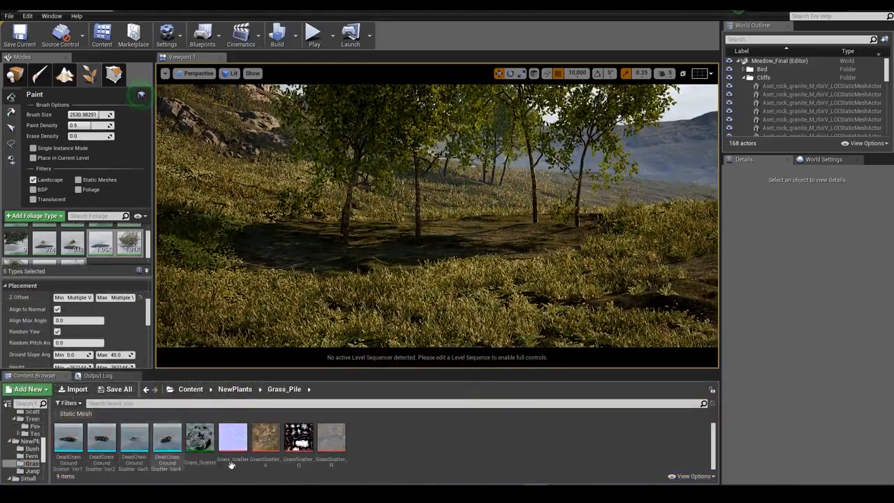
pyautogui.click(68, 439)
pyautogui.keyDown('shift'); pyautogui.click(167, 439); pyautogui.keyUp('shift')
pyautogui.moveTo(167, 439); pyautogui.dragTo(98, 267)
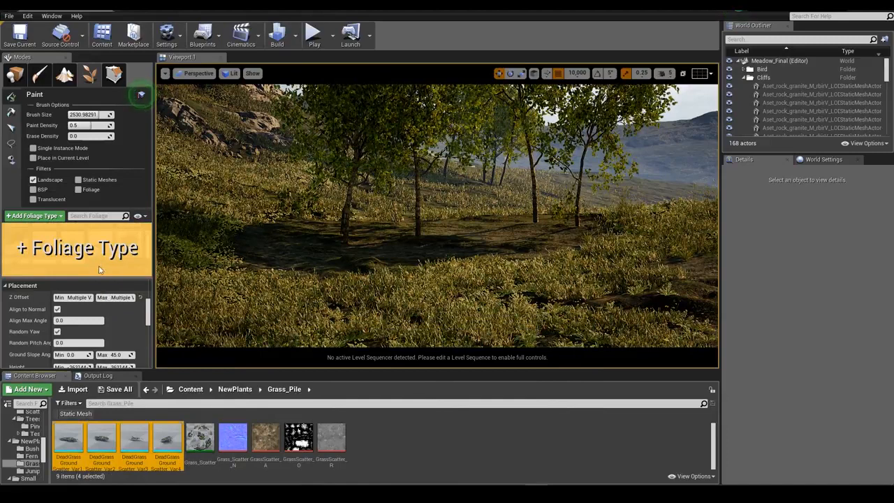
pyautogui.scroll(3, 108, 251)
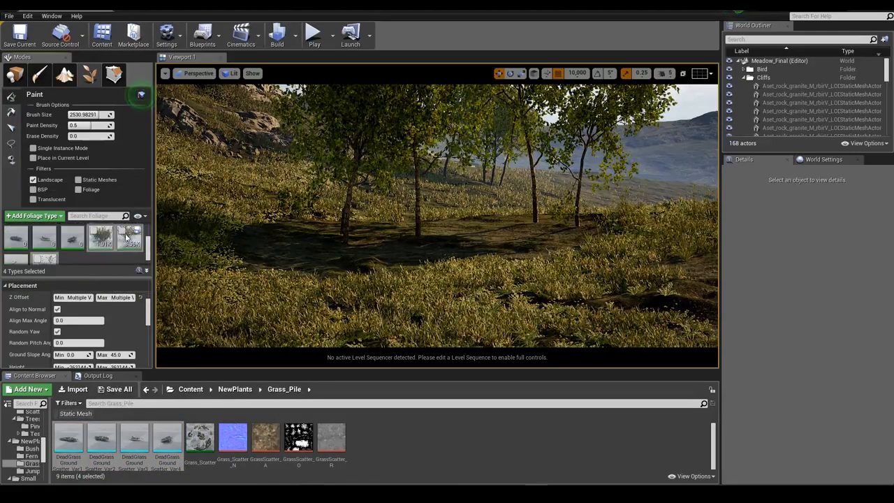
# Set the four dead grass foliage types' painting density to 5 and their scale range to 25–50.
pyautogui.click(128, 242)
pyautogui.scroll(-1, 126, 246)
pyautogui.keyDown('shift'); pyautogui.click(68, 256); pyautogui.keyUp('shift')
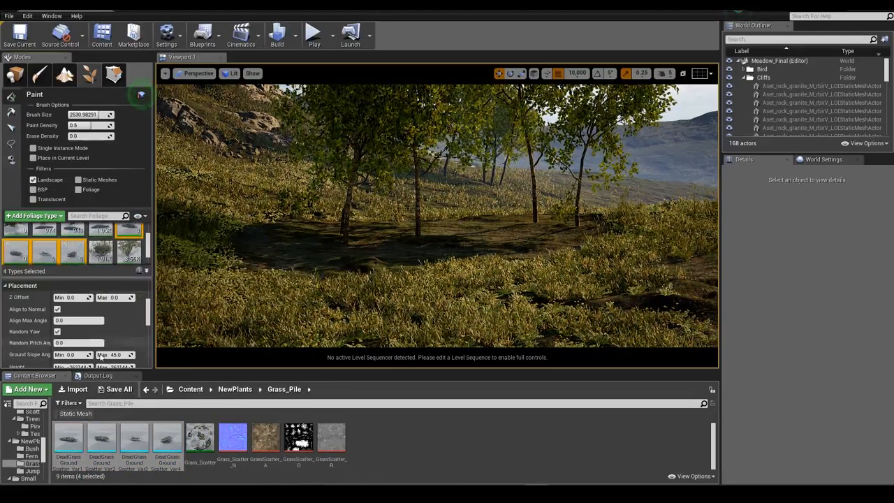
pyautogui.click(84, 288)
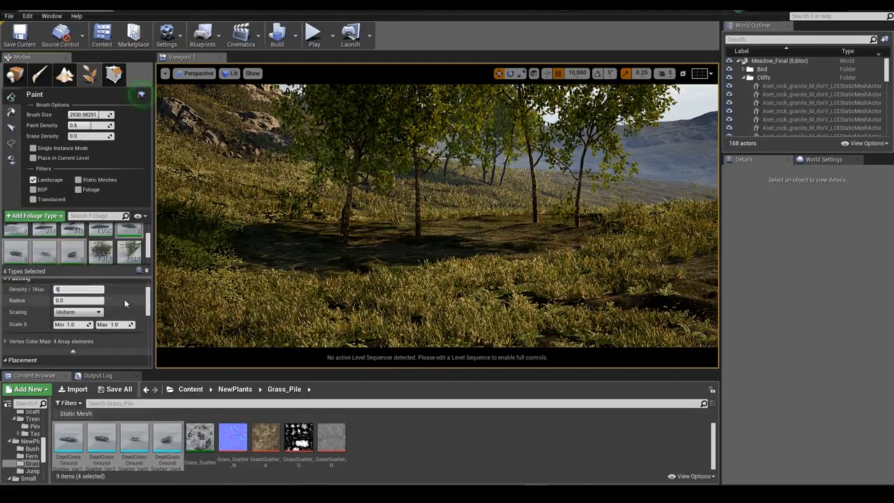
pyautogui.write('5')
pyautogui.press('Return')
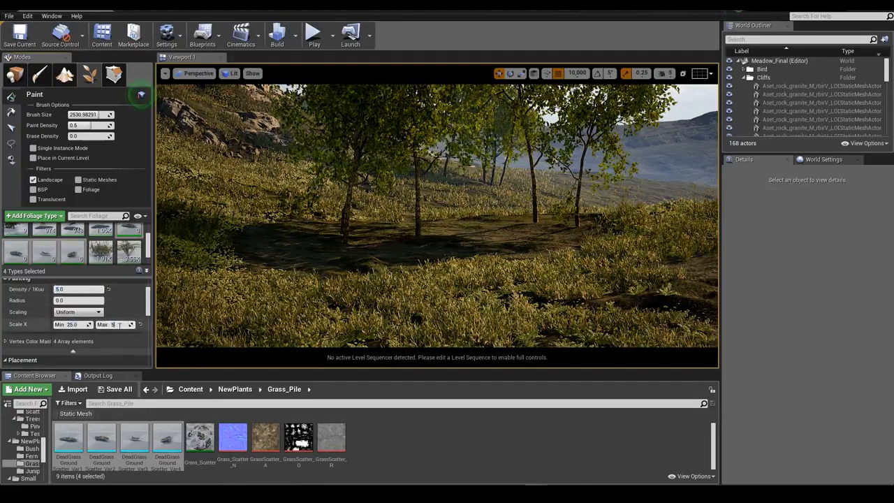
# Paint the dead grass scatter over the bare ground beneath and around the trees.
pyautogui.moveTo(461, 260); pyautogui.dragTo(499, 233)
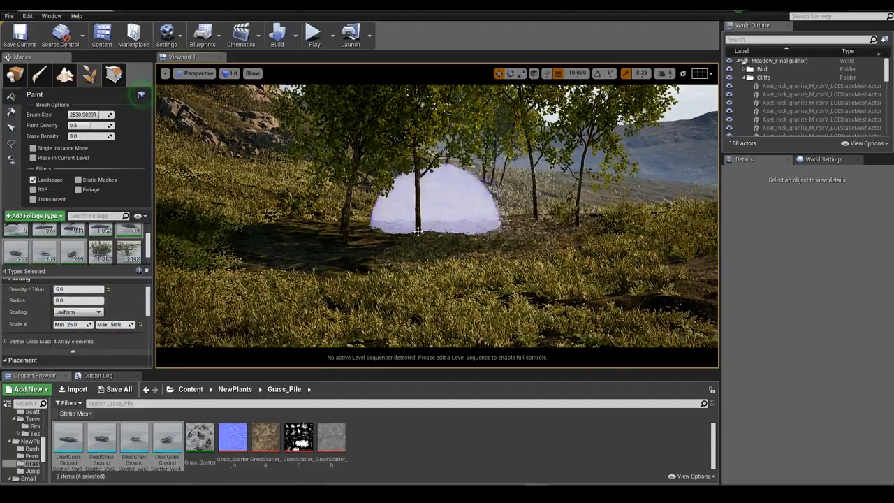
pyautogui.moveTo(418, 232)
pyautogui.mouseDown()
pyautogui.moveTo(309, 231)
pyautogui.moveTo(314, 245)
pyautogui.moveTo(507, 238)
pyautogui.moveTo(479, 229)
pyautogui.moveTo(352, 258)
pyautogui.moveTo(403, 245)
pyautogui.moveTo(412, 232)
pyautogui.mouseUp()
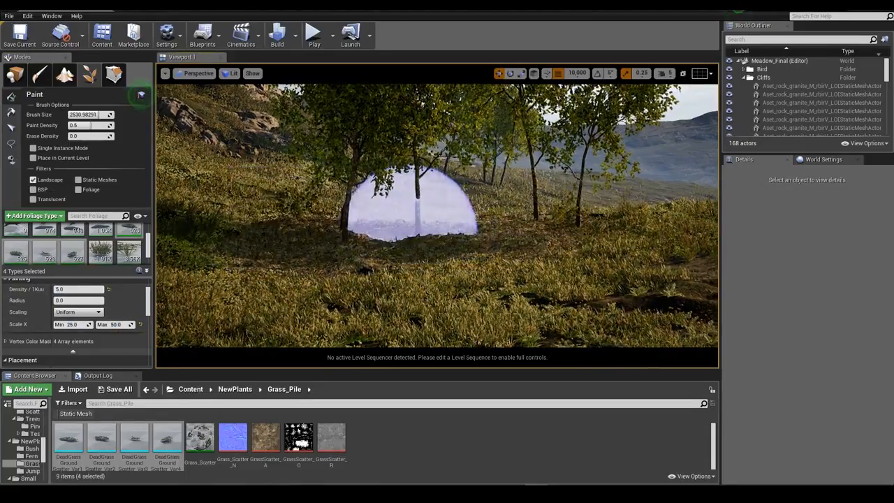
pyautogui.press('w')
pyautogui.moveTo(406, 232); pyautogui.dragTo(403, 266, button='right')
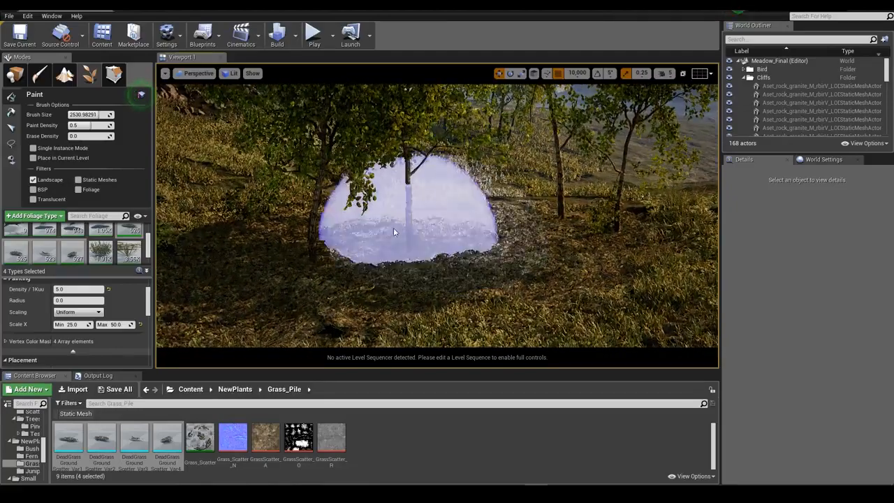
pyautogui.moveTo(394, 232)
pyautogui.mouseDown()
pyautogui.moveTo(591, 201)
pyautogui.moveTo(305, 307)
pyautogui.moveTo(449, 271)
pyautogui.mouseUp()
pyautogui.moveTo(448, 271); pyautogui.dragTo(444, 296, button='right')
pyautogui.moveTo(321, 289)
pyautogui.mouseDown()
pyautogui.moveTo(535, 214)
pyautogui.moveTo(312, 259)
pyautogui.moveTo(330, 272)
pyautogui.mouseUp()
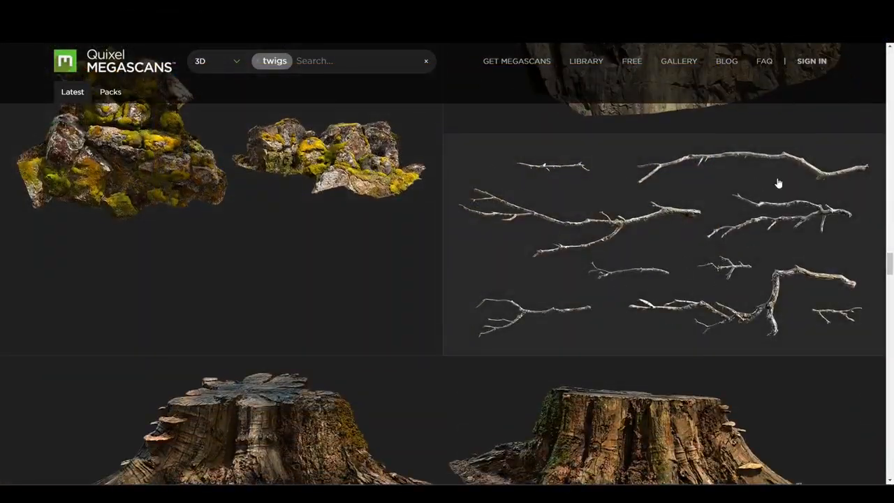
# View the Debris asset with scattered dry branches on the Quixel Megascans website, and close it.
pyautogui.click(811, 219)
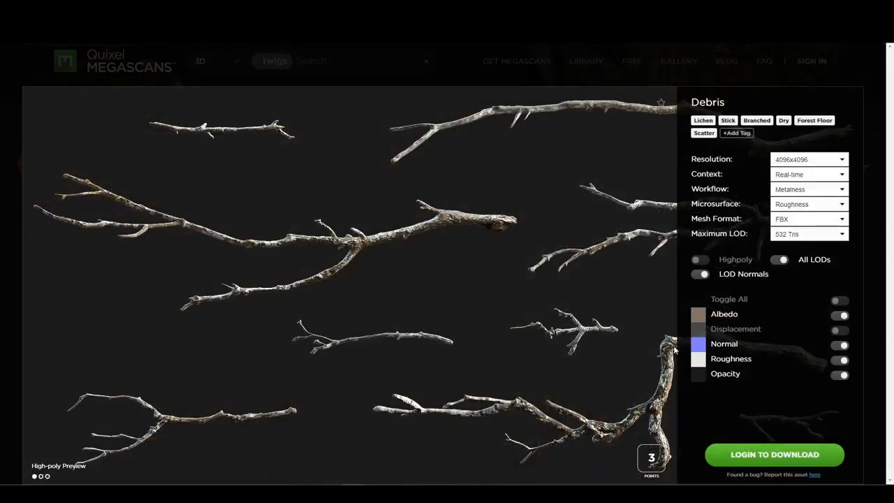
pyautogui.click(3, 220)
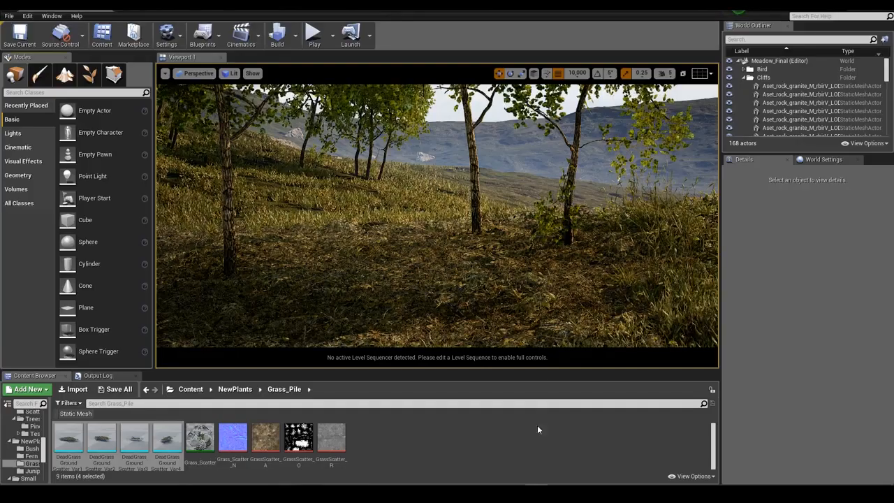
# Return to foliage painting in Unreal Editor and deactivate all foliage types in the palette.
pyautogui.click(88, 75)
pyautogui.click(24, 242)
pyautogui.scroll(-4, 32, 242)
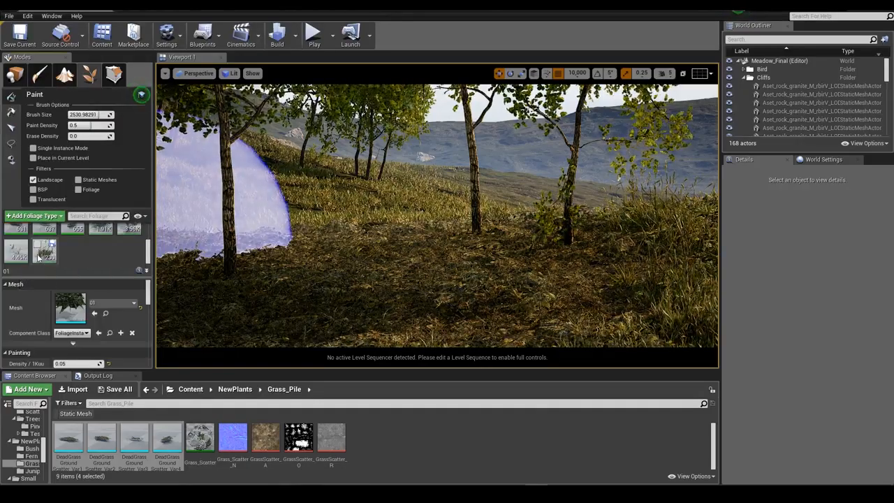
pyautogui.keyDown('shift'); pyautogui.click(39, 250); pyautogui.keyUp('shift')
pyautogui.click(39, 246)
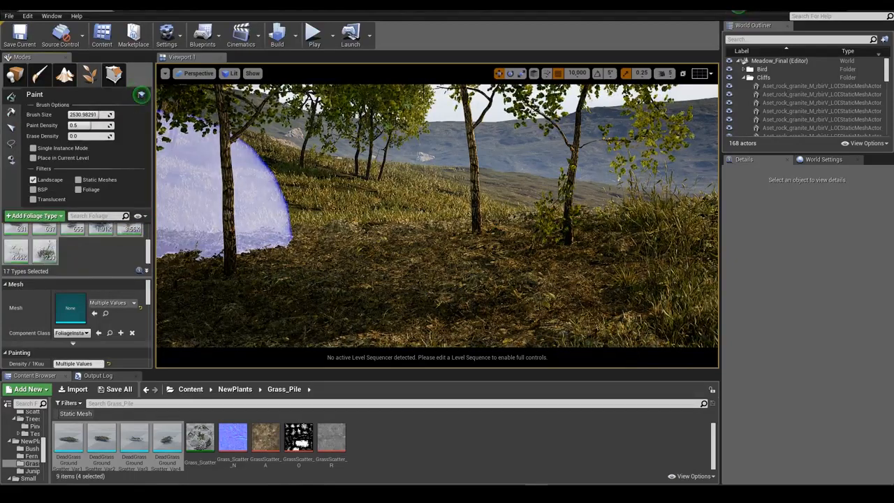
pyautogui.scroll(3, 27, 460)
pyautogui.click(33, 449)
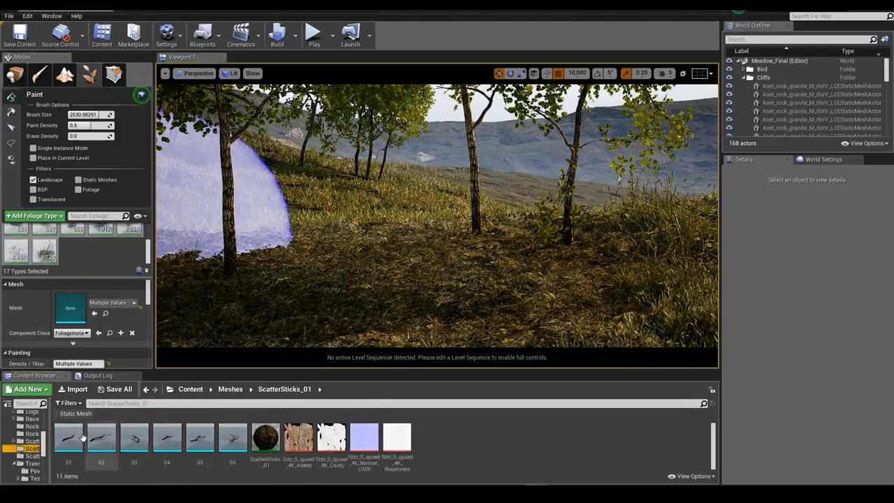
pyautogui.click(68, 438)
pyautogui.keyDown('shift'); pyautogui.click(244, 441); pyautogui.keyUp('shift')
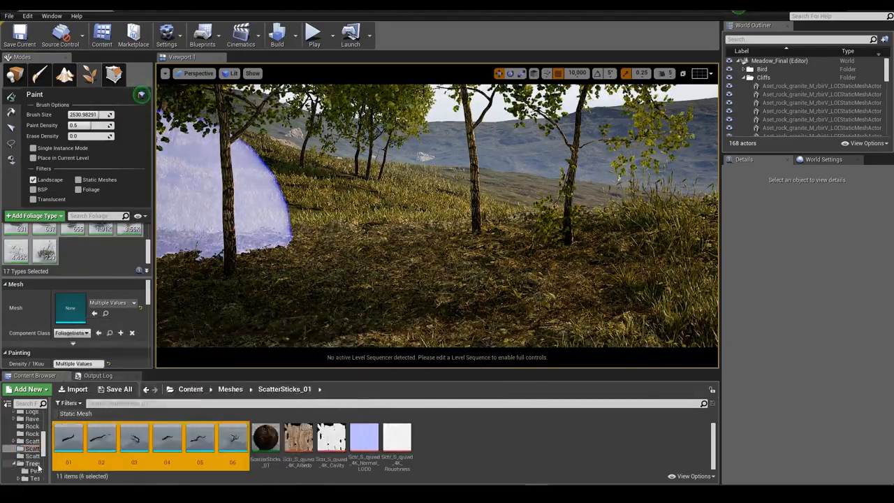
# Add the nine stick meshes, 01 to 09, from the ScatterSticks_02 folder as foliage types.
pyautogui.click(32, 456)
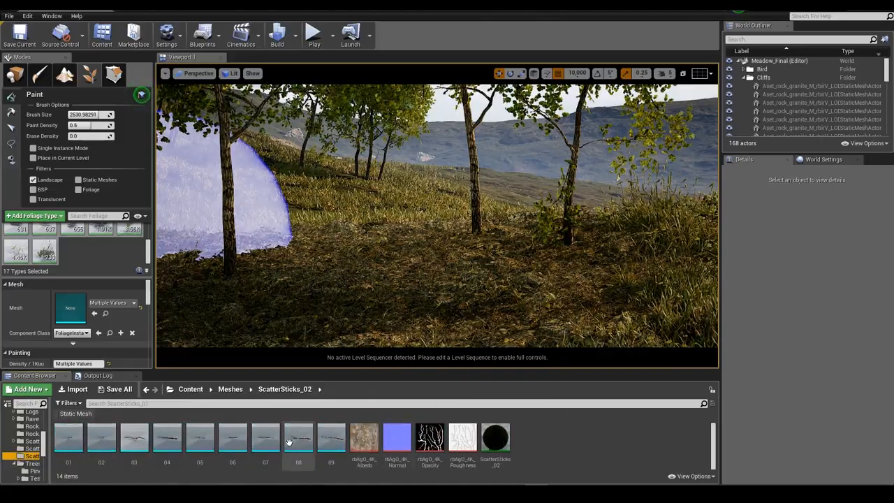
pyautogui.click(331, 440)
pyautogui.keyDown('shift'); pyautogui.click(55, 442); pyautogui.keyUp('shift')
pyautogui.moveTo(55, 442); pyautogui.dragTo(78, 261)
pyautogui.click(79, 246)
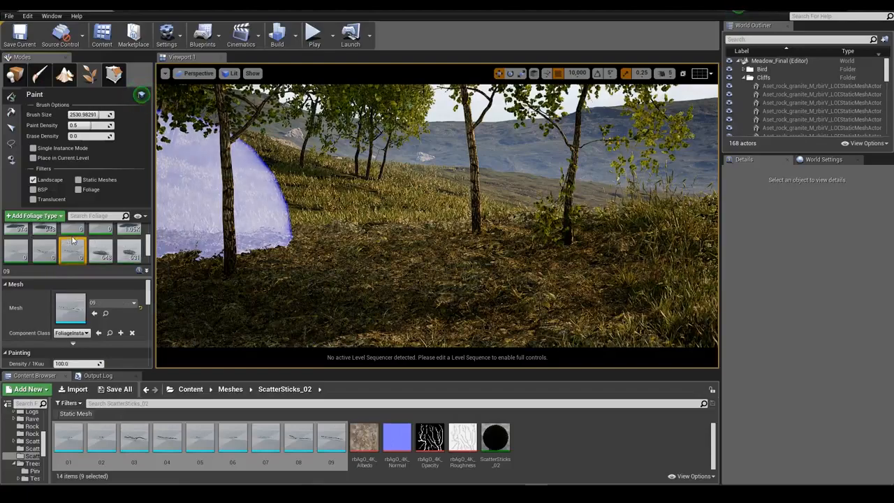
pyautogui.scroll(-2, 79, 321)
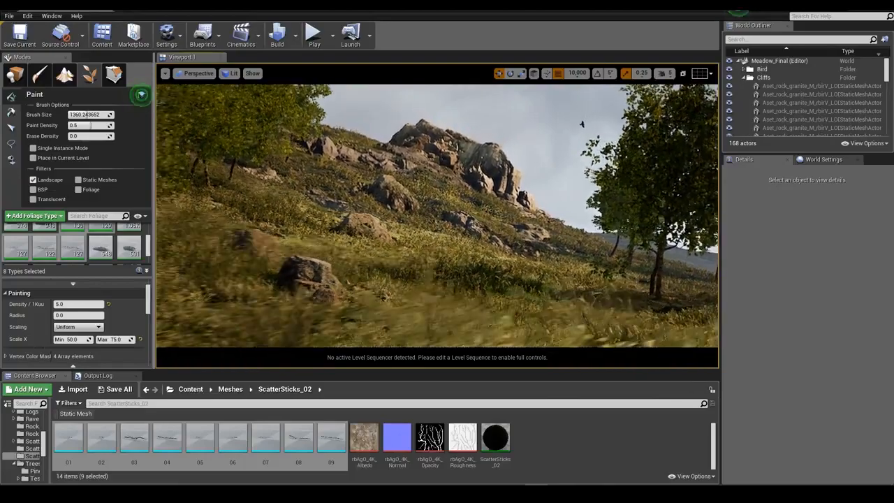
# Look over the rocky hillside in an immersive viewport, and return to the normal editor layout.
pyautogui.press('F11')
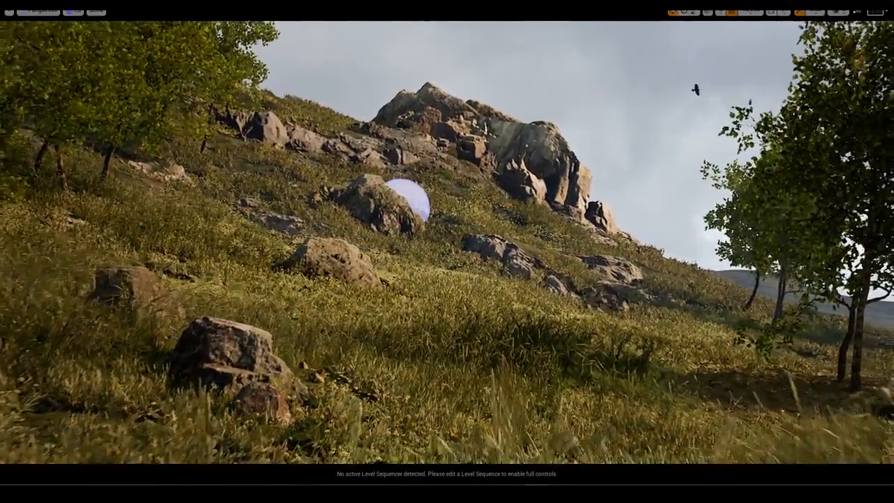
pyautogui.scroll(-4, 448, 242)
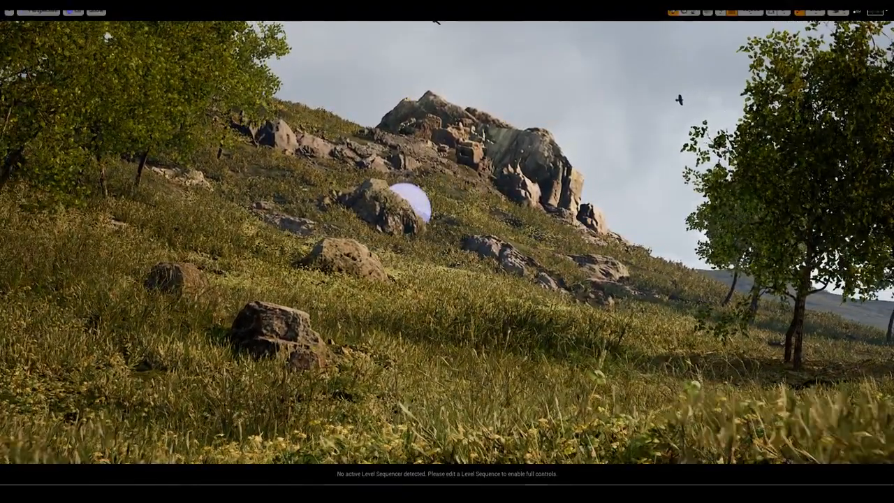
pyautogui.scroll(2, 447, 242)
pyautogui.click(9, 12)
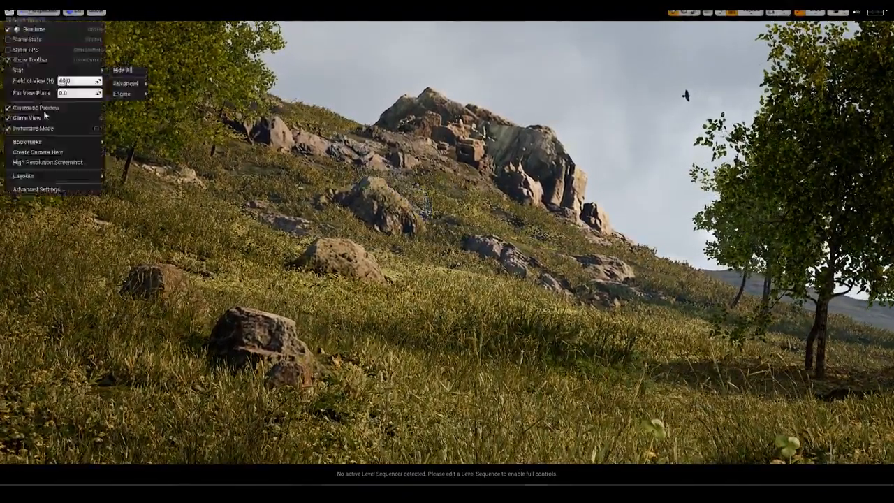
pyautogui.click(41, 129)
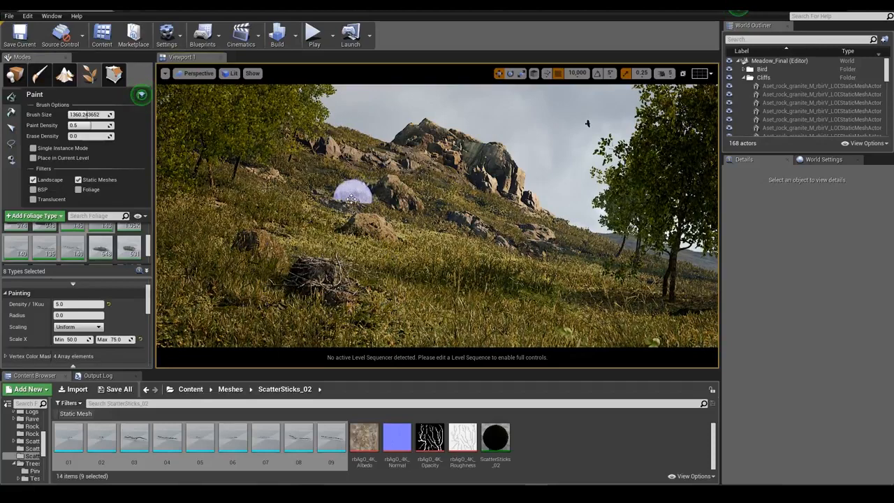
# Undo the last stick stroke on the boulder, and set the eight stick foliage types' painting density to 0.5.
pyautogui.hotkey('ctrl', 'z')
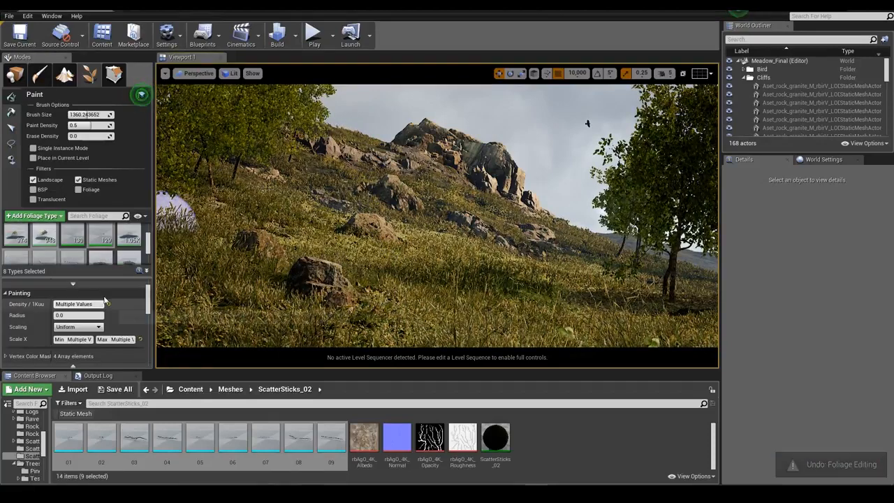
pyautogui.click(74, 239)
pyautogui.keyDown('ctrl'); pyautogui.click(105, 239); pyautogui.keyUp('ctrl')
pyautogui.scroll(-1, 104, 240)
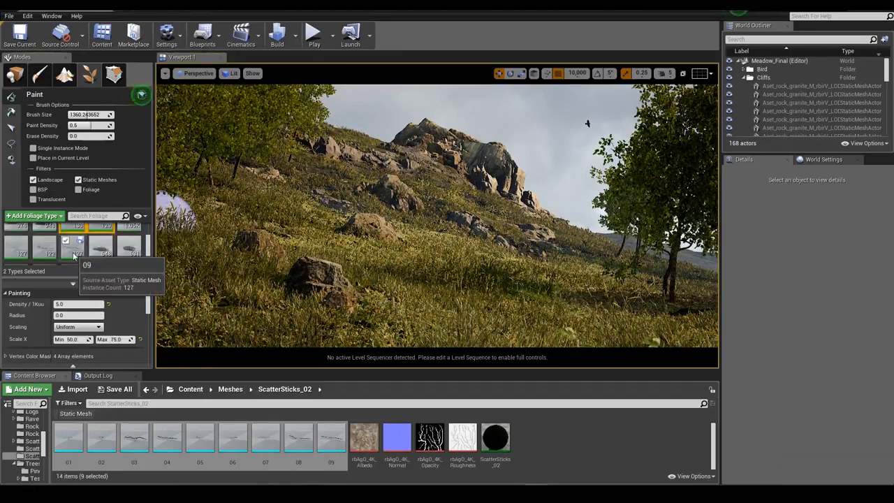
pyautogui.keyDown('ctrl'); pyautogui.click(75, 255); pyautogui.keyUp('ctrl')
pyautogui.keyDown('ctrl'); pyautogui.click(43, 254); pyautogui.keyUp('ctrl')
pyautogui.keyDown('ctrl'); pyautogui.click(21, 255); pyautogui.keyUp('ctrl')
pyautogui.scroll(-1, 75, 253)
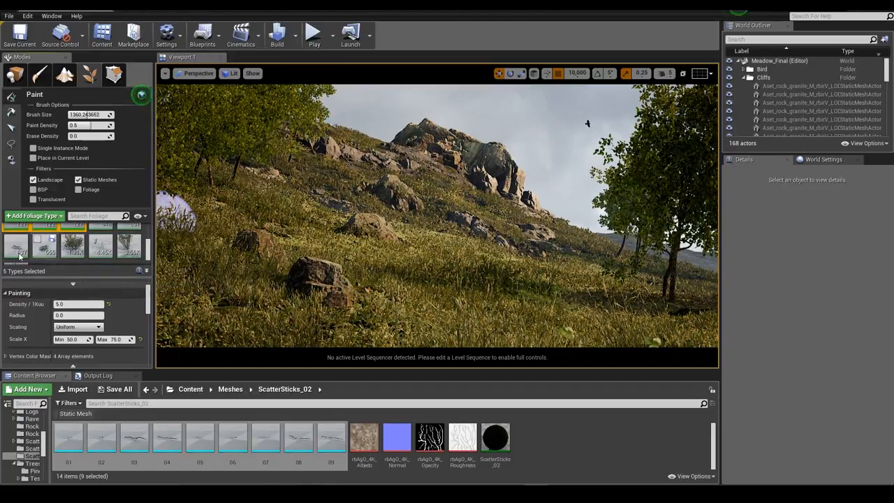
pyautogui.scroll(3, 85, 252)
pyautogui.keyDown('ctrl'); pyautogui.click(79, 243); pyautogui.keyUp('ctrl')
pyautogui.keyDown('ctrl'); pyautogui.click(128, 246); pyautogui.keyUp('ctrl')
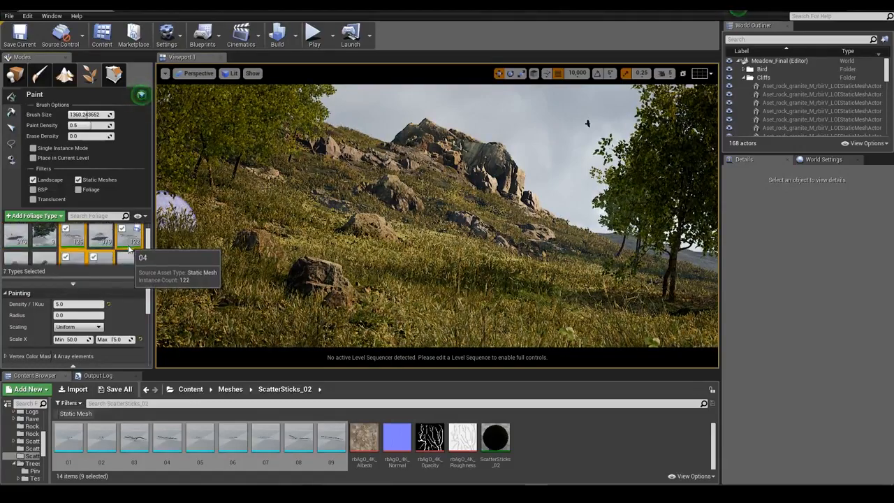
pyautogui.scroll(1, 129, 246)
pyautogui.click(82, 304)
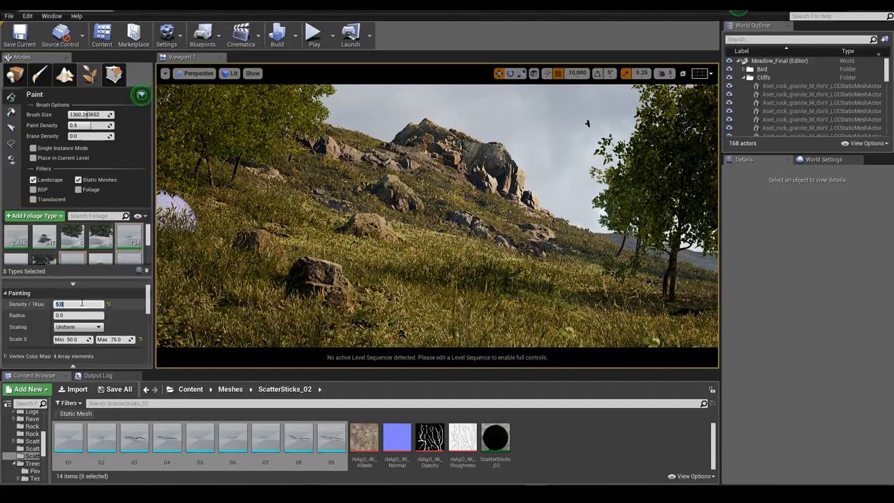
# Paint sticks over the foreground boulder, erase some of them and paint the boulder again.
pyautogui.moveTo(340, 292); pyautogui.dragTo(312, 273)
pyautogui.moveTo(312, 273)
pyautogui.mouseDown(button='right')
pyautogui.moveTo(246, 269)
pyautogui.moveTo(249, 284)
pyautogui.mouseUp(button='right')
pyautogui.press('w')
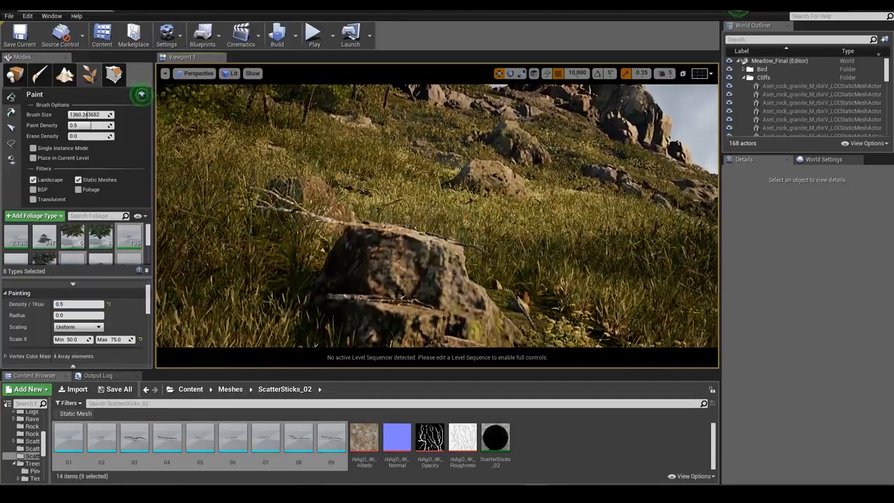
pyautogui.keyDown('shift'); pyautogui.moveTo(364, 293); pyautogui.dragTo(396, 282); pyautogui.keyUp('shift')
pyautogui.click(396, 282)
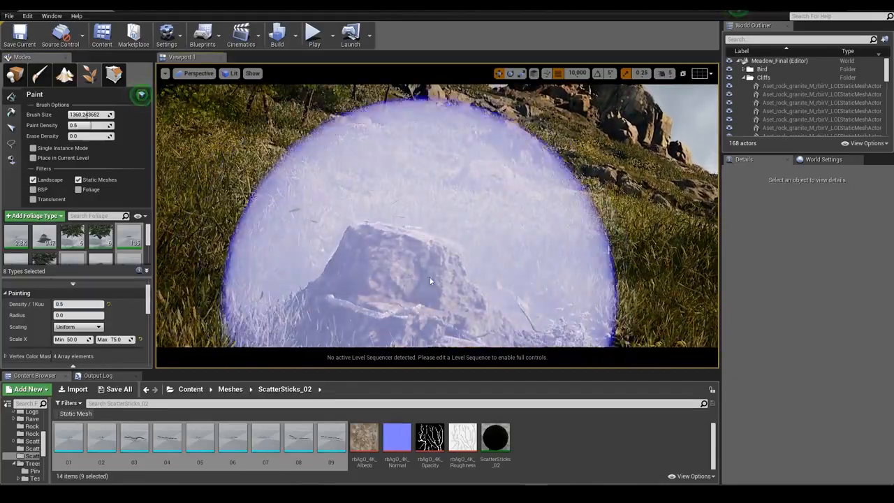
# Paint sticks over the next boulders up the slope and the grass around them.
pyautogui.press('w')
pyautogui.moveTo(353, 238)
pyautogui.mouseDown(button='right')
pyautogui.moveTo(355, 264)
pyautogui.moveTo(353, 238)
pyautogui.mouseUp(button='right')
pyautogui.moveTo(352, 238); pyautogui.dragTo(352, 212)
pyautogui.press('w')
pyautogui.moveTo(351, 211)
pyautogui.mouseDown(button='right')
pyautogui.moveTo(359, 209)
pyautogui.moveTo(346, 185)
pyautogui.mouseUp(button='right')
pyautogui.press('w')
pyautogui.moveTo(398, 196)
pyautogui.mouseDown(button='right')
pyautogui.moveTo(412, 183)
pyautogui.moveTo(398, 196)
pyautogui.mouseUp(button='right')
pyautogui.moveTo(397, 196)
pyautogui.mouseDown()
pyautogui.moveTo(457, 194)
pyautogui.moveTo(437, 146)
pyautogui.mouseUp()
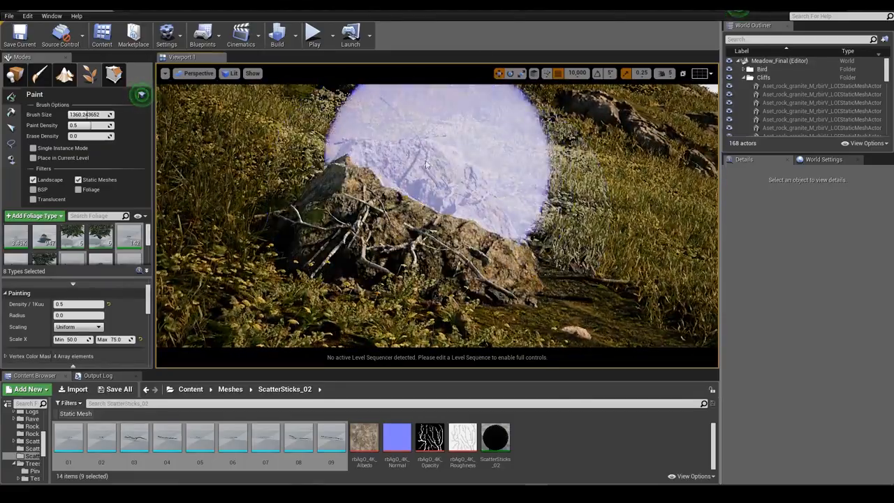
# Erase the dense sticks from the large boulder and repaint a sparser scatter on and beside it.
pyautogui.moveTo(437, 147)
pyautogui.mouseDown(button='right')
pyautogui.moveTo(454, 115)
pyautogui.moveTo(413, 182)
pyautogui.moveTo(410, 203)
pyautogui.mouseUp(button='right')
pyautogui.press('s')
pyautogui.press('w')
pyautogui.keyDown('shift'); pyautogui.moveTo(420, 129); pyautogui.dragTo(433, 159); pyautogui.keyUp('shift')
pyautogui.moveTo(434, 160); pyautogui.dragTo(458, 145, button='right')
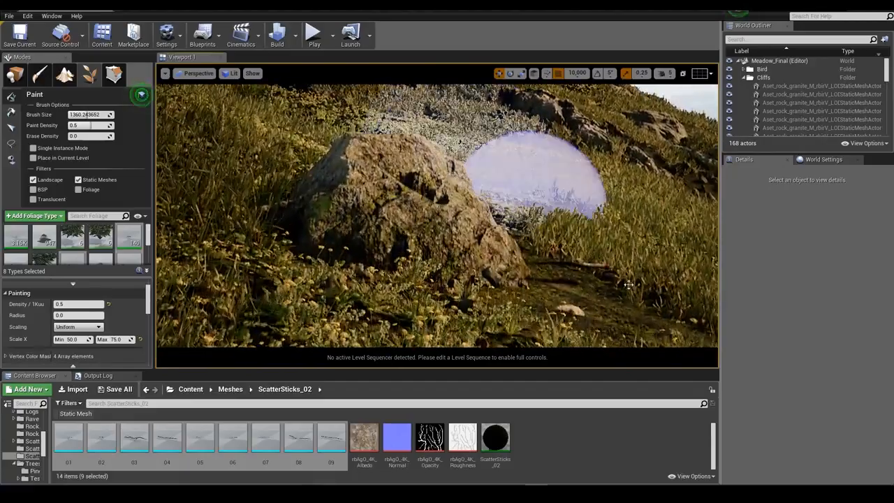
pyautogui.moveTo(533, 179)
pyautogui.mouseDown()
pyautogui.moveTo(419, 241)
pyautogui.moveTo(407, 229)
pyautogui.mouseUp()
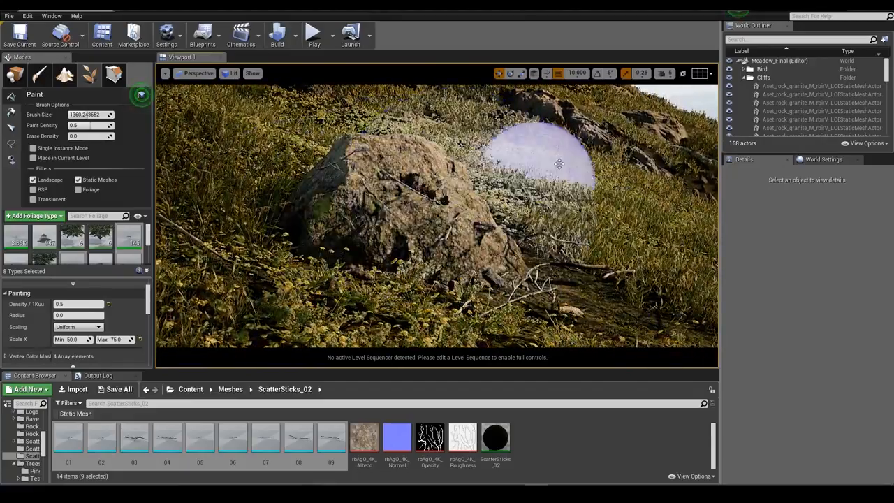
# Paint more scattered sticks across the grassy slope around the rocks.
pyautogui.moveTo(407, 123)
pyautogui.mouseDown(button='right')
pyautogui.moveTo(416, 105)
pyautogui.moveTo(418, 137)
pyautogui.mouseUp(button='right')
pyautogui.press('s')
pyautogui.press('w')
pyautogui.press('s')
pyautogui.press('w')
pyautogui.moveTo(403, 155)
pyautogui.mouseDown()
pyautogui.moveTo(404, 206)
pyautogui.moveTo(529, 271)
pyautogui.mouseUp()
pyautogui.press('w')
pyautogui.moveTo(529, 271); pyautogui.dragTo(529, 280, button='right')
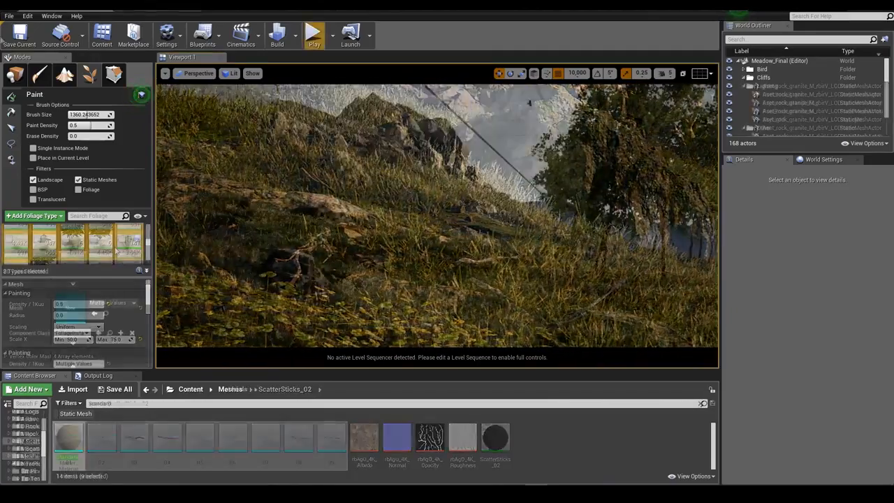
# Set the maximum cull distance to 1 for all selected foliage types.
pyautogui.scroll(2, 112, 252)
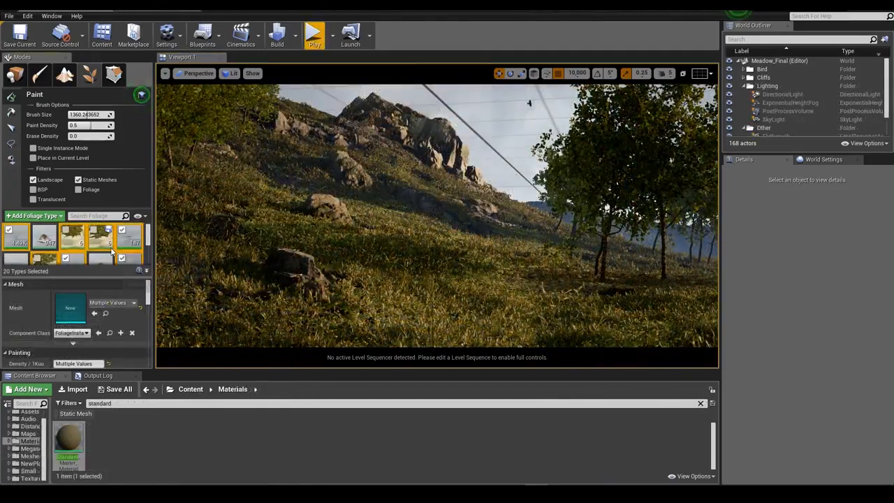
pyautogui.scroll(-6, 9, 326)
pyautogui.scroll(-5, 9, 327)
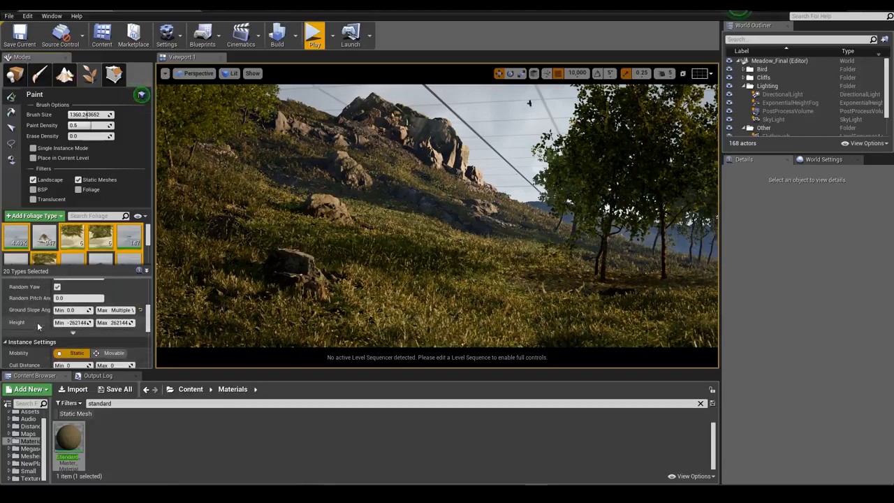
pyautogui.click(121, 350)
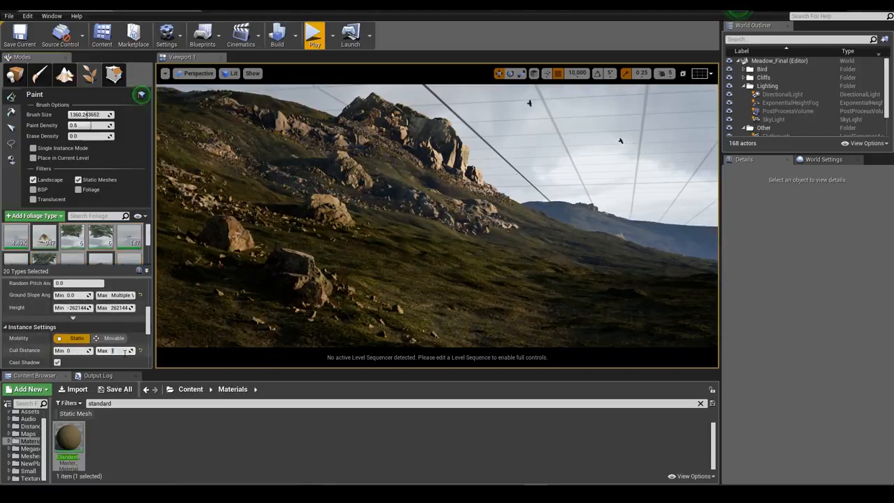
pyautogui.press('Return')
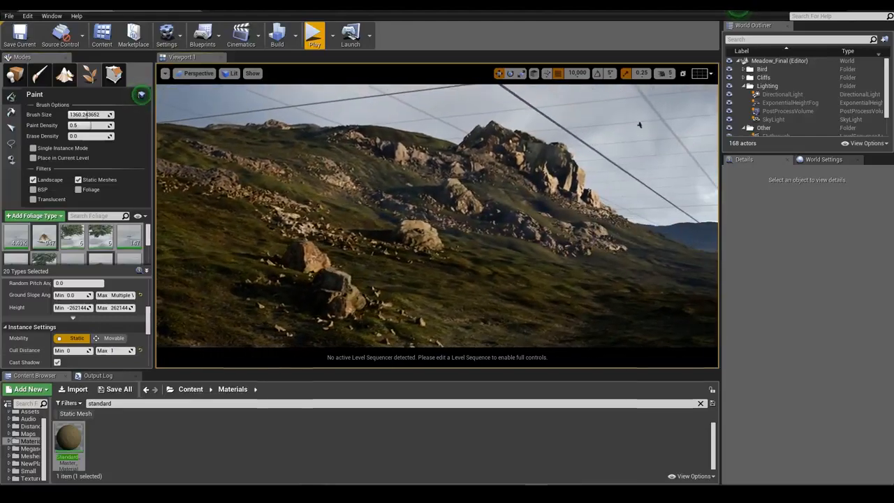
# Set the viewport's field of view to 30 and move in close to the boulders on the slope.
pyautogui.press('w')
pyautogui.moveTo(579, 180); pyautogui.dragTo(578, 180, button='right')
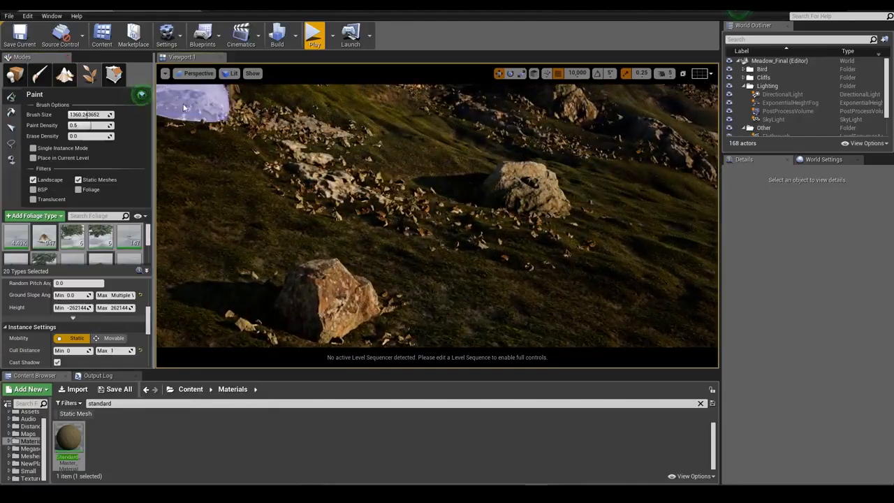
pyautogui.write('30')
pyautogui.press('Return')
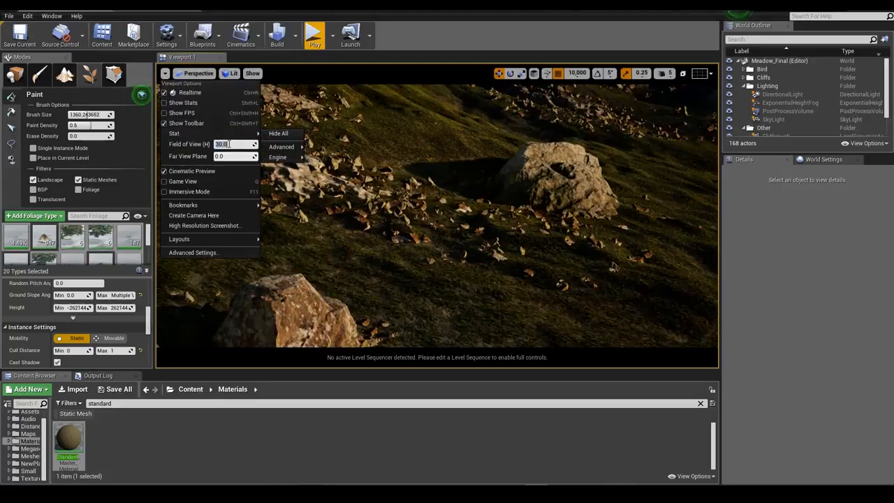
pyautogui.moveTo(520, 181); pyautogui.dragTo(520, 181, button='right')
# Set the SkyLight's intensity to about 1.32 to light the rocks and mossy ground.
pyautogui.click(15, 75)
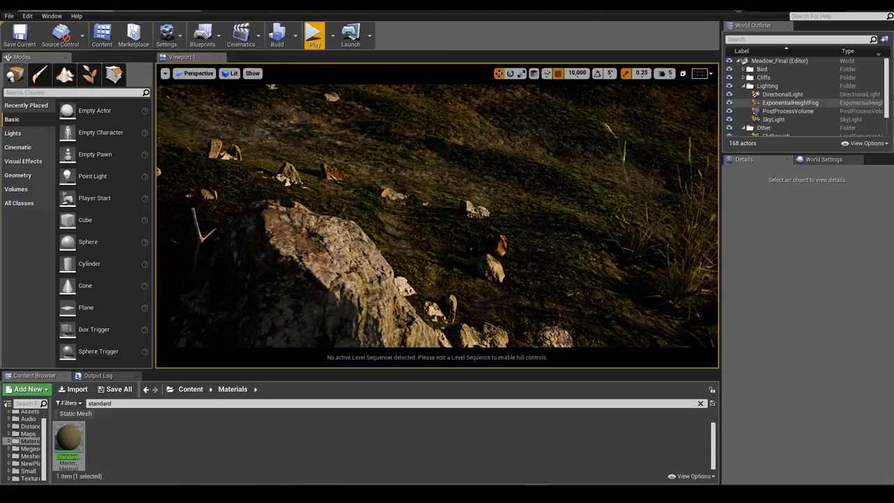
pyautogui.click(787, 120)
pyautogui.moveTo(795, 397); pyautogui.dragTo(785, 397)
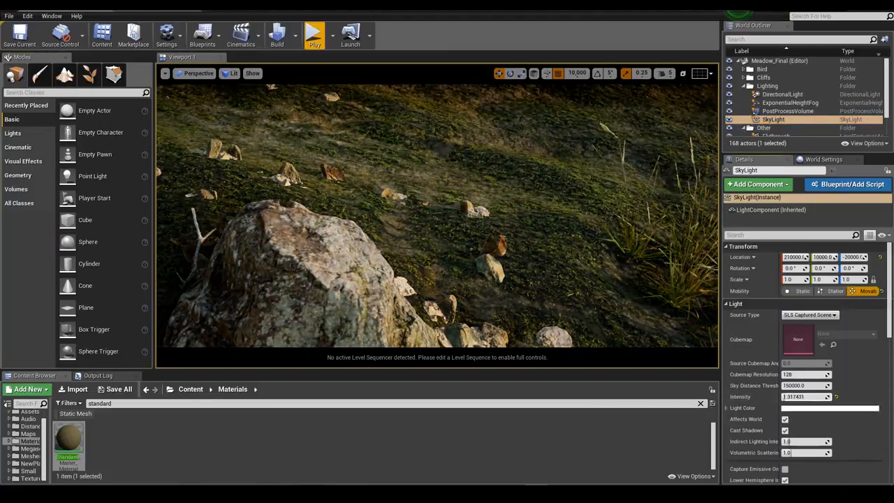
pyautogui.moveTo(559, 266); pyautogui.dragTo(517, 329, button='right')
pyautogui.moveTo(386, 251); pyautogui.dragTo(386, 250, button='right')
# In Standard_Master_Material, add a DitherTemporalAA node, feed its result into a Multiply node and connect that to Pixel Depth Offset.
pyautogui.moveTo(478, 257); pyautogui.dragTo(449, 223, button='right')
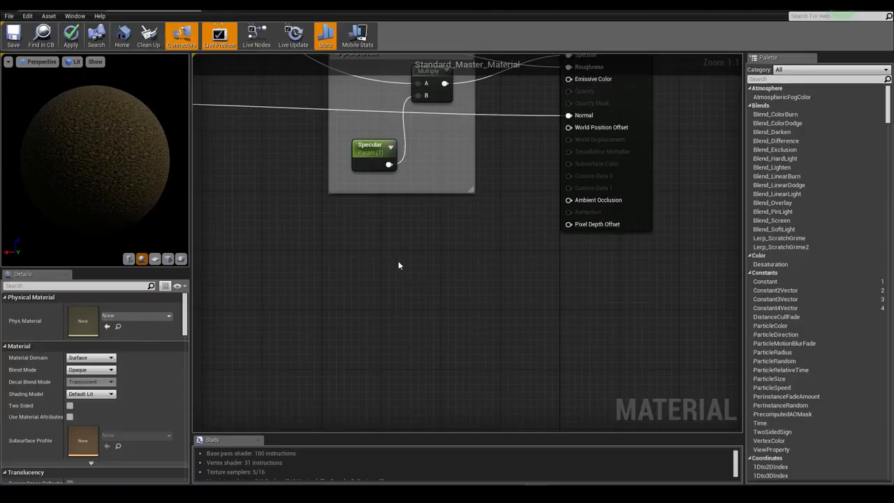
pyautogui.rightClick(398, 261)
pyautogui.write('dither')
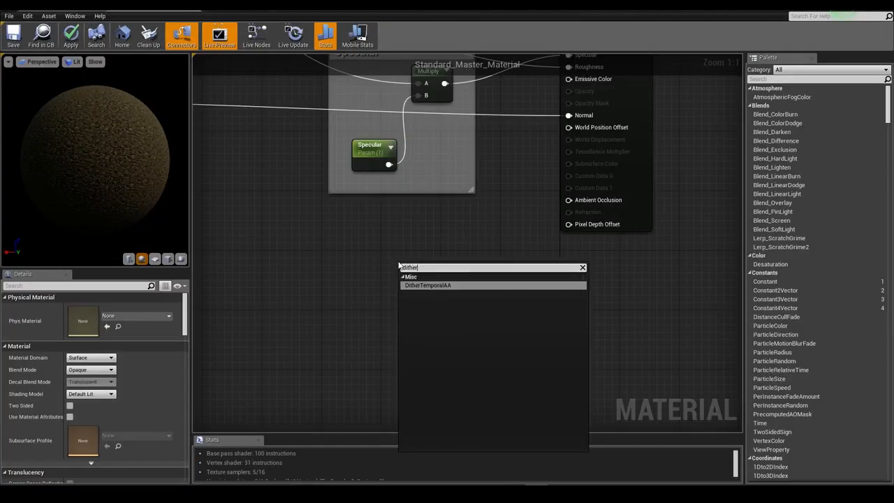
pyautogui.click(424, 287)
pyautogui.moveTo(432, 265); pyautogui.dragTo(529, 261)
pyautogui.write('mult')
pyautogui.press('Return')
pyautogui.moveTo(593, 224); pyautogui.dragTo(591, 225)
# Create a scalar parameter named DitherBlendAmount with default value 20 and connect it to input B of the dither Multiply node.
pyautogui.click(357, 329)
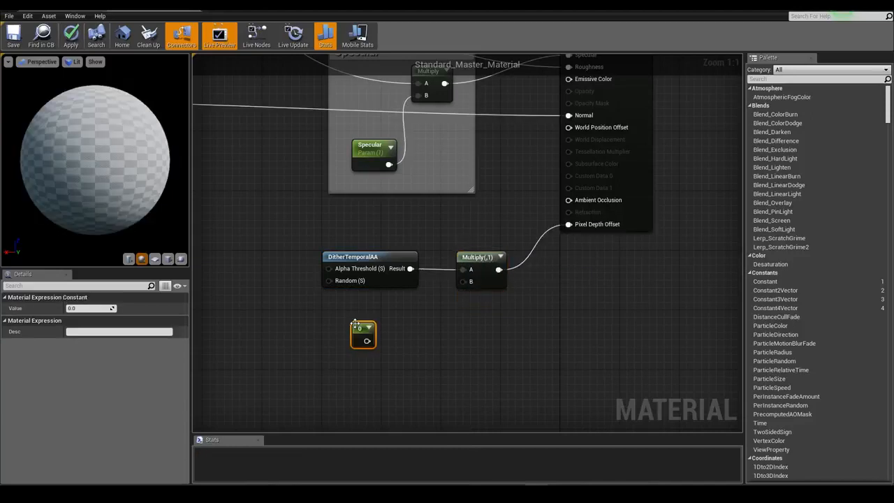
pyautogui.rightClick(362, 328)
pyautogui.click(392, 175)
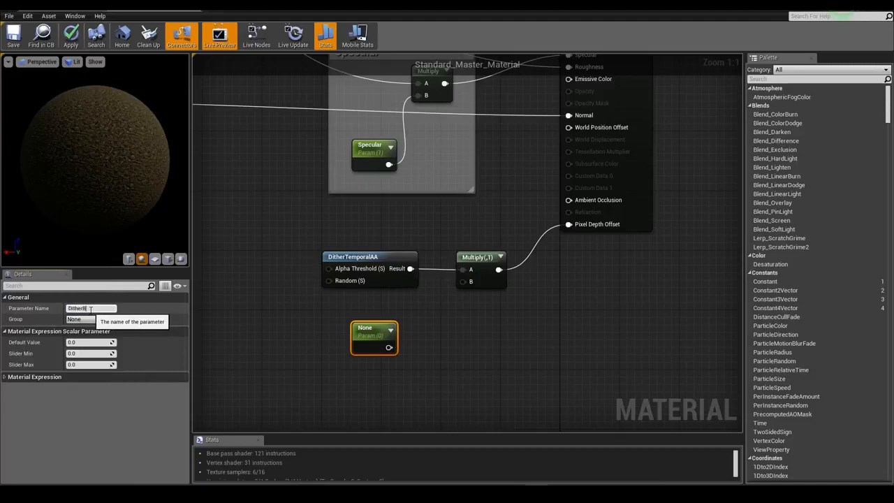
pyautogui.click(91, 308)
pyautogui.write('DitherBlendAmount')
pyautogui.press('Return')
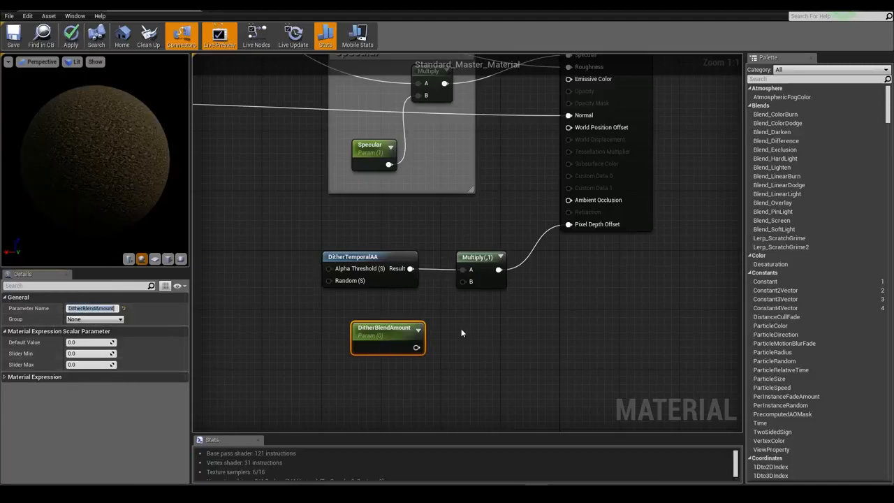
pyautogui.moveTo(419, 347); pyautogui.dragTo(400, 321)
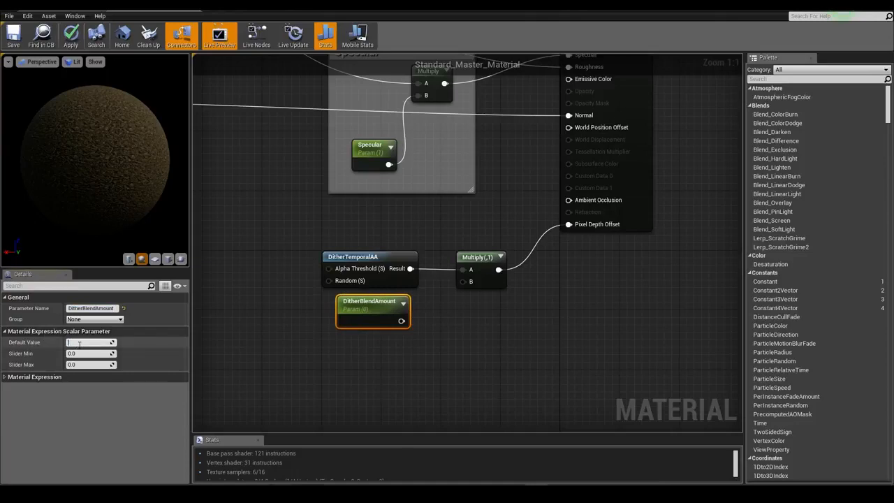
pyautogui.write('20')
pyautogui.press('Return')
pyautogui.moveTo(402, 320); pyautogui.dragTo(469, 283)
# Group the dither nodes in a comment titled Dither Blend, shrink the material editor beside the viewport and save the material.
pyautogui.moveTo(337, 235); pyautogui.dragTo(489, 345)
pyautogui.press('c')
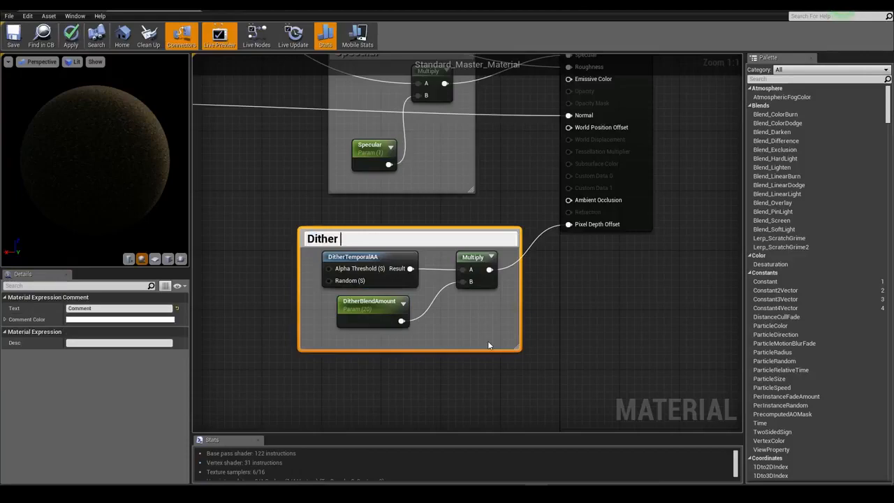
pyautogui.press('Return')
pyautogui.moveTo(143, 7); pyautogui.dragTo(590, 271)
pyautogui.click(557, 302)
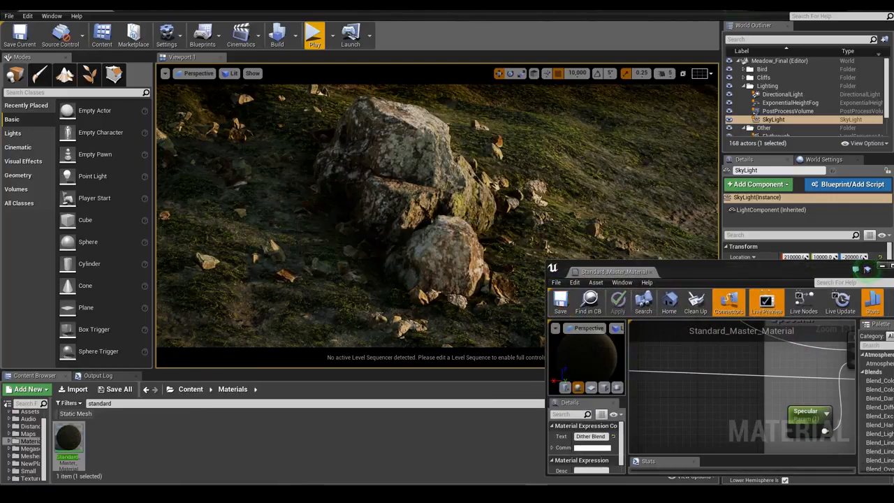
# Try a default value of about 39 for the DitherBlendAmount parameter.
pyautogui.moveTo(734, 400); pyautogui.dragTo(643, 331, button='right')
pyautogui.scroll(-2, 711, 392)
pyautogui.moveTo(712, 392); pyautogui.dragTo(713, 323, button='right')
pyautogui.click(699, 389)
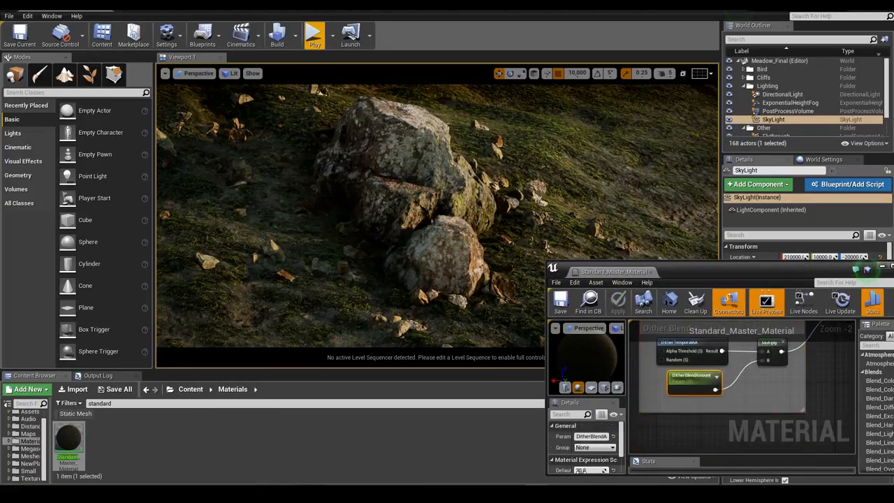
pyautogui.moveTo(589, 470)
pyautogui.mouseDown()
pyautogui.moveTo(606, 470)
pyautogui.moveTo(580, 470)
pyautogui.moveTo(615, 470)
pyautogui.moveTo(590, 470)
pyautogui.mouseUp()
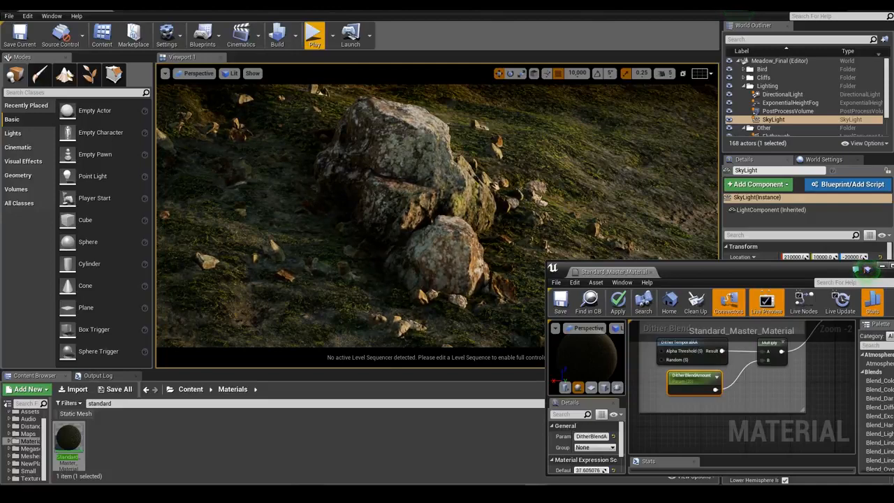
# Adjust the viewport's field of view and frame the small scattered rocks in the grass.
pyautogui.click(165, 74)
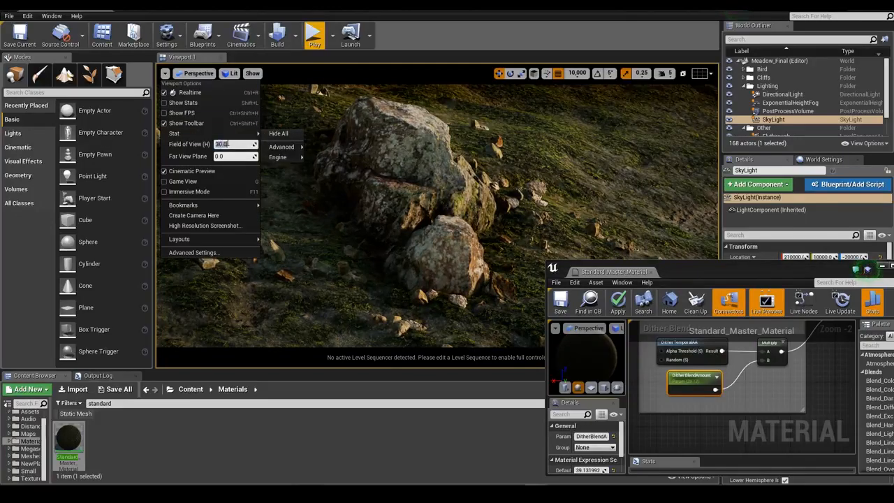
pyautogui.moveTo(222, 143); pyautogui.dragTo(210, 144)
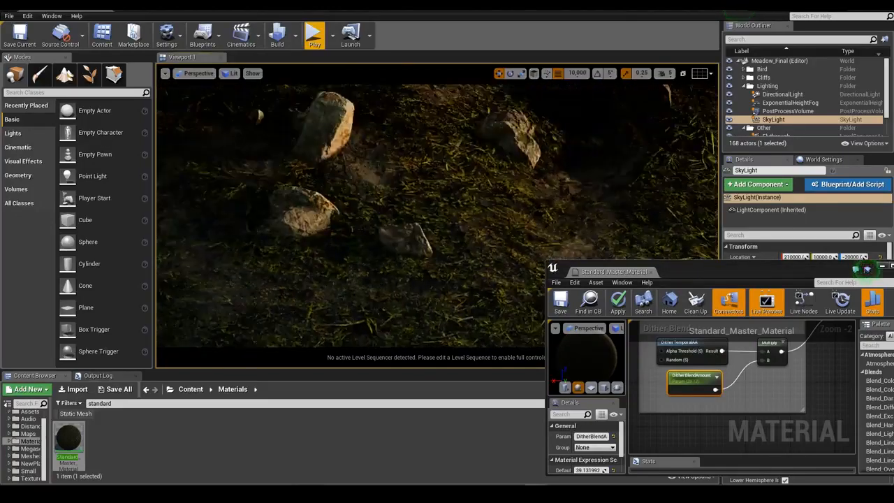
pyautogui.moveTo(438, 223); pyautogui.dragTo(438, 212, button='right')
# Try different default values for DitherBlendAmount against the rocks in the viewport and set it to 2.
pyautogui.moveTo(594, 470)
pyautogui.mouseDown()
pyautogui.moveTo(570, 470)
pyautogui.moveTo(594, 470)
pyautogui.mouseUp()
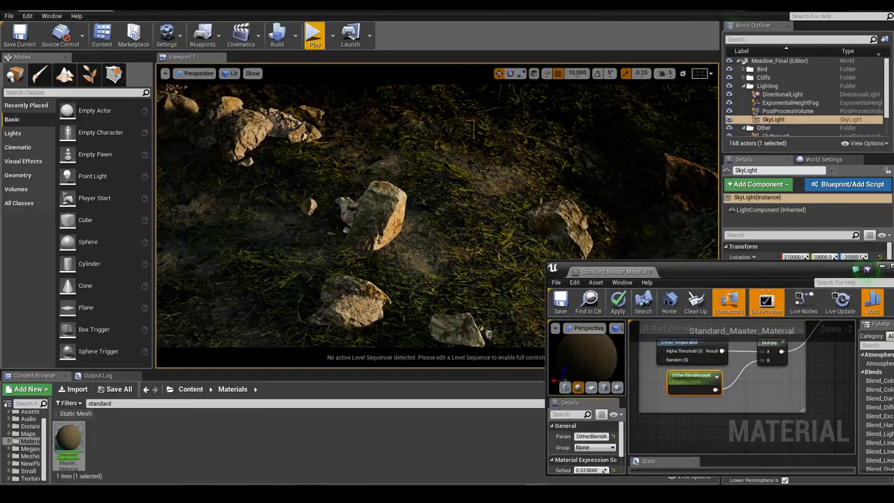
pyautogui.moveTo(592, 470); pyautogui.dragTo(594, 470)
pyautogui.click(594, 470)
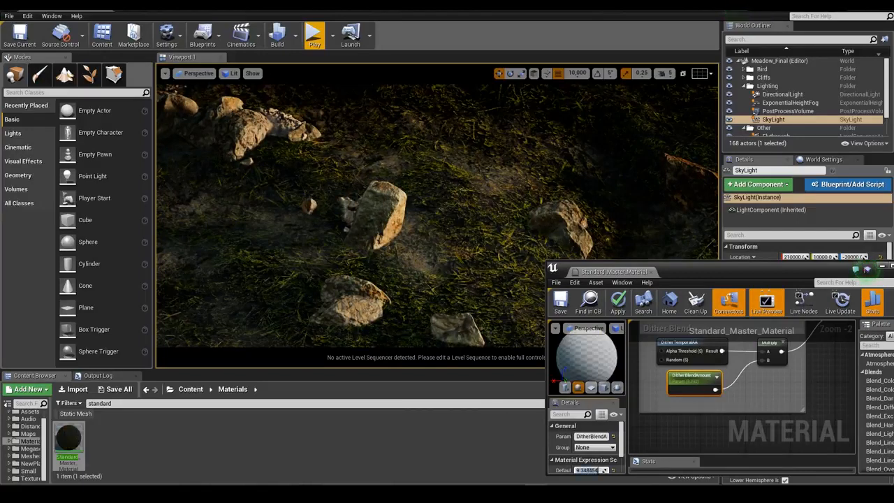
pyautogui.write('2')
pyautogui.press('Return')
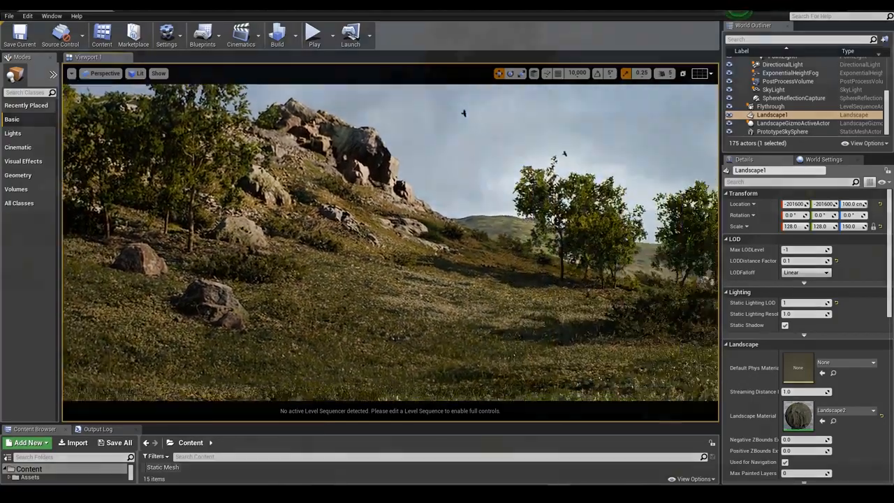
# Examine the wider meadow, trees and distant hills in a full-screen view.
pyautogui.press('F11')
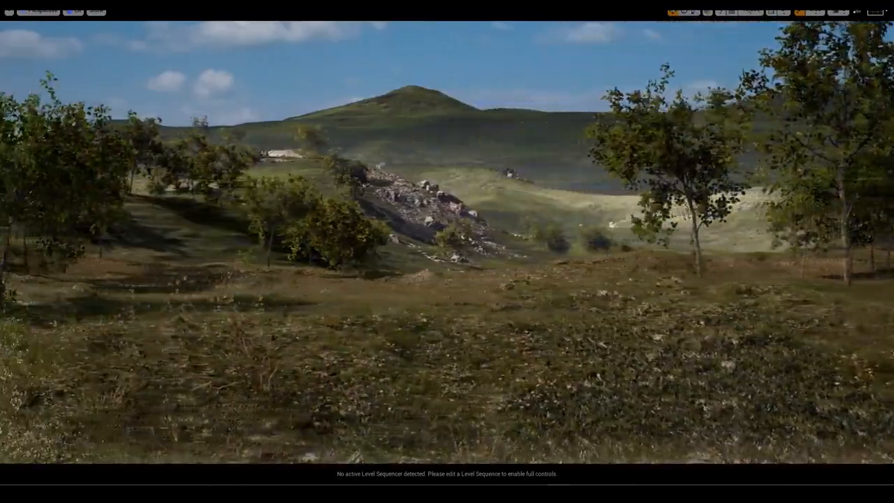
pyautogui.press('w')
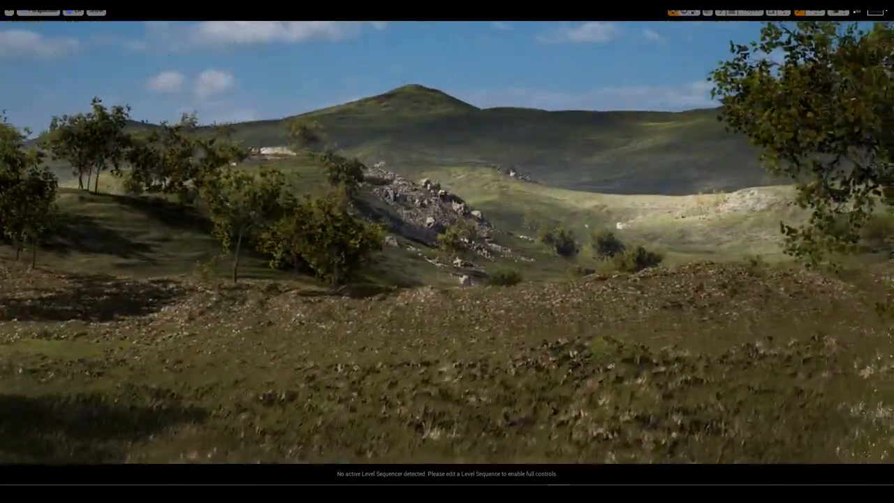
pyautogui.press('s')
pyautogui.press('w')
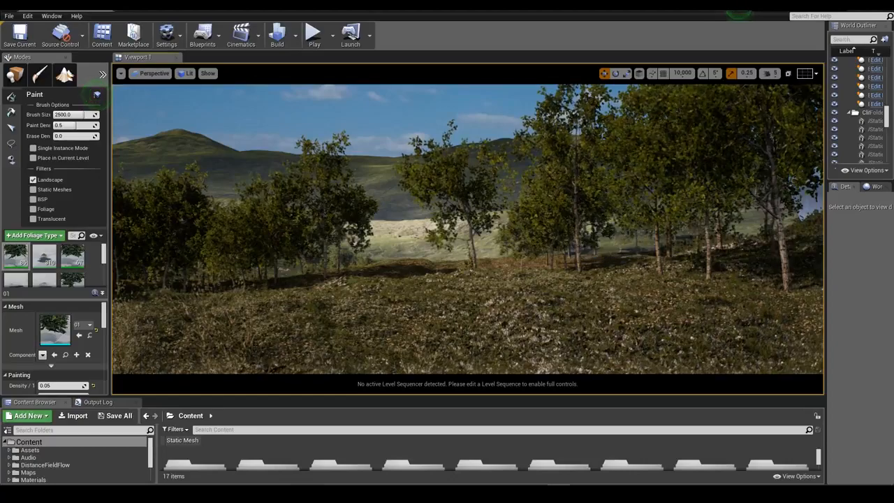
# Paint more trees across the meadow in front of the distant hills with a brush size of 2500.
pyautogui.press('w')
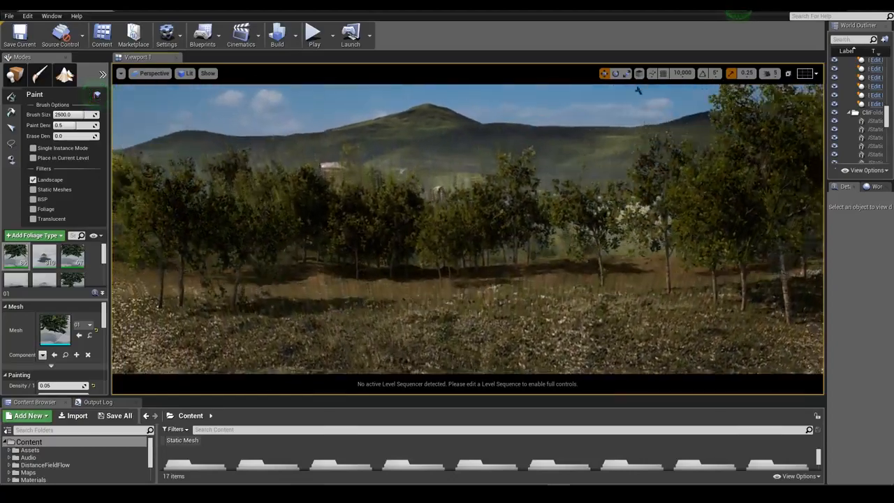
pyautogui.moveTo(270, 256); pyautogui.dragTo(222, 263, button='right')
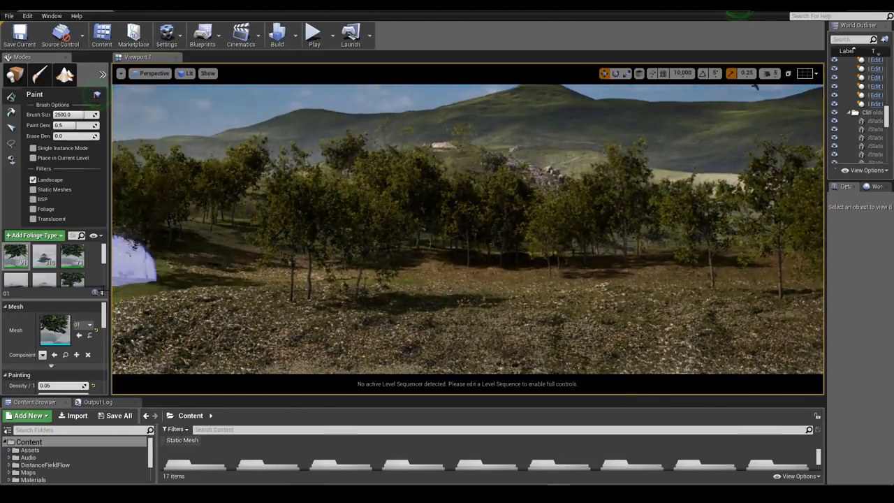
pyautogui.moveTo(213, 345); pyautogui.dragTo(252, 342, button='right')
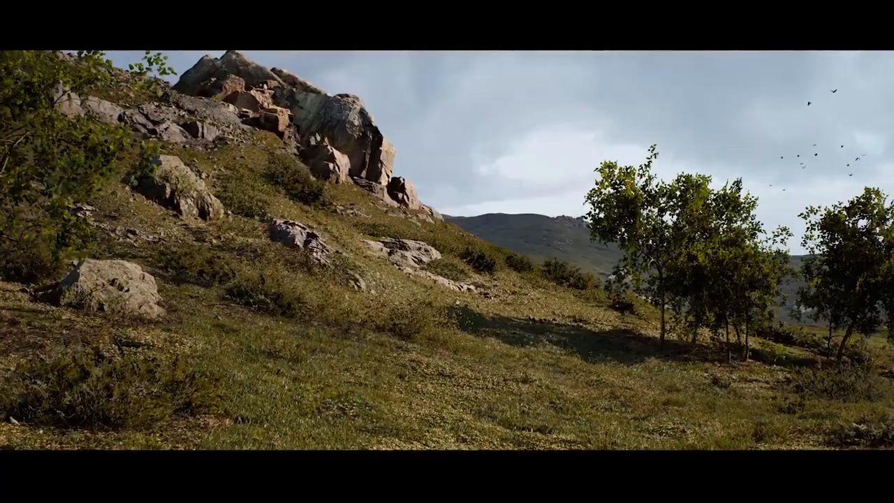